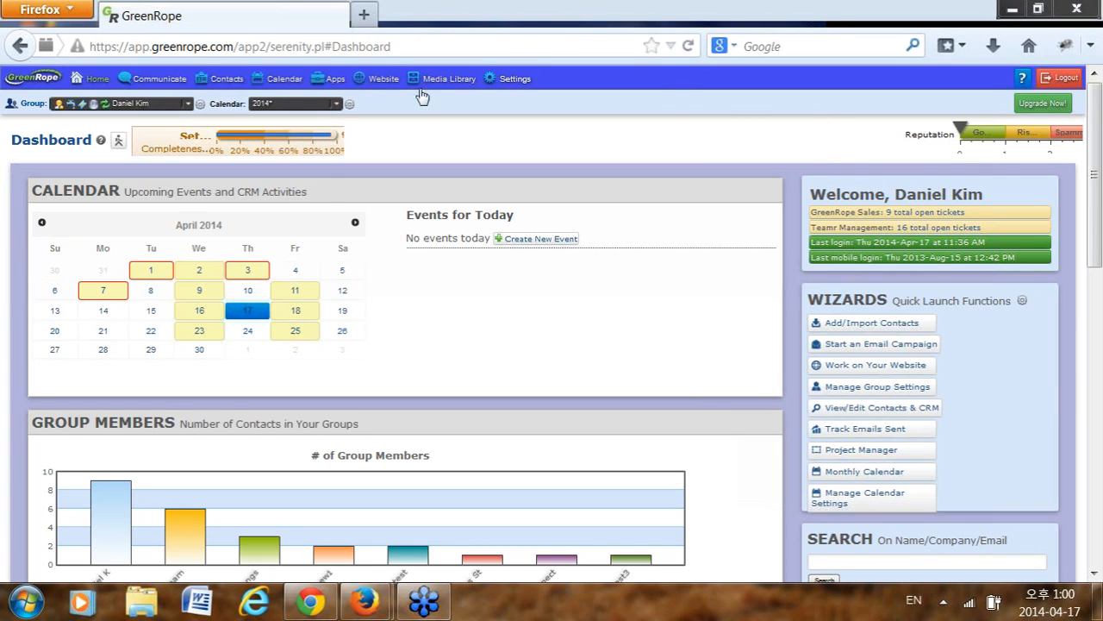
# - Open the monthly calendar and bring up the form for a new event location
pyautogui.moveTo(259, 145)
pyautogui.moveTo(284, 86)
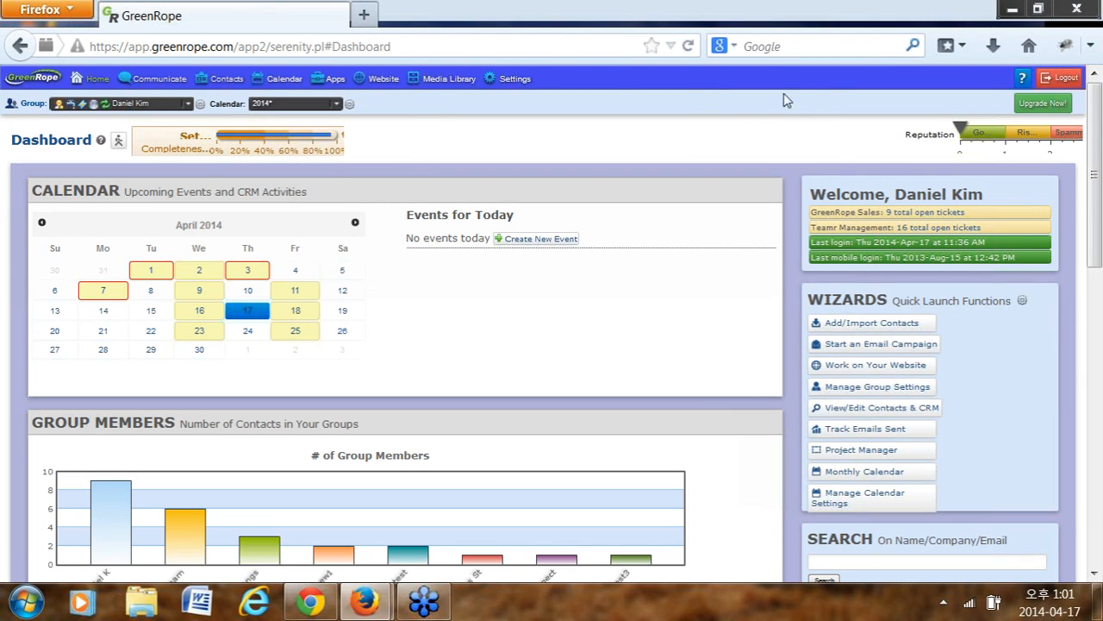
pyautogui.click(285, 81)
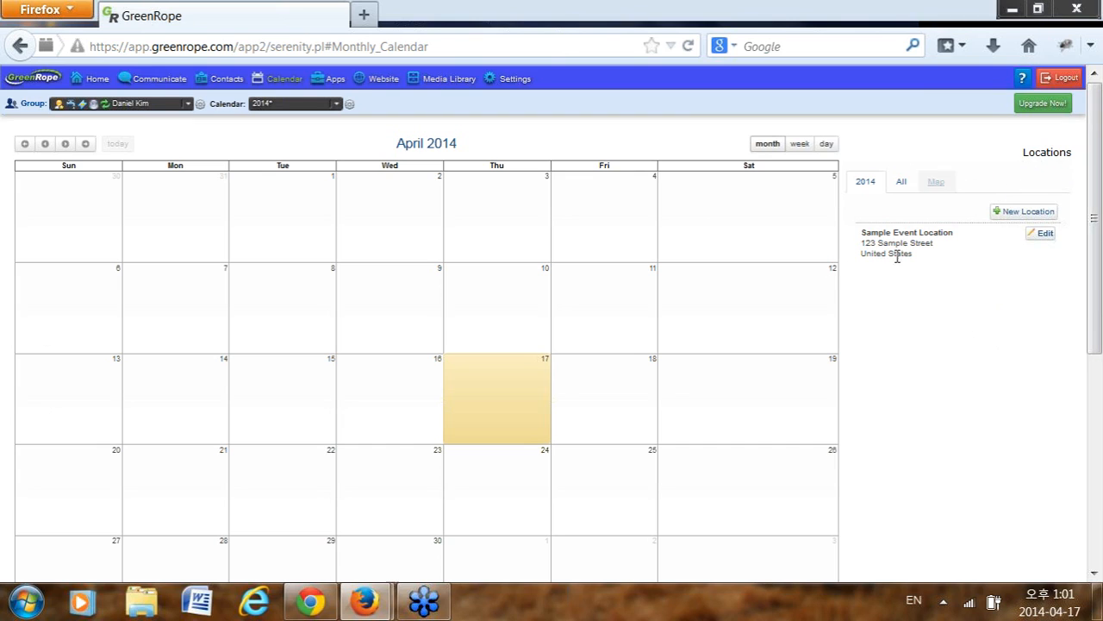
pyautogui.click(1028, 214)
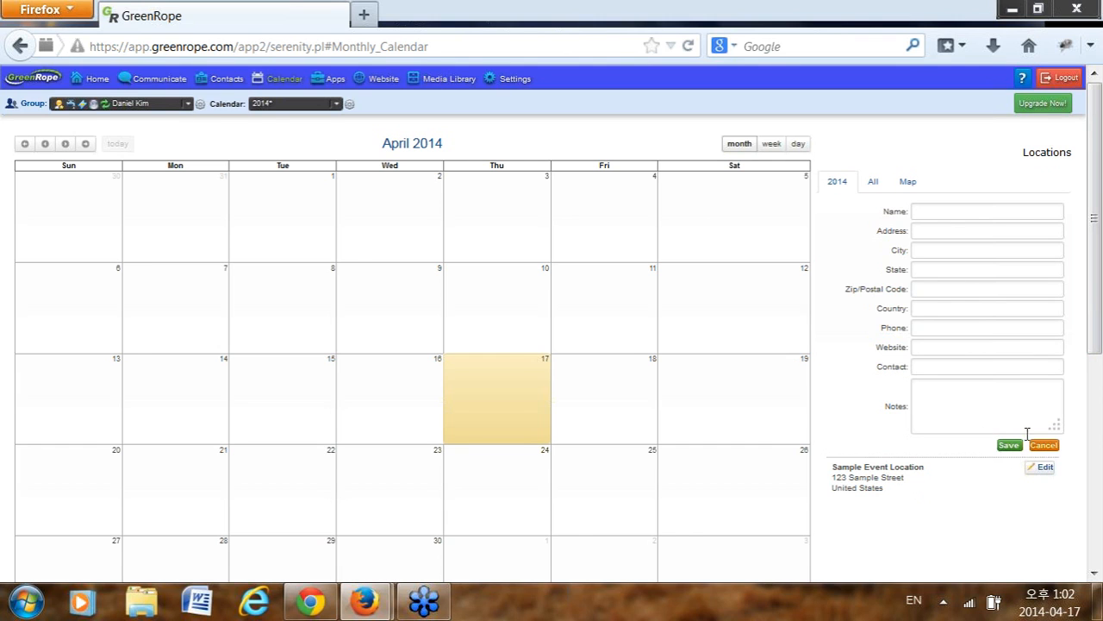
# - Turn on the display of IMAP Emails in the monthly calendar
pyautogui.scroll(-5, 992, 429)
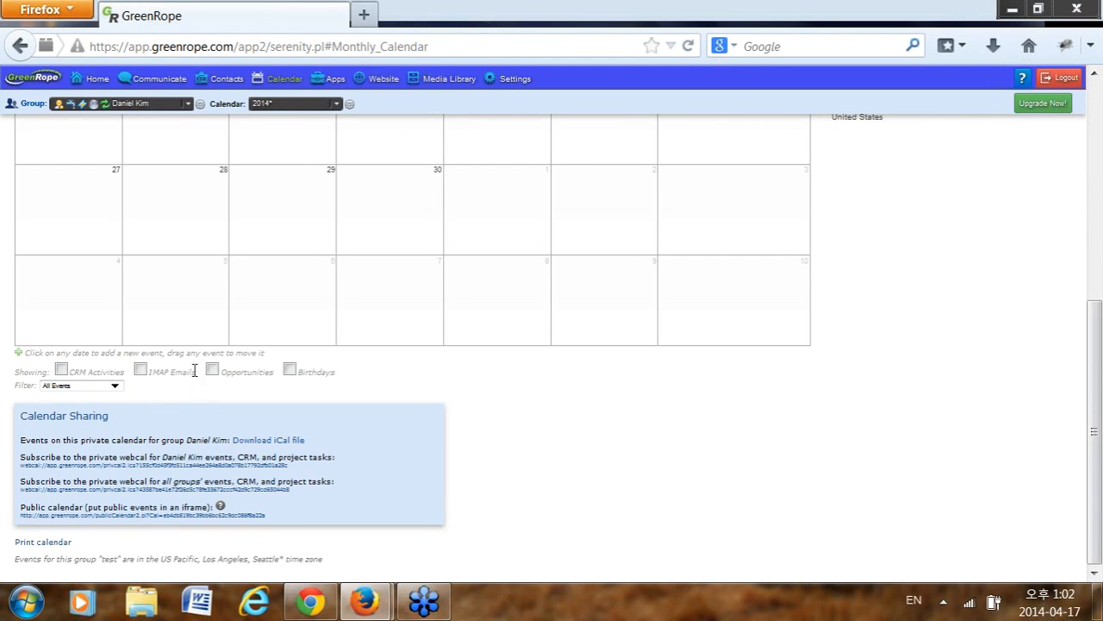
pyautogui.click(140, 370)
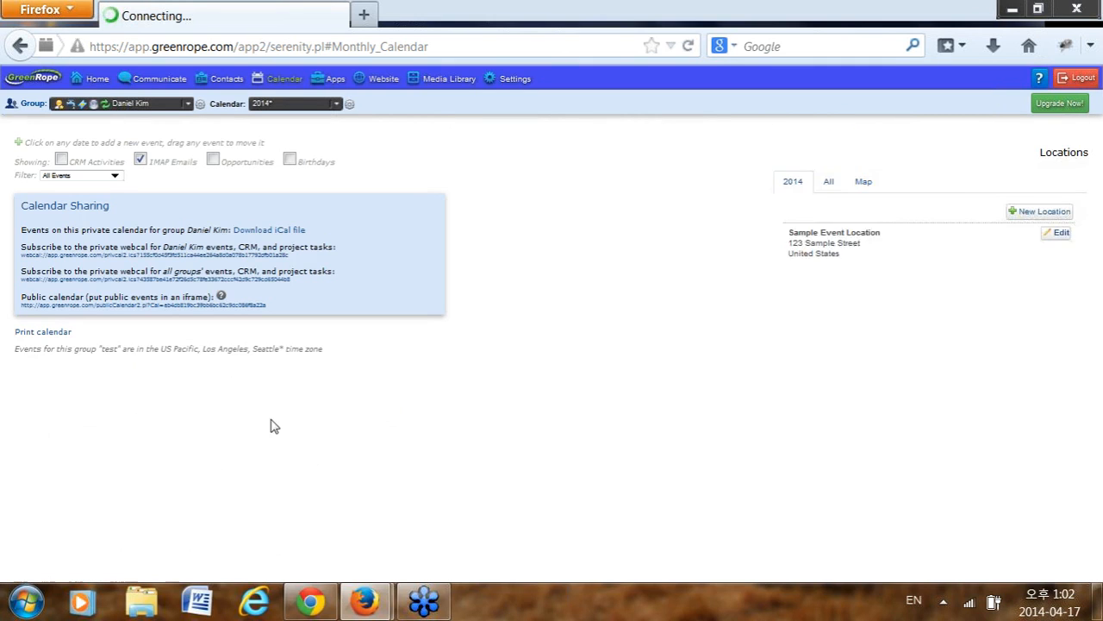
pyautogui.scroll(-3, 167, 414)
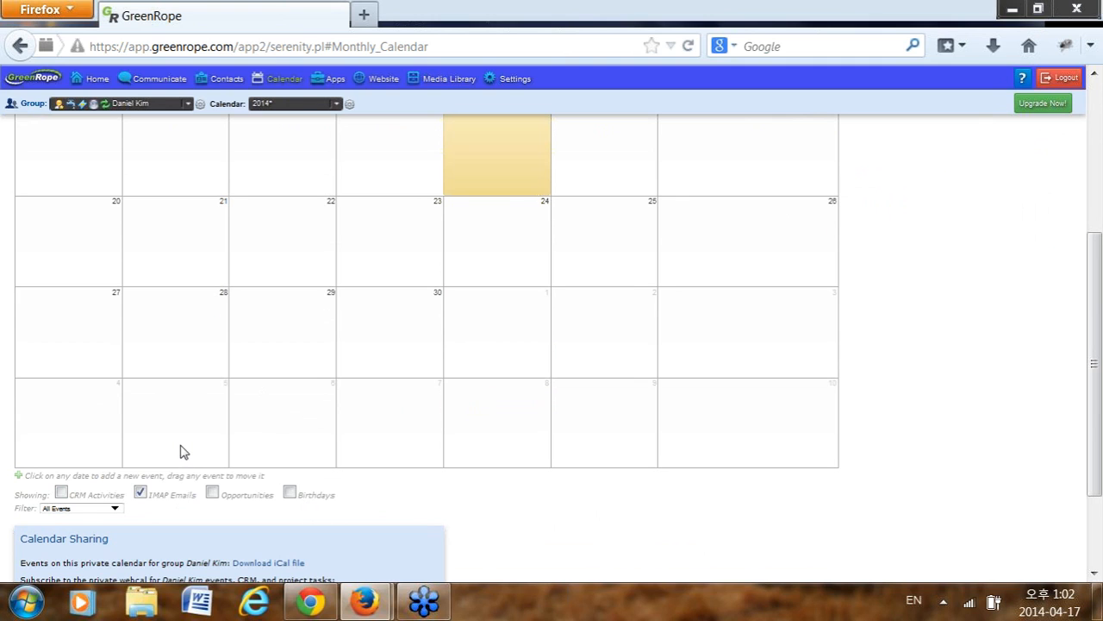
pyautogui.click(169, 491)
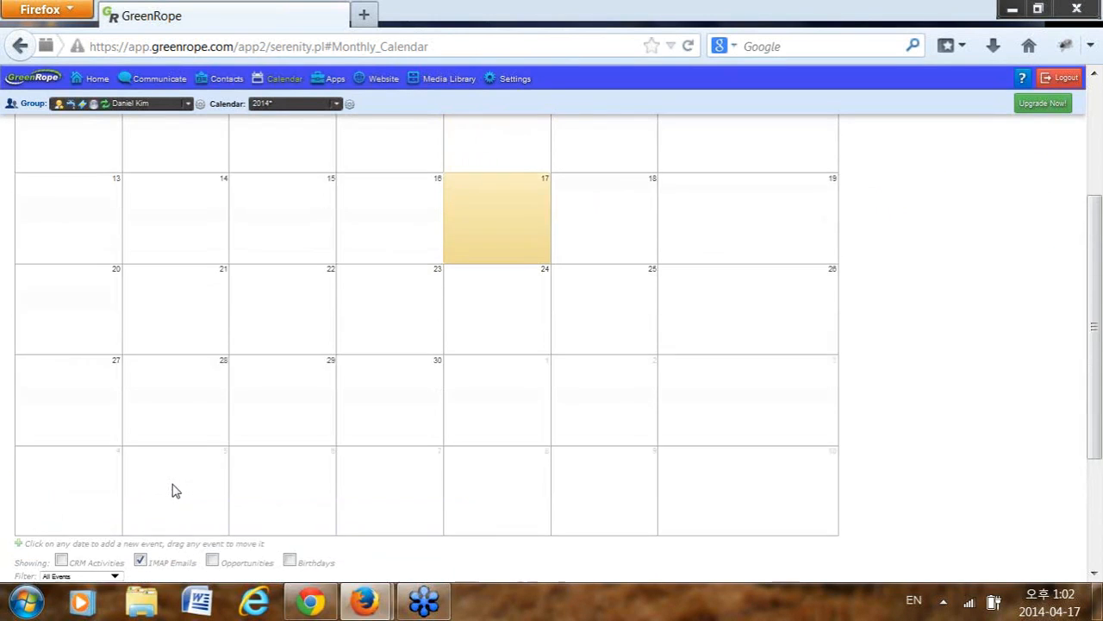
pyautogui.scroll(-2, 172, 490)
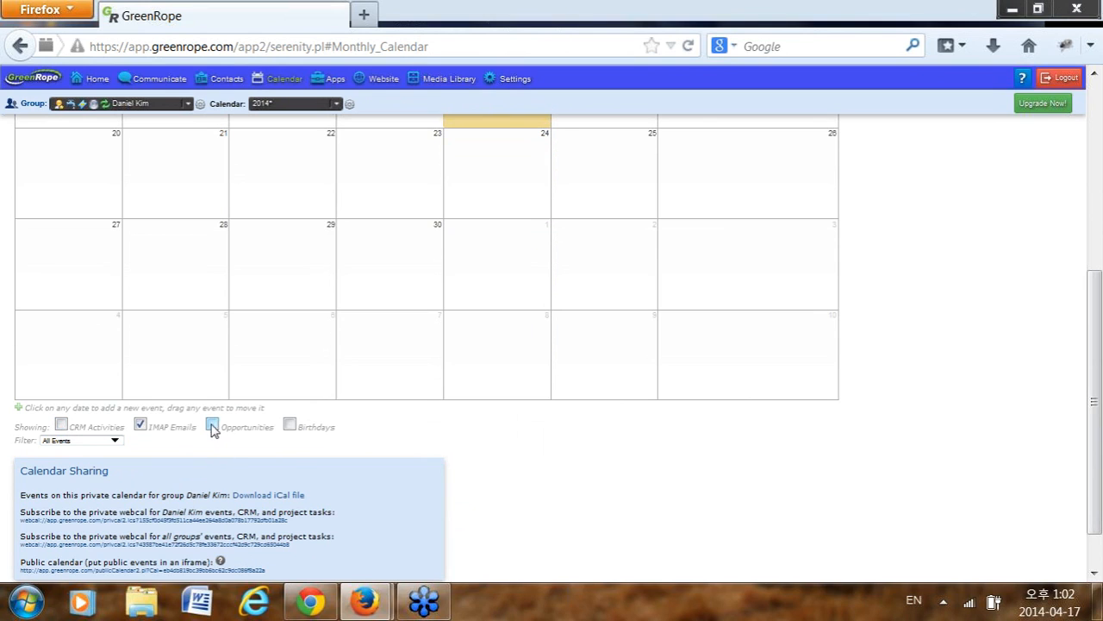
pyautogui.scroll(-1, 295, 433)
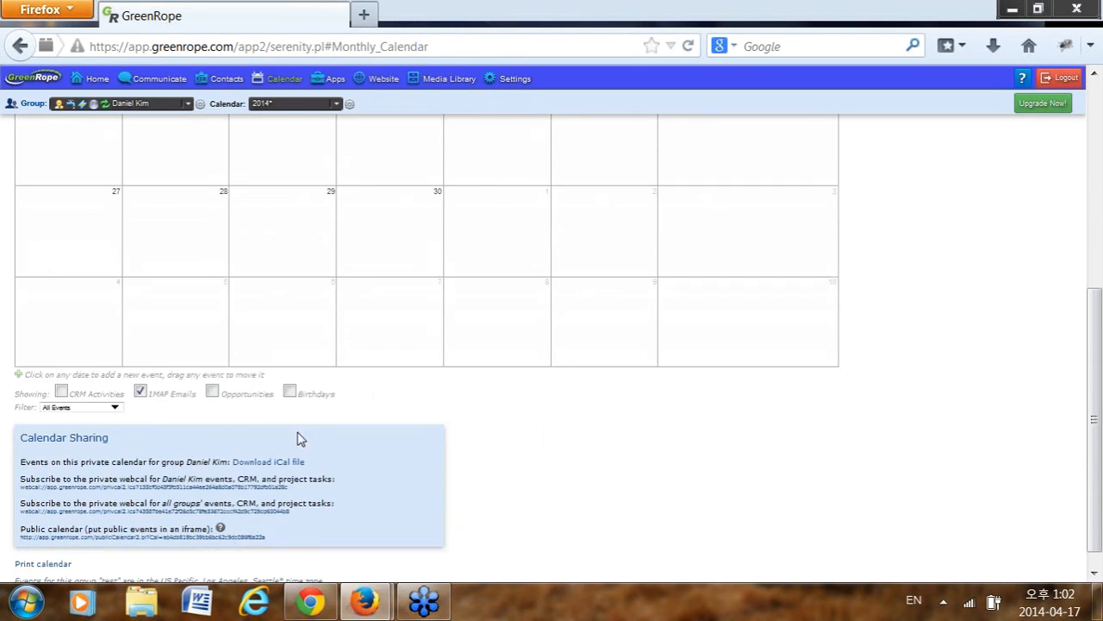
# - Examine the event types offered by the calendar's event filter, and close the list without choosing one
pyautogui.click(60, 386)
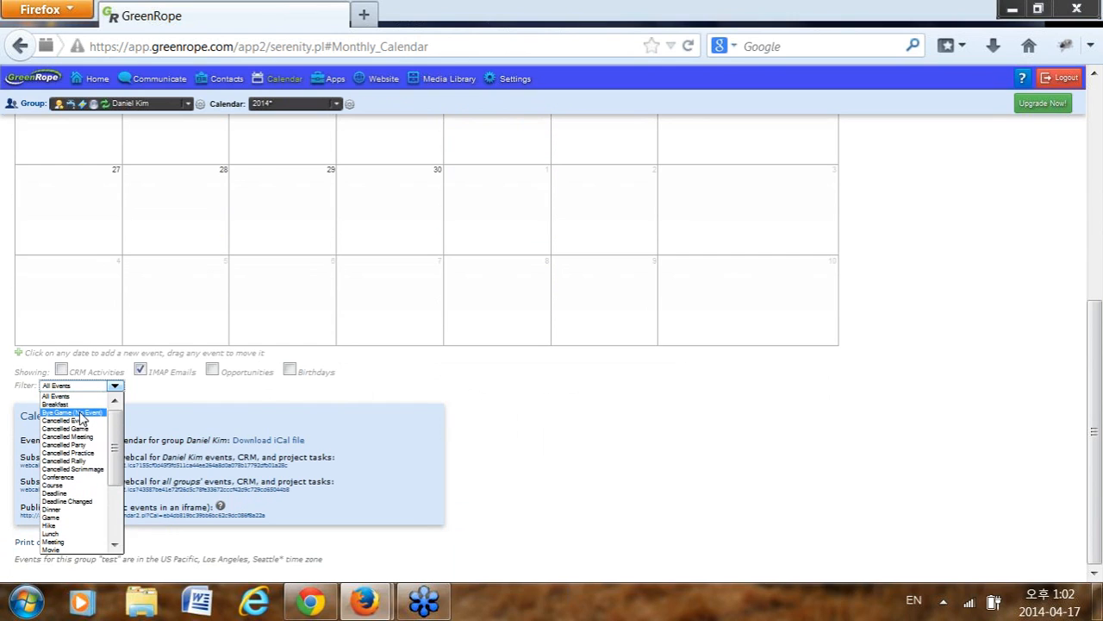
pyautogui.scroll(-2, 78, 418)
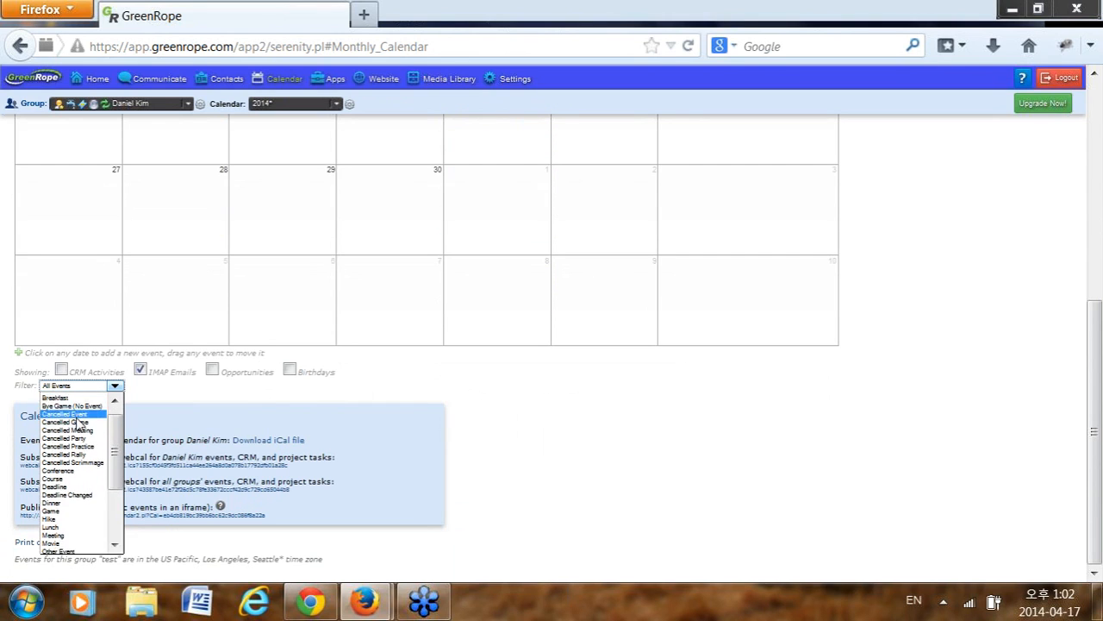
pyautogui.scroll(-3, 77, 422)
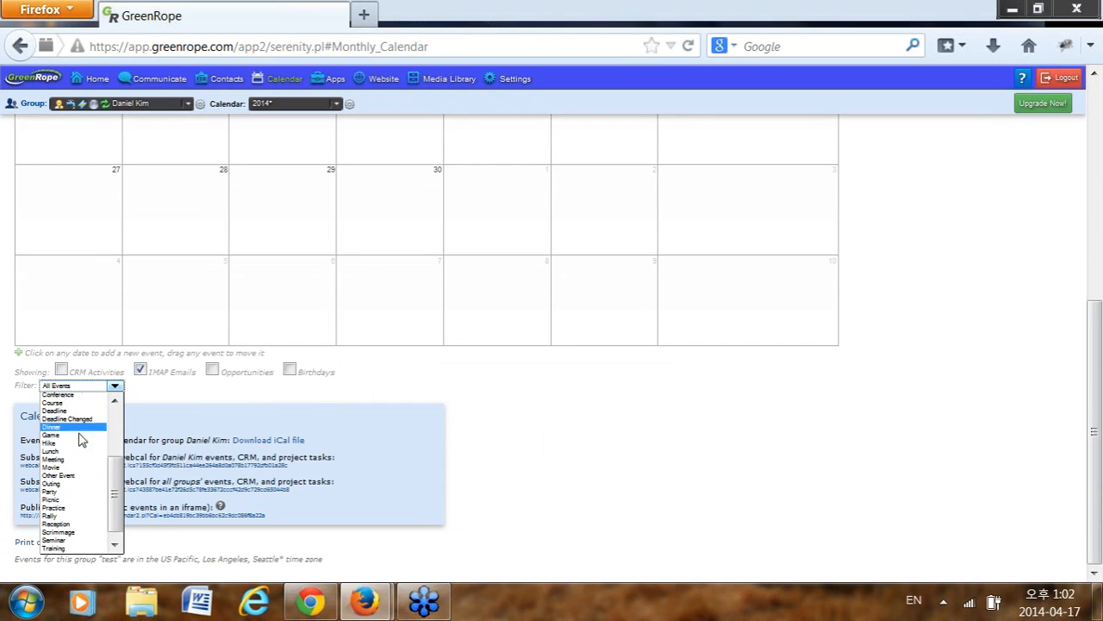
pyautogui.scroll(2, 75, 439)
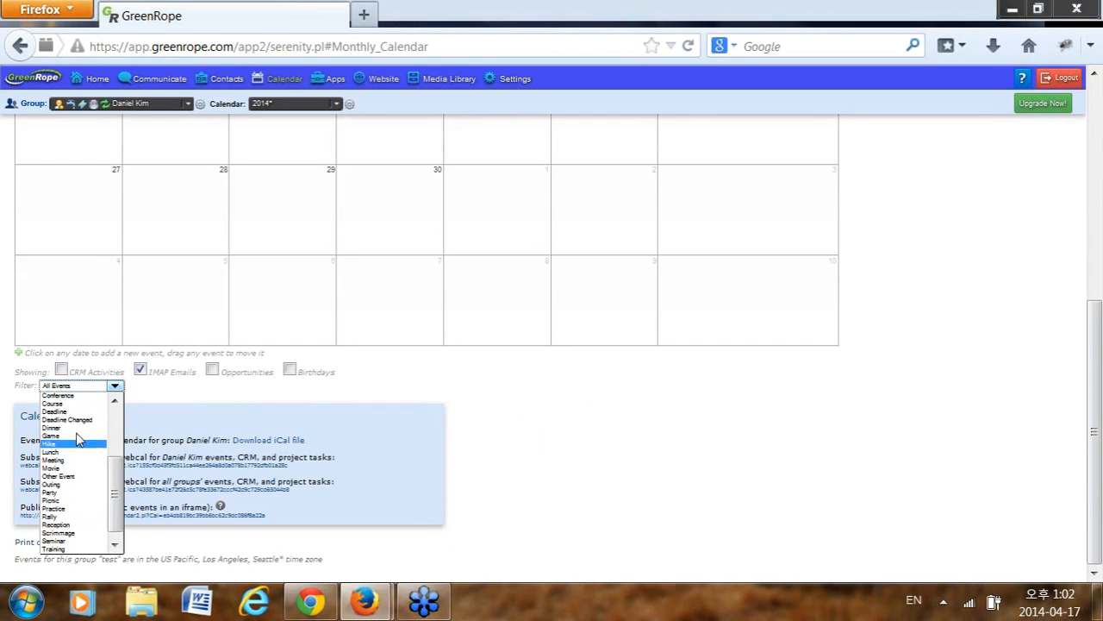
pyautogui.scroll(3, 75, 439)
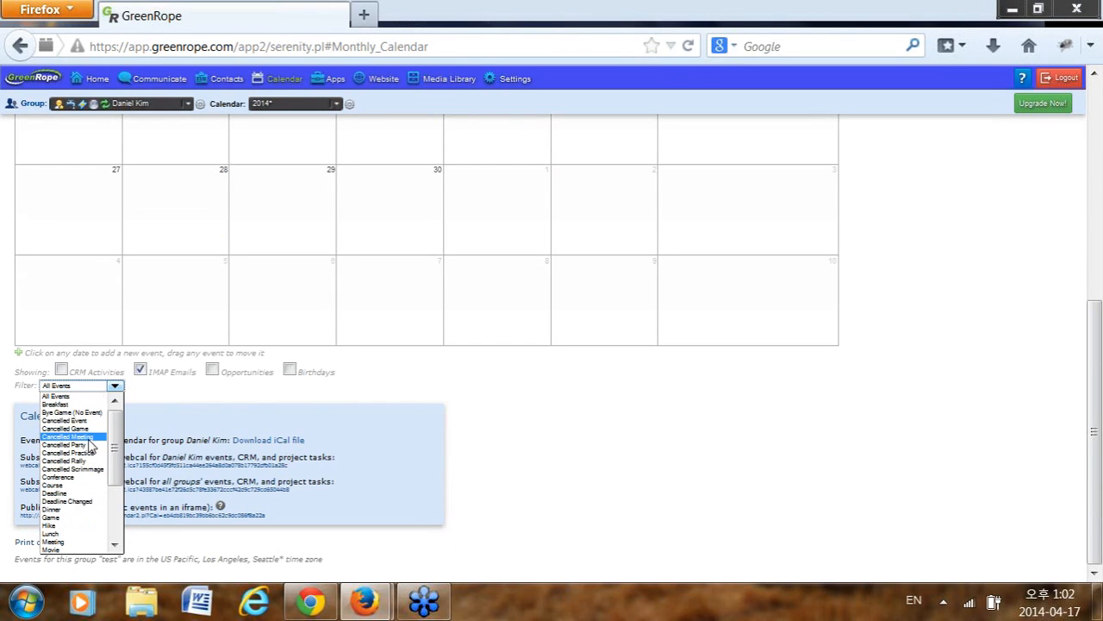
pyautogui.click(292, 398)
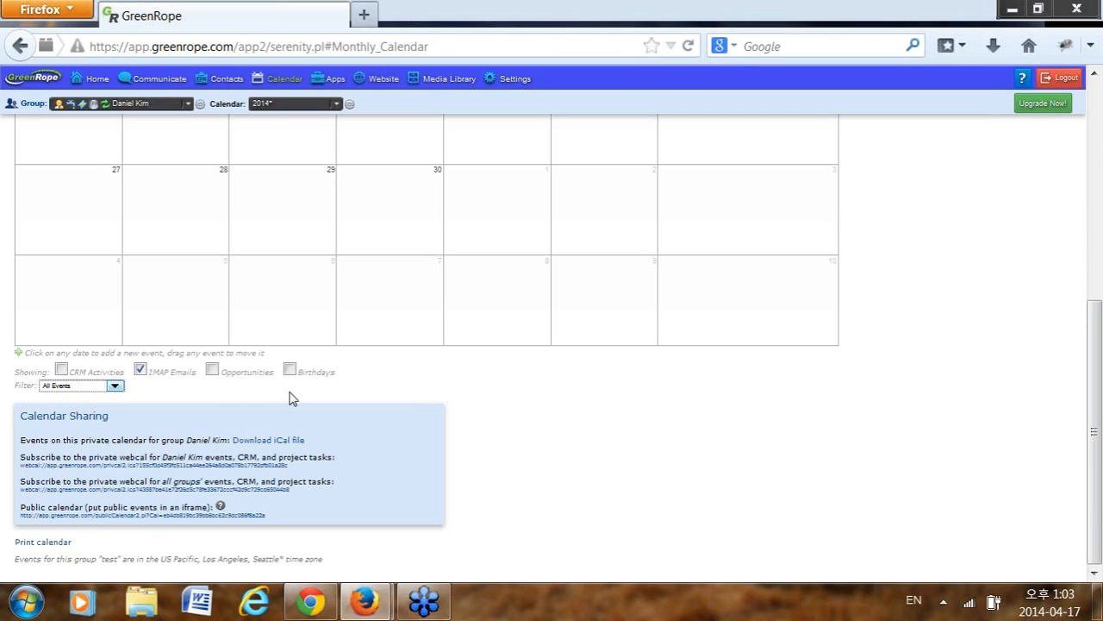
# - Enlarge the page by one zoom level and examine the Calendar Sharing options below the monthly calendar
pyautogui.hotkey('ctrl', '+')
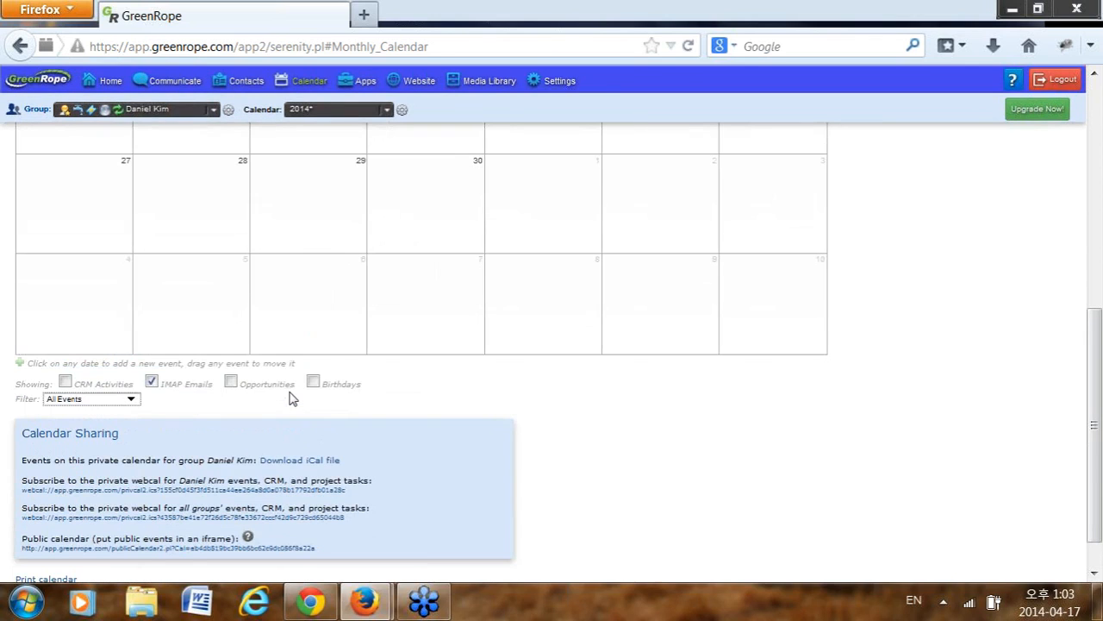
pyautogui.scroll(-1, 292, 398)
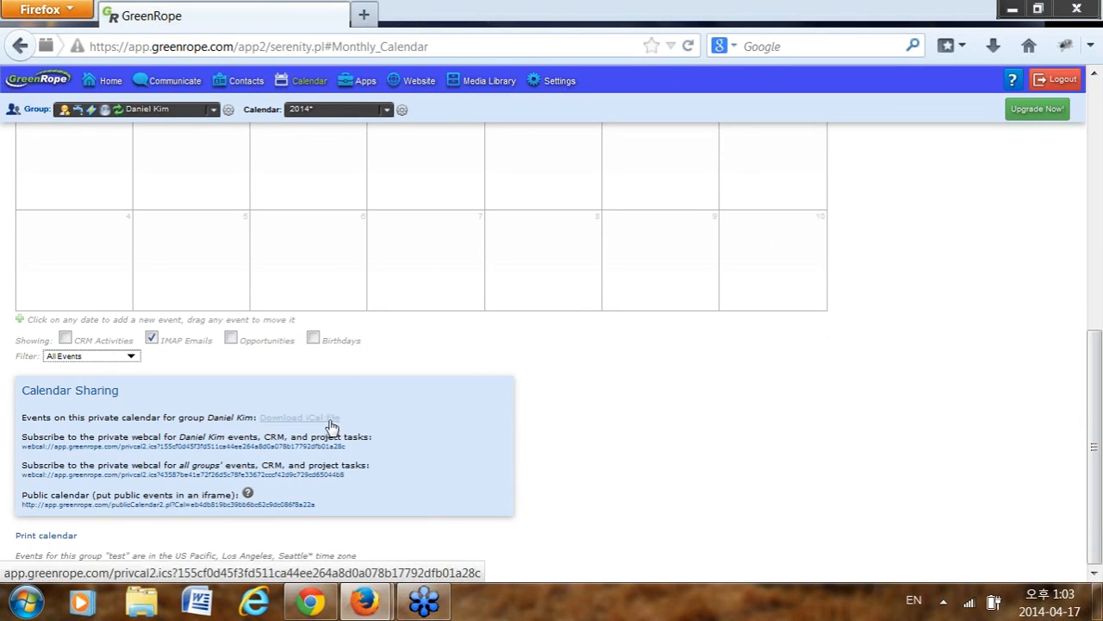
pyautogui.scroll(5, 330, 425)
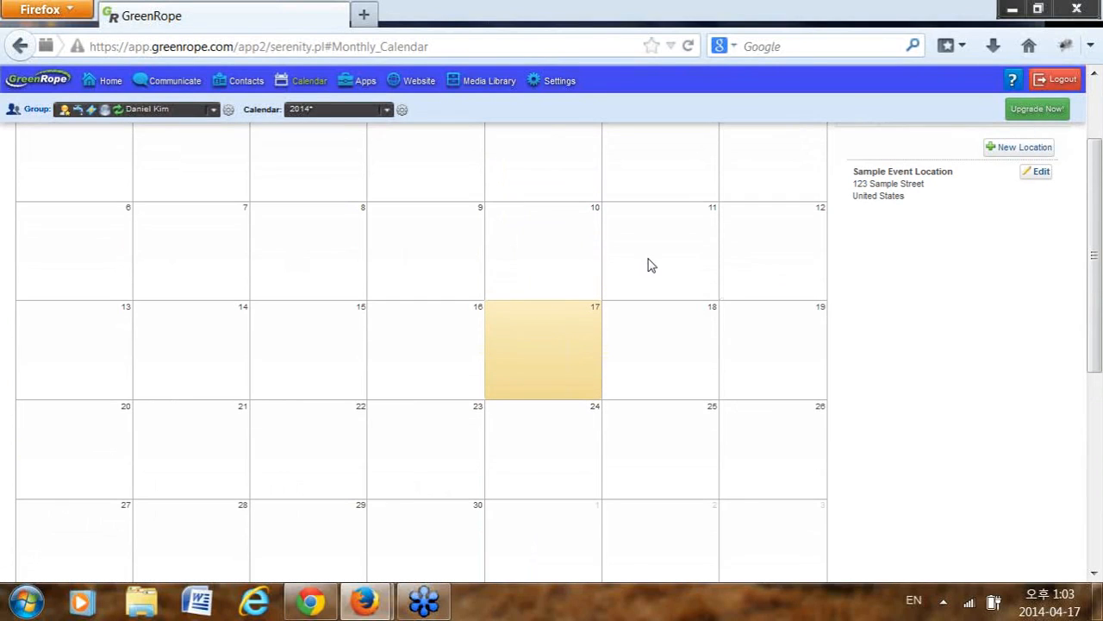
pyautogui.scroll(-2, 604, 259)
pyautogui.scroll(-2, 556, 256)
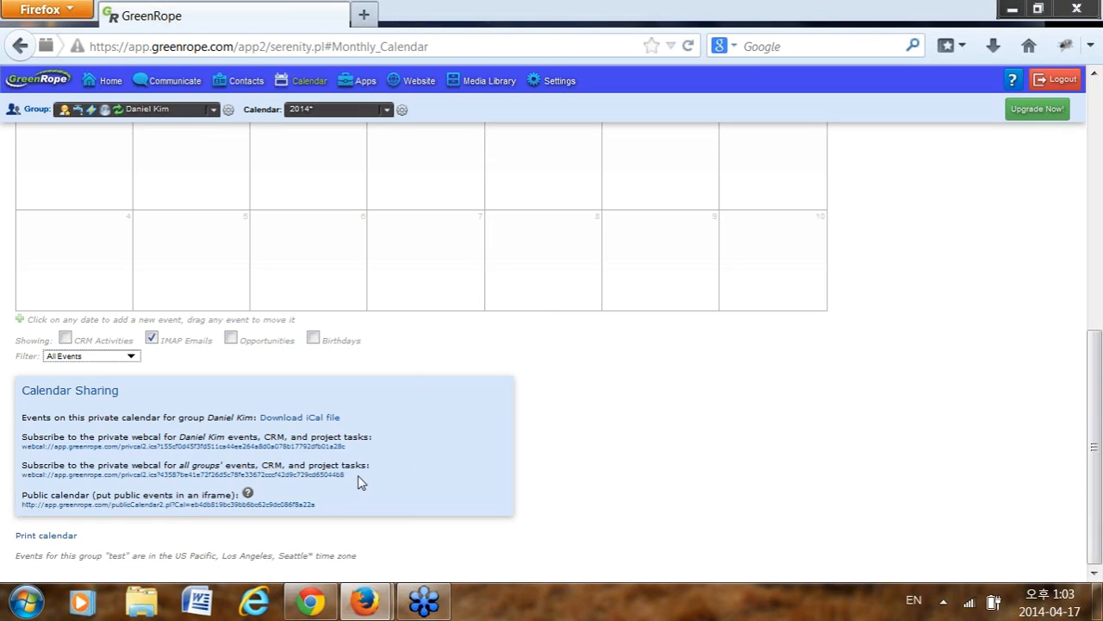
# - Highlight the private webcal subscription link for all groups' events, CRM, and project tasks, and clear the selection after checking the calendar
pyautogui.moveTo(345, 475); pyautogui.dragTo(8, 480)
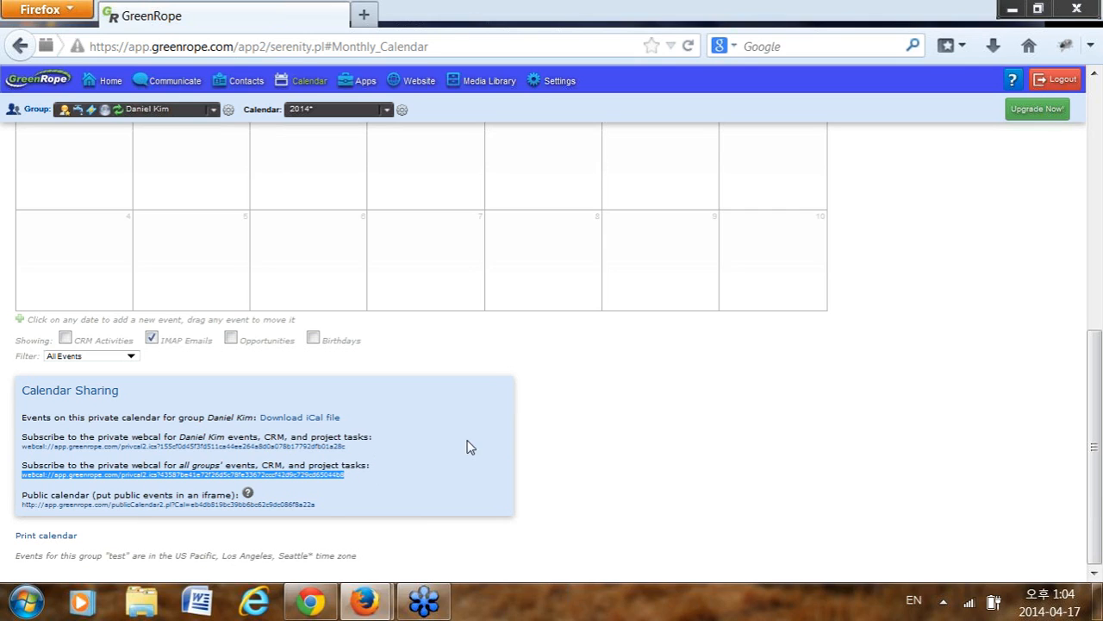
pyautogui.scroll(3, 514, 387)
pyautogui.scroll(3, 514, 387)
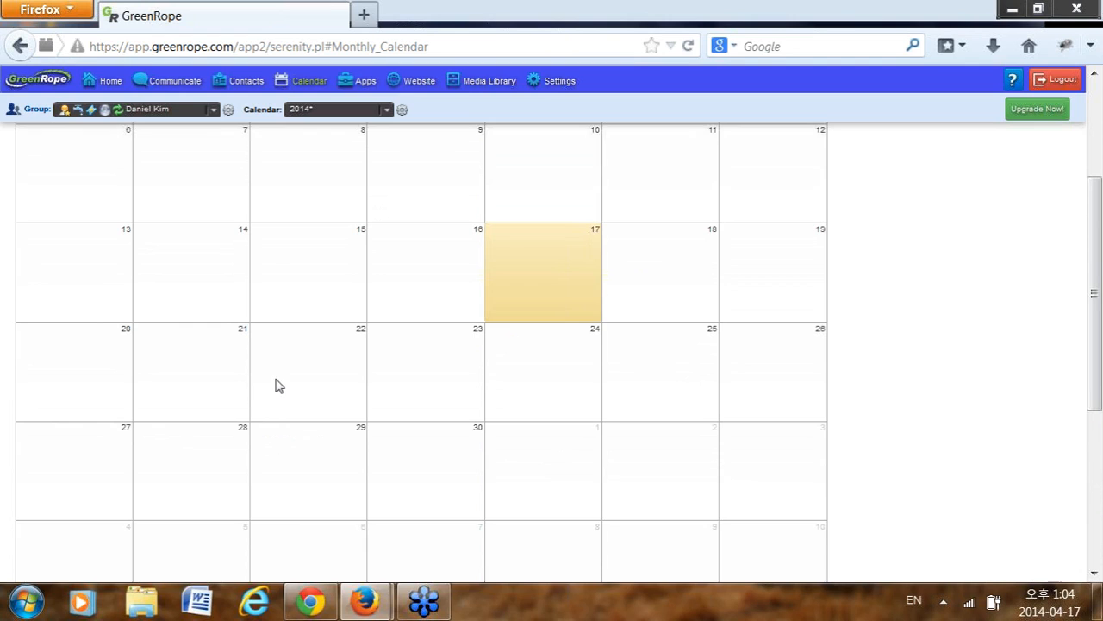
pyautogui.scroll(-5, 277, 388)
pyautogui.scroll(-1, 278, 390)
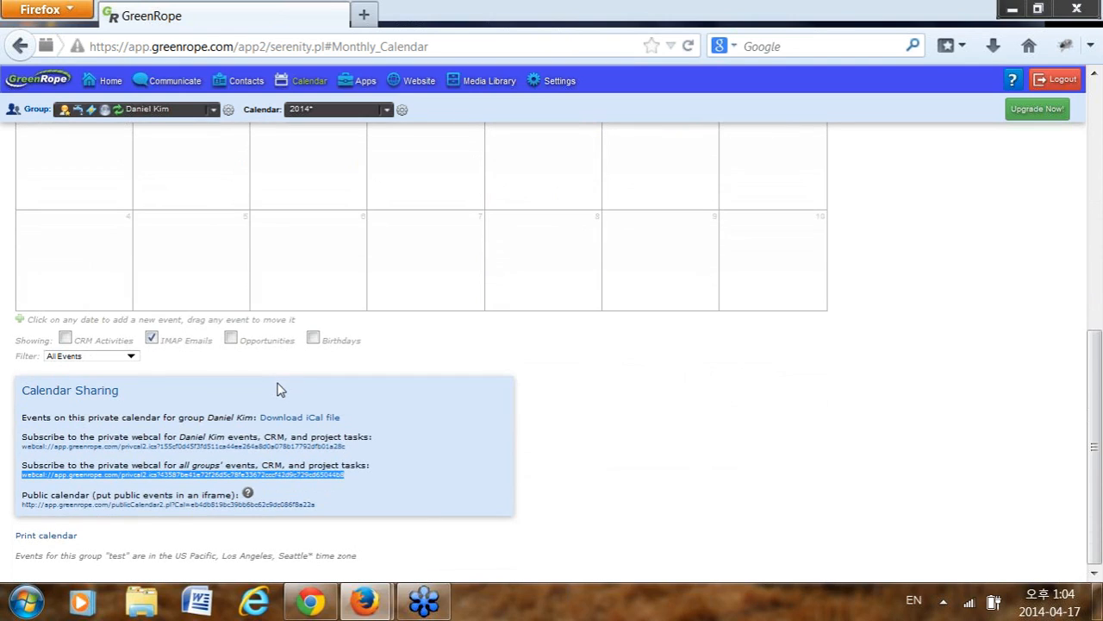
pyautogui.click(362, 504)
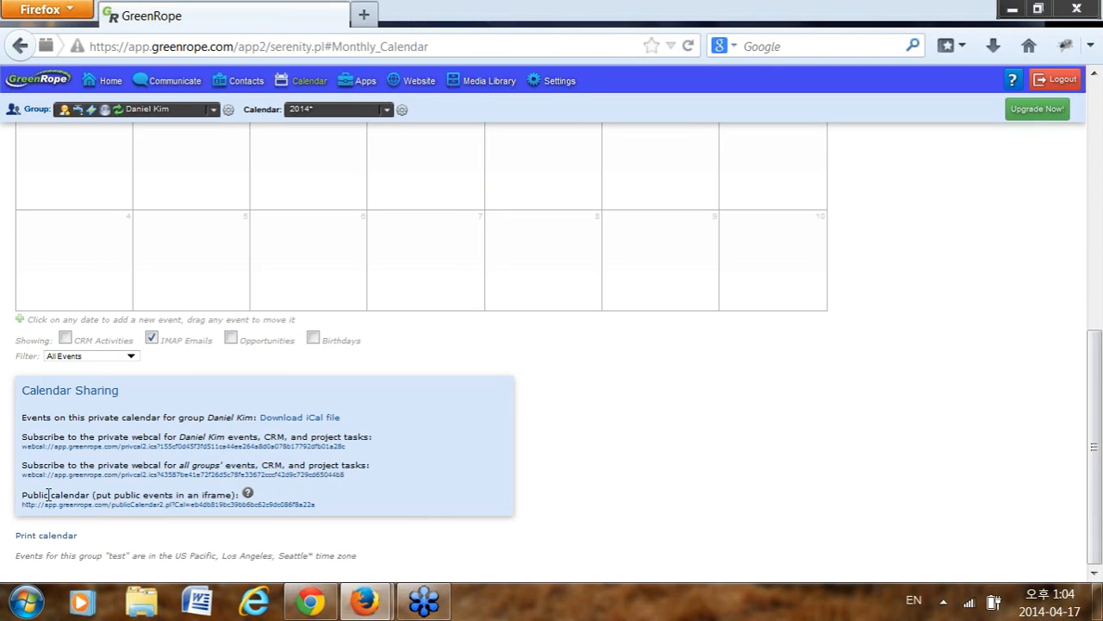
# - View the help on the public calendar, highlight its sample iframe HTML code, and close the help
pyautogui.moveTo(248, 496)
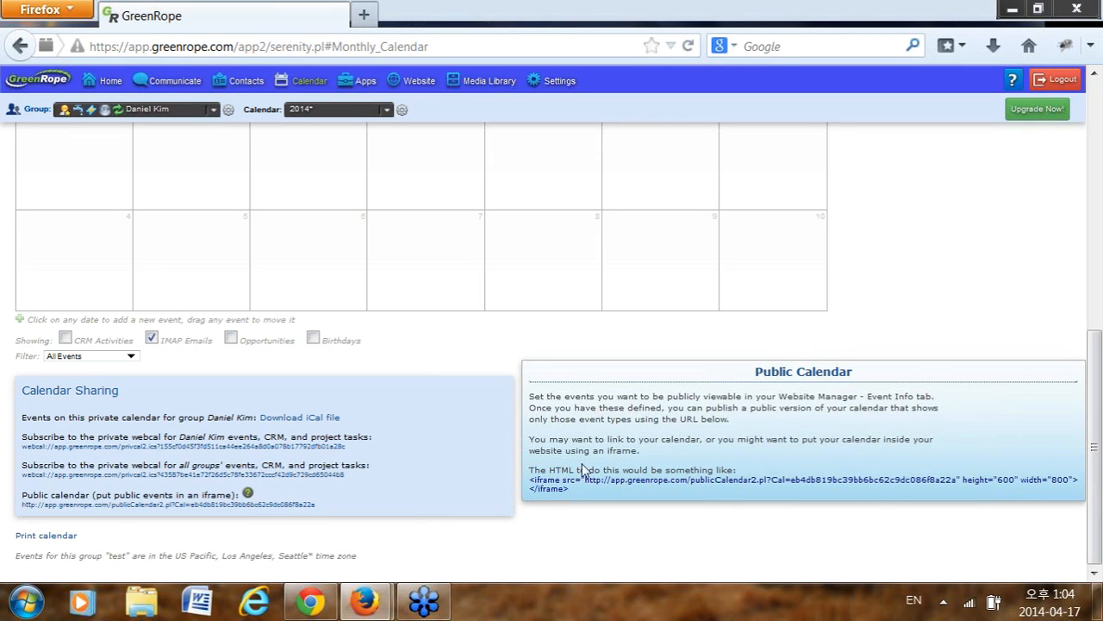
pyautogui.scroll(5, 353, 369)
pyautogui.scroll(3, 360, 373)
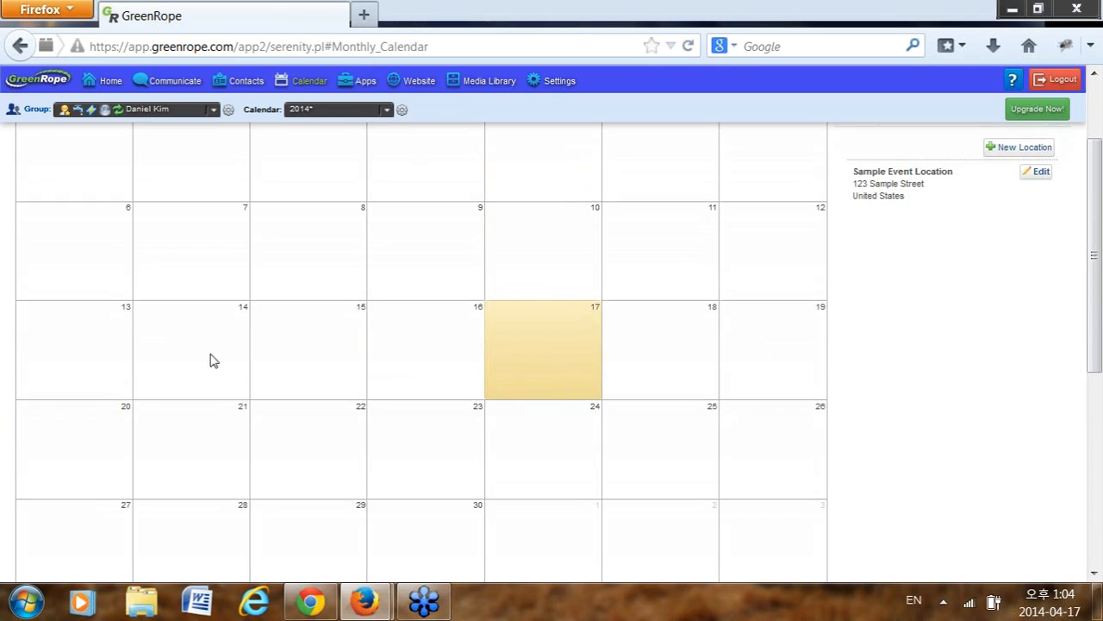
pyautogui.scroll(-8, 360, 352)
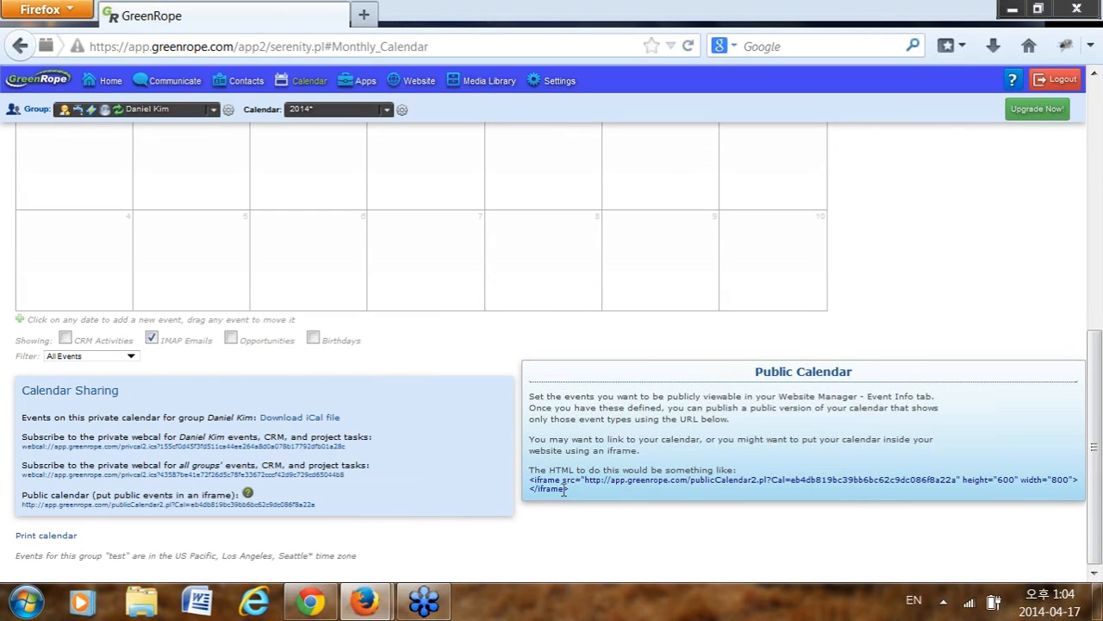
pyautogui.moveTo(576, 488); pyautogui.dragTo(534, 485)
pyautogui.moveTo(576, 491); pyautogui.dragTo(529, 477)
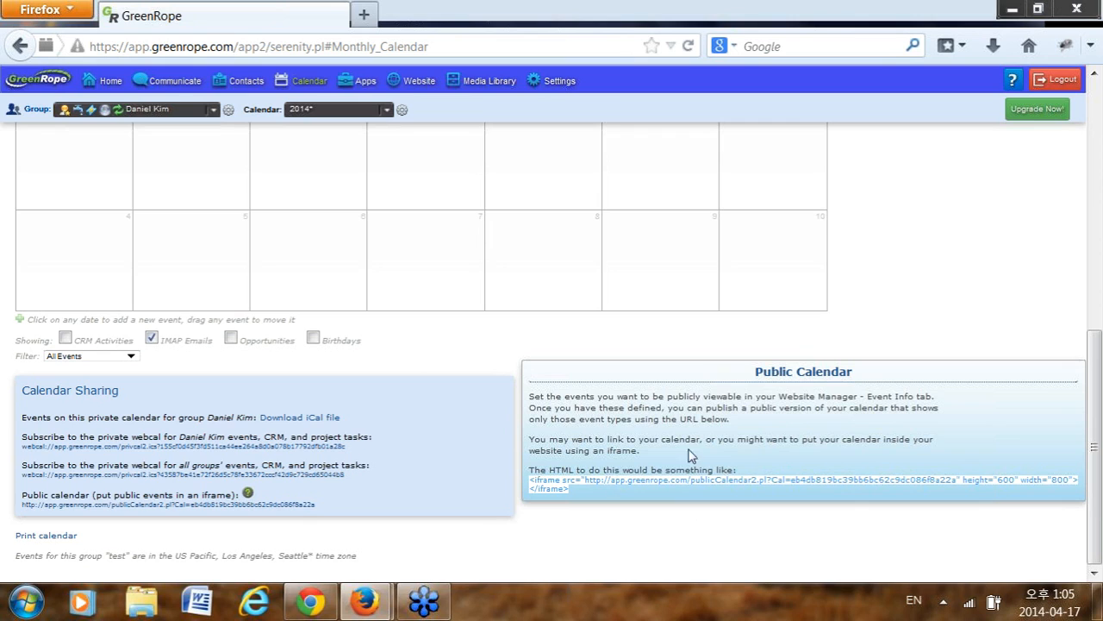
pyautogui.click(247, 493)
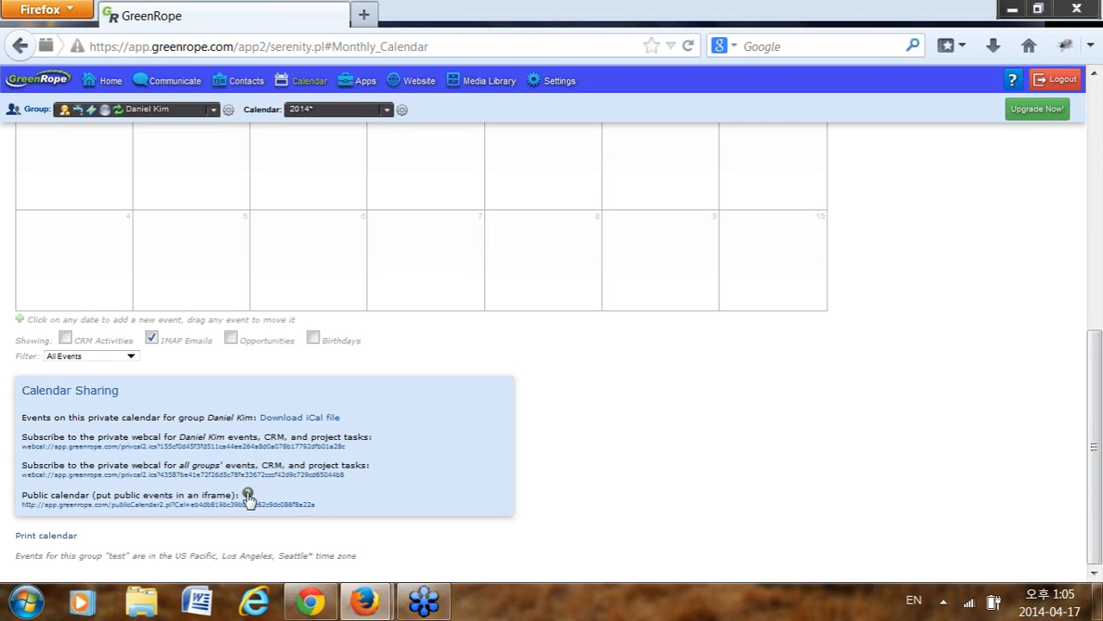
# - Open the printable calendar, cancel printing, and inspect the calendar in its widened window before closing it
pyautogui.click(44, 535)
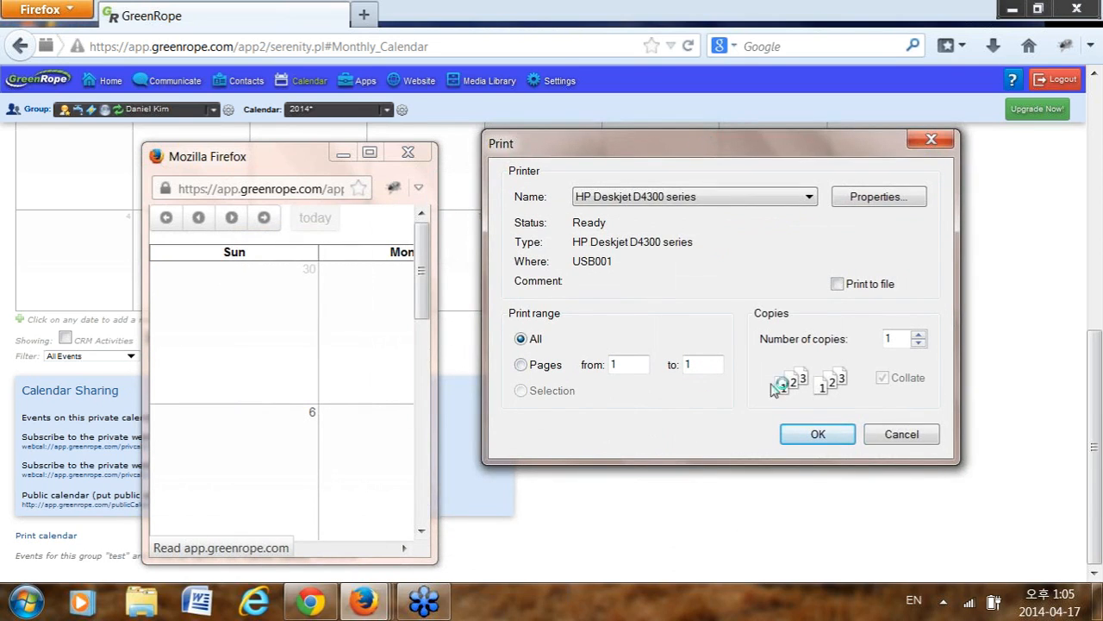
pyautogui.click(922, 436)
pyautogui.moveTo(441, 233); pyautogui.dragTo(963, 276)
pyautogui.scroll(-10, 707, 337)
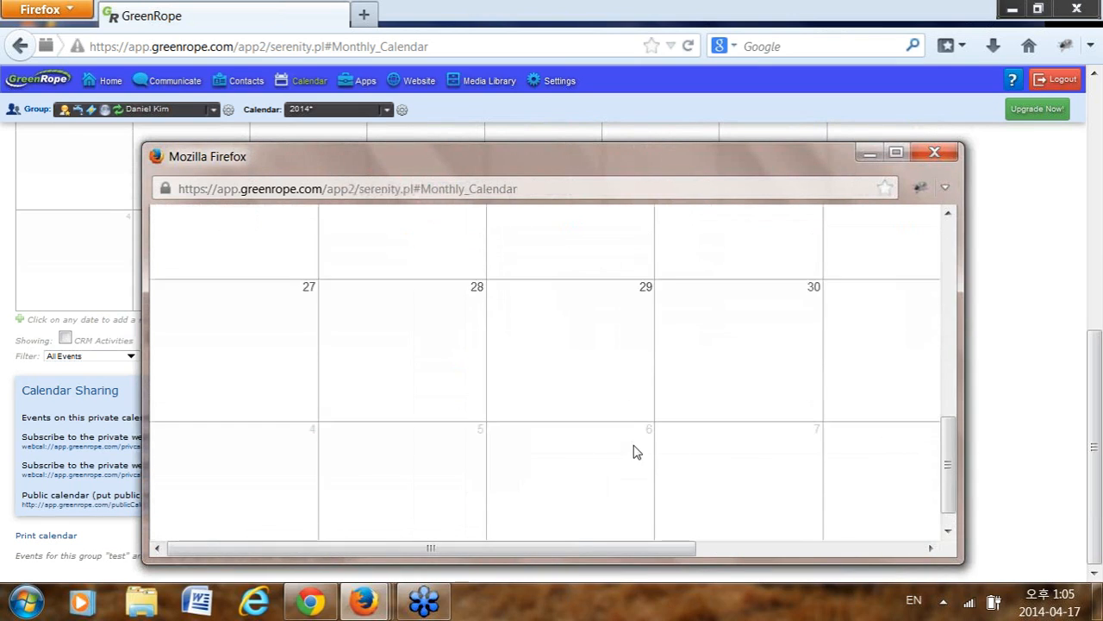
pyautogui.scroll(10, 633, 451)
pyautogui.click(935, 151)
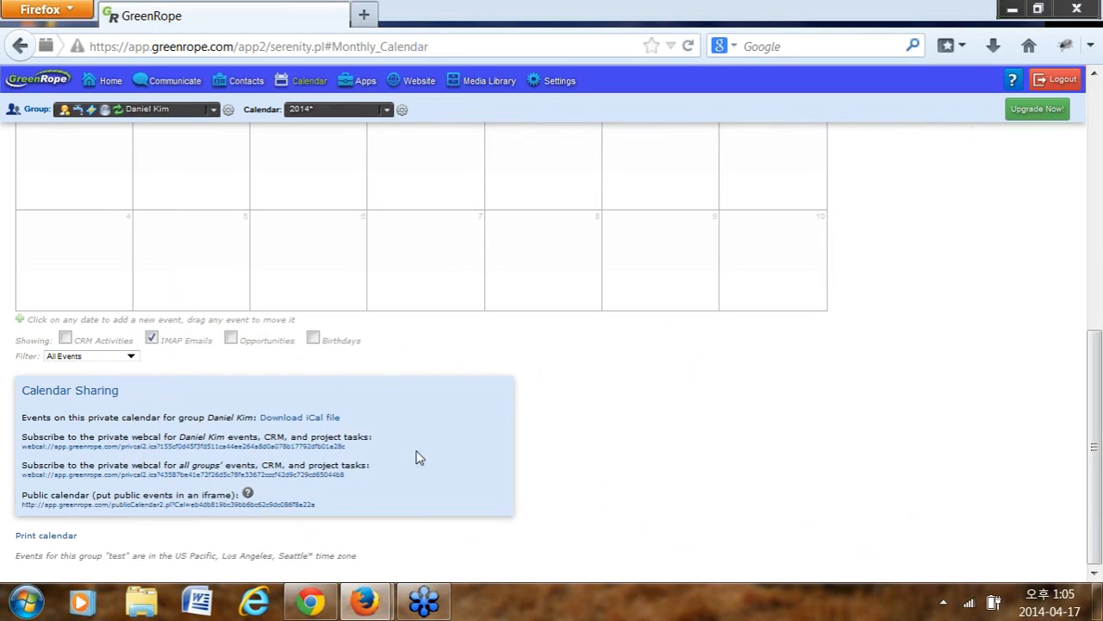
# - Open the calendar settings for the 2014 calendar year
pyautogui.scroll(5, 609, 492)
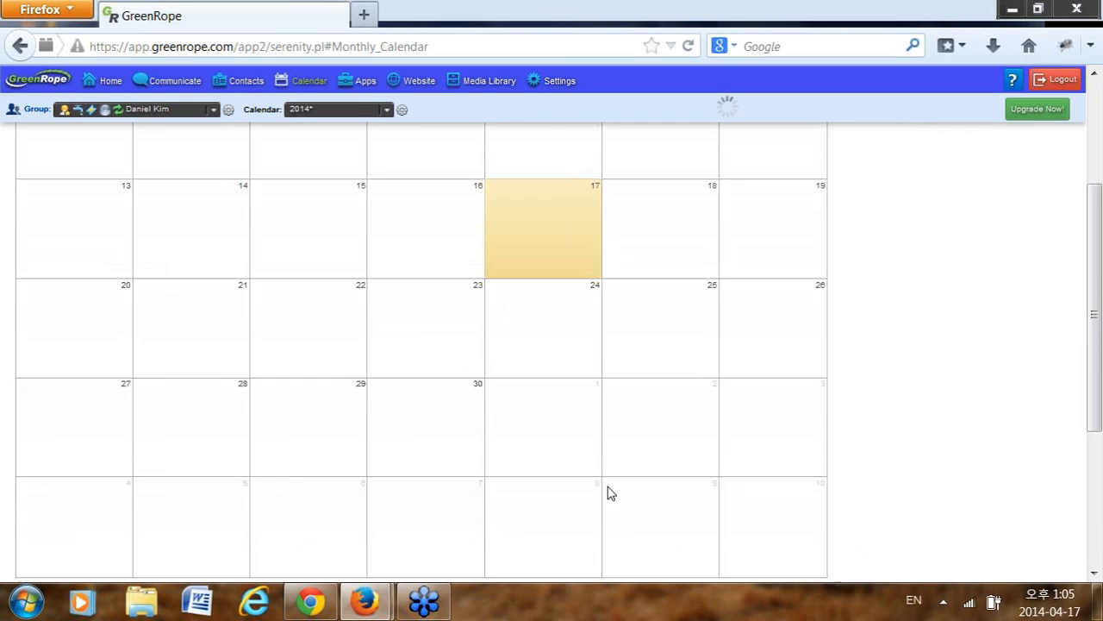
pyautogui.scroll(3, 608, 492)
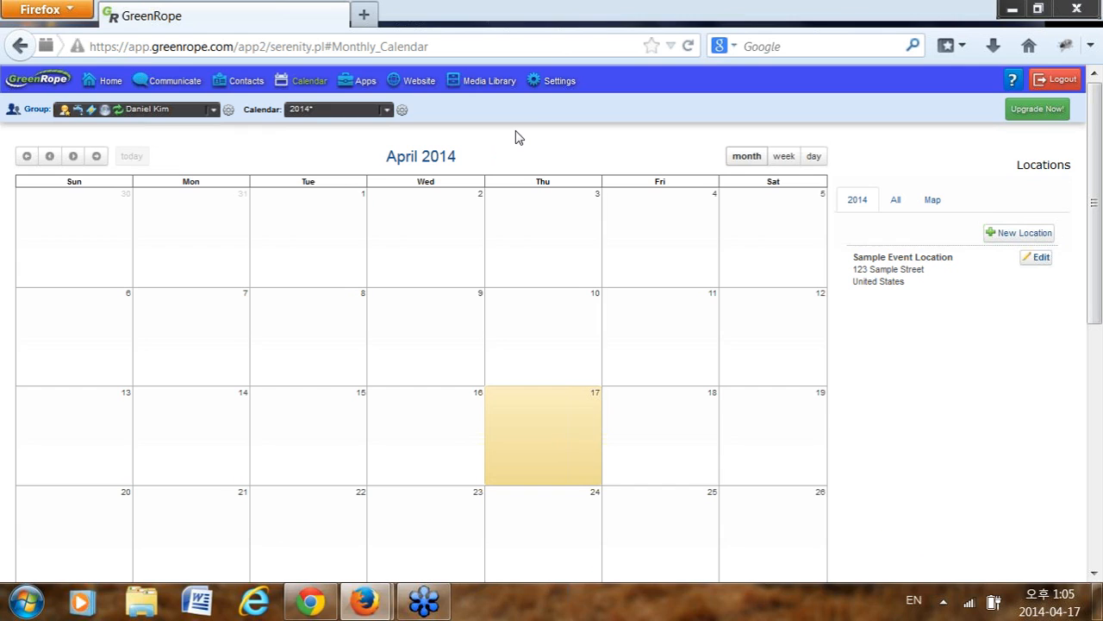
pyautogui.moveTo(560, 86)
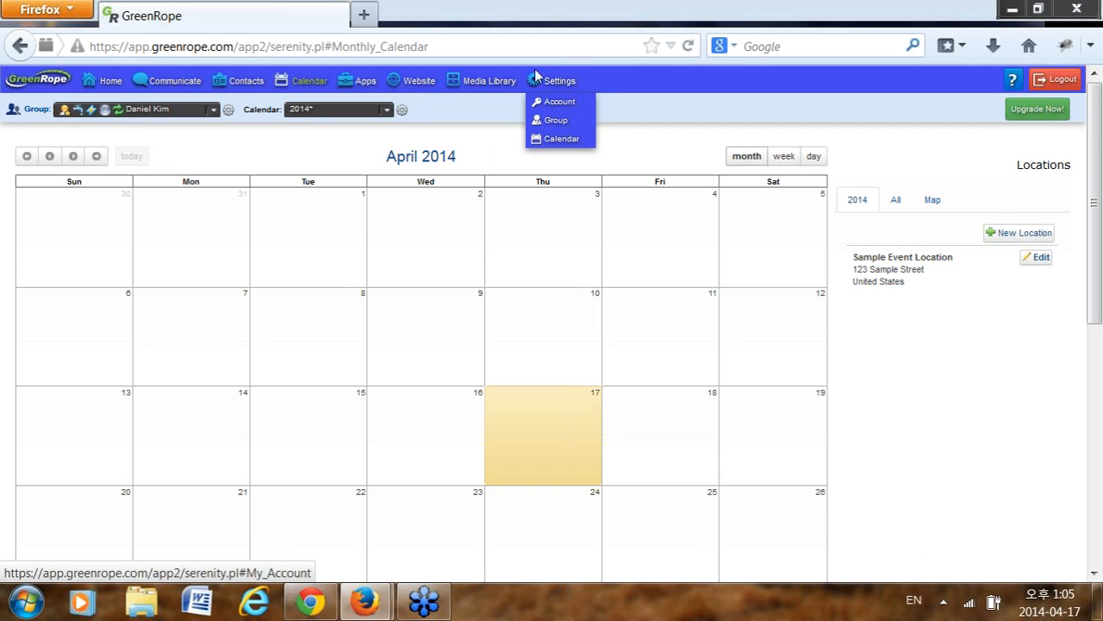
pyautogui.click(569, 145)
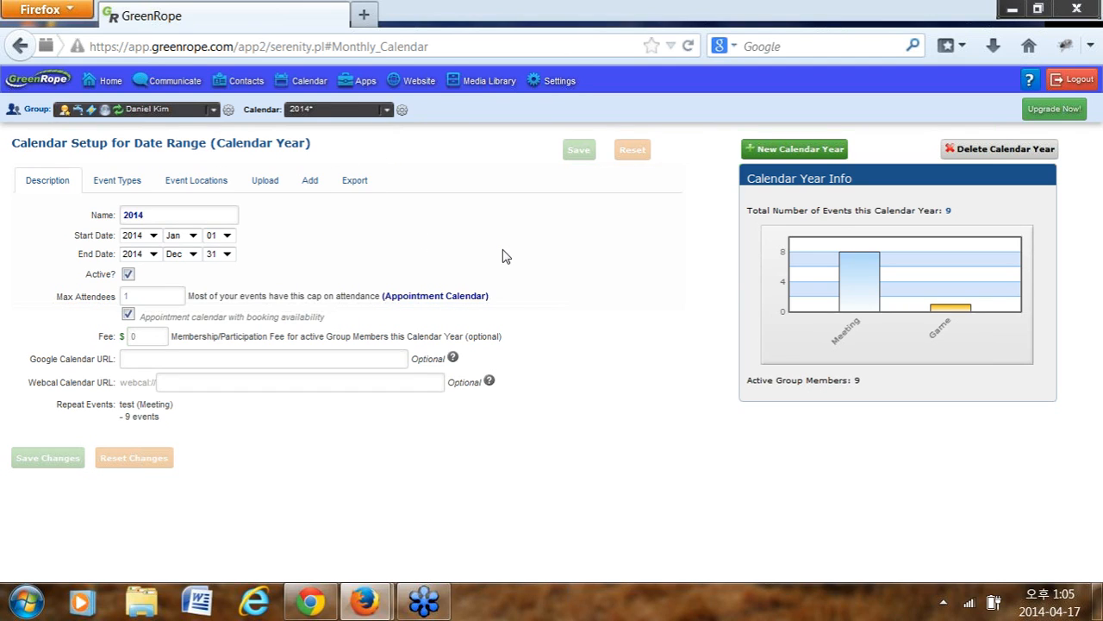
# - View the calendar year's description settings and read the help on integrating a Google Calendar URL
pyautogui.click(33, 177)
pyautogui.click(131, 360)
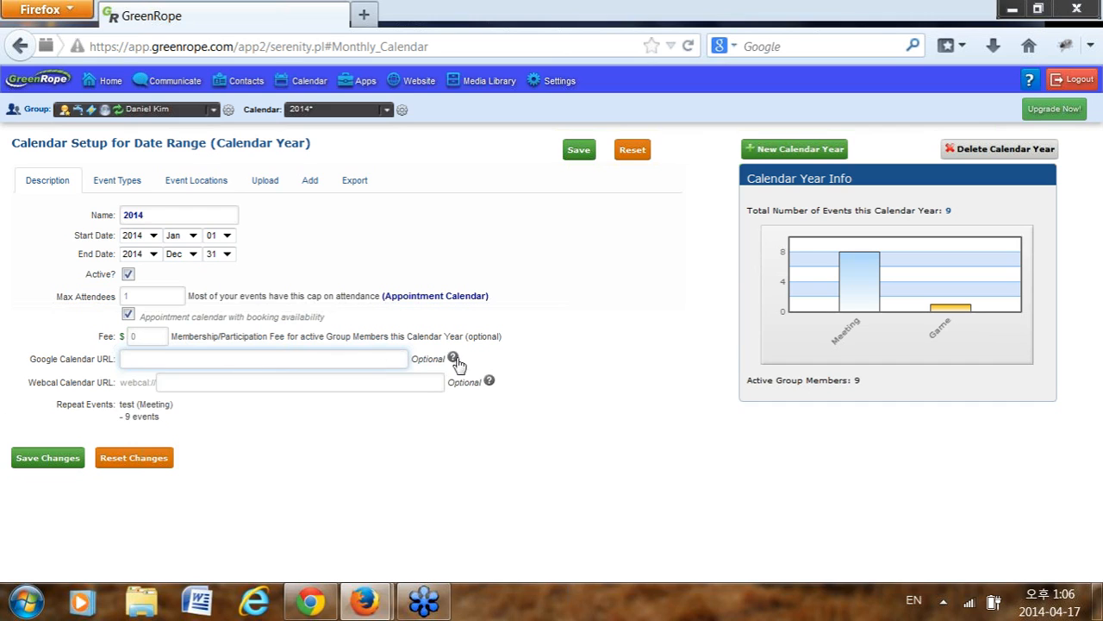
pyautogui.moveTo(457, 362)
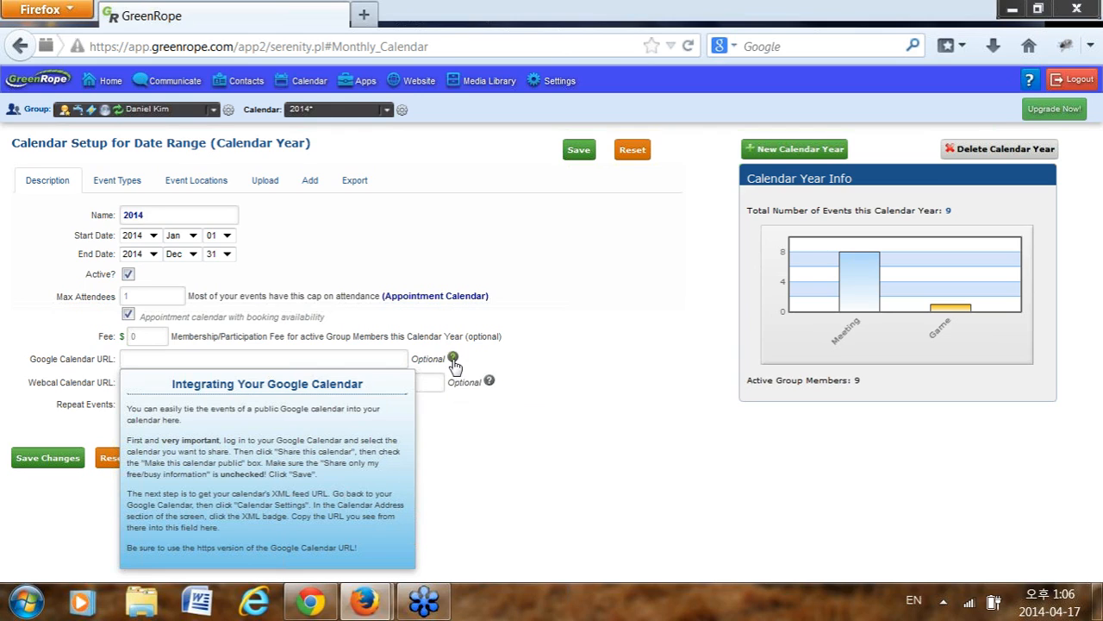
pyautogui.click(453, 358)
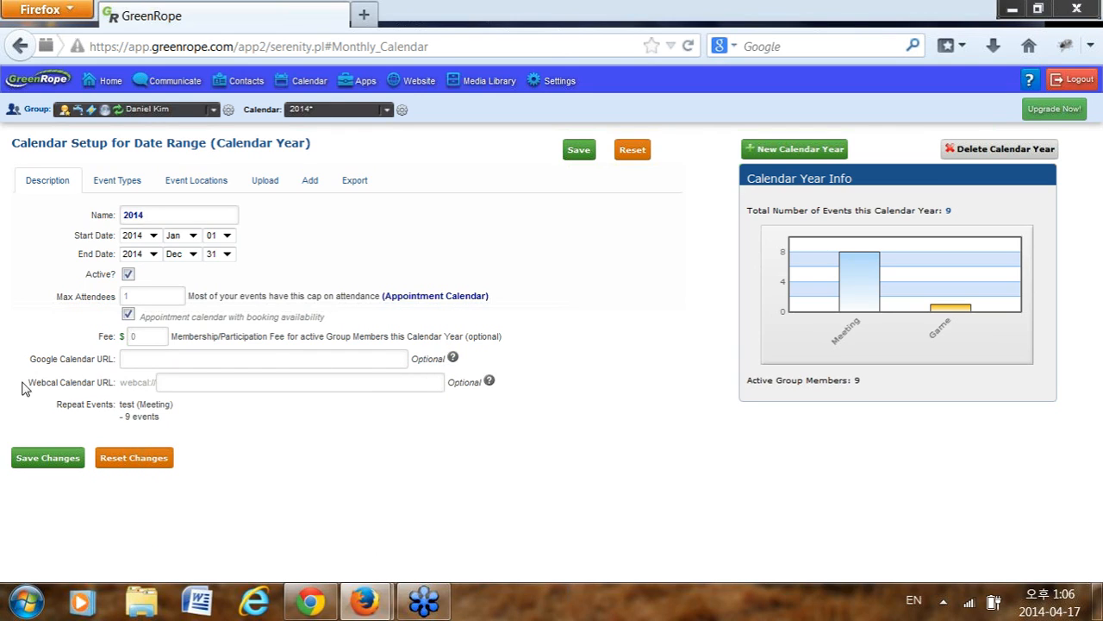
# - Inspect the Webcal Calendar URL field, highlight its webcal:// prefix, and check the field's help
pyautogui.click(170, 382)
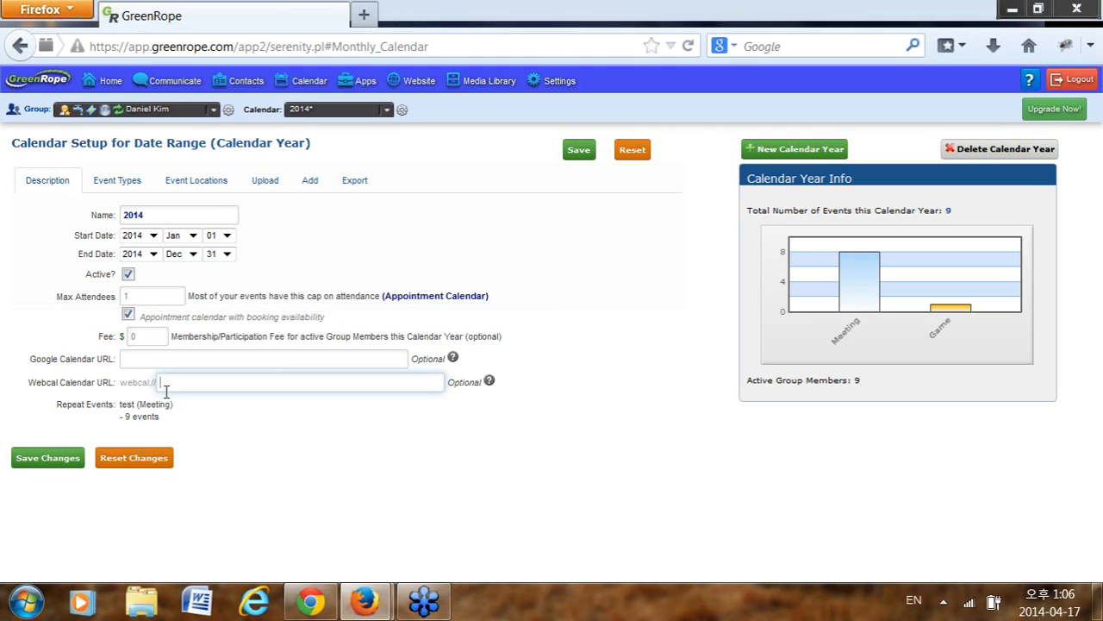
pyautogui.moveTo(157, 382); pyautogui.dragTo(116, 381)
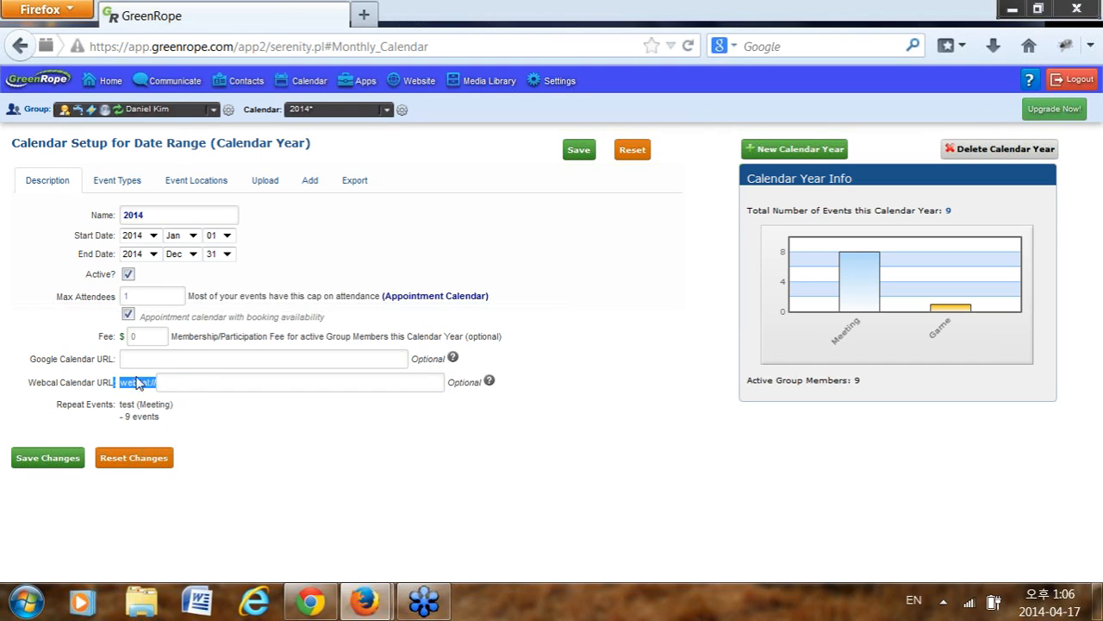
pyautogui.click(159, 382)
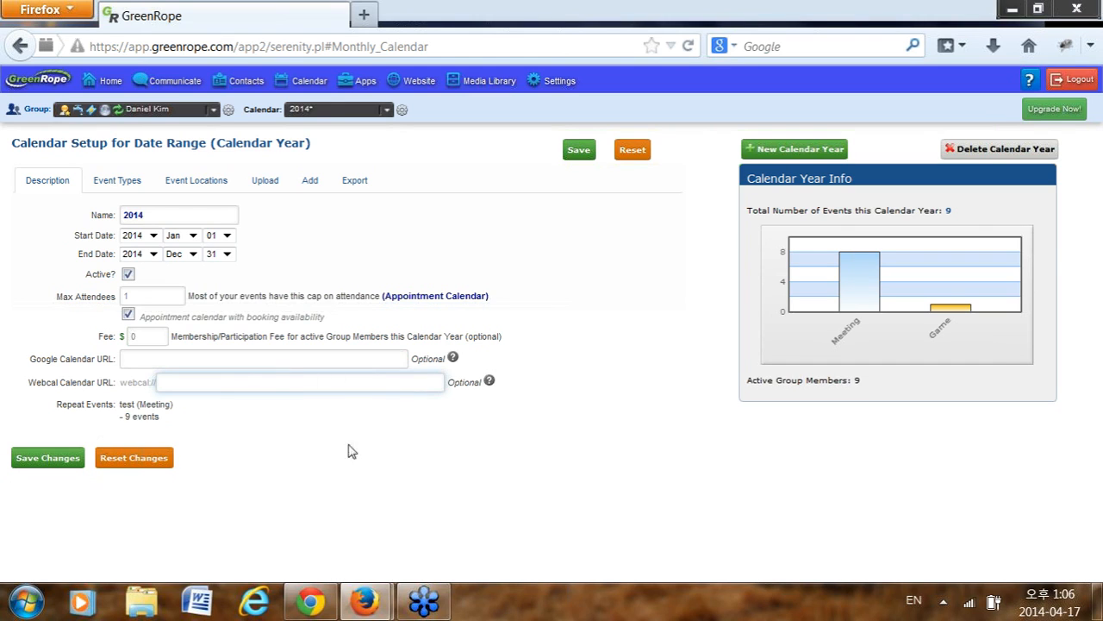
pyautogui.click(489, 382)
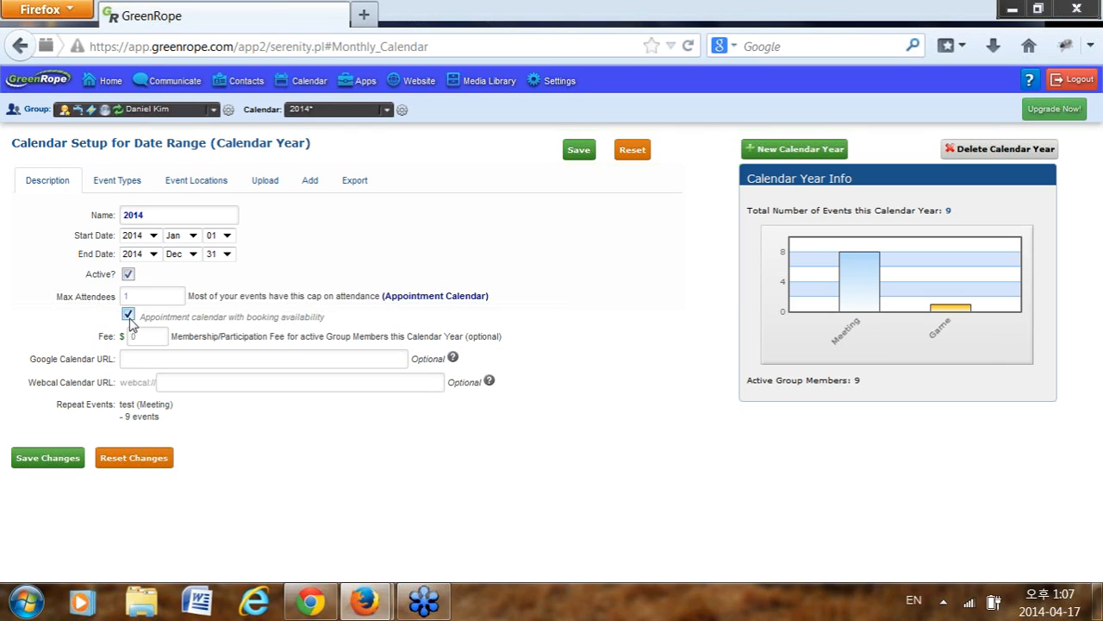
# - Highlight the "Appointment calendar with booking availability" option text, and clear the selection
pyautogui.moveTo(131, 322)
pyautogui.moveTo(142, 316); pyautogui.dragTo(330, 321)
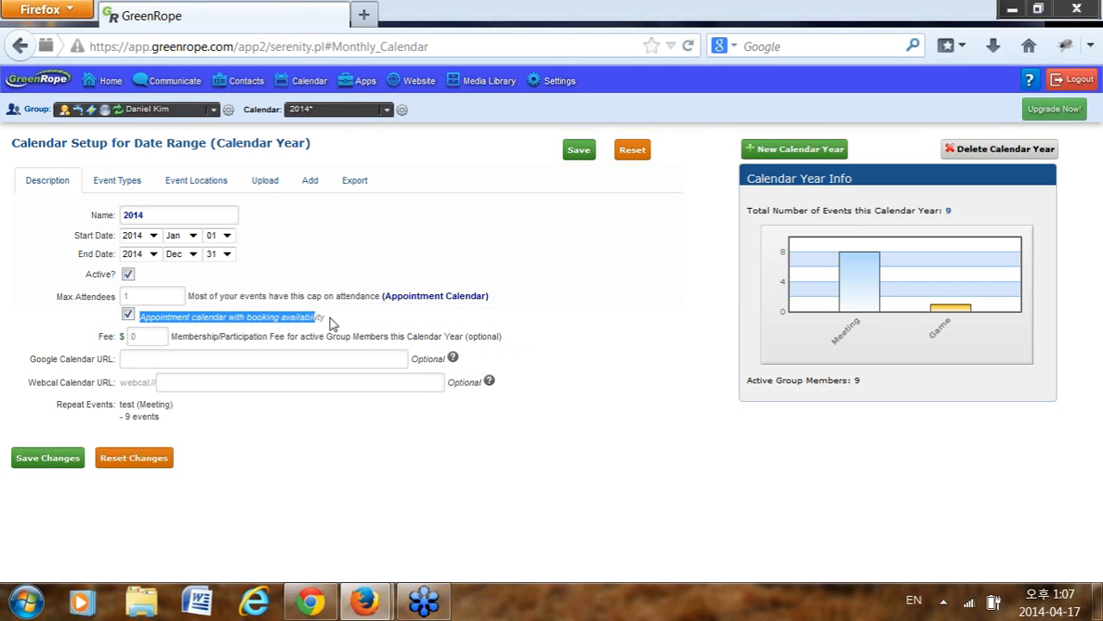
pyautogui.click(401, 310)
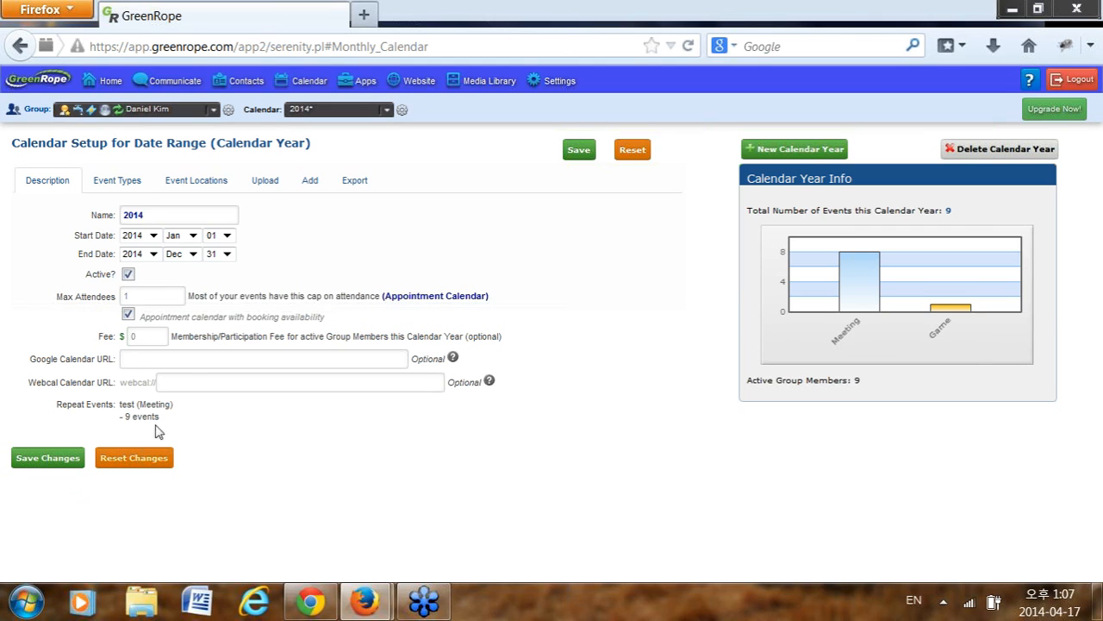
# - View the Booking / Appointment Calendar for availability, and return to the 2014 calendar year settings
pyautogui.moveTo(315, 84)
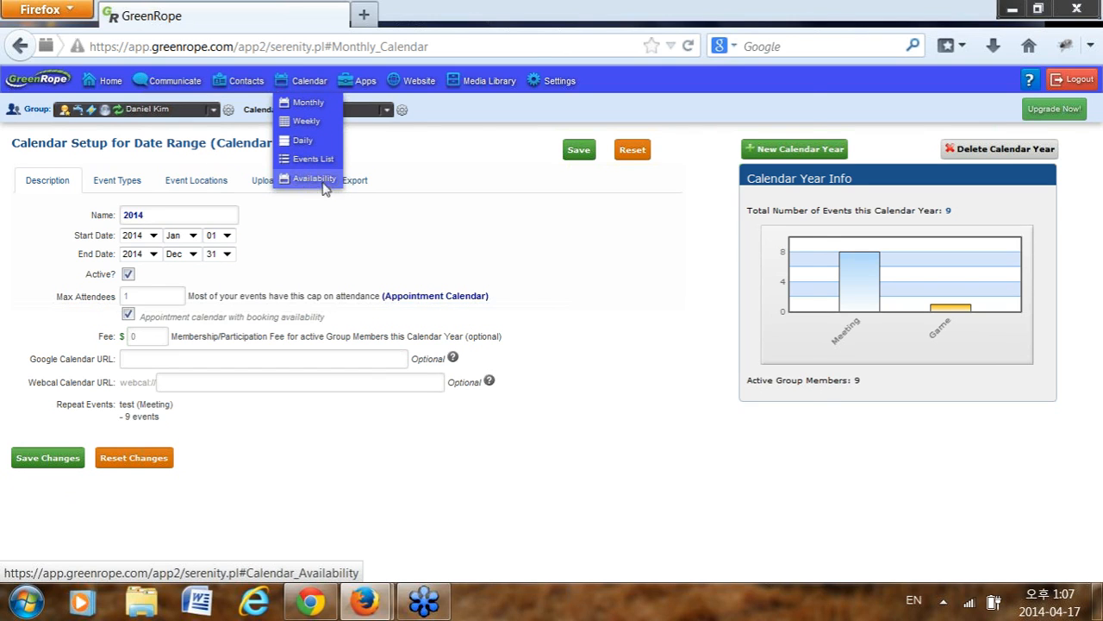
pyautogui.click(376, 362)
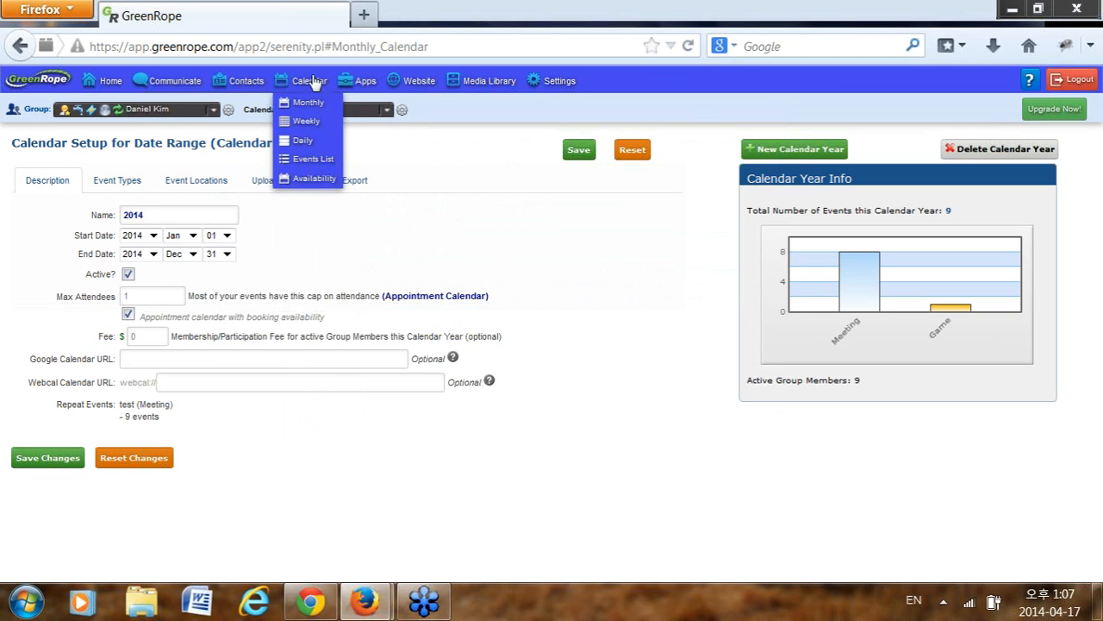
pyautogui.click(310, 181)
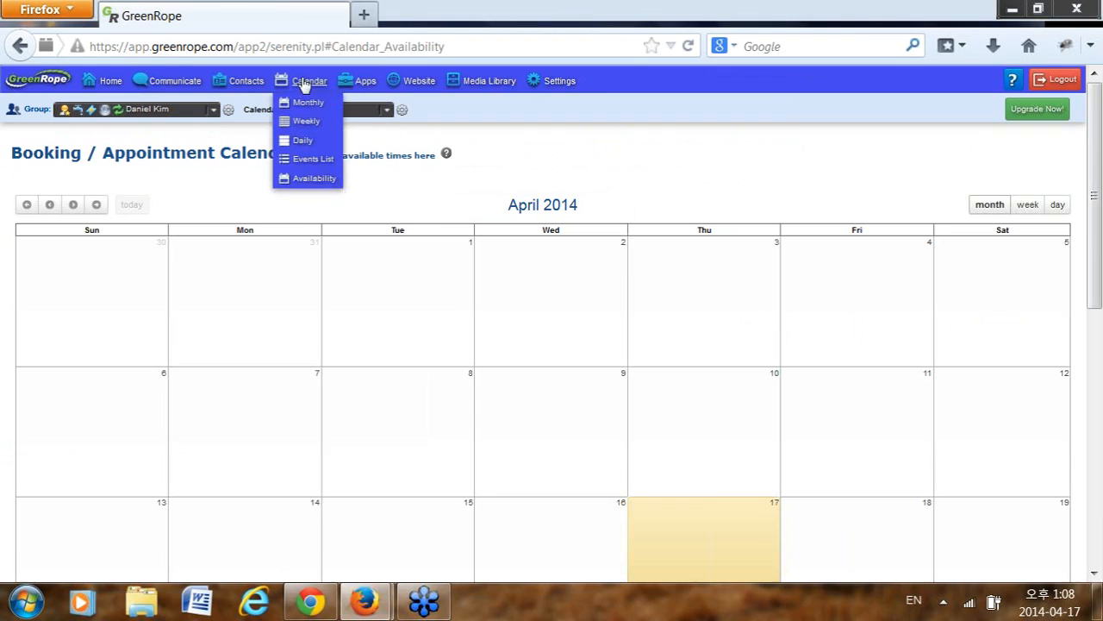
pyautogui.moveTo(549, 84)
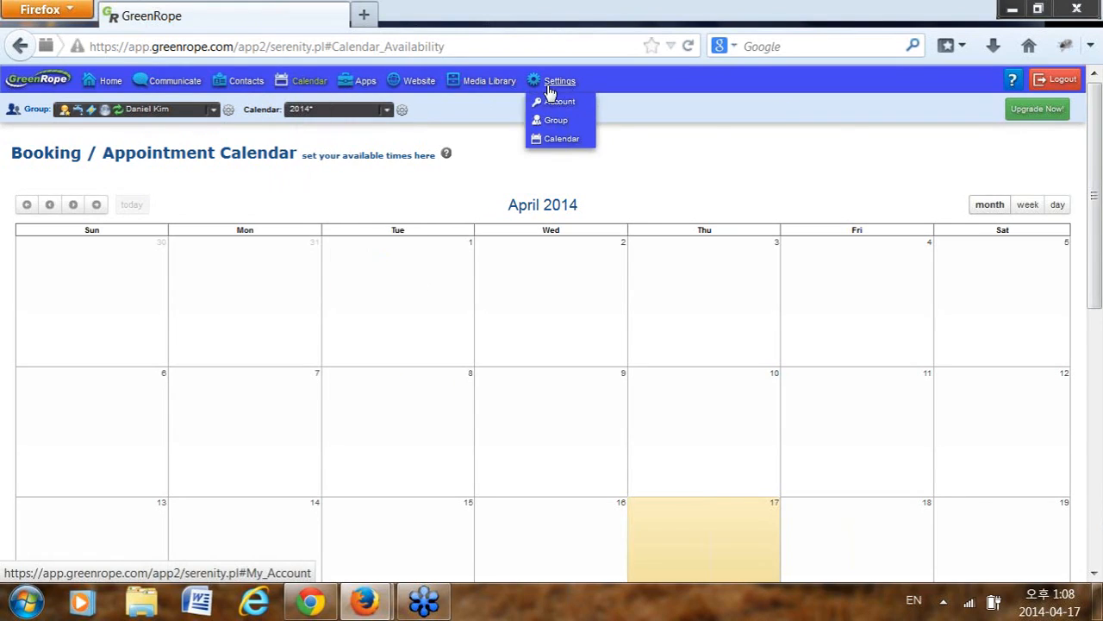
pyautogui.click(560, 142)
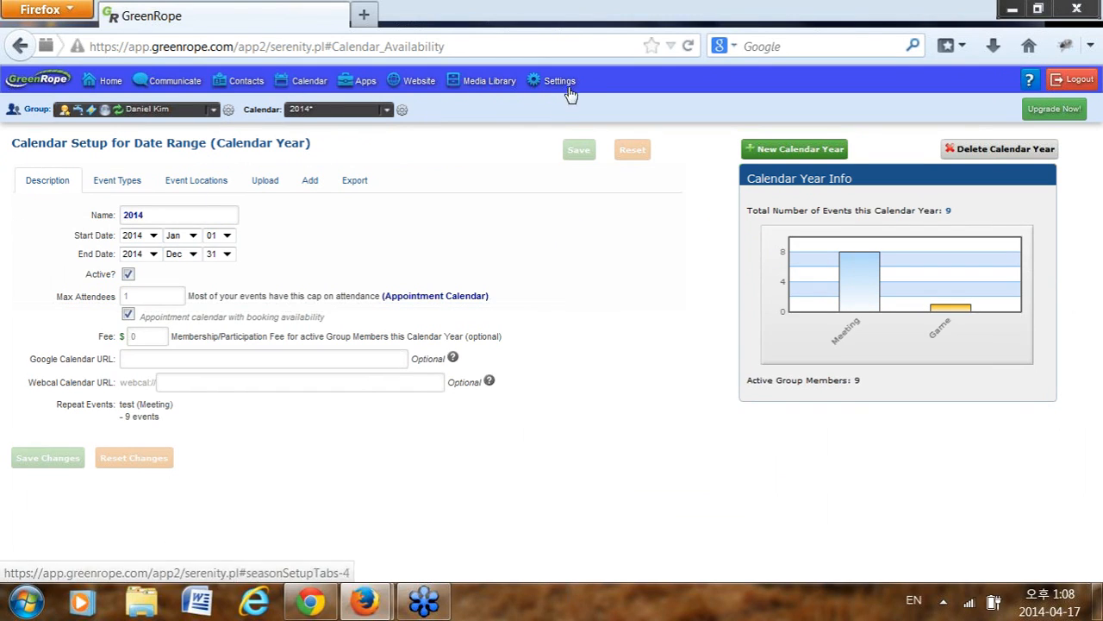
pyautogui.moveTo(567, 87)
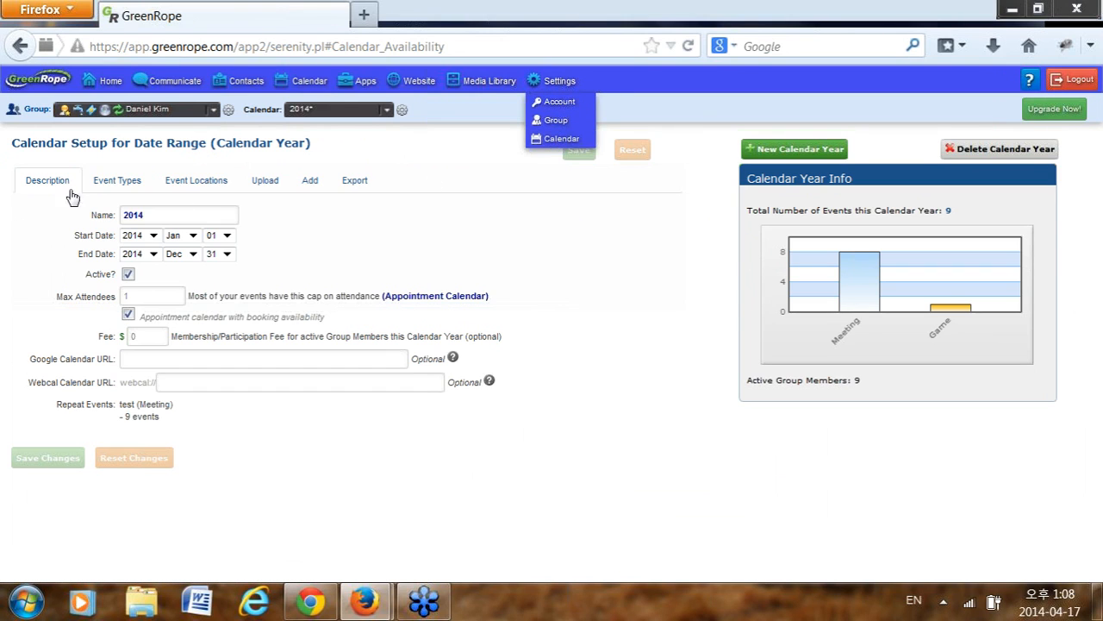
# - Review the default settings of all event types, from Meeting through the custom types at the end of the list
pyautogui.click(120, 188)
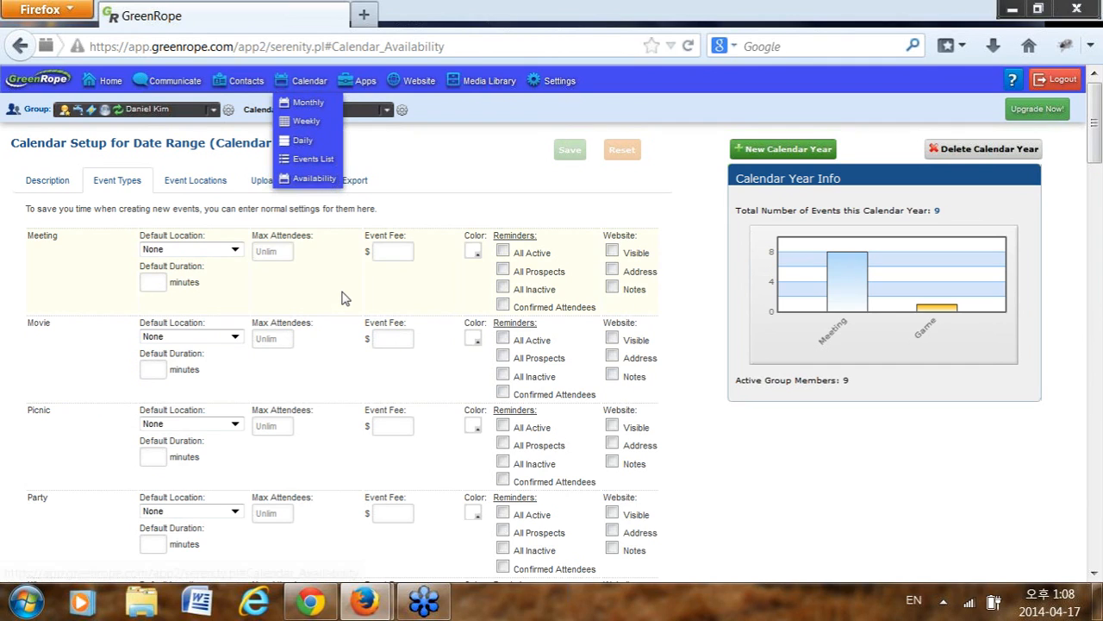
pyautogui.click(150, 284)
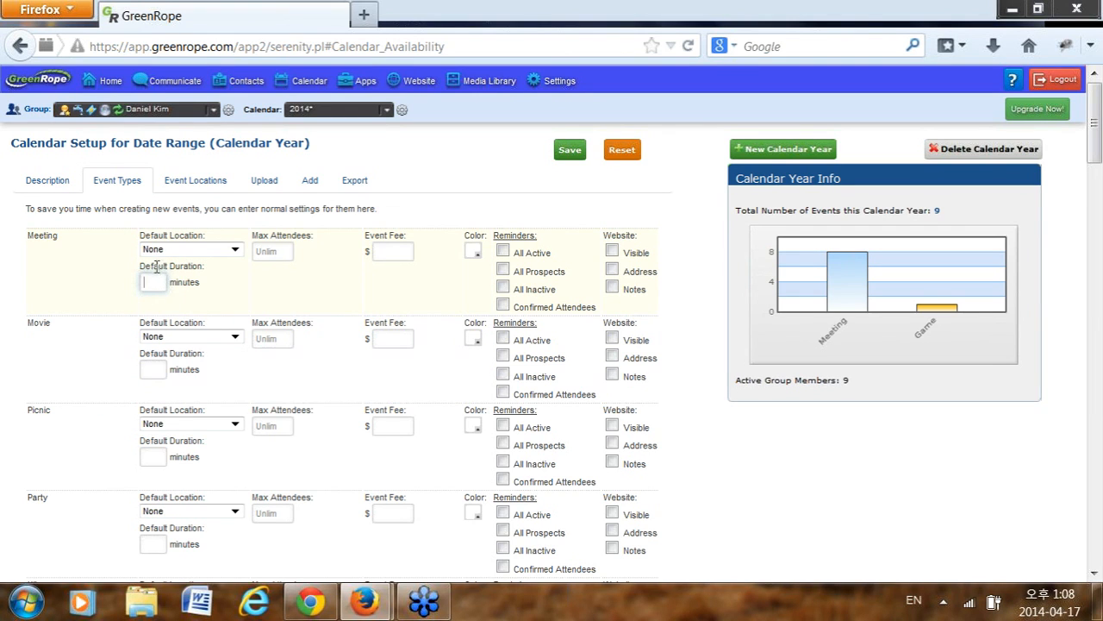
pyautogui.scroll(-2, 143, 320)
pyautogui.scroll(2, 143, 321)
pyautogui.scroll(-1, 86, 257)
pyautogui.scroll(-6, 87, 257)
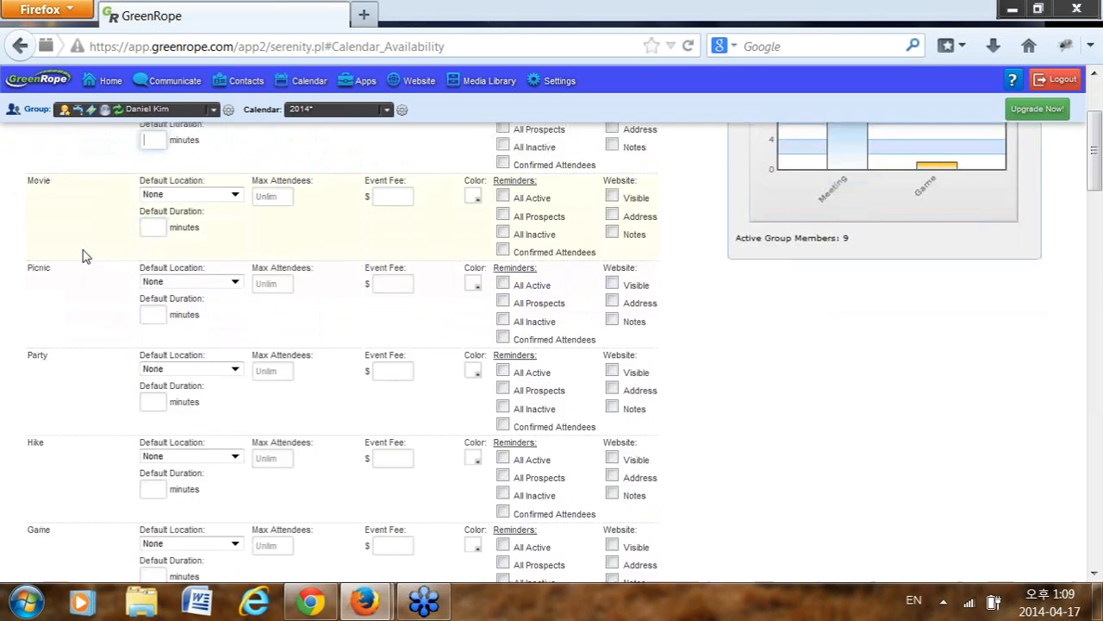
pyautogui.scroll(-8, 85, 256)
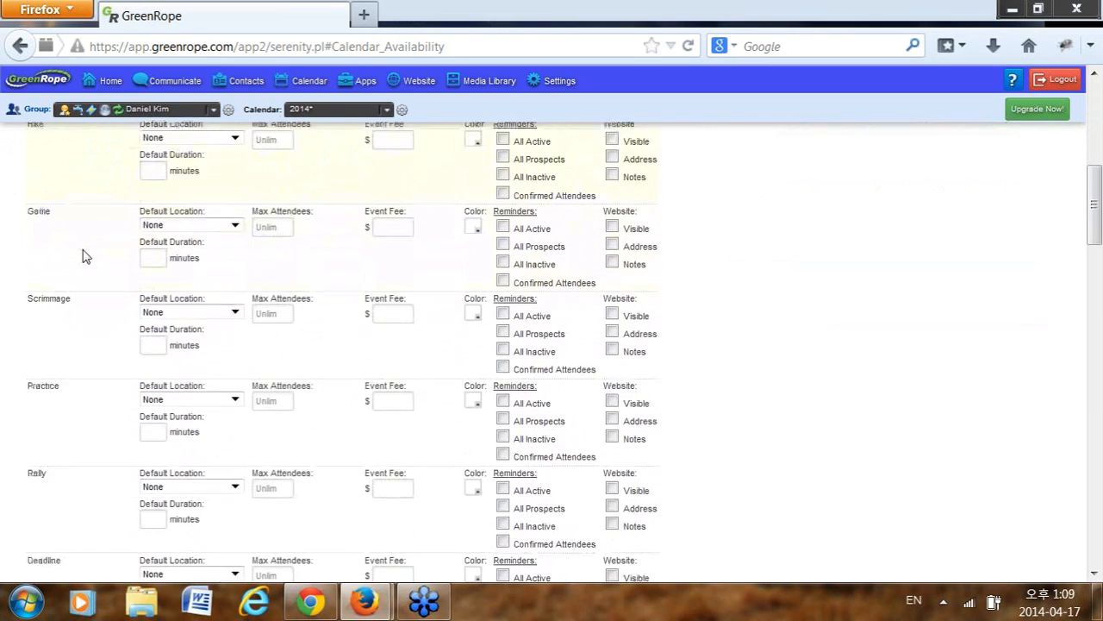
pyautogui.scroll(-10, 85, 256)
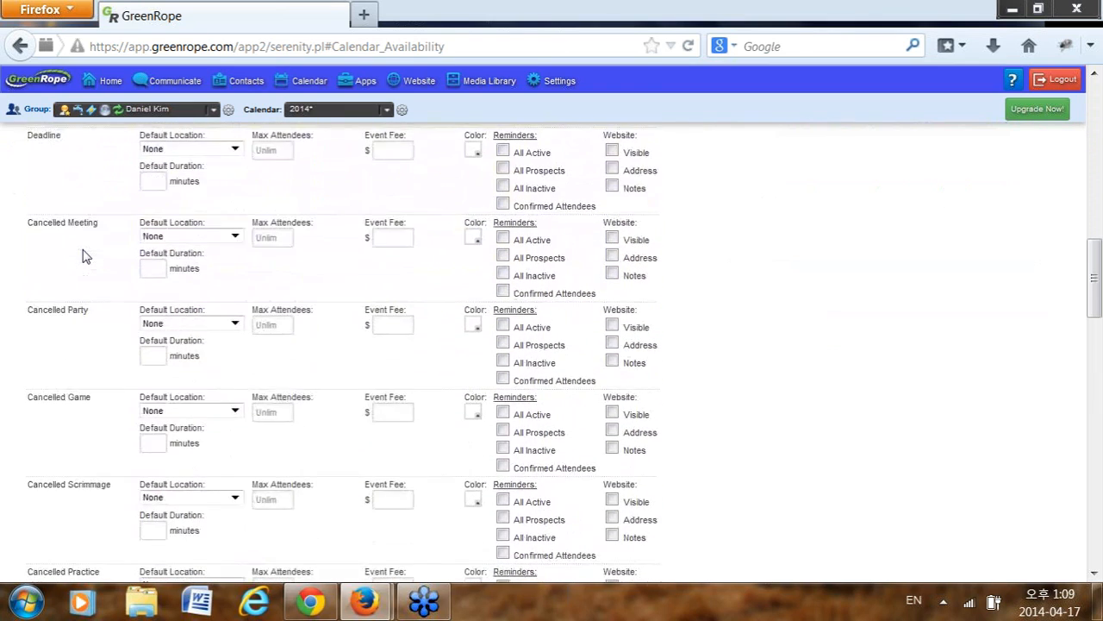
pyautogui.scroll(-10, 85, 256)
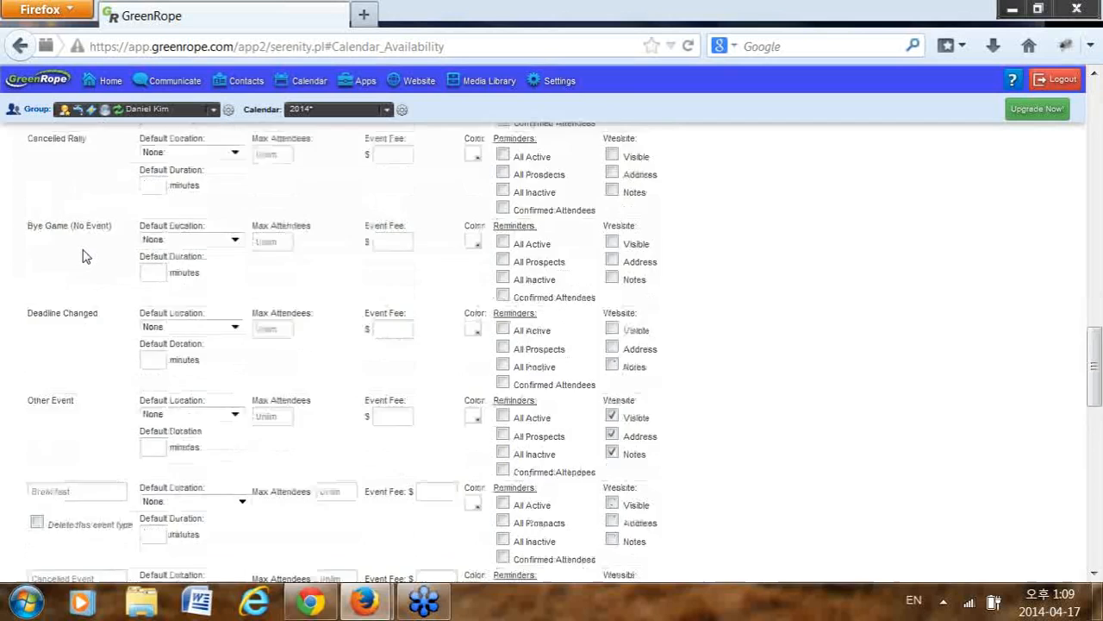
pyautogui.scroll(-10, 84, 256)
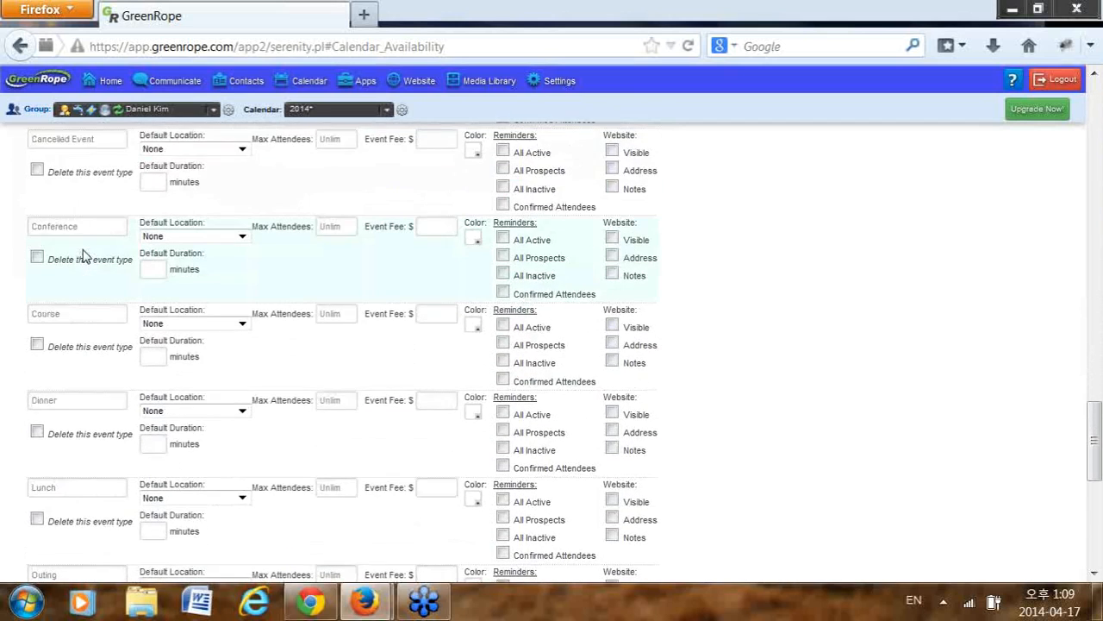
pyautogui.scroll(-2, 84, 249)
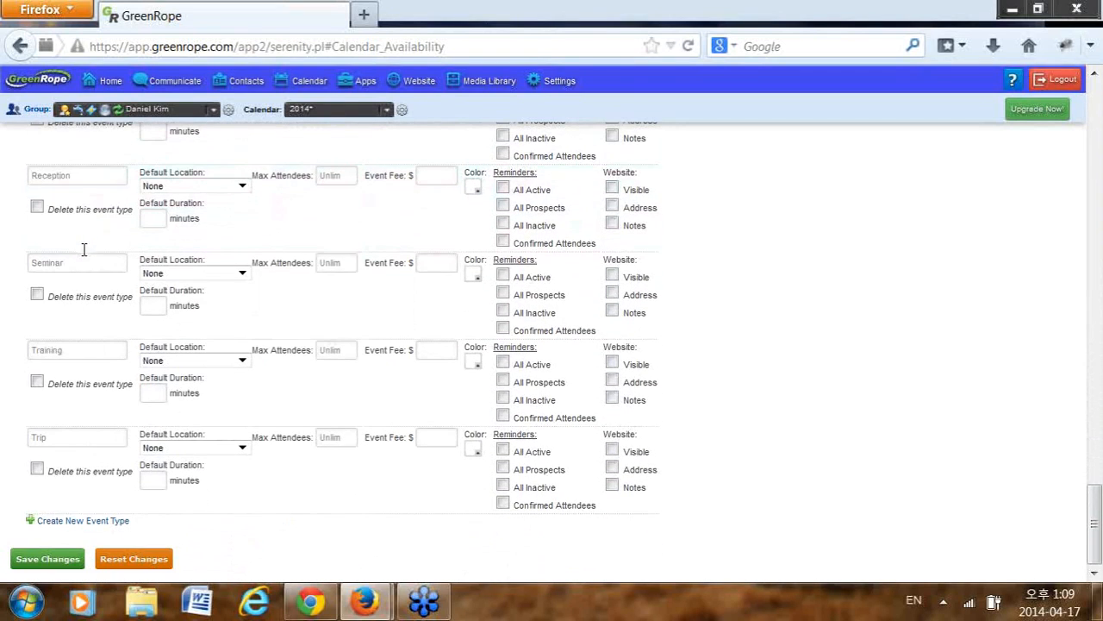
# - Add a blank new event type row and view its default location choices, keeping None
pyautogui.click(83, 520)
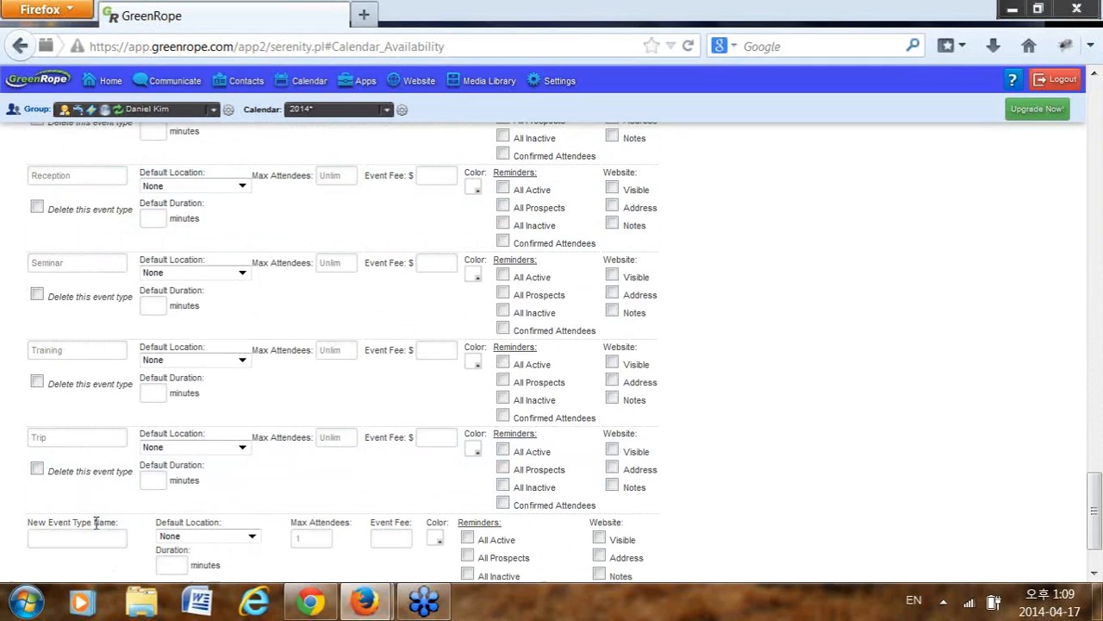
pyautogui.scroll(-2, 90, 517)
pyautogui.click(83, 450)
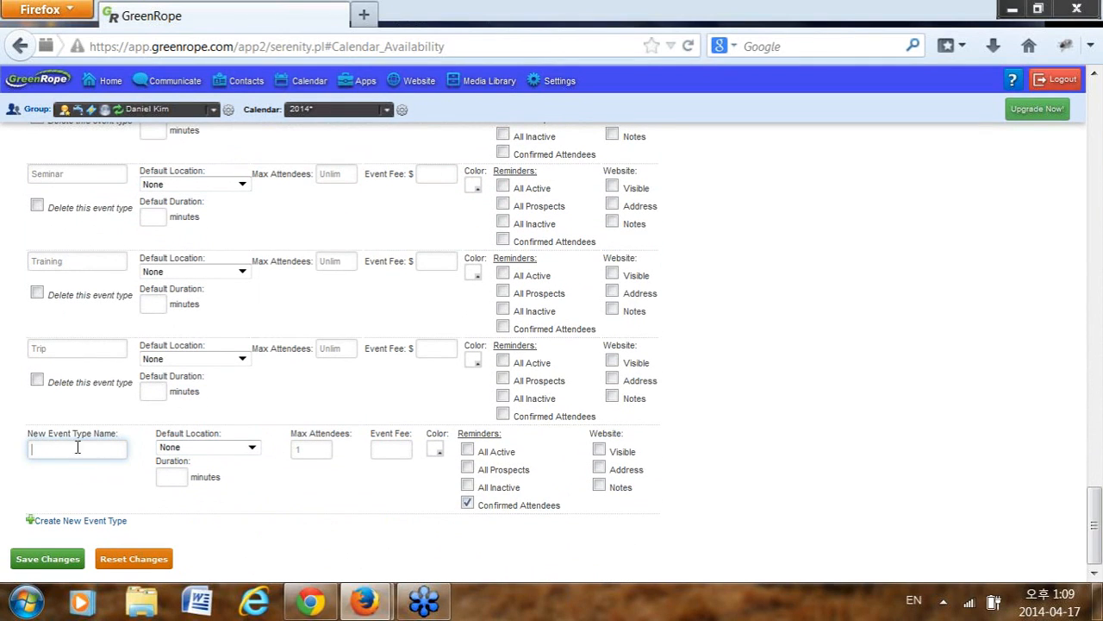
pyautogui.click(252, 447)
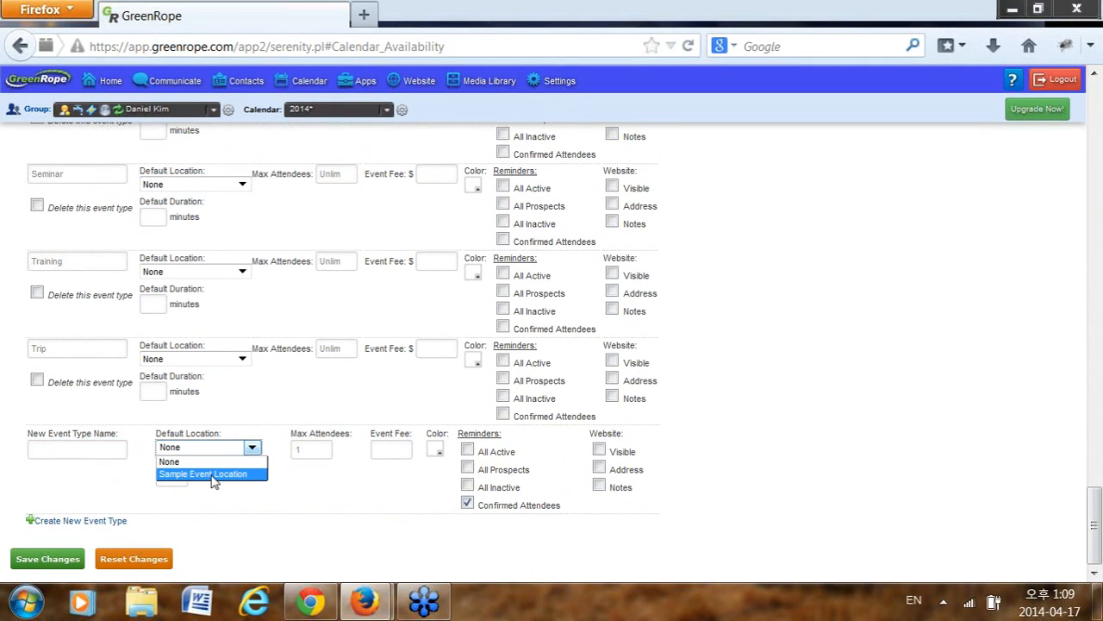
pyautogui.click(123, 492)
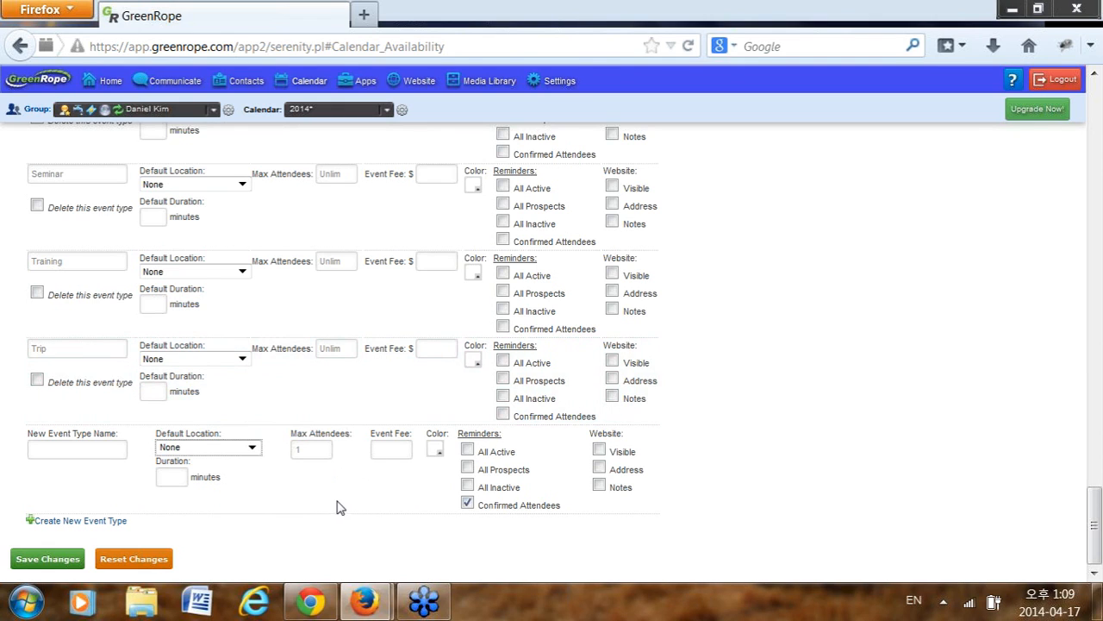
# - Inspect the new event type's fee field and color picker, cancelling without choosing a color
pyautogui.click(393, 450)
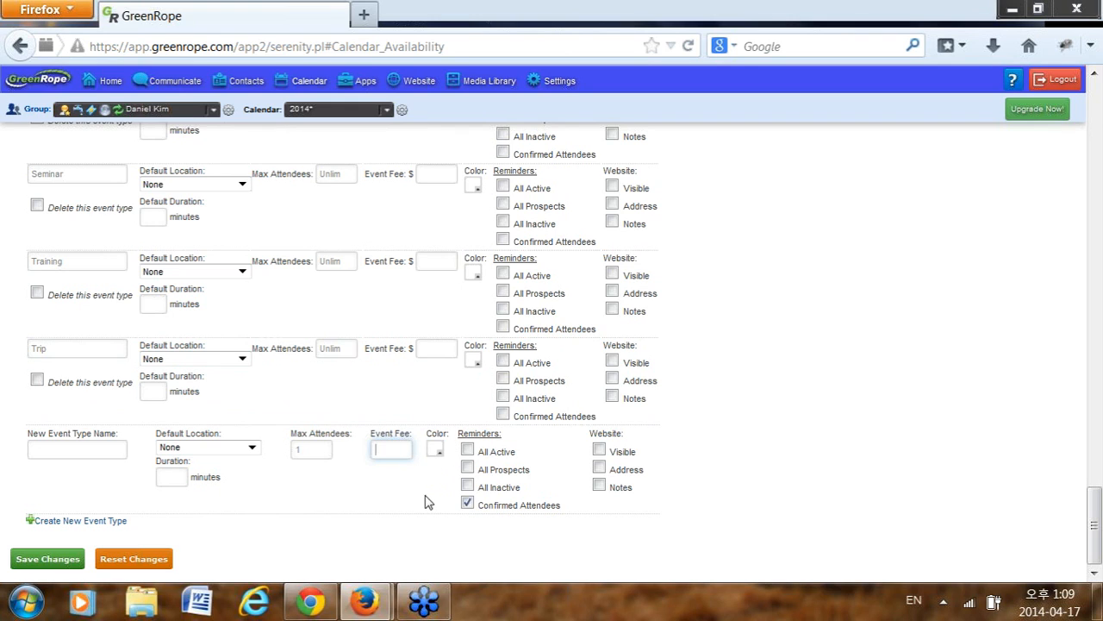
pyautogui.click(434, 449)
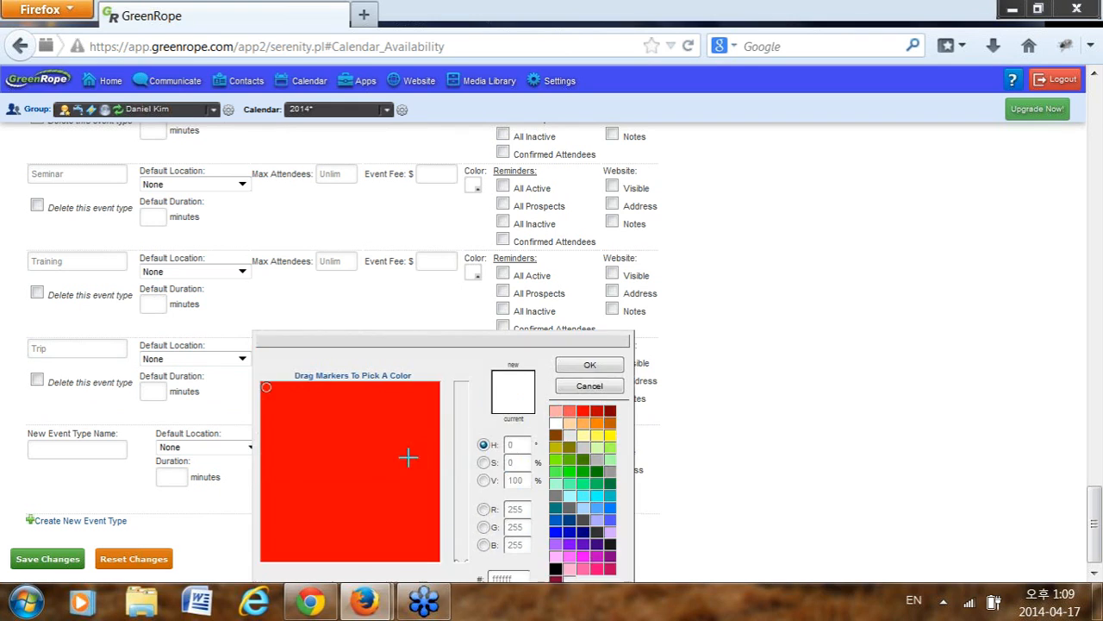
pyautogui.scroll(-1, 350, 443)
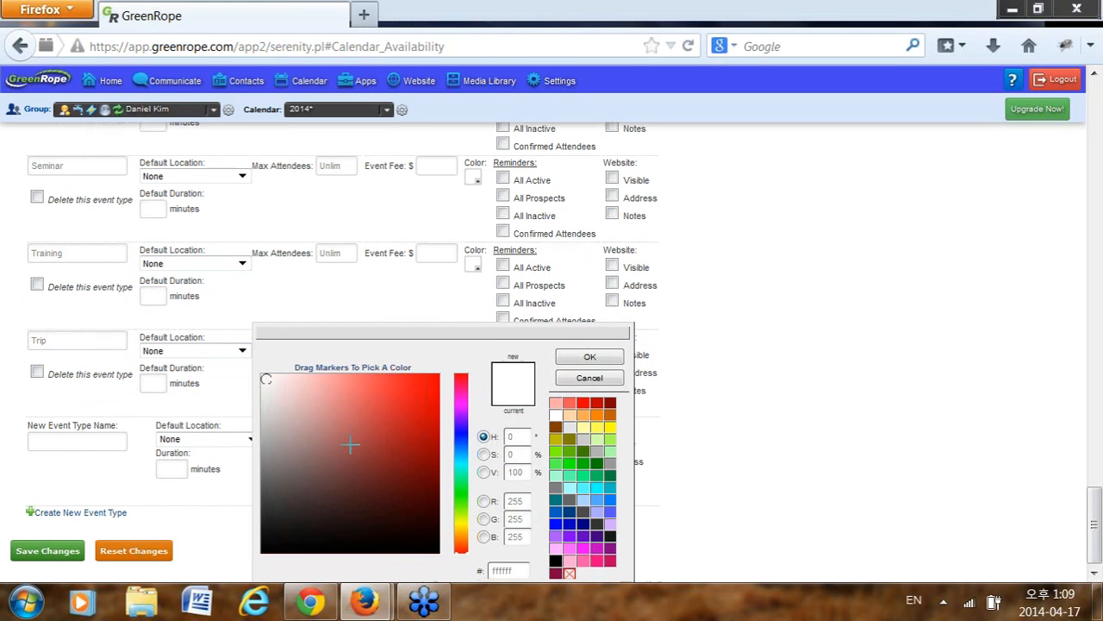
pyautogui.click(591, 379)
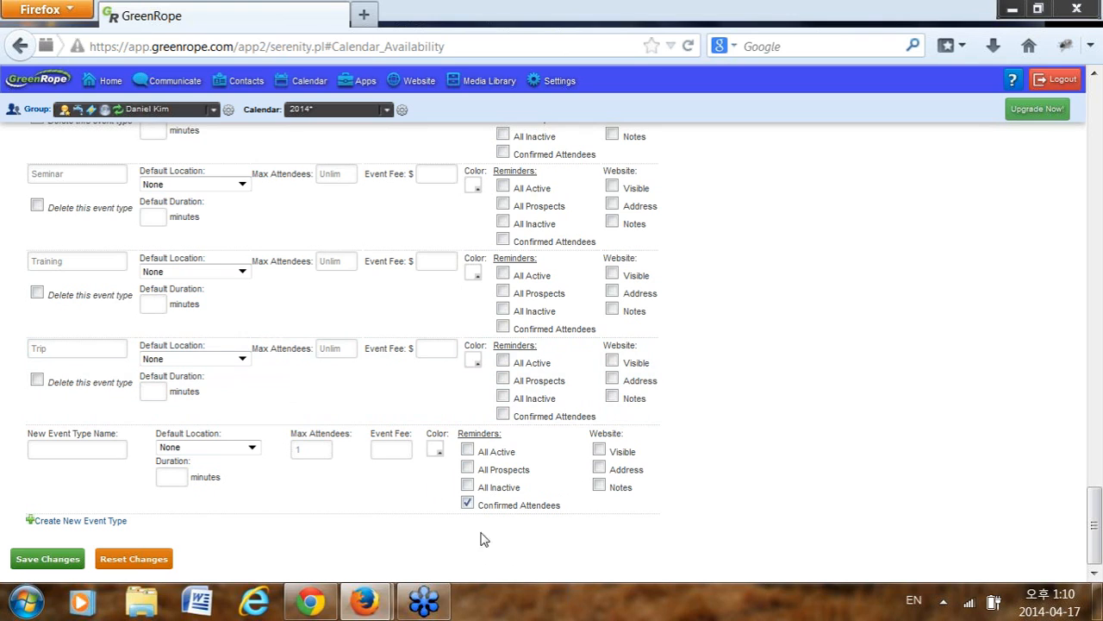
# - Enable the event locations FLUXX San Diego, House of Blues, test, Test Location and The Casbah, and save the changes
pyautogui.scroll(7, 534, 461)
pyautogui.scroll(10, 534, 461)
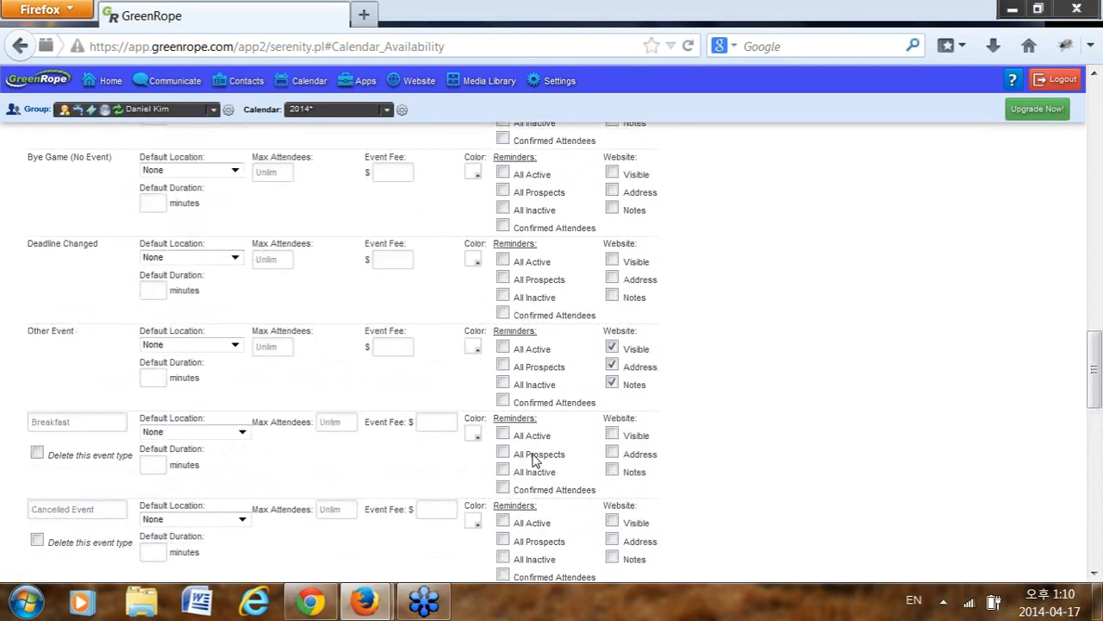
pyautogui.scroll(3, 535, 461)
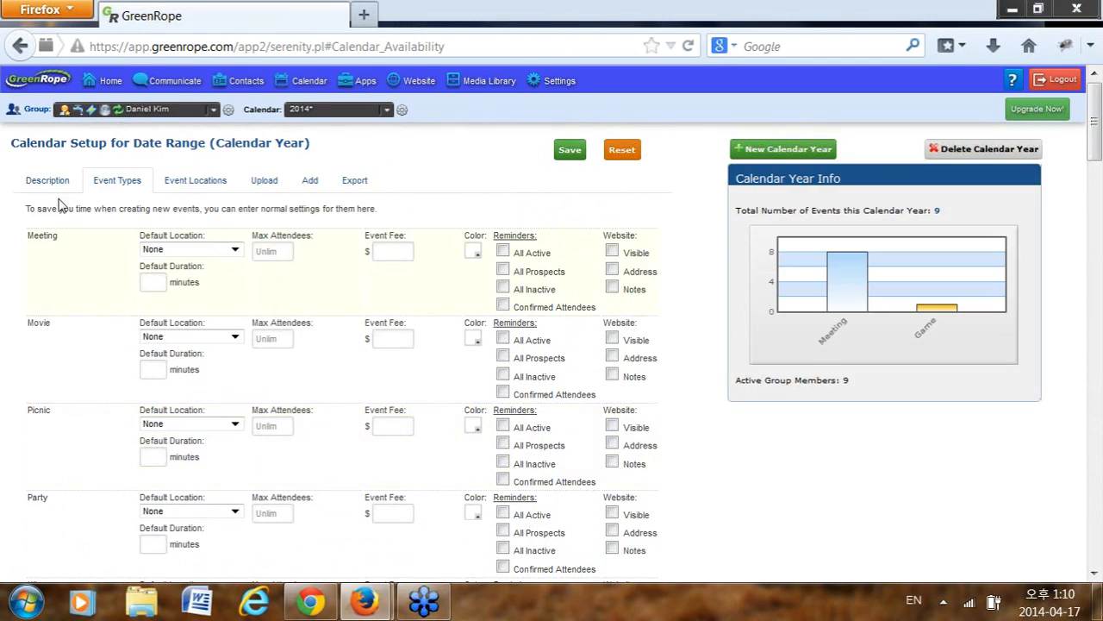
pyautogui.click(181, 187)
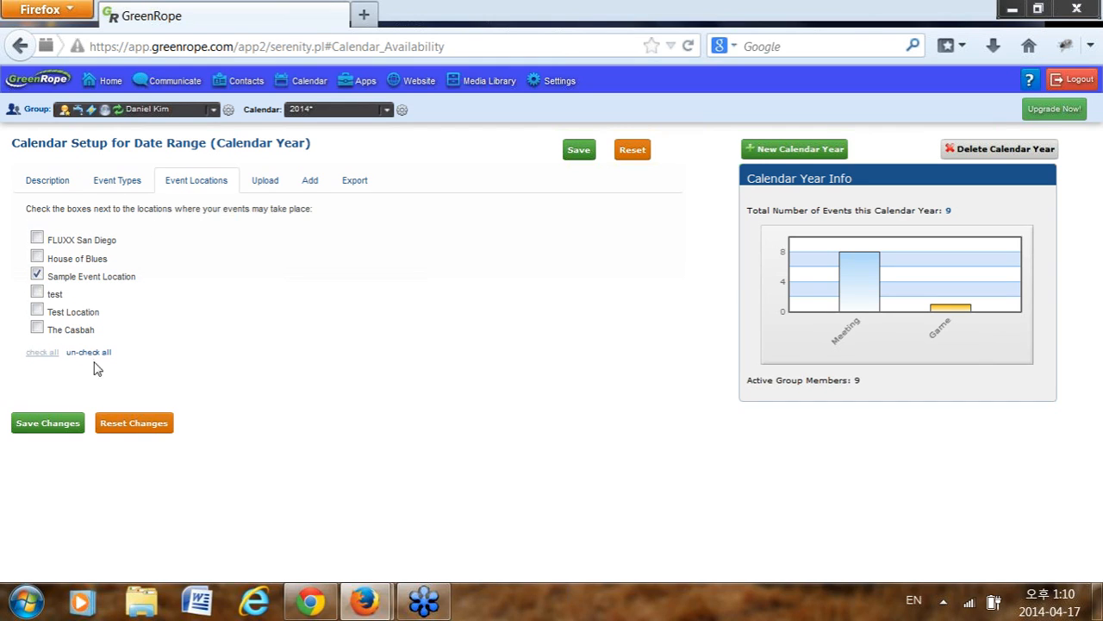
pyautogui.click(37, 239)
pyautogui.click(37, 257)
pyautogui.click(37, 292)
pyautogui.click(37, 311)
pyautogui.click(37, 328)
pyautogui.click(31, 428)
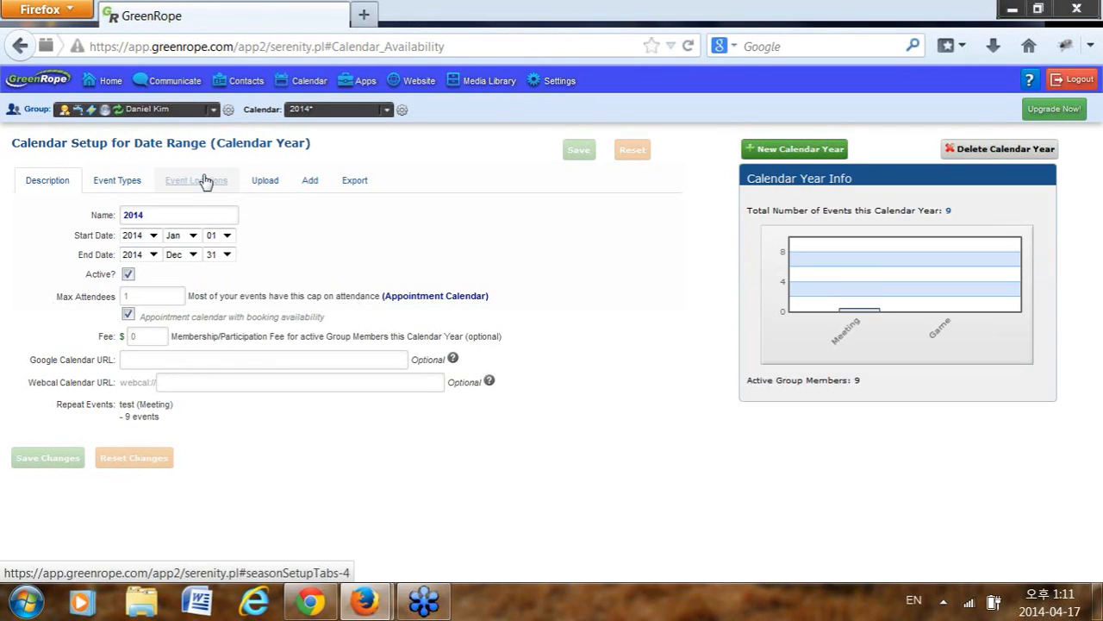
# - Review the enabled event locations and read the help on uploading calendar events from a file
pyautogui.click(202, 180)
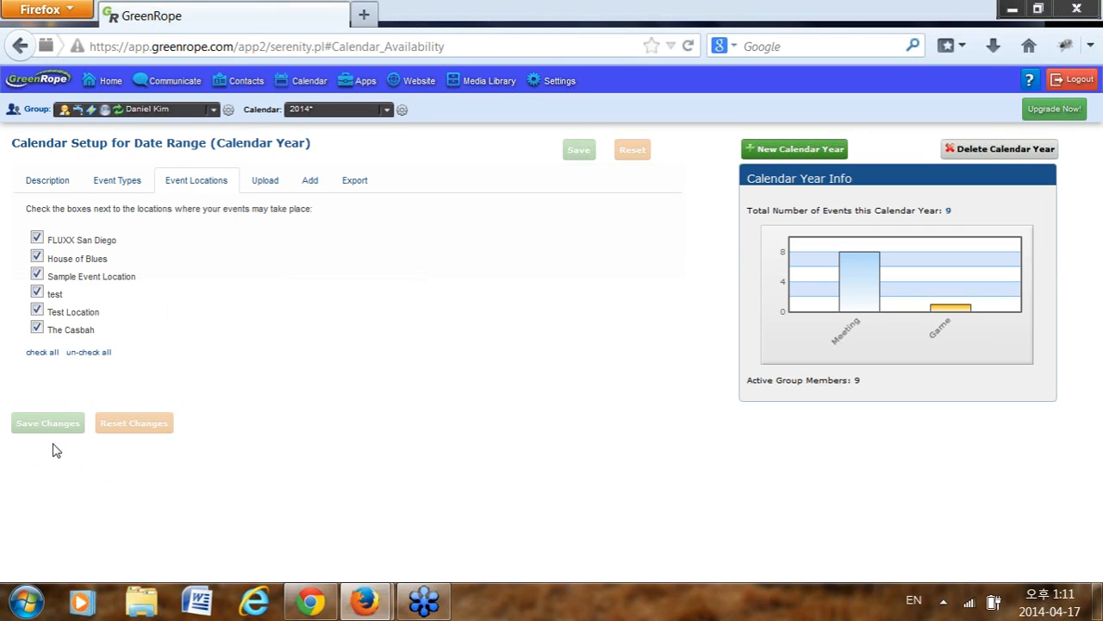
pyautogui.click(266, 184)
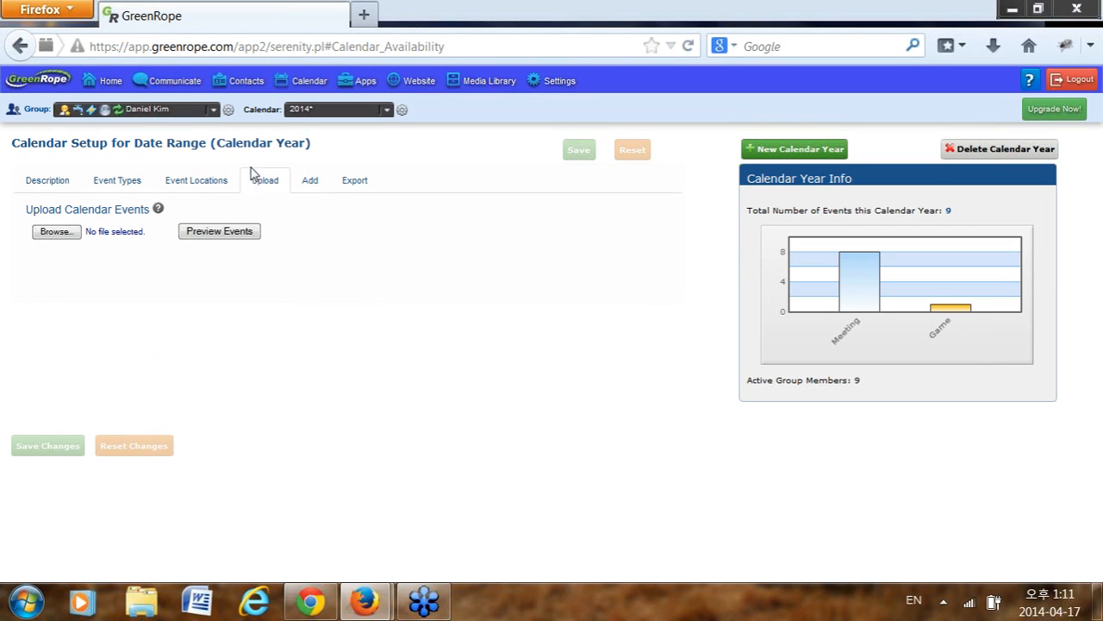
pyautogui.moveTo(159, 211)
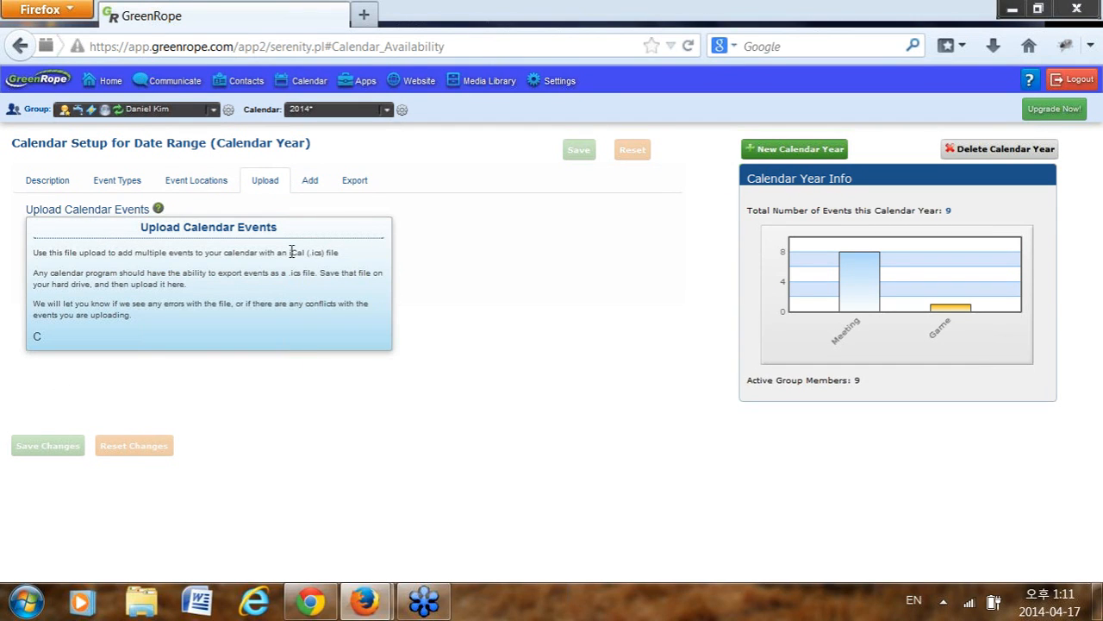
pyautogui.click(159, 210)
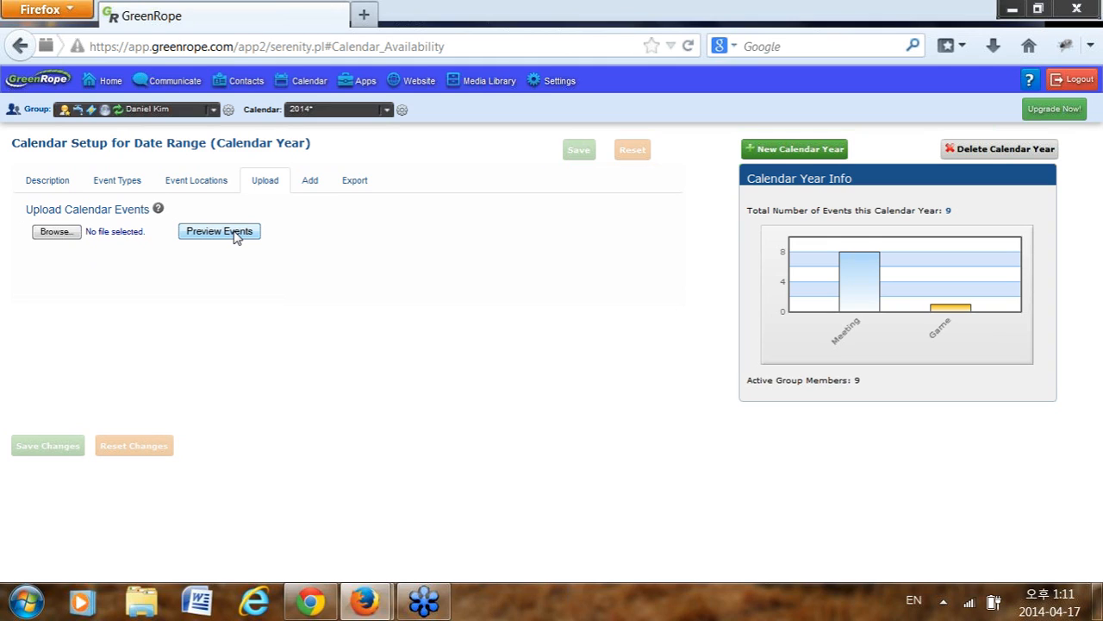
# - Show five blank rows for adding multiple events and inspect their date, time and calendar fields without filling them in
pyautogui.click(312, 188)
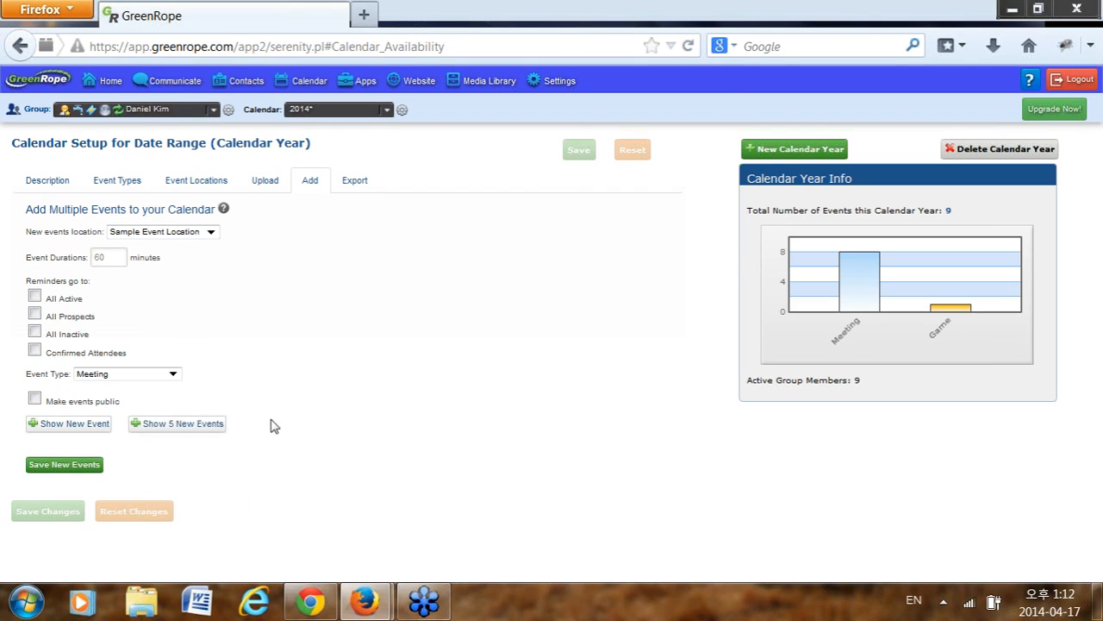
pyautogui.click(179, 425)
pyautogui.scroll(-3, 147, 370)
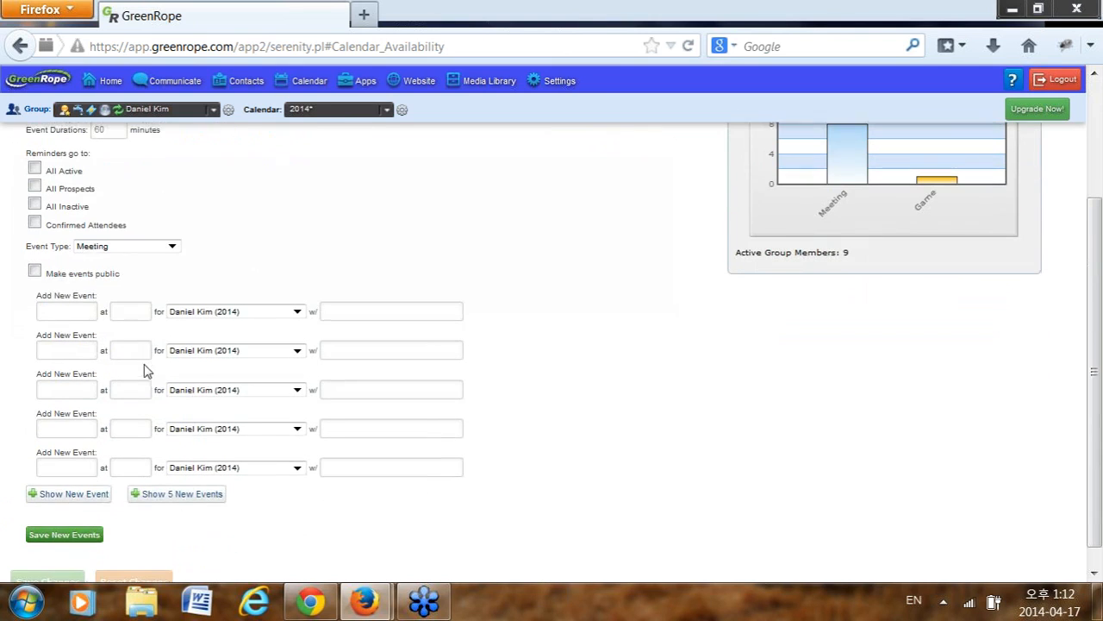
pyautogui.click(54, 310)
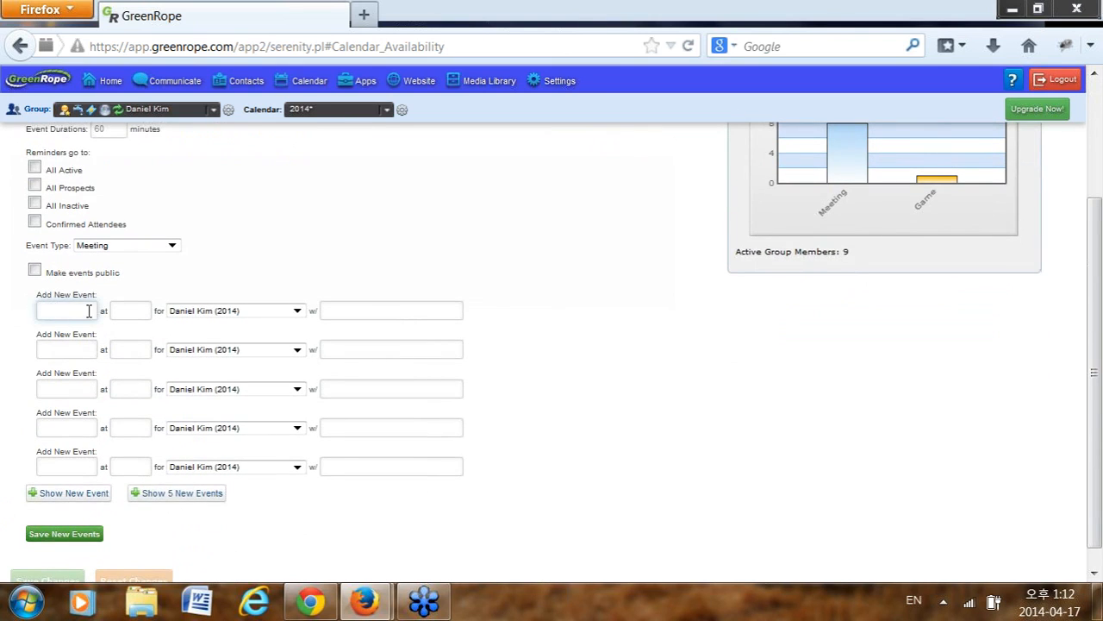
pyautogui.click(127, 311)
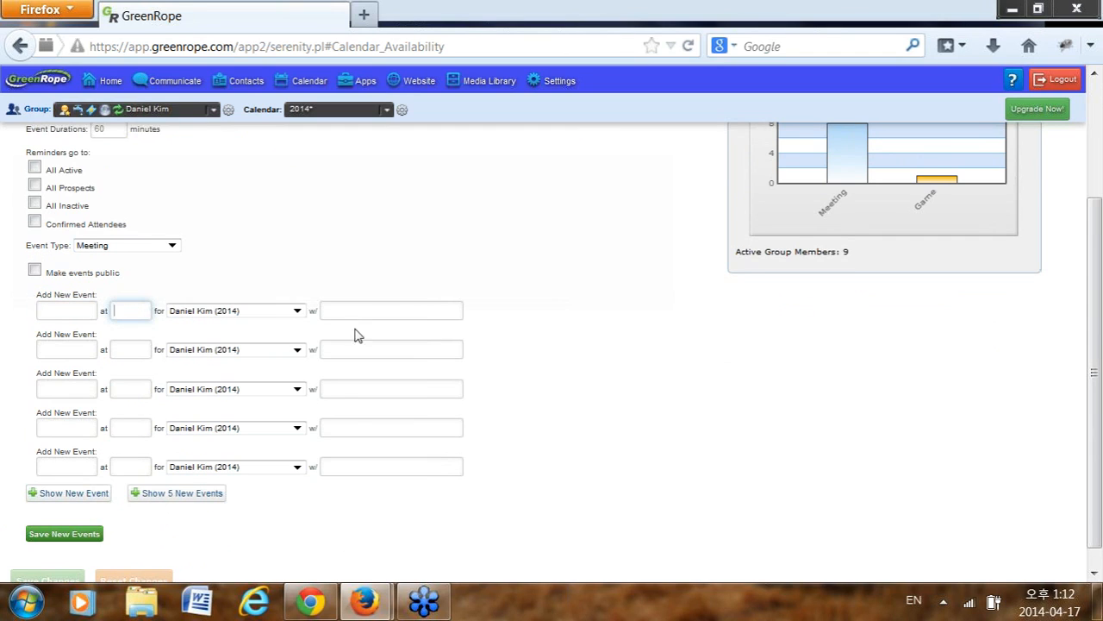
pyautogui.click(265, 312)
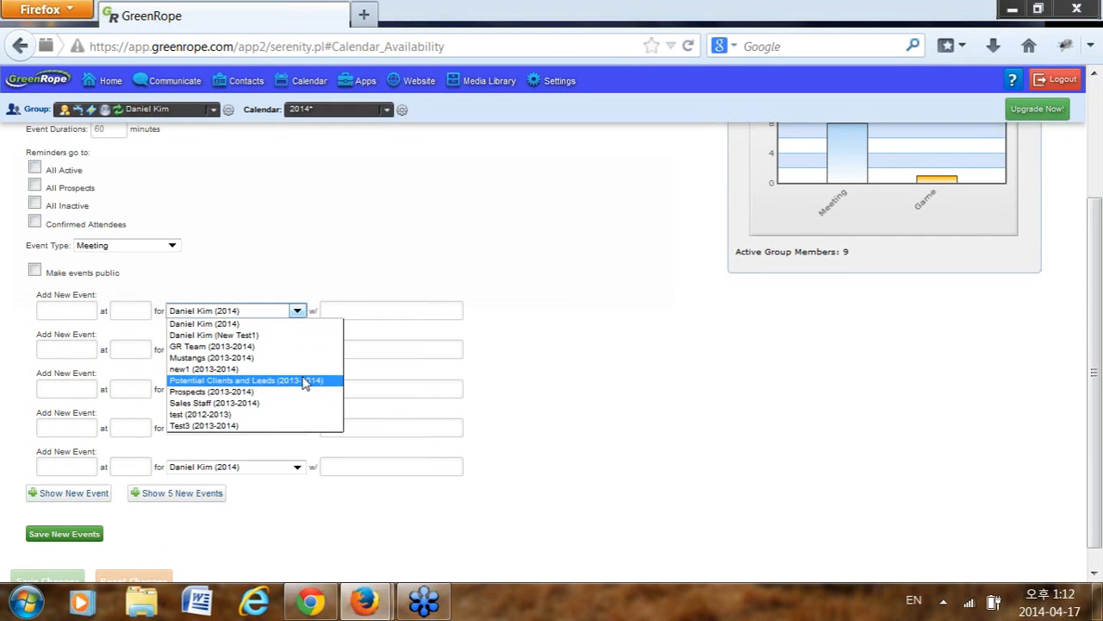
pyautogui.click(451, 234)
pyautogui.scroll(1, 183, 274)
pyautogui.scroll(1, 184, 274)
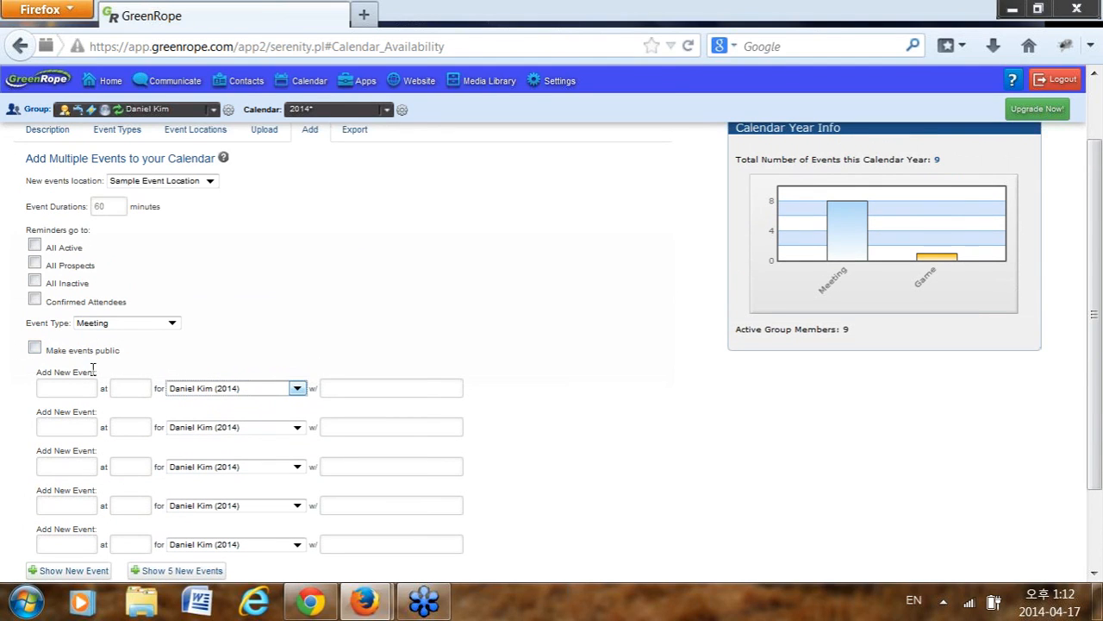
pyautogui.scroll(1, 30, 355)
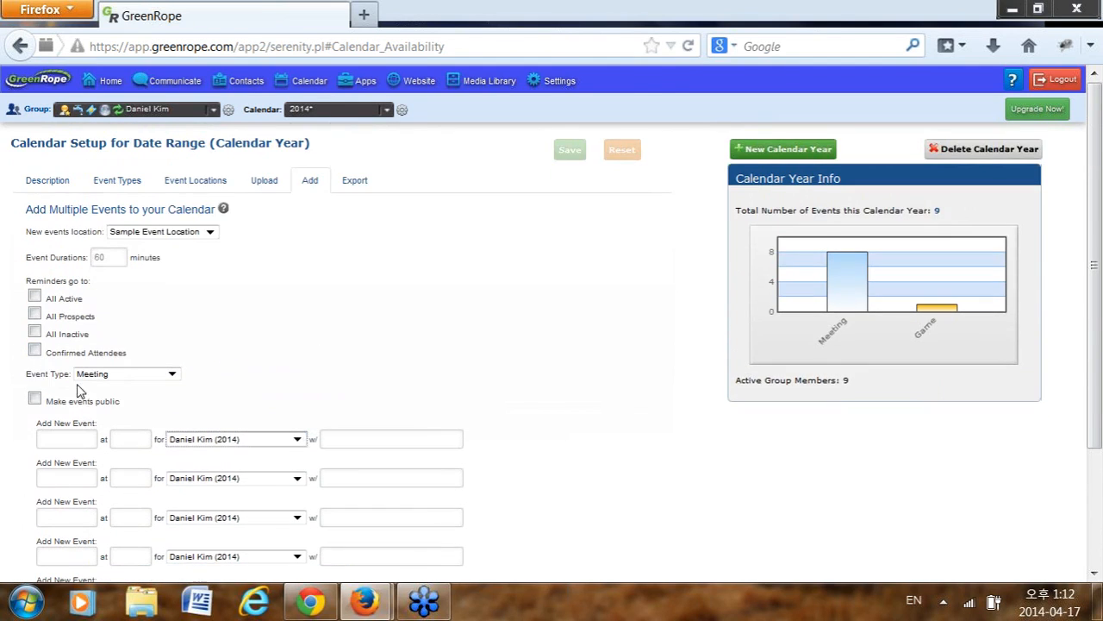
# - Review the event payments export settings and view the calendars available for the current group
pyautogui.click(363, 188)
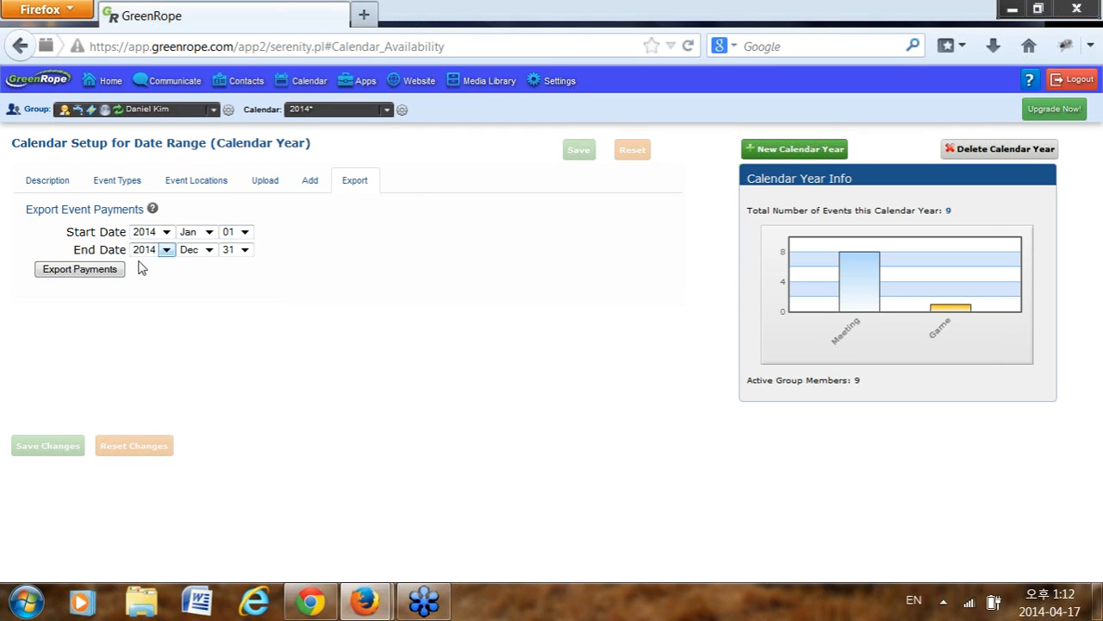
pyautogui.moveTo(152, 208)
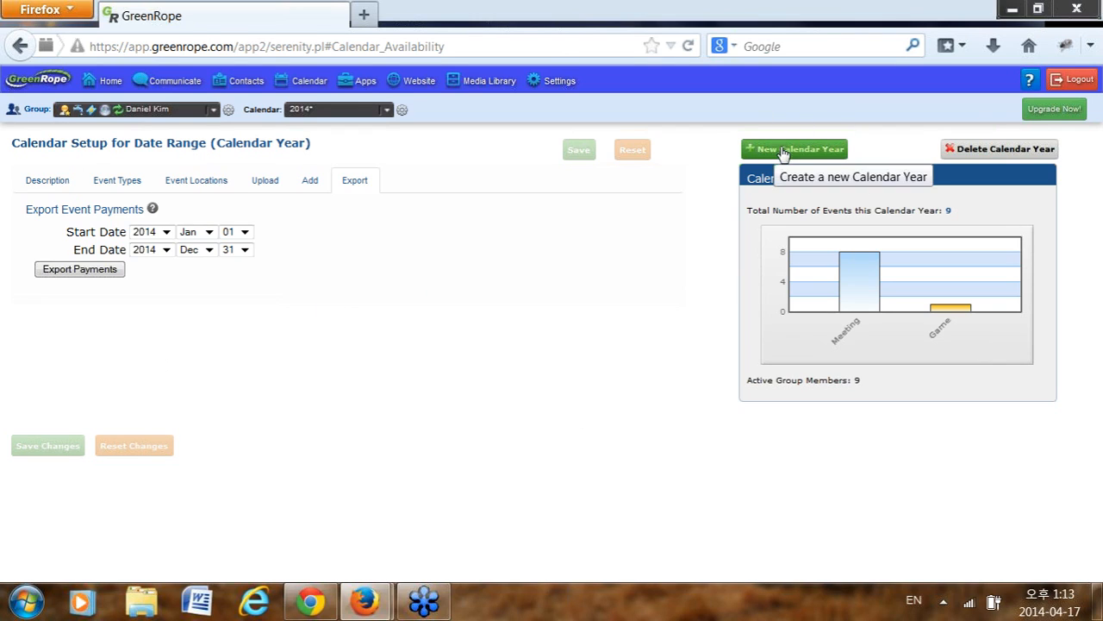
pyautogui.click(386, 109)
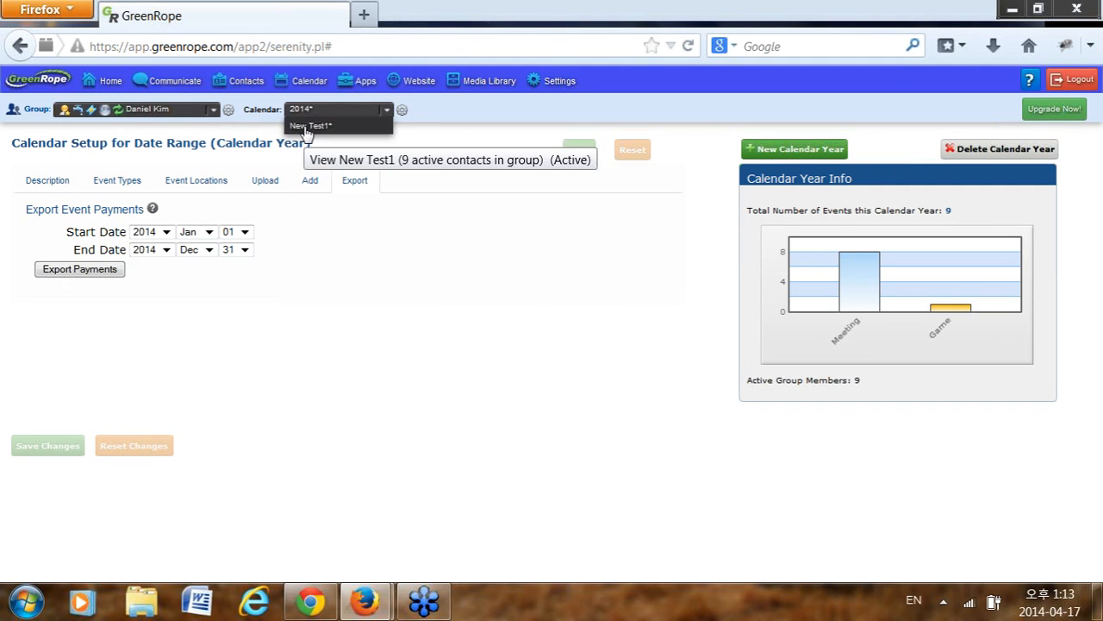
# - Inspect the name and date fields for creating a new calendar year, cancelling without creating it
pyautogui.click(821, 153)
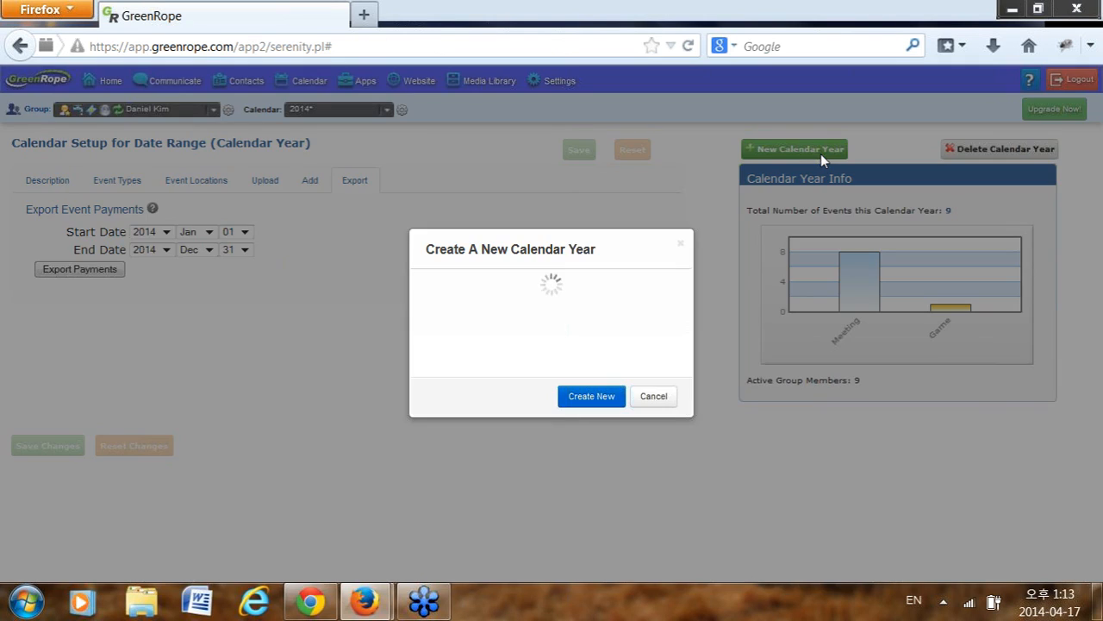
pyautogui.moveTo(561, 297); pyautogui.dragTo(499, 298)
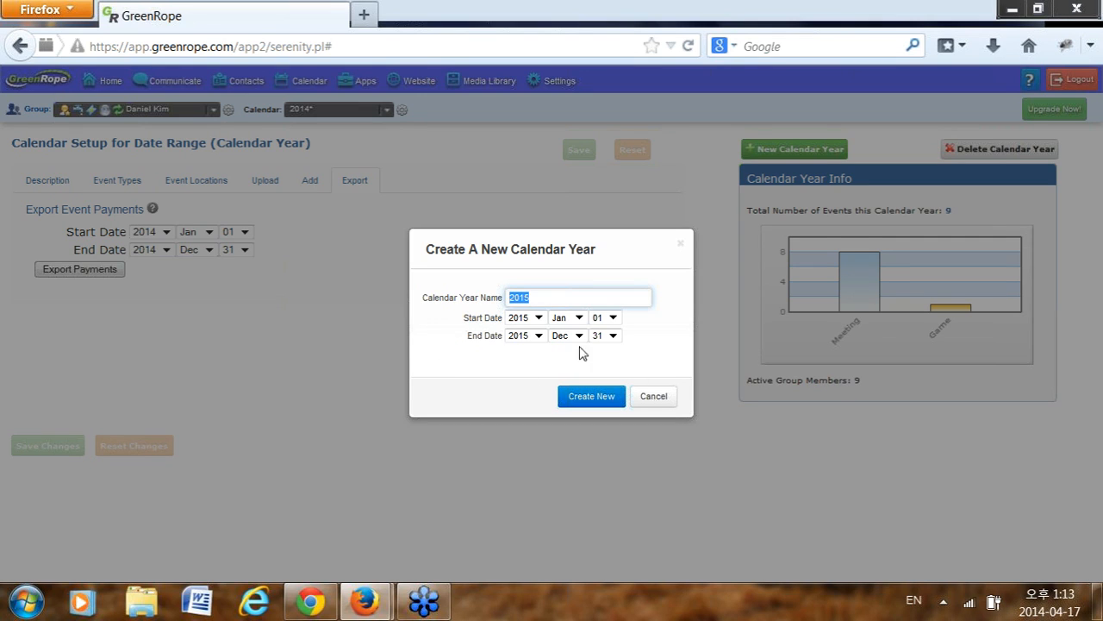
pyautogui.click(657, 398)
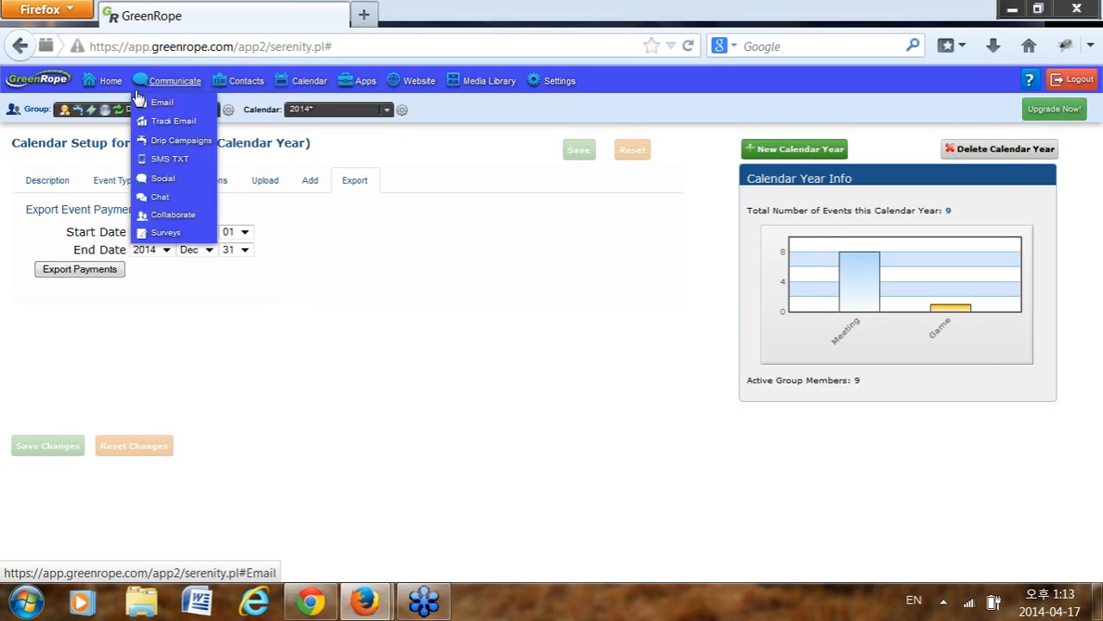
# - View the list of managed and member groups without switching to another group
pyautogui.click(191, 109)
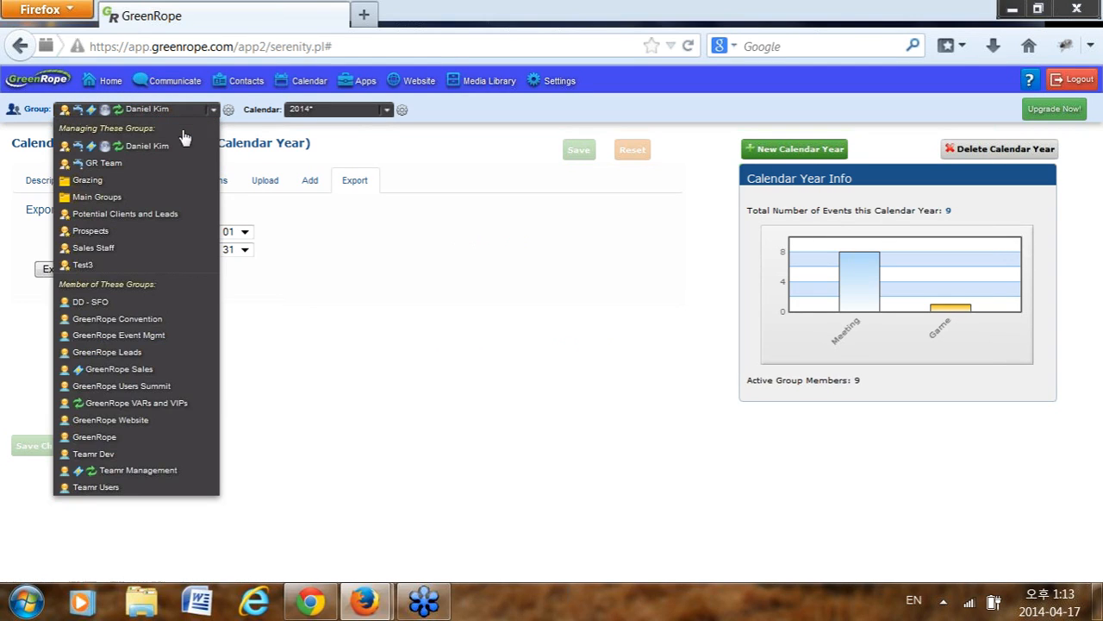
pyautogui.click(466, 165)
pyautogui.moveTo(560, 85)
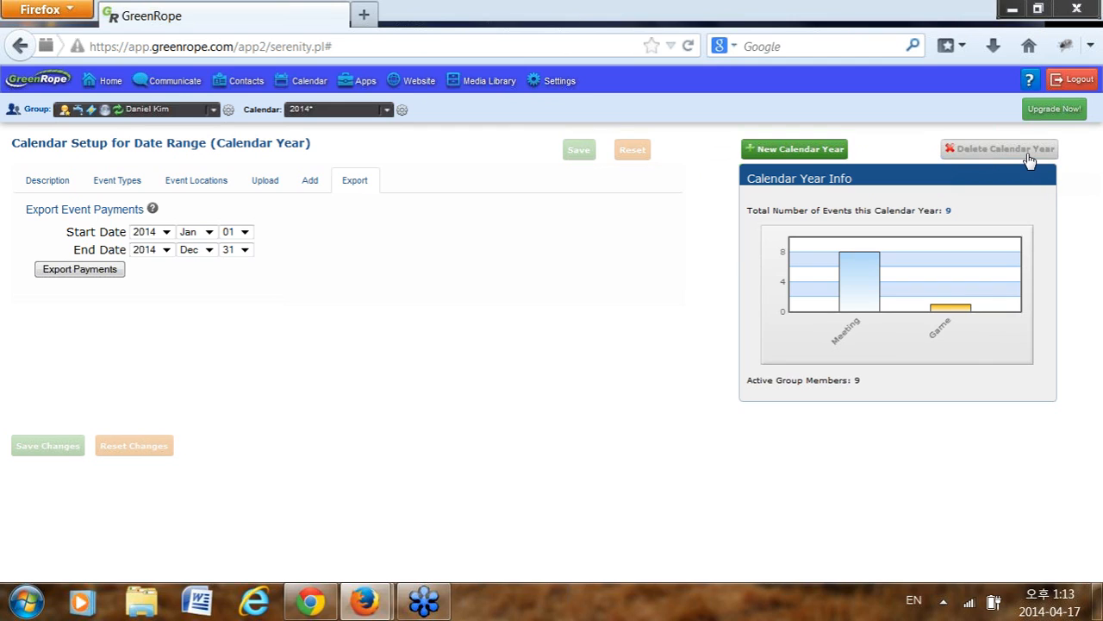
# - Switch to the monthly calendar and start a new event on Thursday, 17 April 2014
pyautogui.moveTo(285, 81)
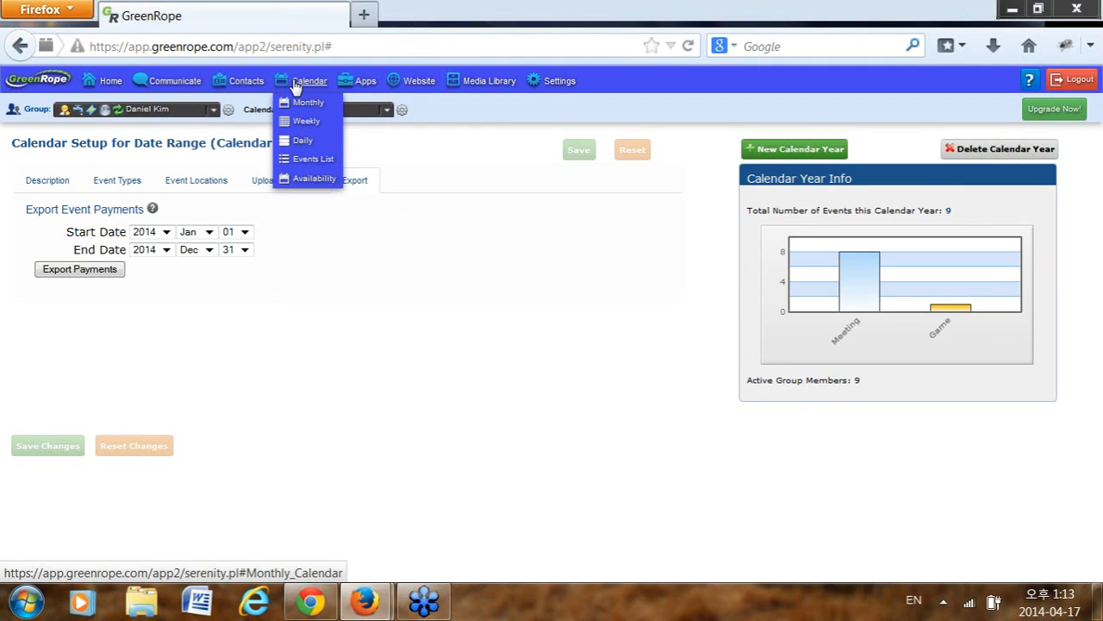
pyautogui.click(296, 84)
pyautogui.moveTo(311, 83)
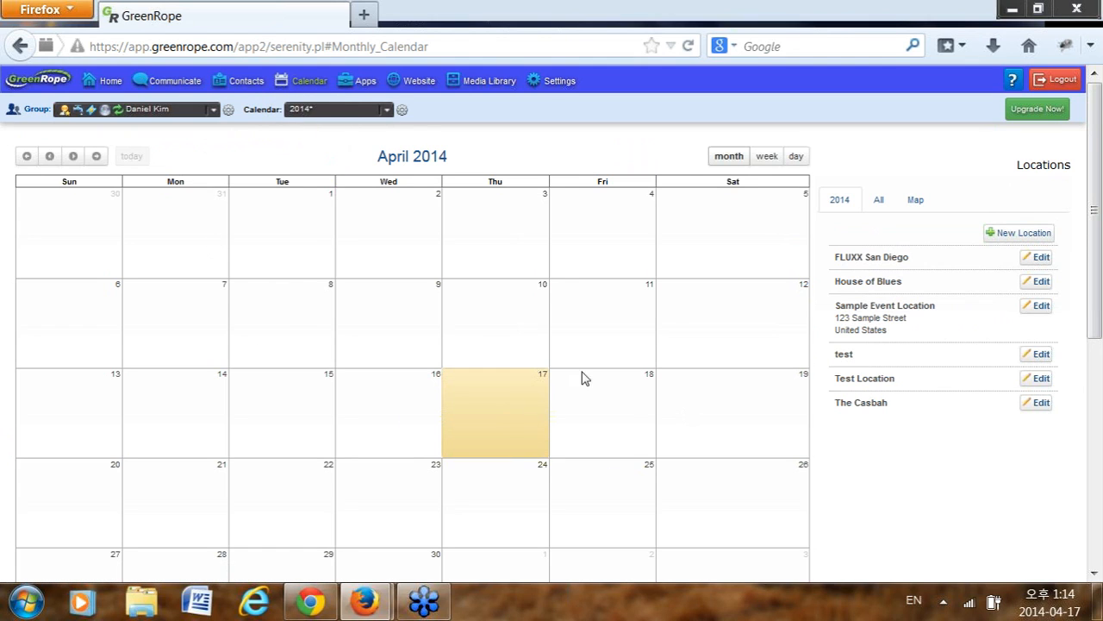
pyautogui.scroll(-3, 512, 451)
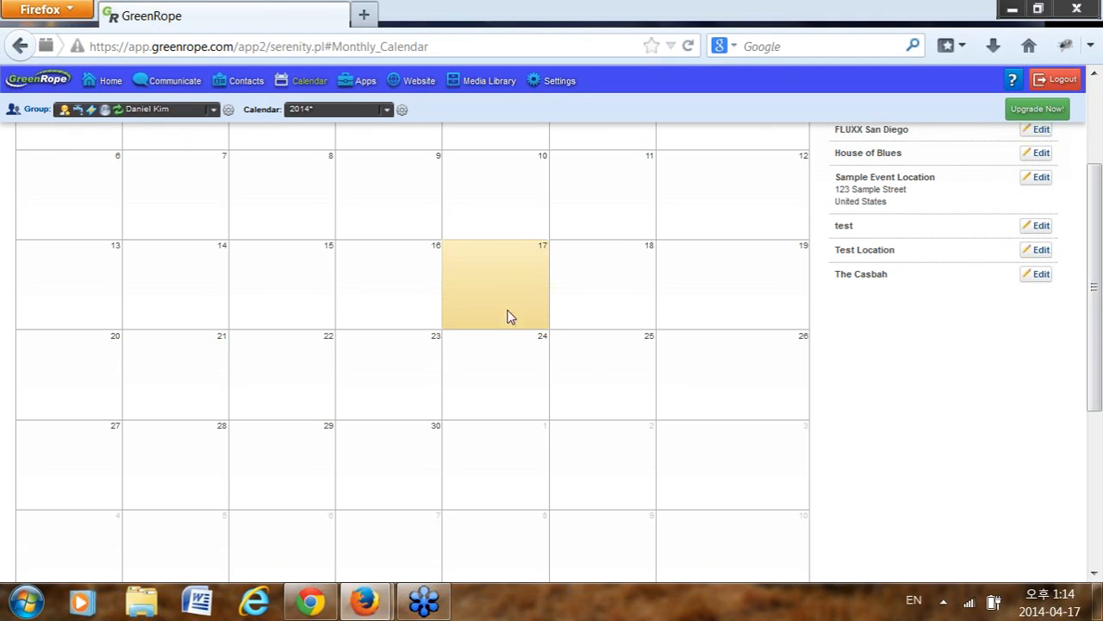
pyautogui.scroll(2, 593, 328)
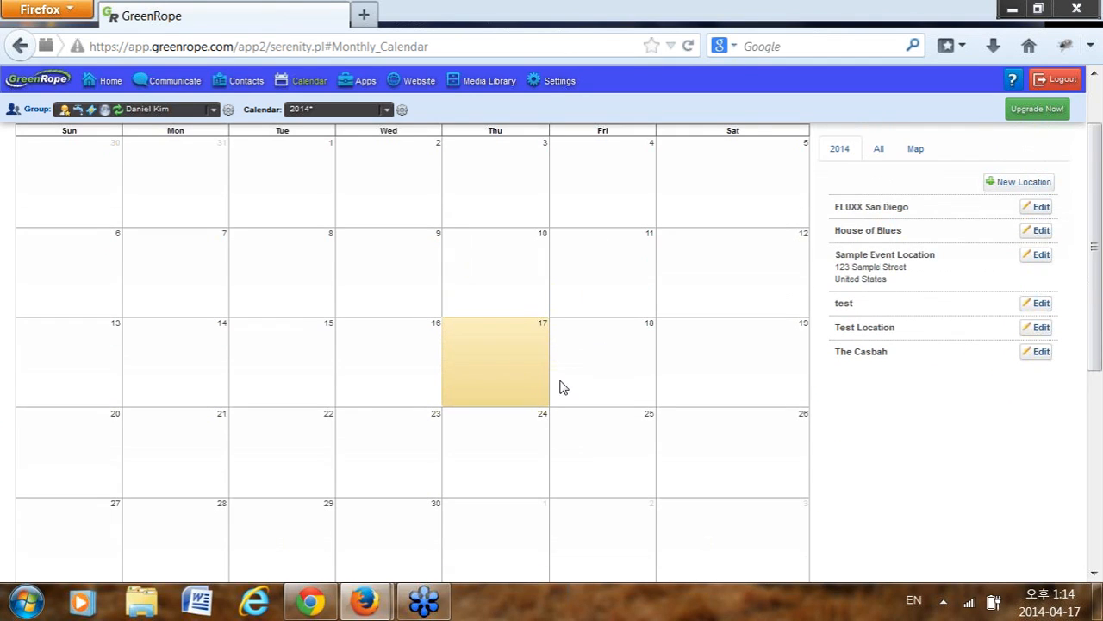
pyautogui.click(515, 364)
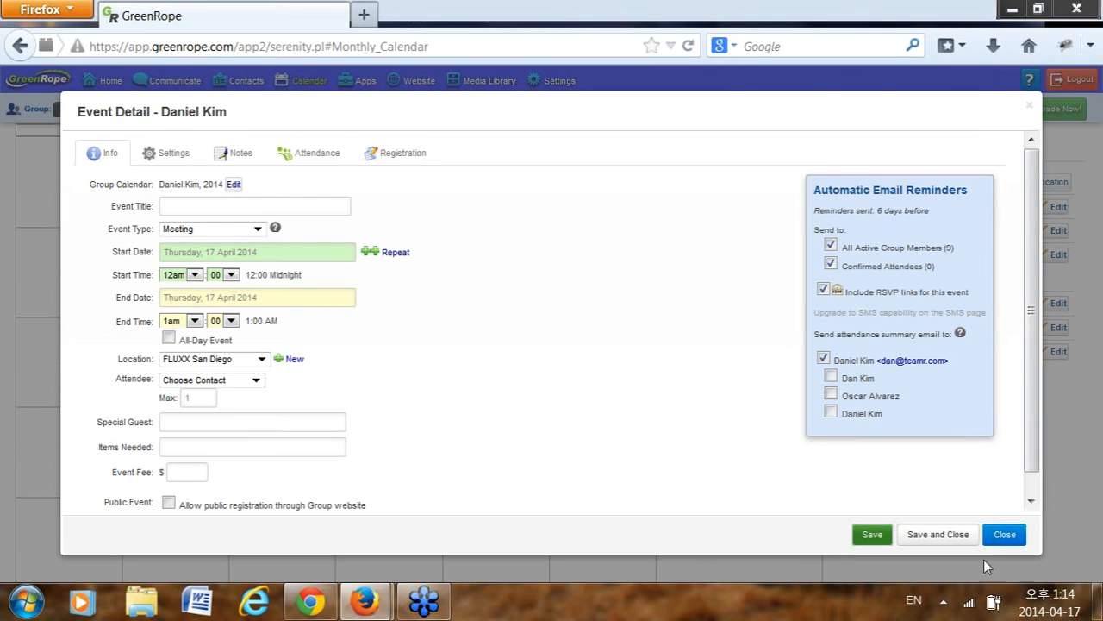
# - Inspect the new event's title field and browse the event type choices, keeping Meeting
pyautogui.click(181, 207)
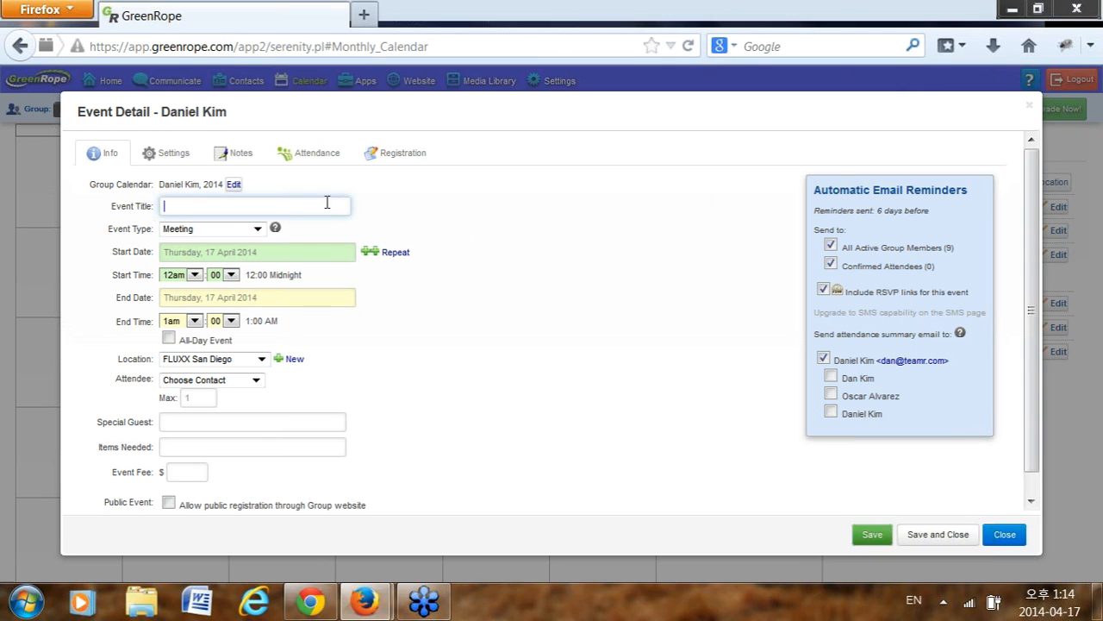
pyautogui.click(216, 231)
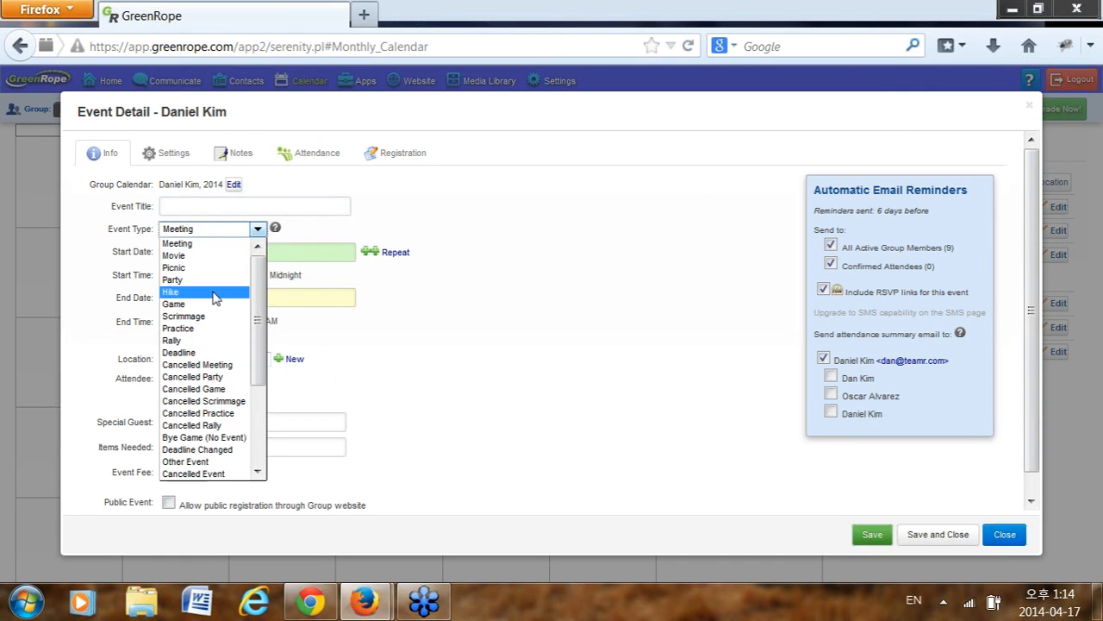
pyautogui.scroll(-4, 212, 293)
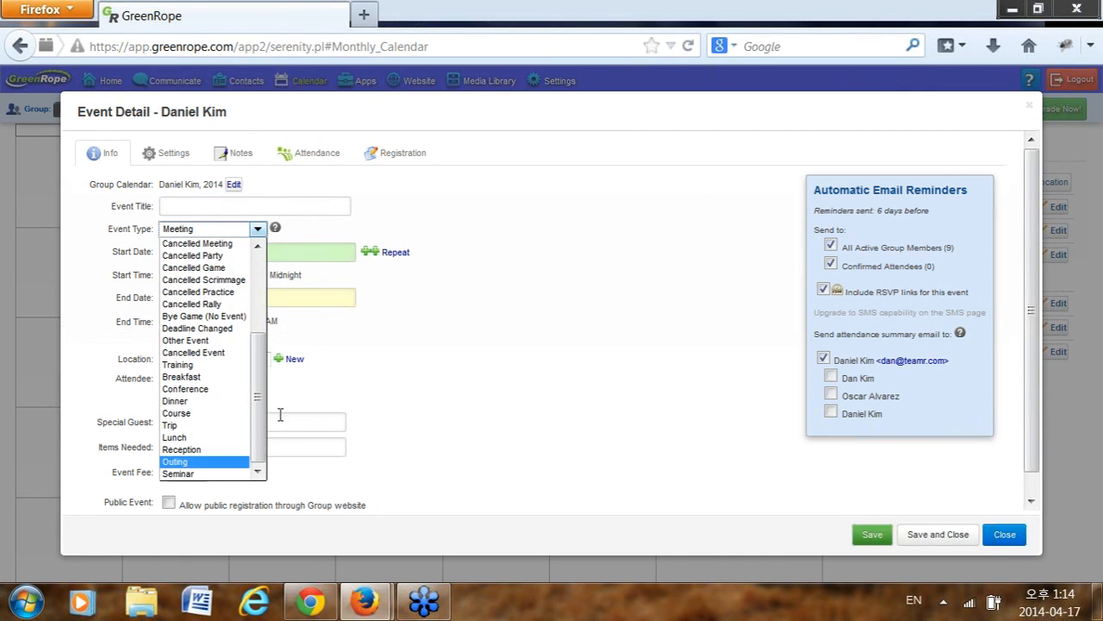
pyautogui.click(551, 303)
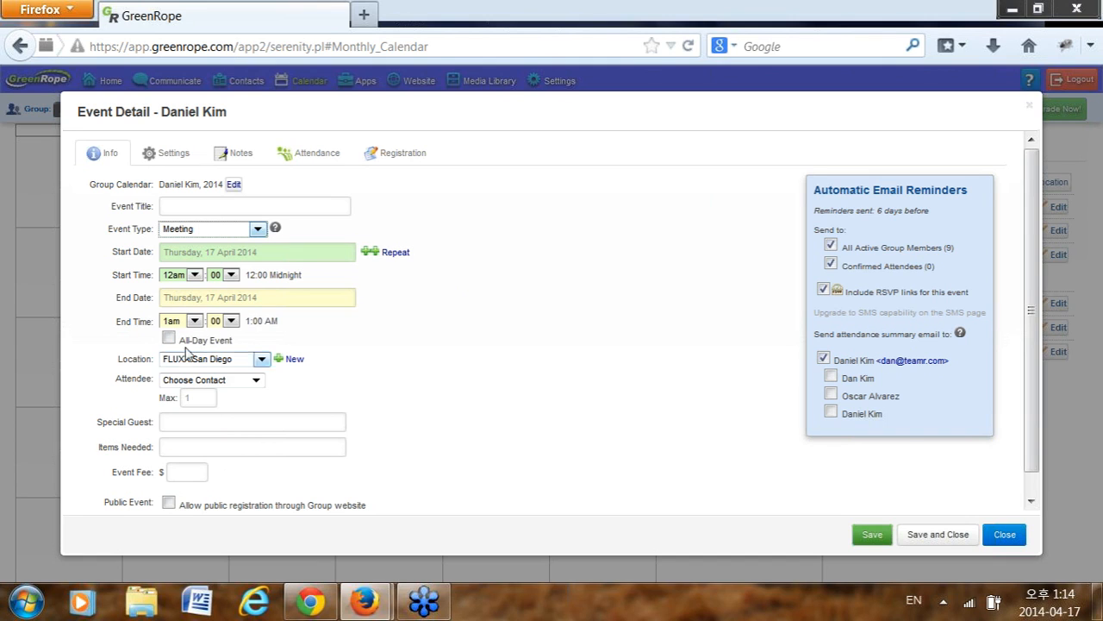
# - View the event's location choices, keeping FLUXX San Diego, and show the blank field for naming a new location
pyautogui.scroll(-1, 142, 338)
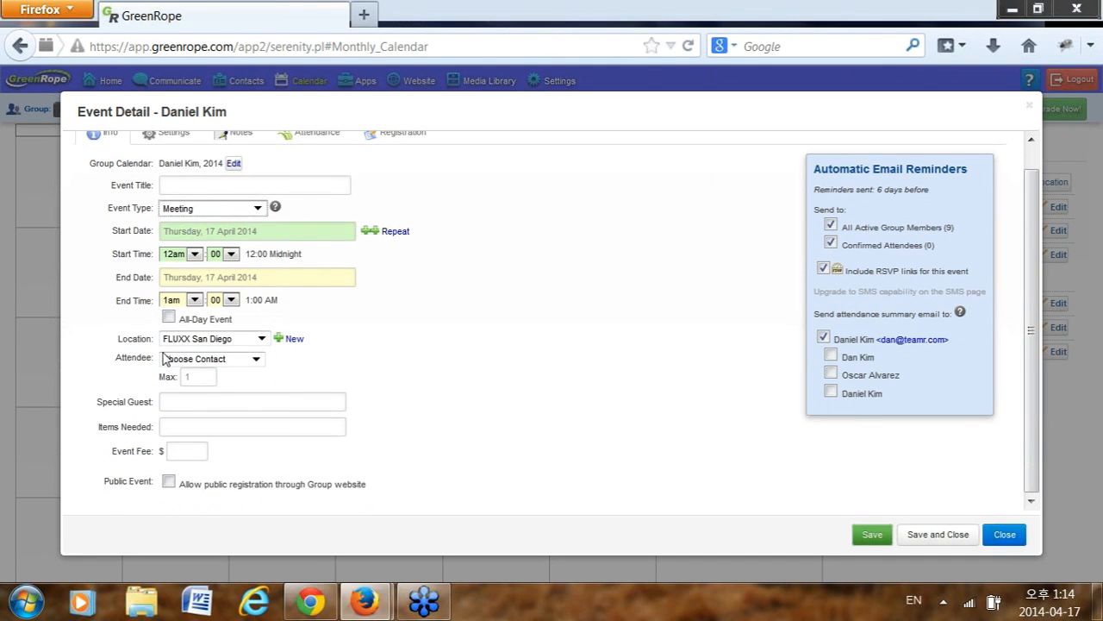
pyautogui.click(220, 339)
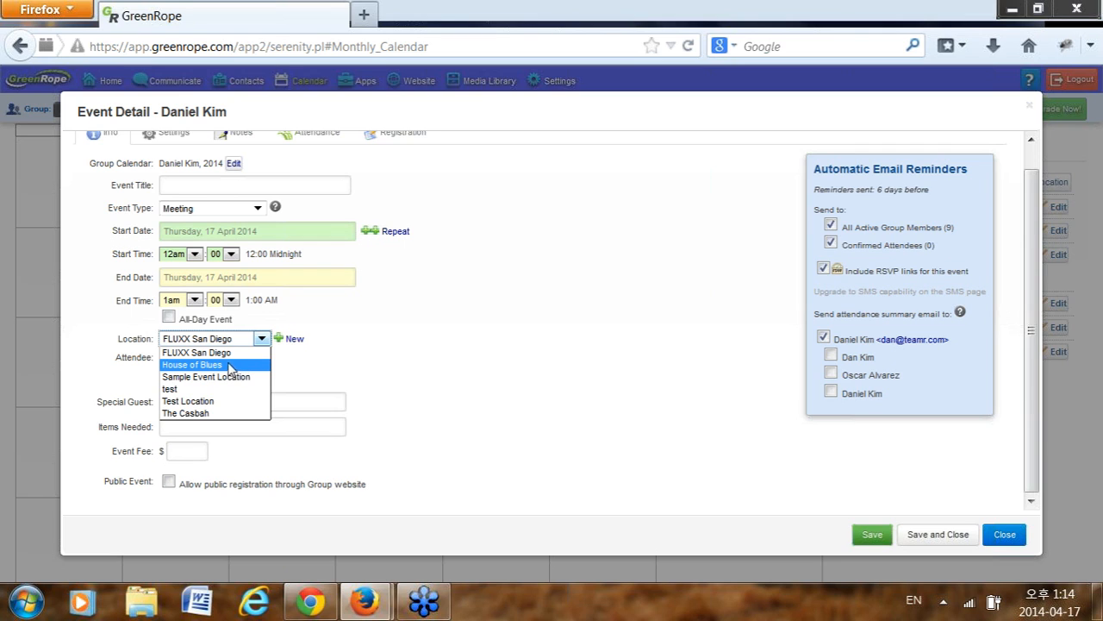
pyautogui.click(367, 352)
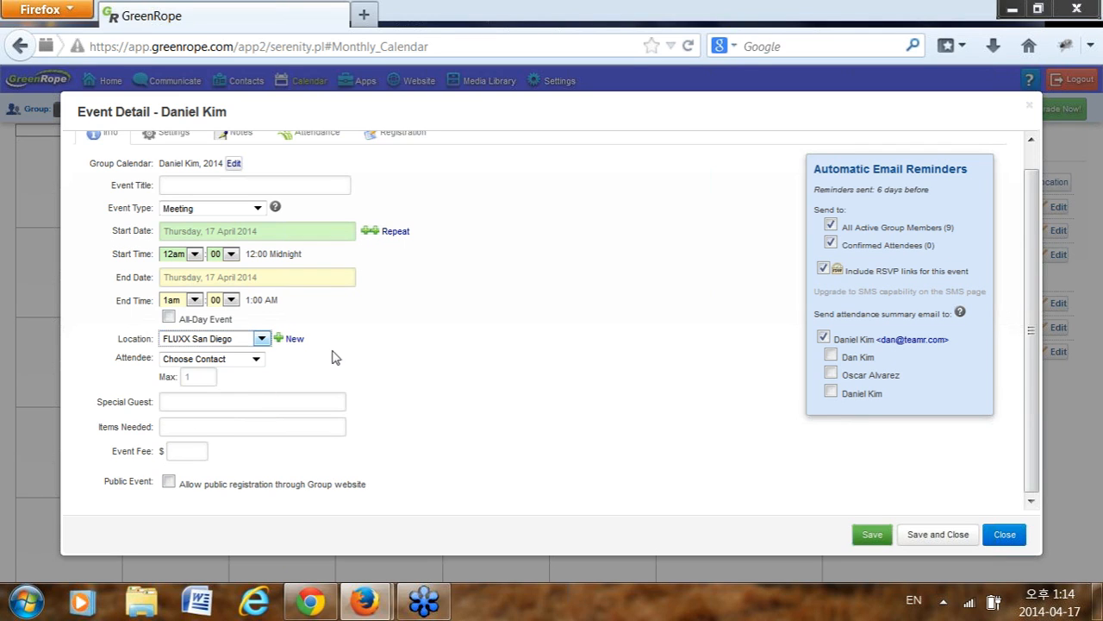
pyautogui.click(294, 341)
pyautogui.click(176, 367)
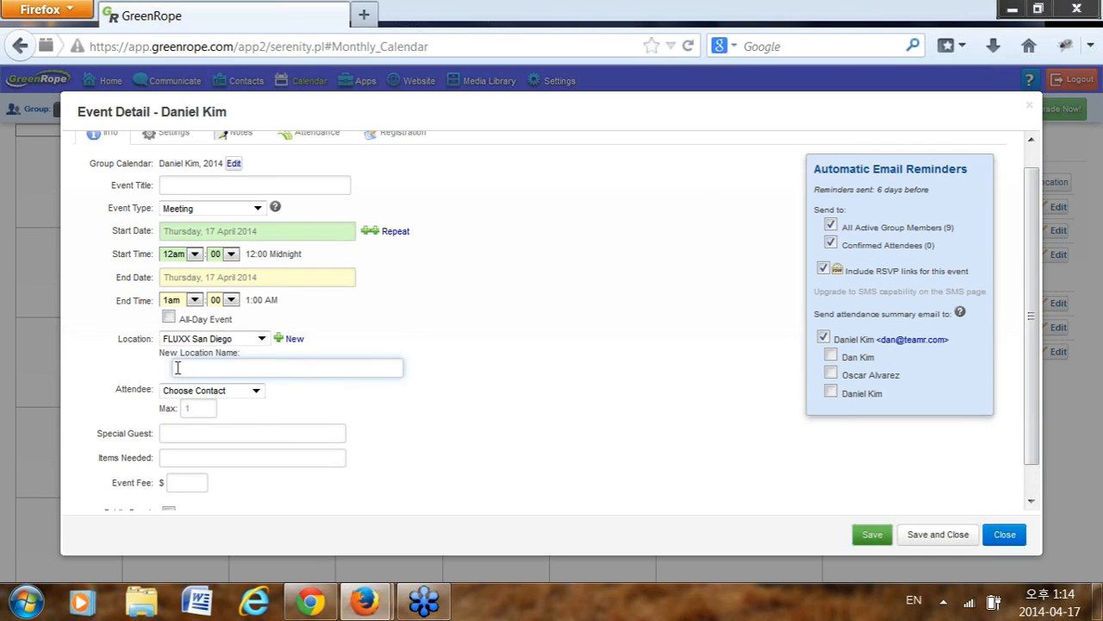
# - View the event's attendee choices without choosing a contact and inspect the maximum attendees field
pyautogui.click(240, 393)
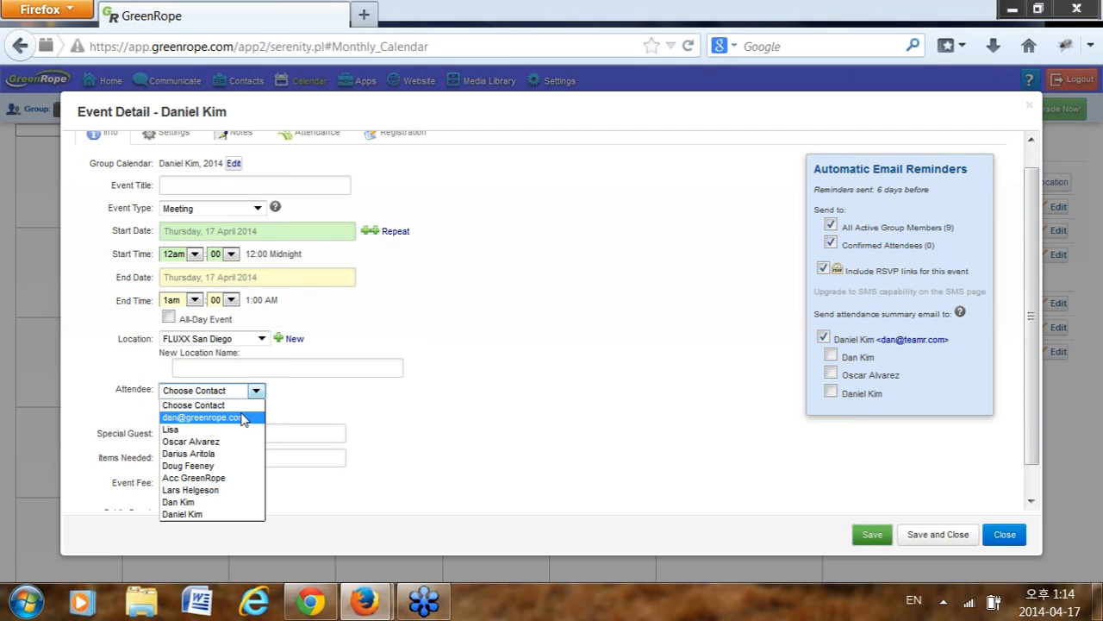
pyautogui.click(359, 414)
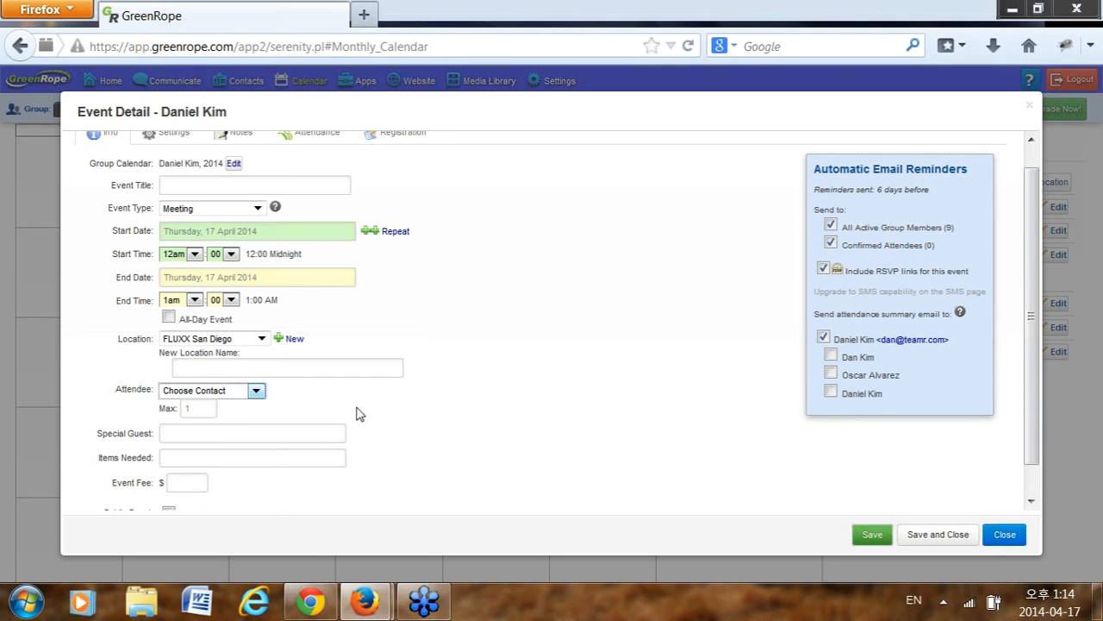
pyautogui.click(200, 412)
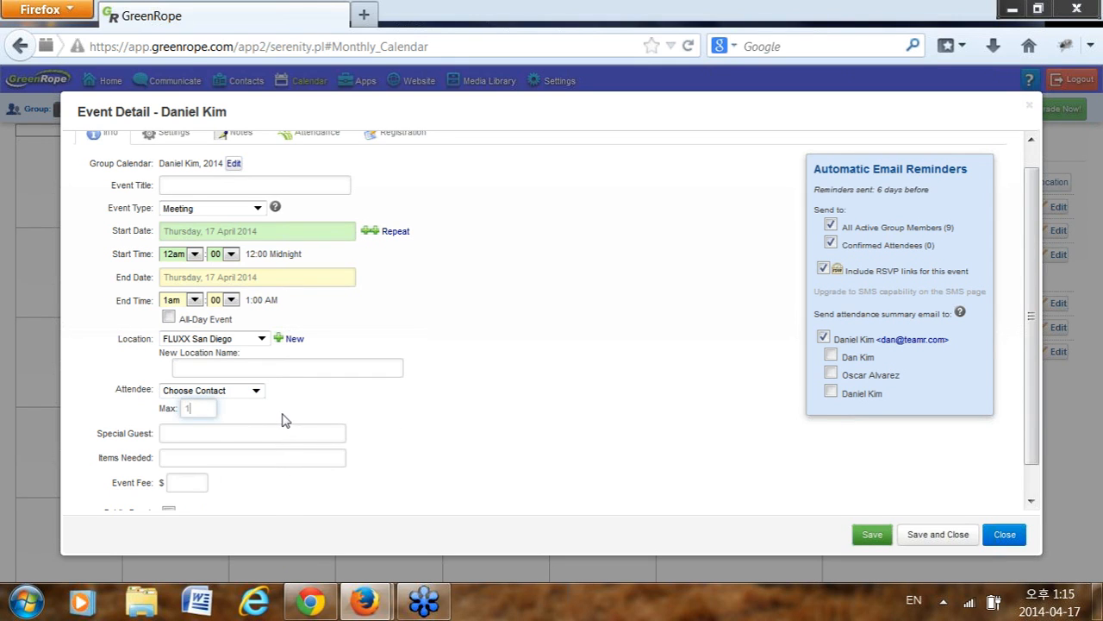
# - Review the event's attendee list without choosing a contact and inspect the special guest field
pyautogui.click(223, 394)
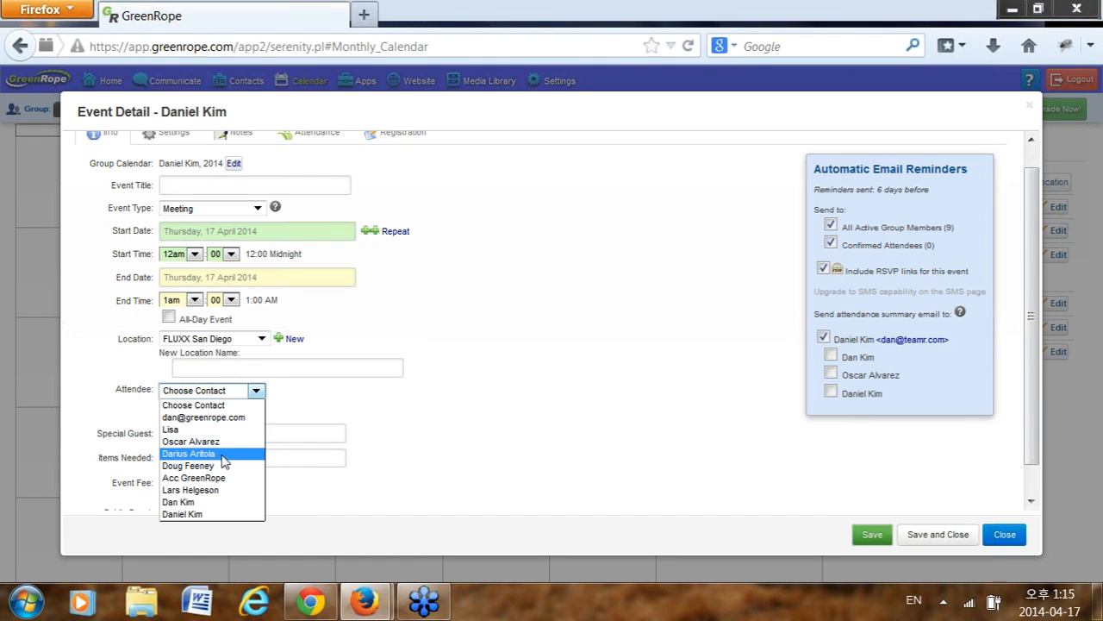
pyautogui.click(515, 394)
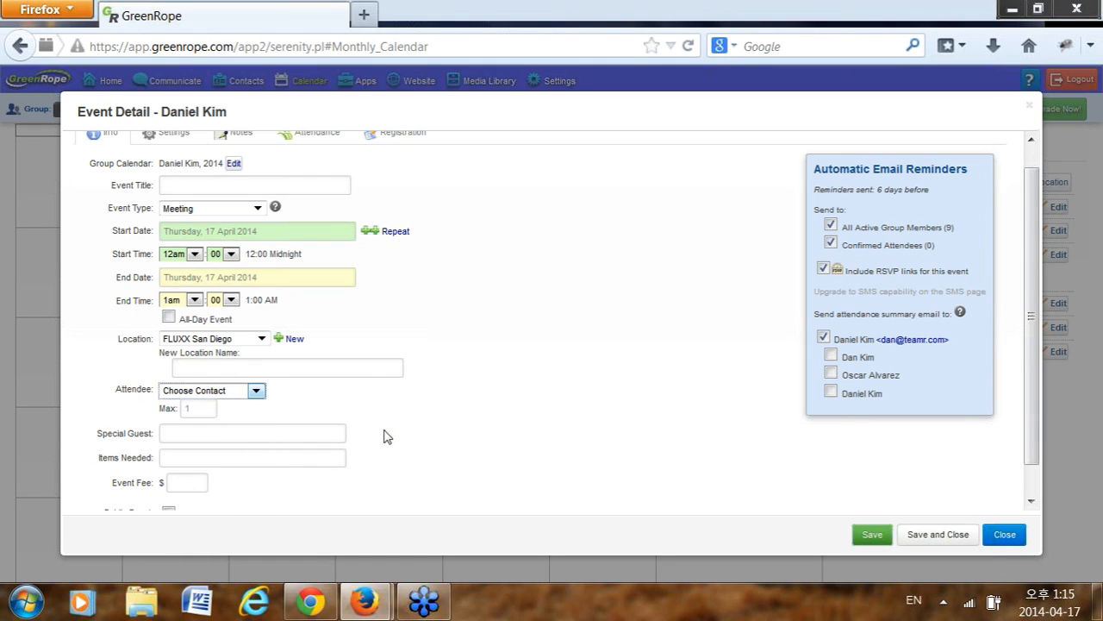
pyautogui.scroll(-1, 474, 426)
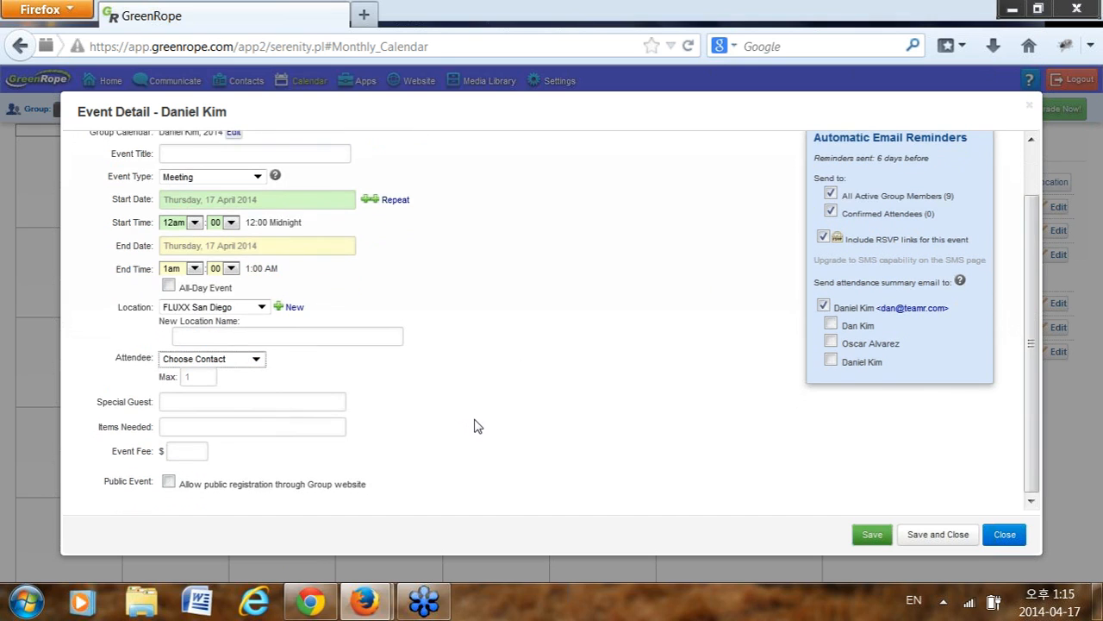
pyautogui.click(168, 402)
# - Set the event fee to $25 and review the payment options for the fee
pyautogui.click(186, 452)
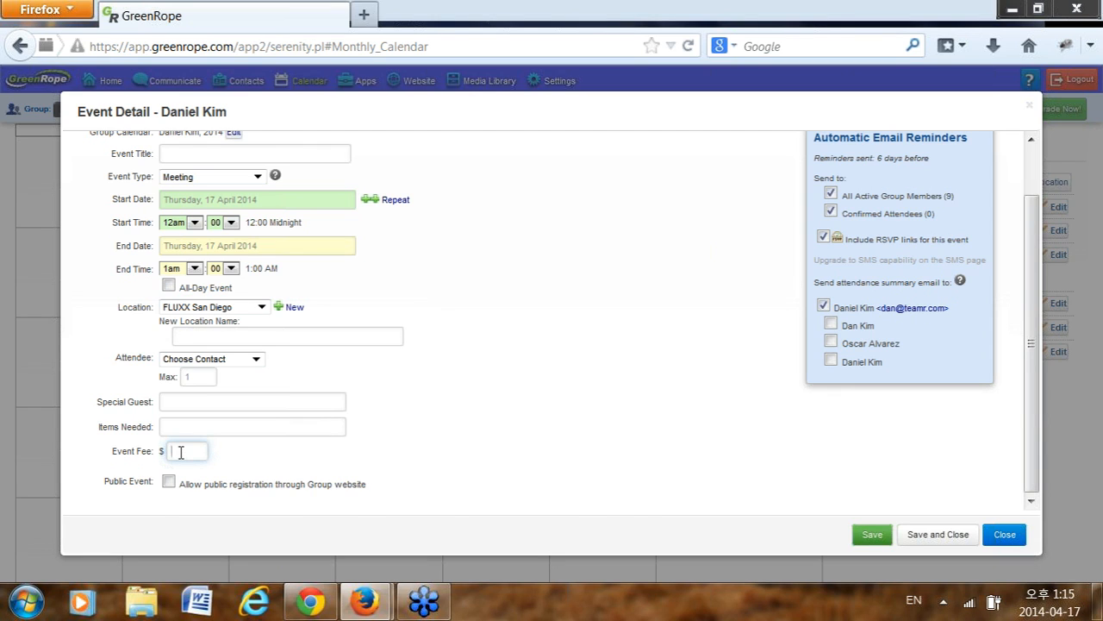
pyautogui.moveTo(181, 452)
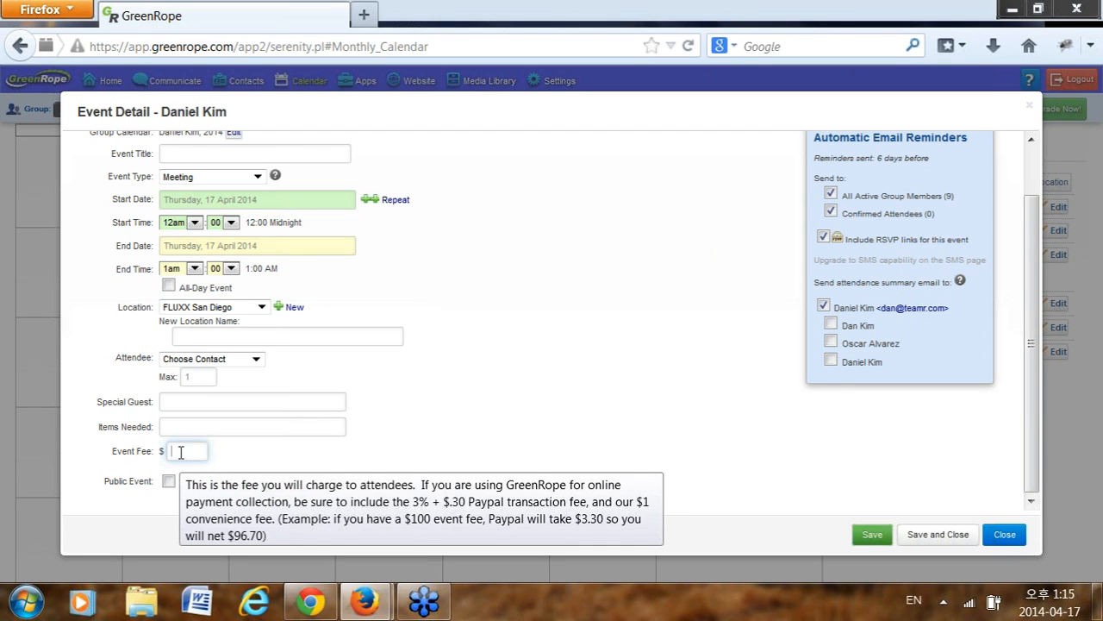
pyautogui.write('25')
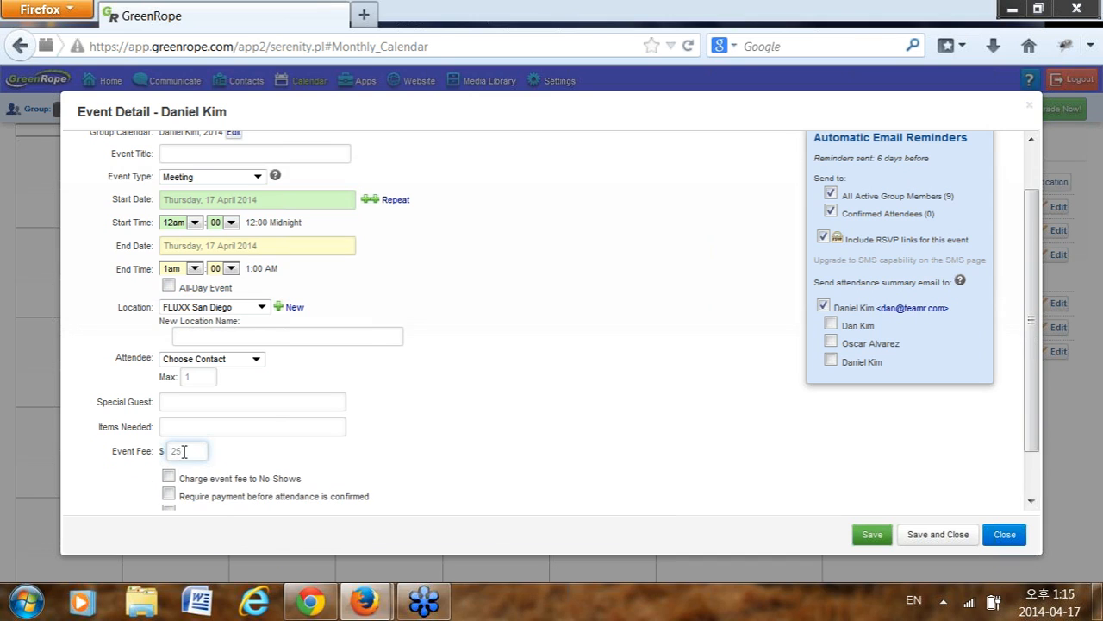
pyautogui.scroll(-1, 216, 474)
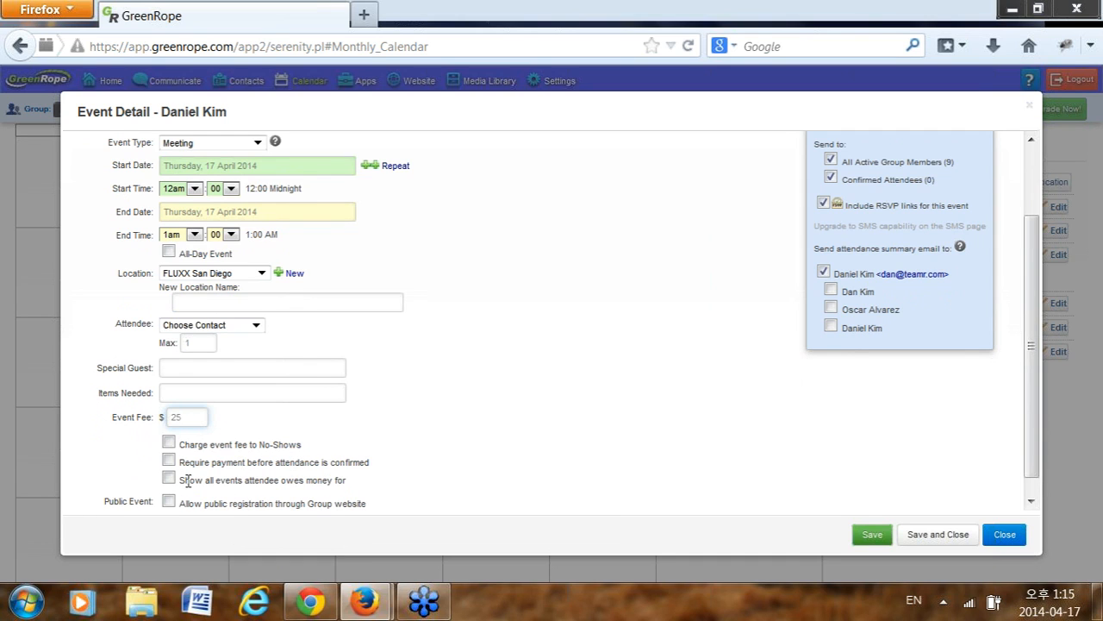
pyautogui.scroll(-1, 188, 480)
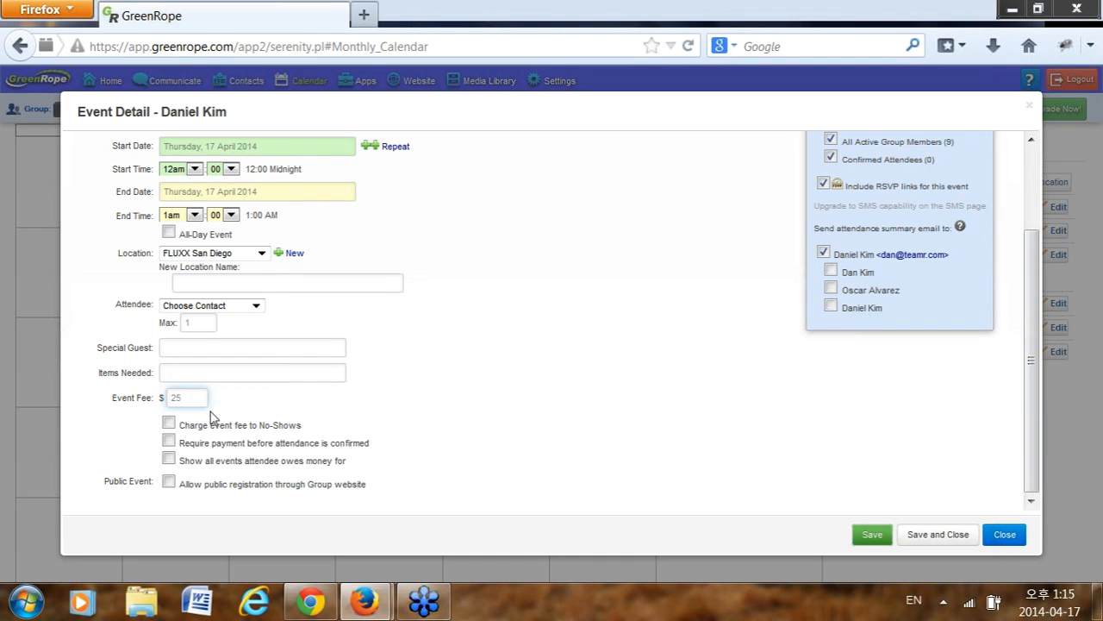
# - Title the event "test"
pyautogui.scroll(5, 207, 293)
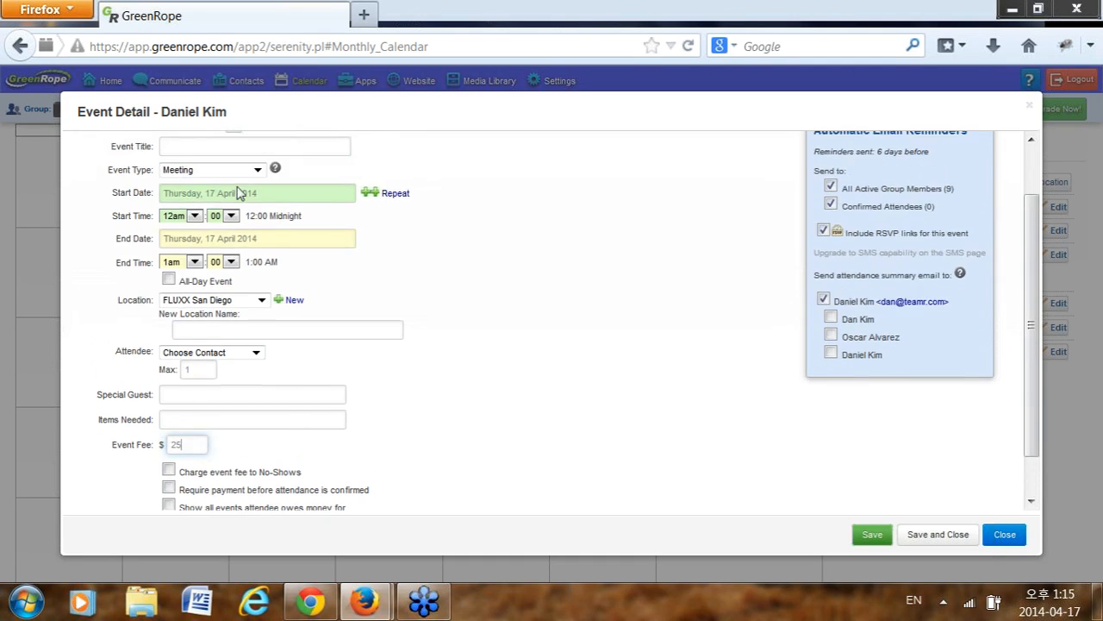
pyautogui.click(221, 201)
pyautogui.write('test')
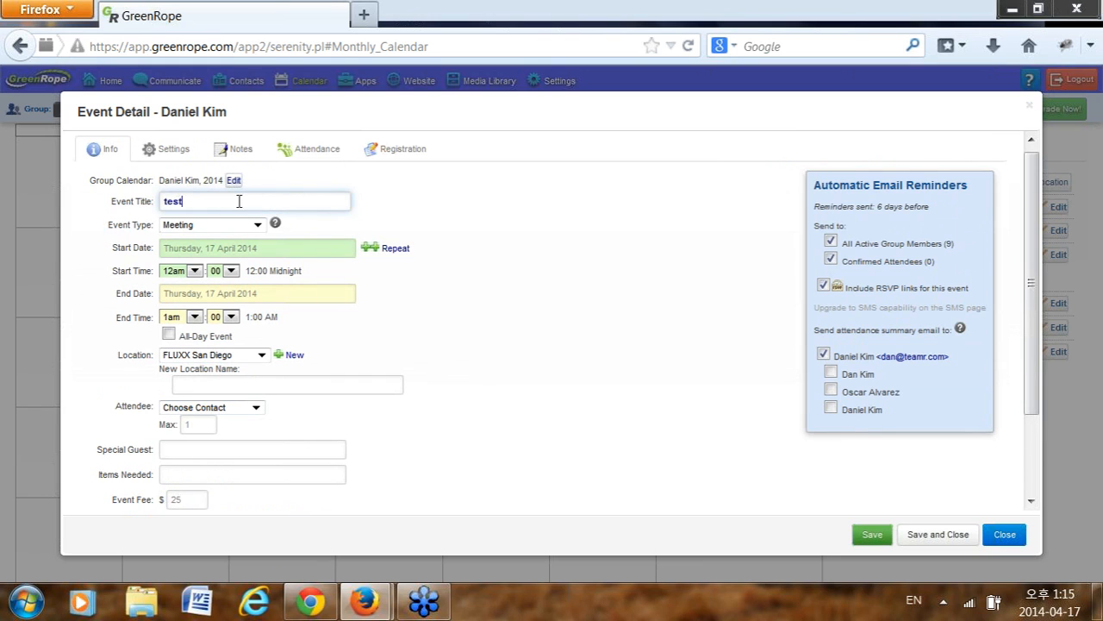
# - Allow public registration for the event through the Group website and save the event
pyautogui.scroll(-3, 470, 253)
pyautogui.scroll(-1, 459, 253)
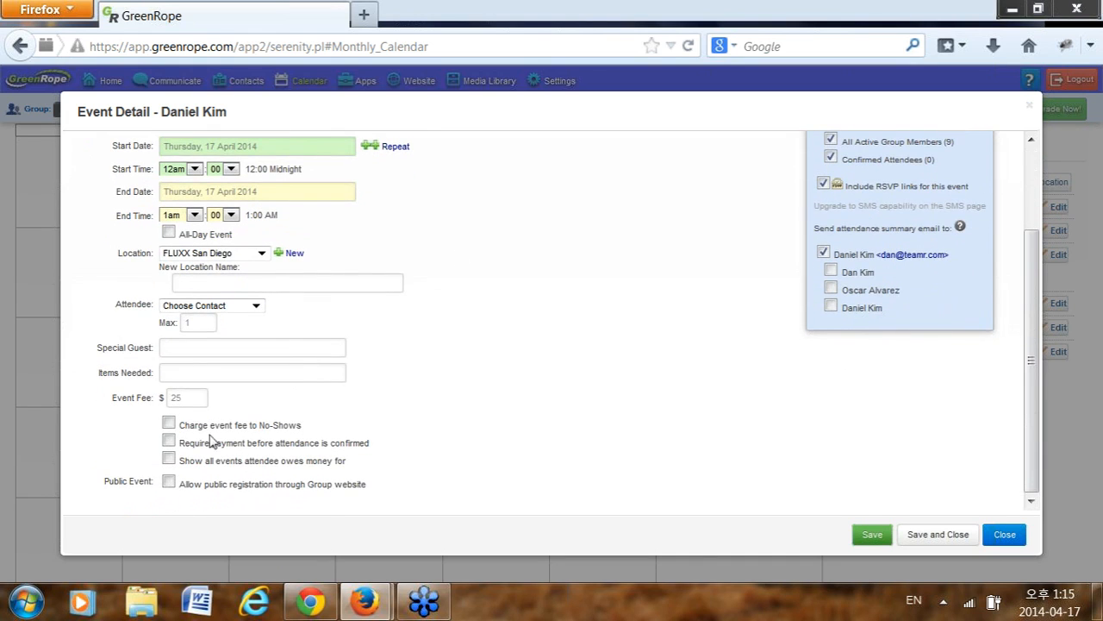
pyautogui.click(169, 484)
pyautogui.click(872, 535)
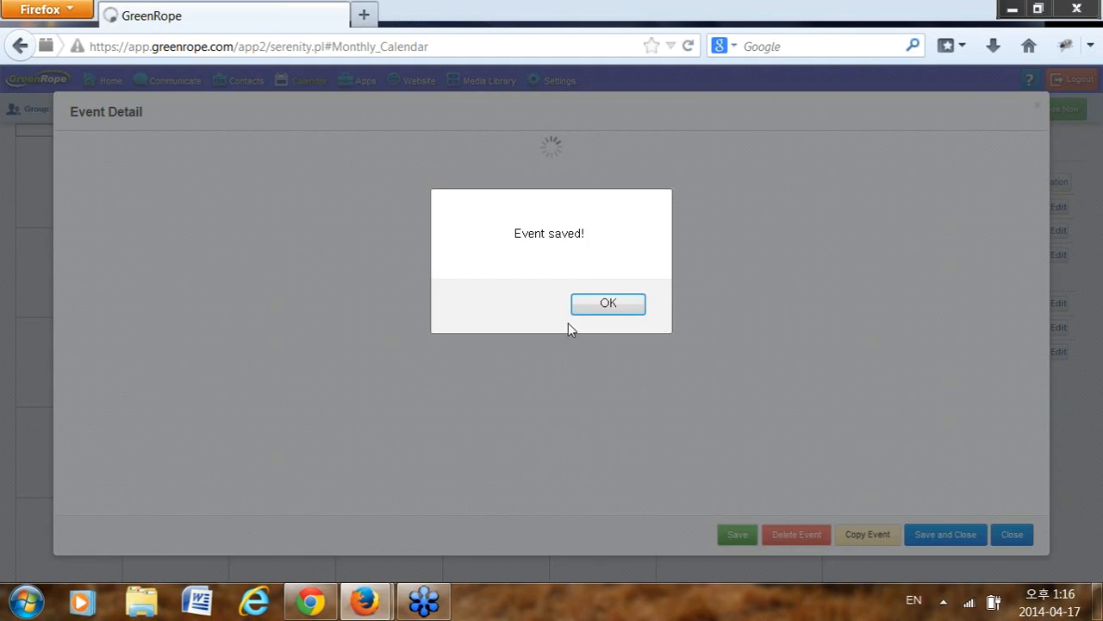
pyautogui.click(608, 310)
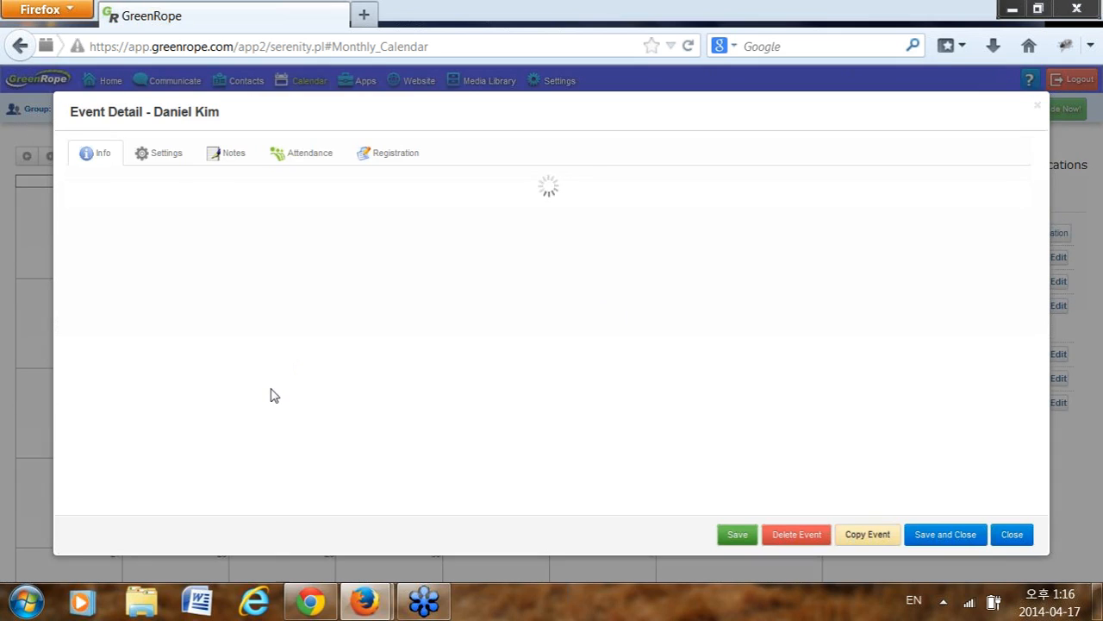
# - Follow the direct link to the public event, inspect its registration form and calendar, and return to the event details
pyautogui.scroll(-5, 270, 395)
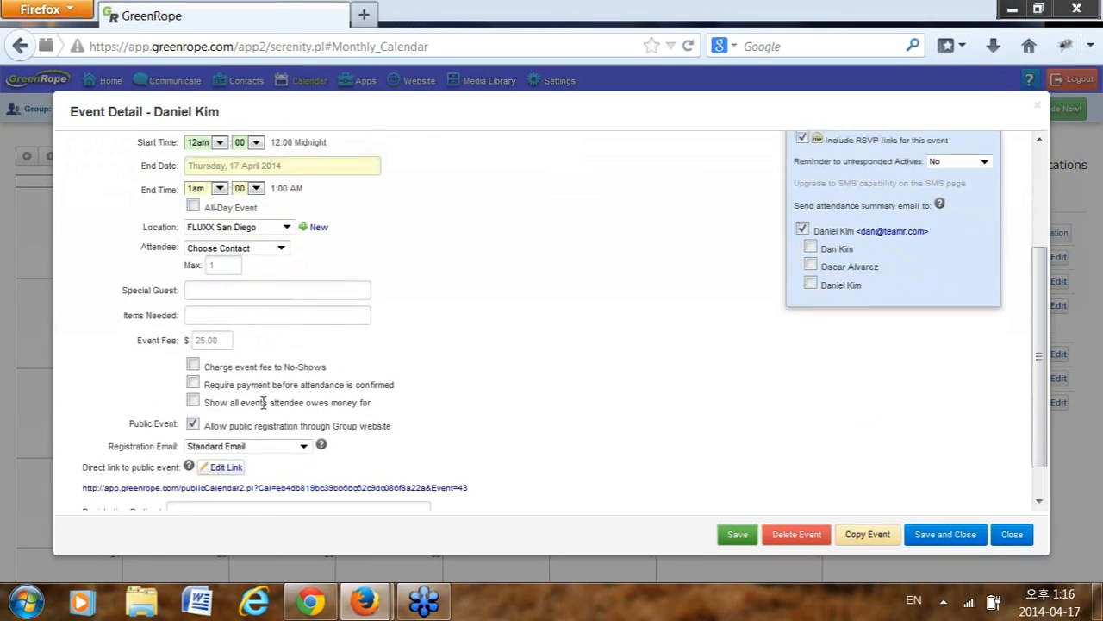
pyautogui.scroll(-1, 263, 402)
pyautogui.moveTo(491, 455); pyautogui.dragTo(89, 453)
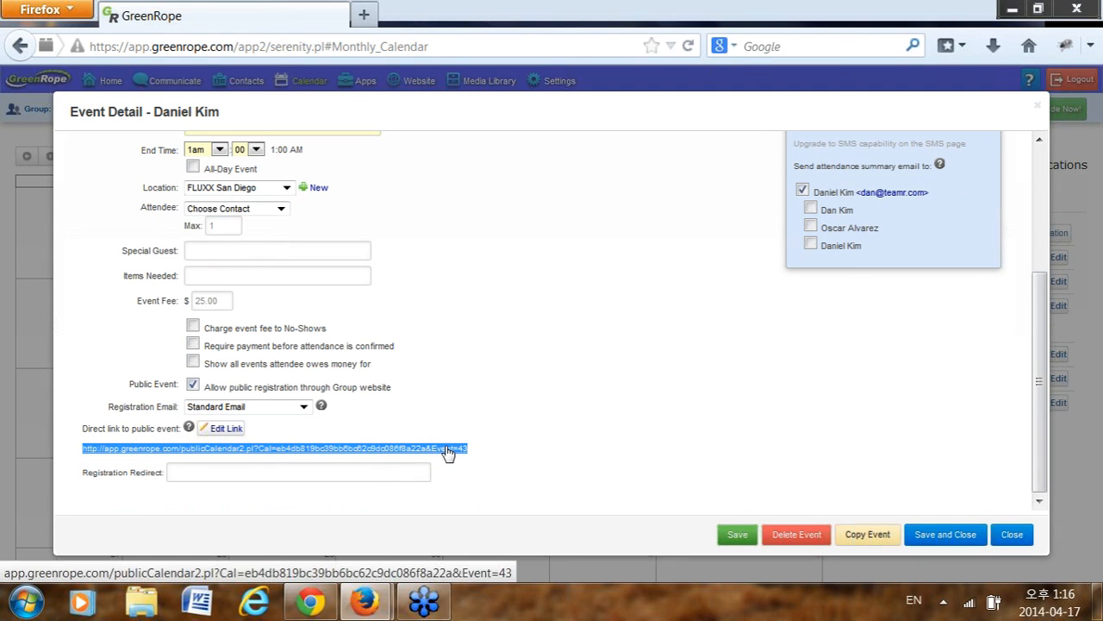
pyautogui.click(520, 468)
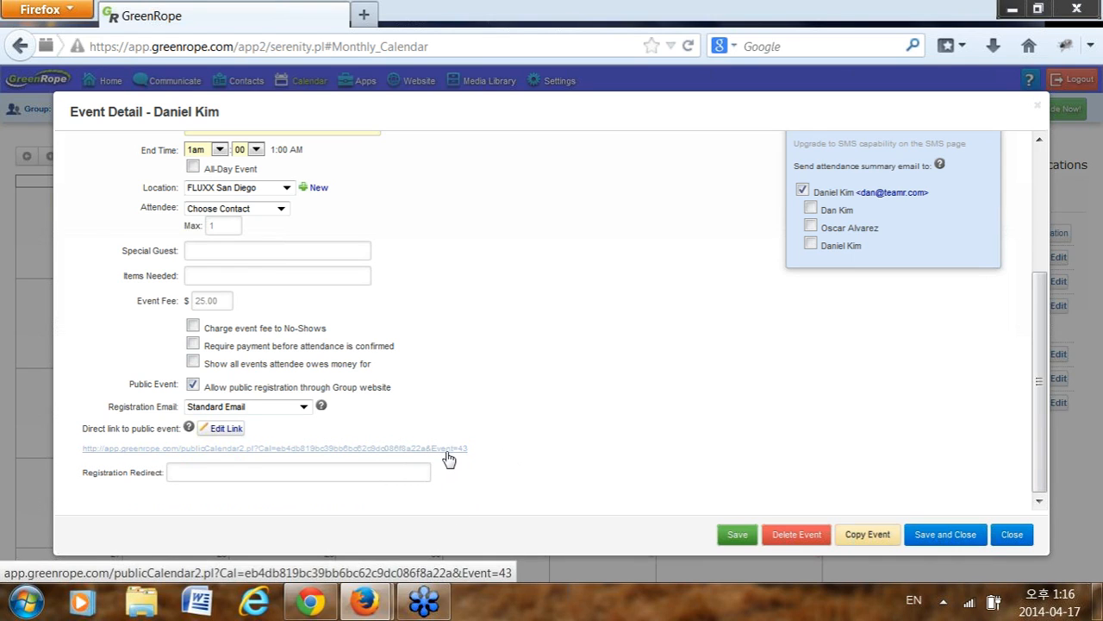
pyautogui.click(448, 457)
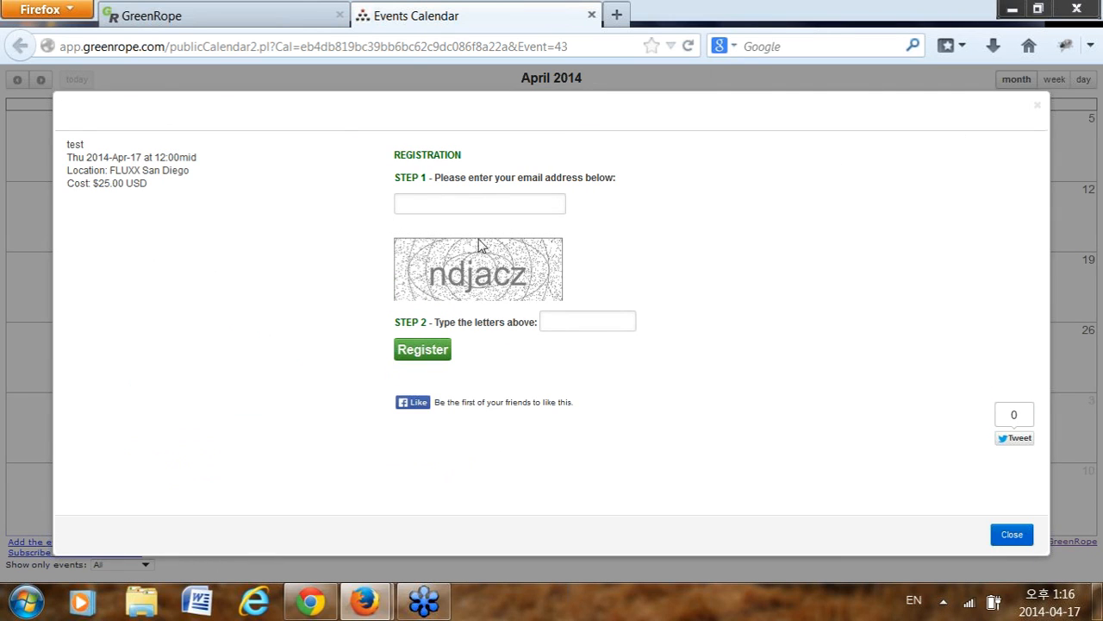
pyautogui.click(454, 201)
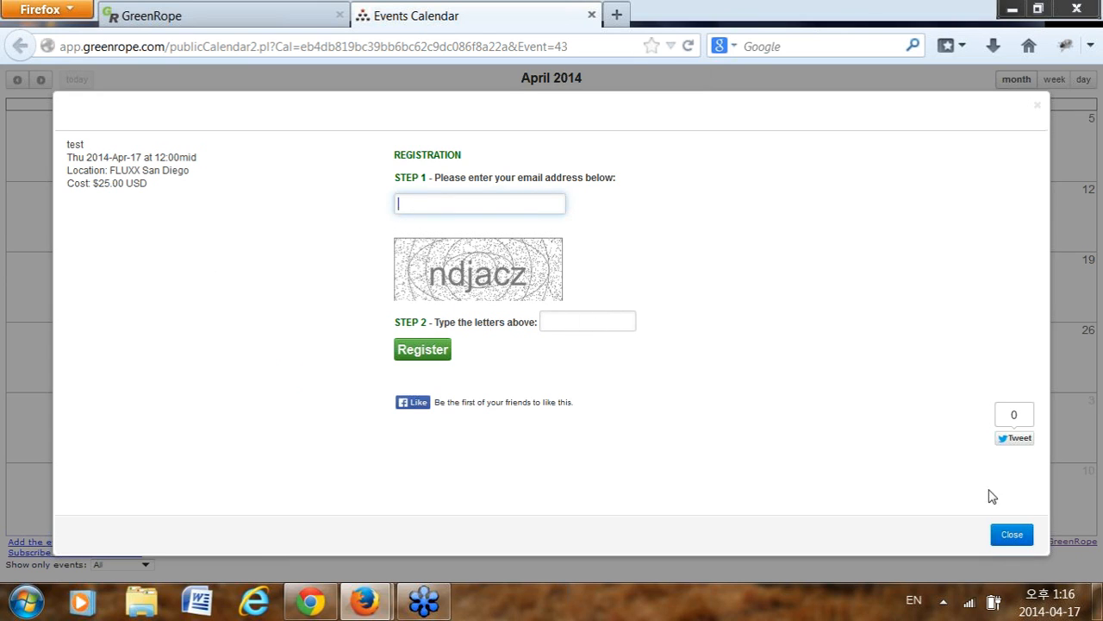
pyautogui.click(1012, 535)
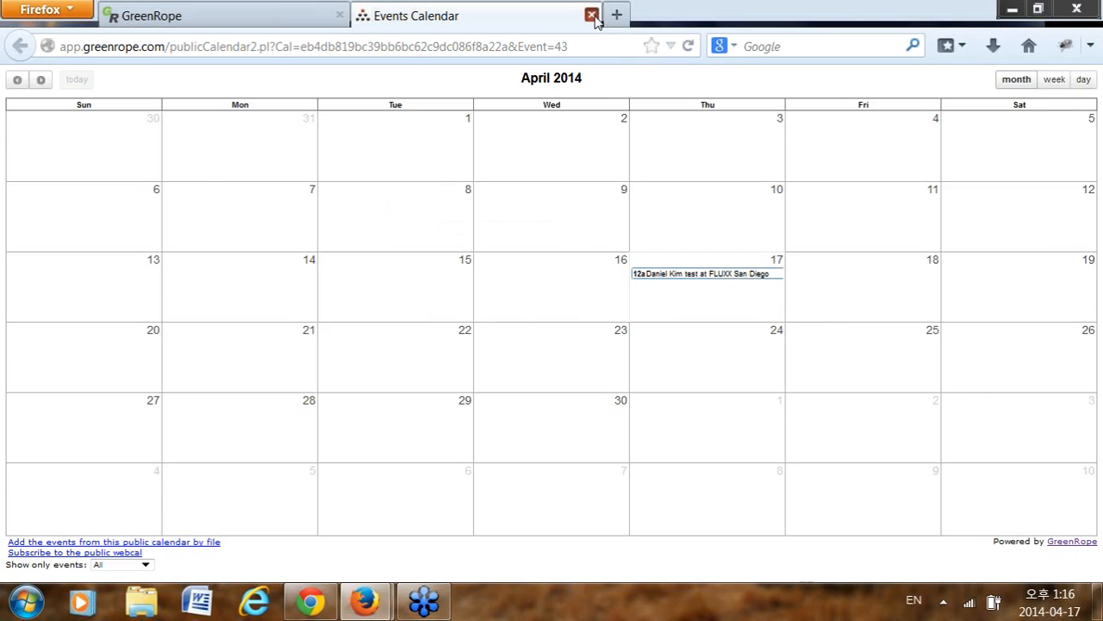
pyautogui.click(592, 15)
# - Give the public event a custom direct link ending in "test123" and save the event
pyautogui.scroll(-4, 485, 285)
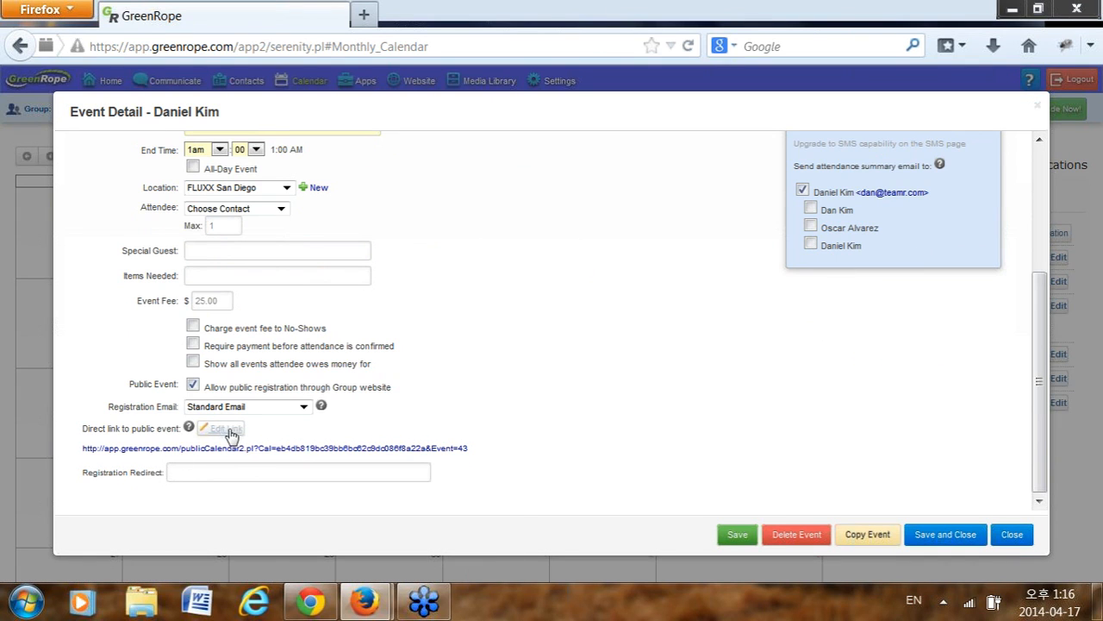
pyautogui.click(223, 429)
pyautogui.click(224, 447)
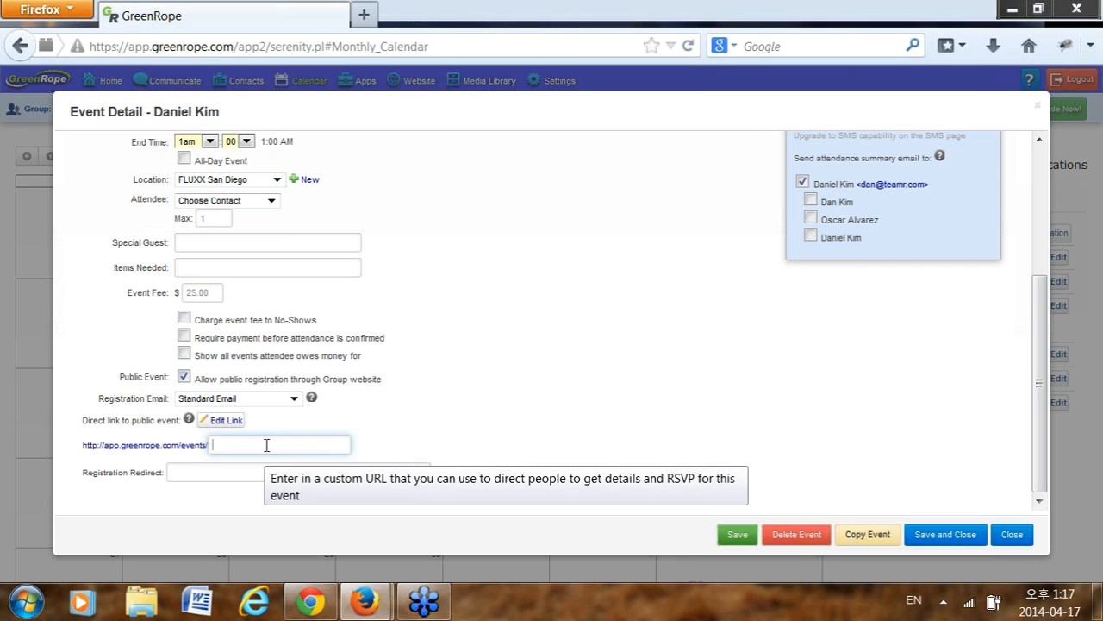
pyautogui.write('test123')
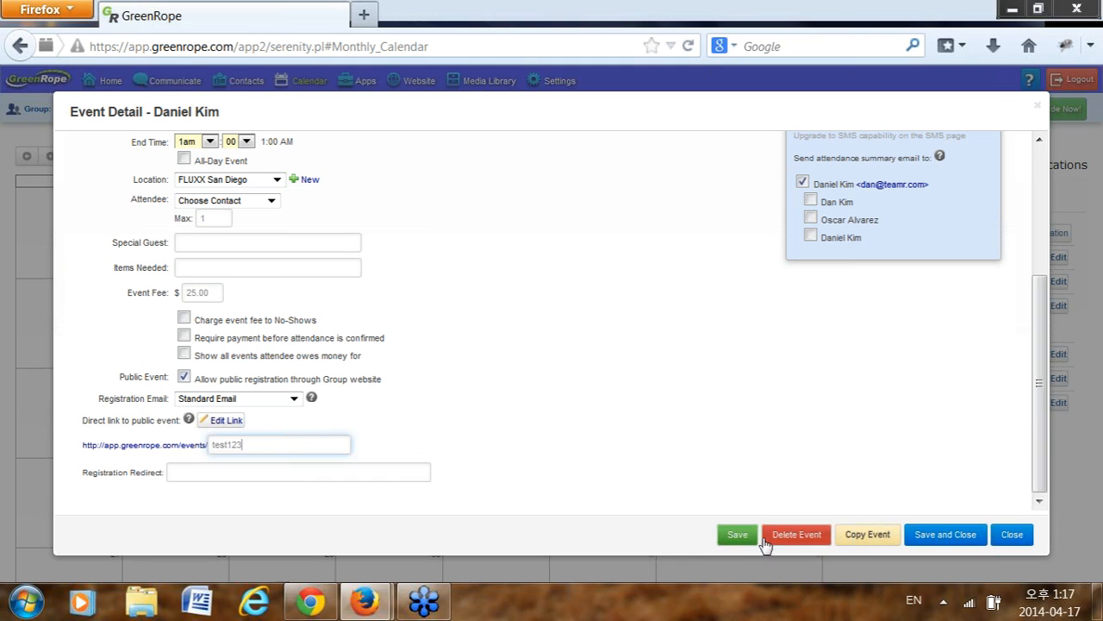
pyautogui.click(738, 535)
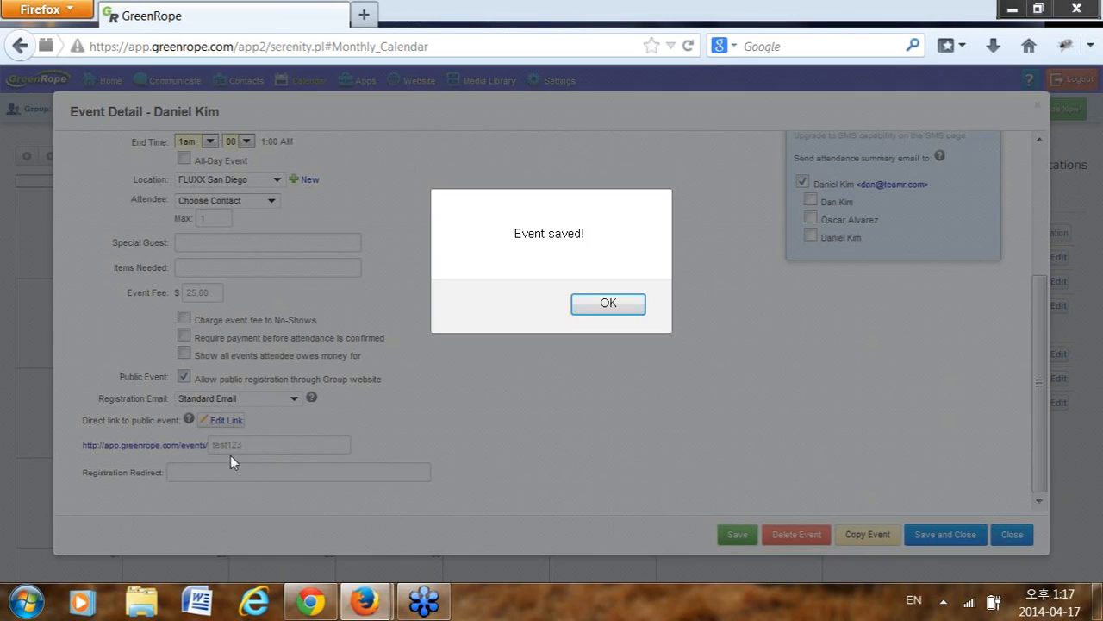
pyautogui.click(604, 304)
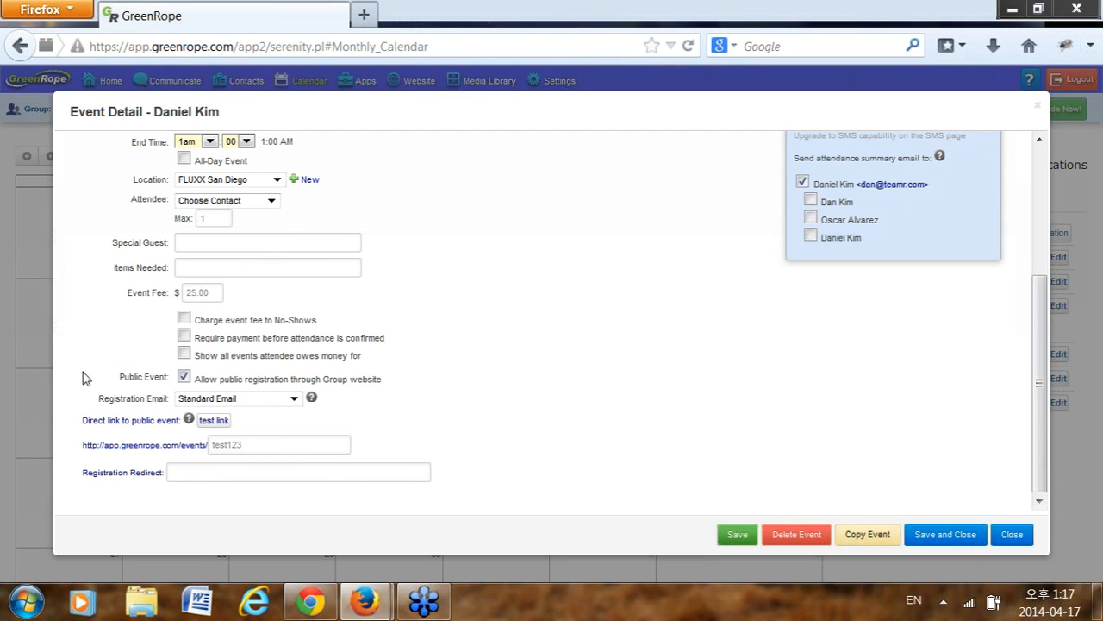
# - Review the event's automatic email reminder options, including the reminder to unresponded Actives
pyautogui.scroll(3, 436, 326)
pyautogui.scroll(5, 435, 325)
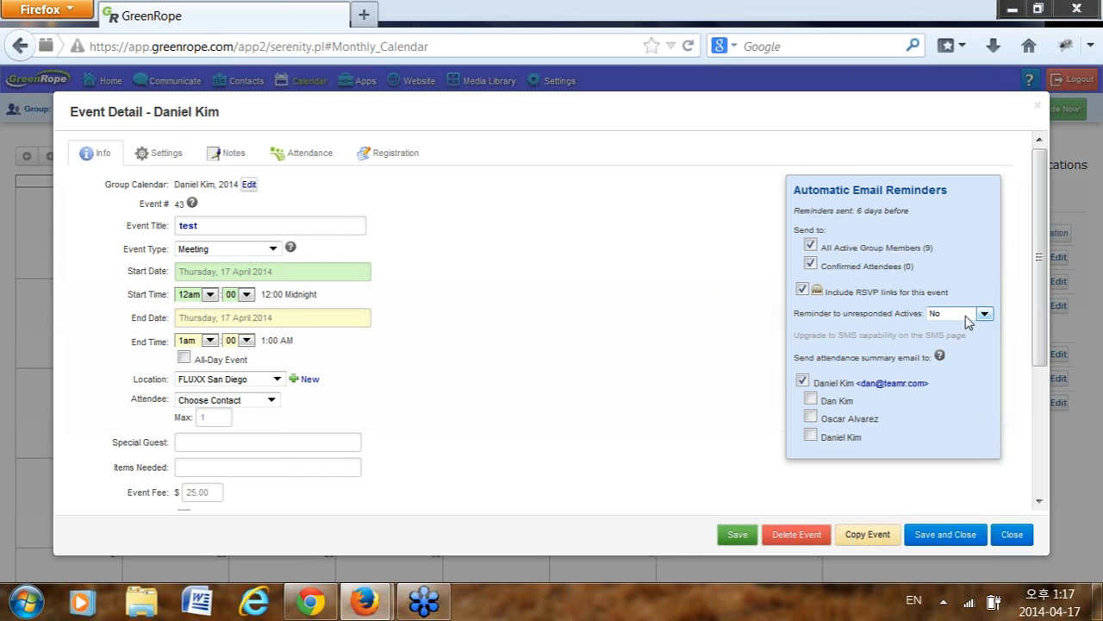
pyautogui.moveTo(962, 317)
# - Show the event's settings and view the attendee survey and guest invitation choices, keeping None and No
pyautogui.click(155, 159)
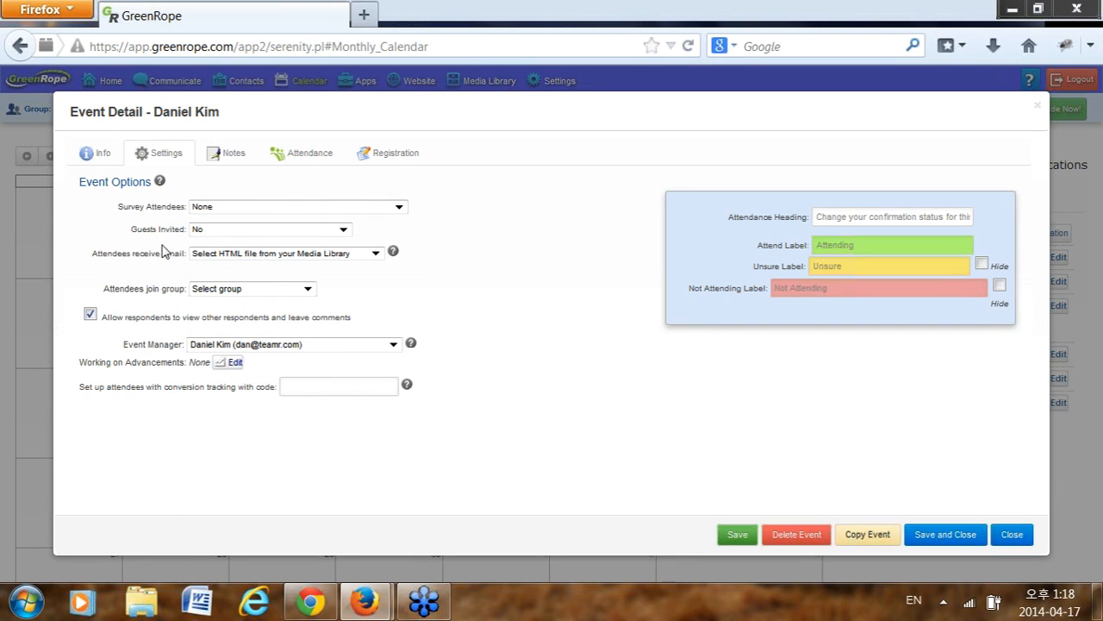
pyautogui.click(240, 209)
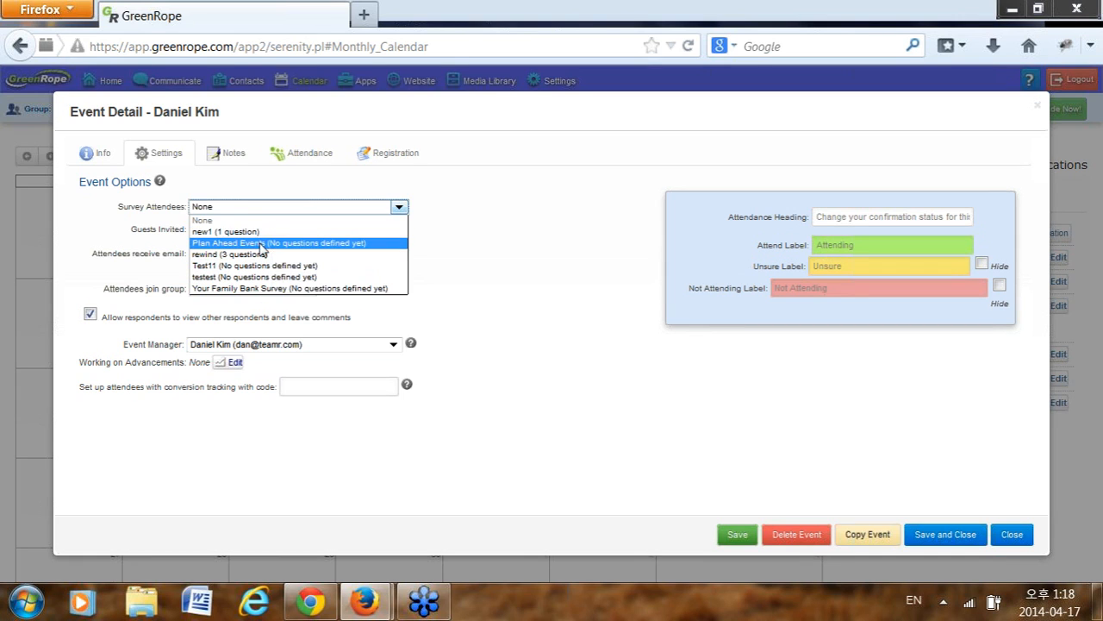
pyautogui.click(487, 221)
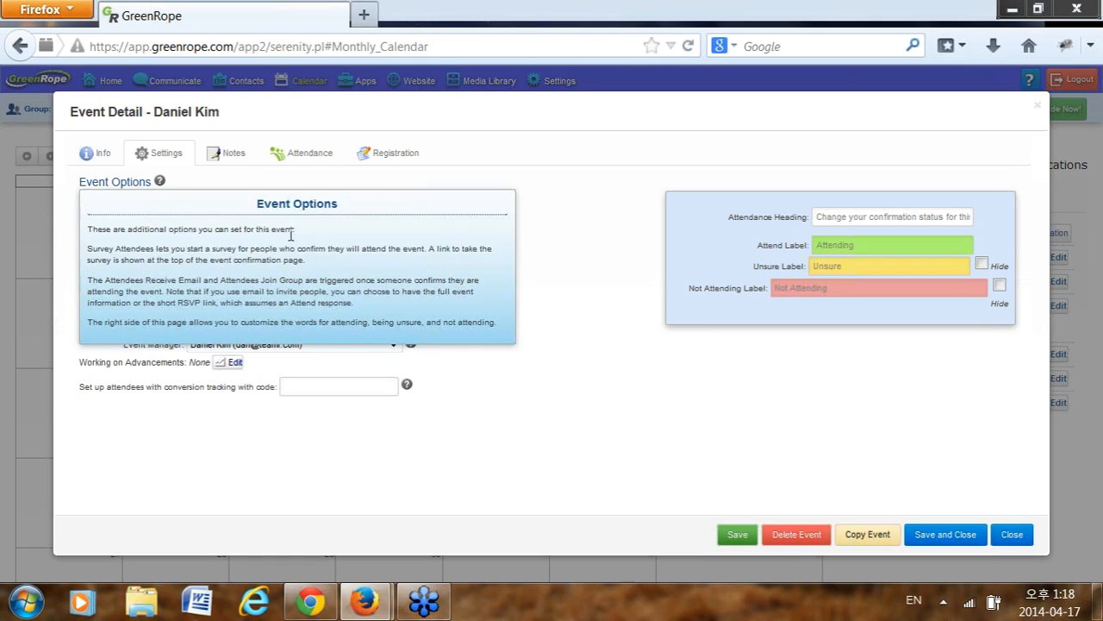
pyautogui.click(229, 234)
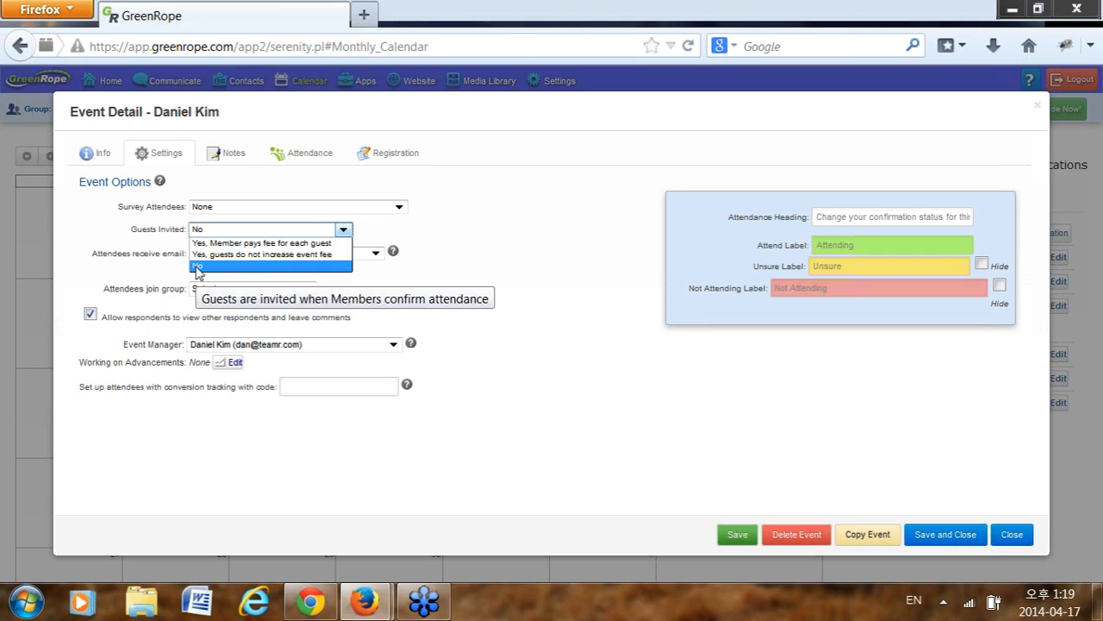
pyautogui.click(92, 262)
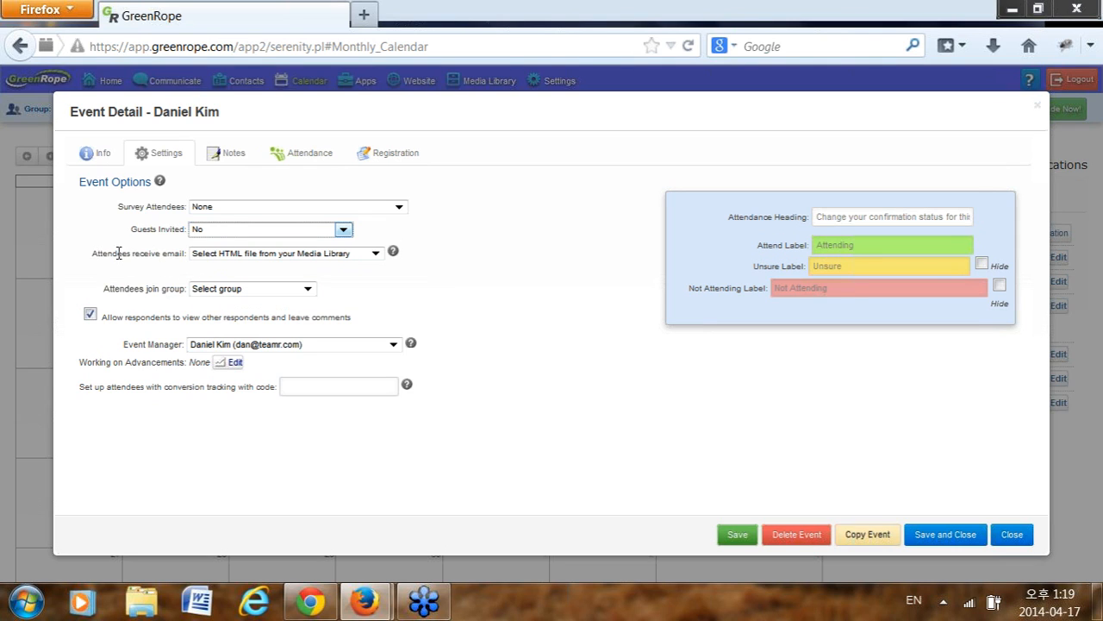
# - View the choices for the email attendees receive and the group they join, without selecting a file or group
pyautogui.click(229, 258)
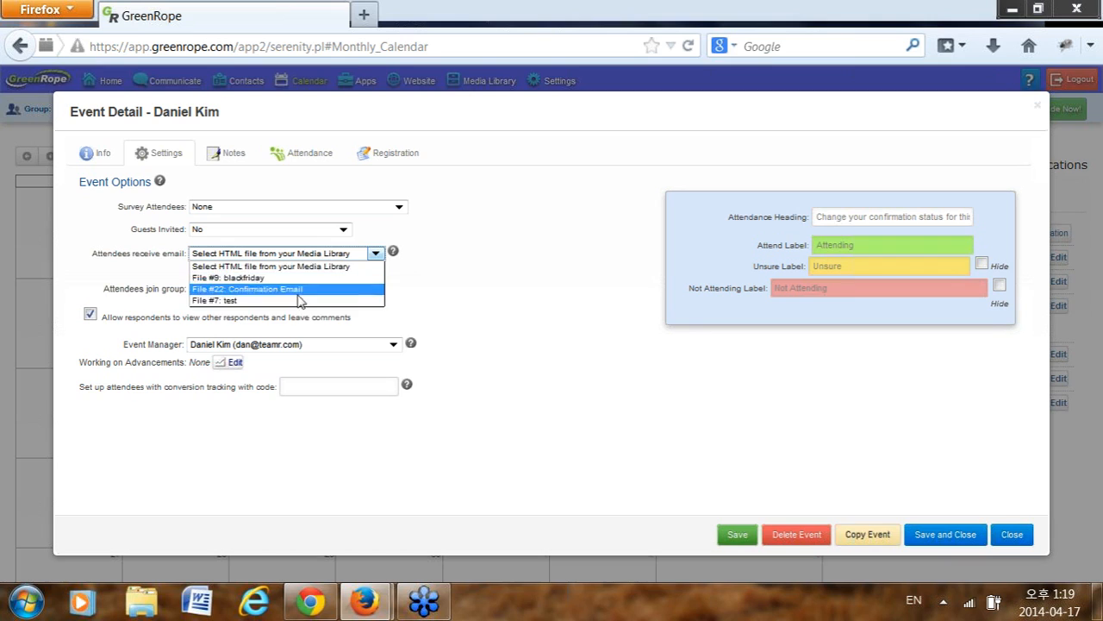
pyautogui.click(496, 305)
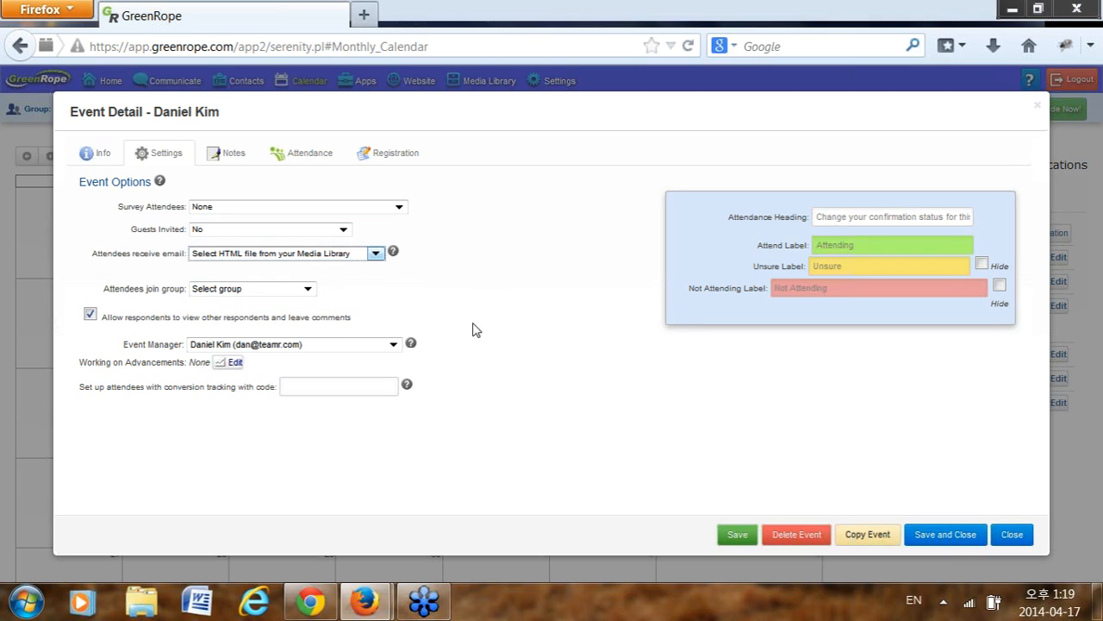
pyautogui.click(257, 293)
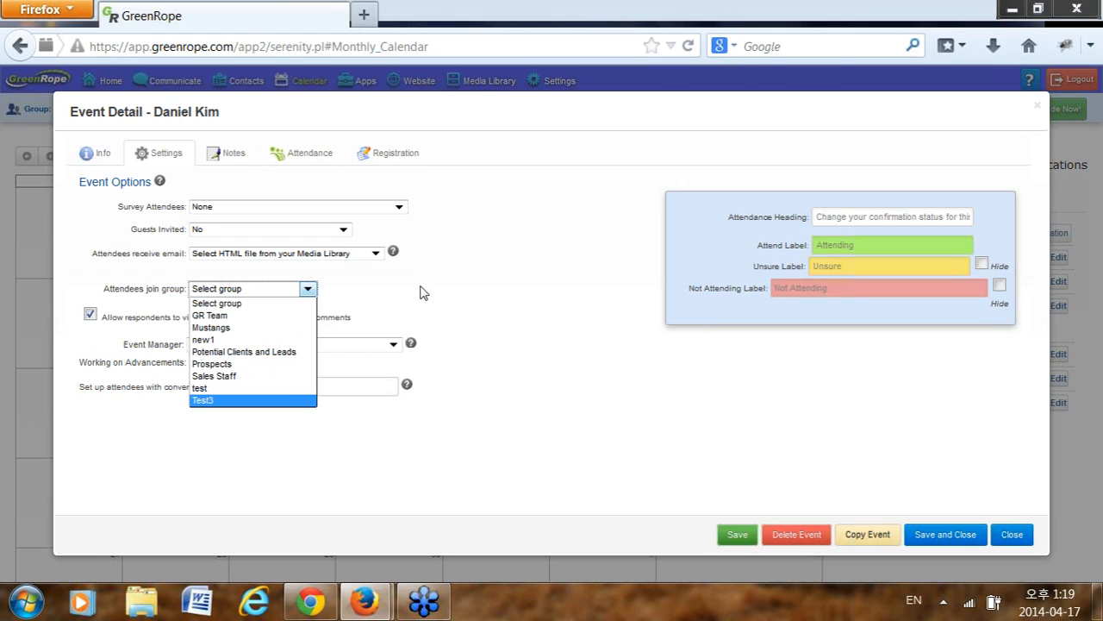
pyautogui.click(337, 285)
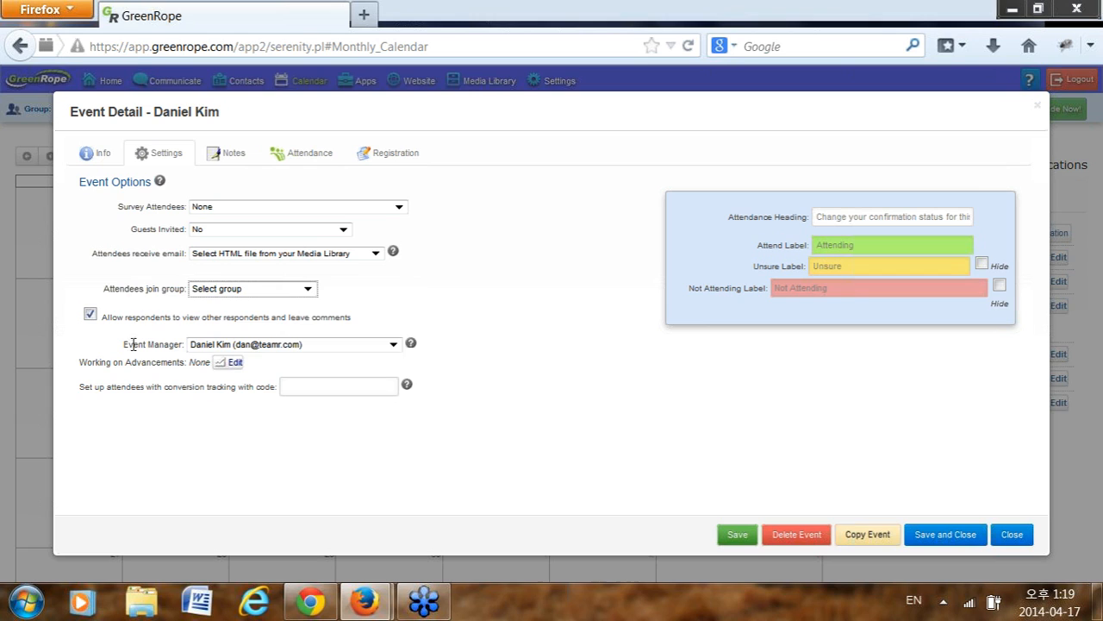
# - Disallow respondents from viewing other respondents and leaving comments, and view the event manager choices without changing the manager
pyautogui.click(91, 315)
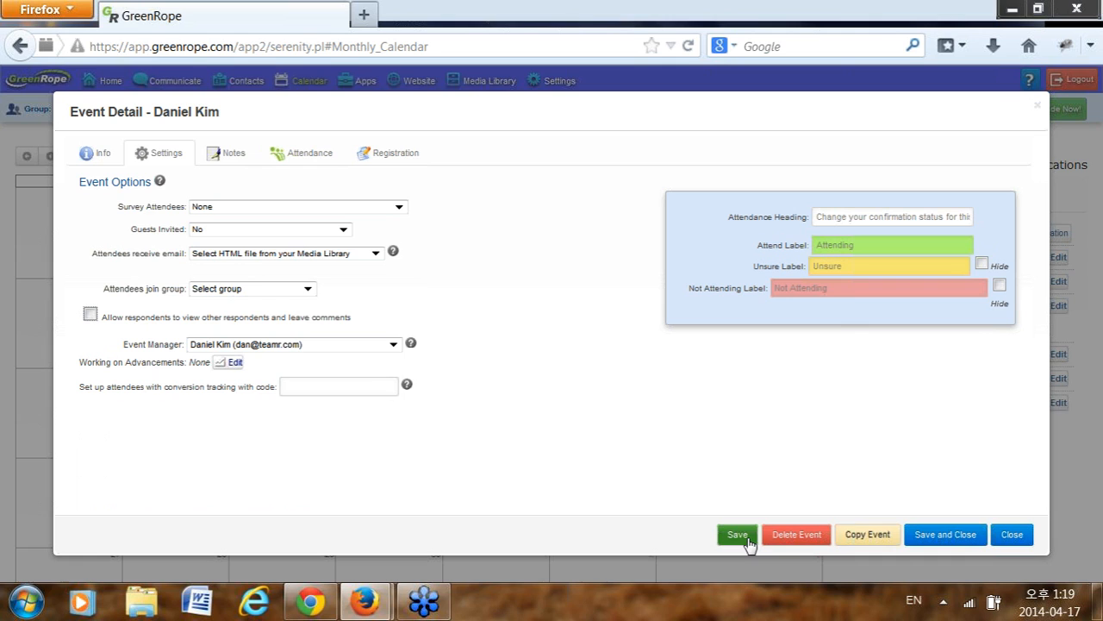
pyautogui.click(281, 347)
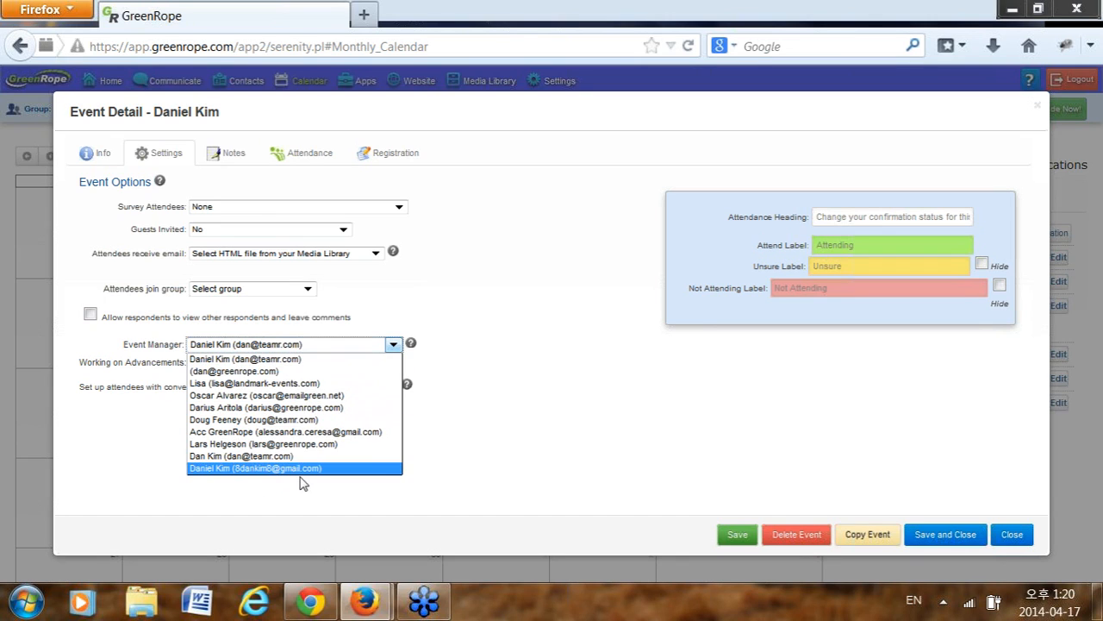
pyautogui.click(473, 345)
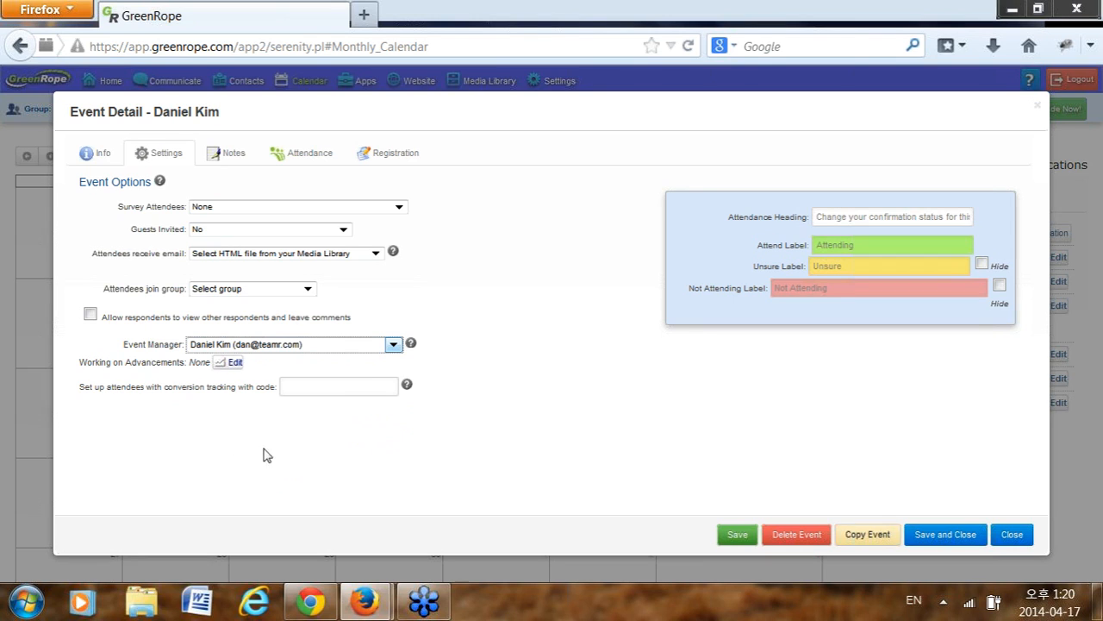
# - Read the help explanation for setting up event attendees with a conversion tracking code
pyautogui.click(336, 387)
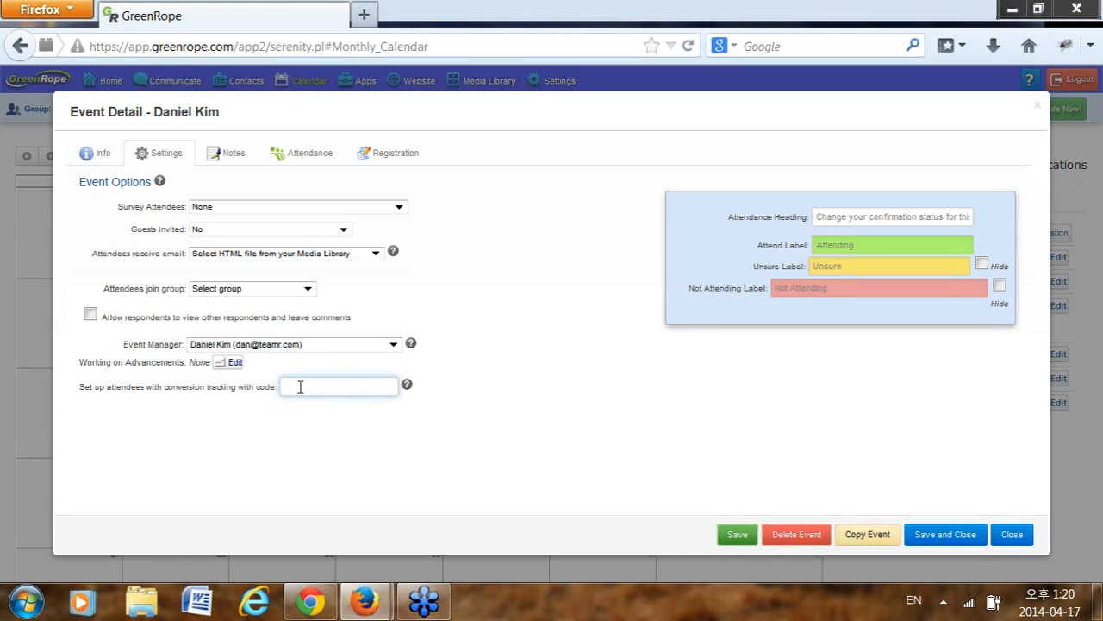
pyautogui.click(406, 383)
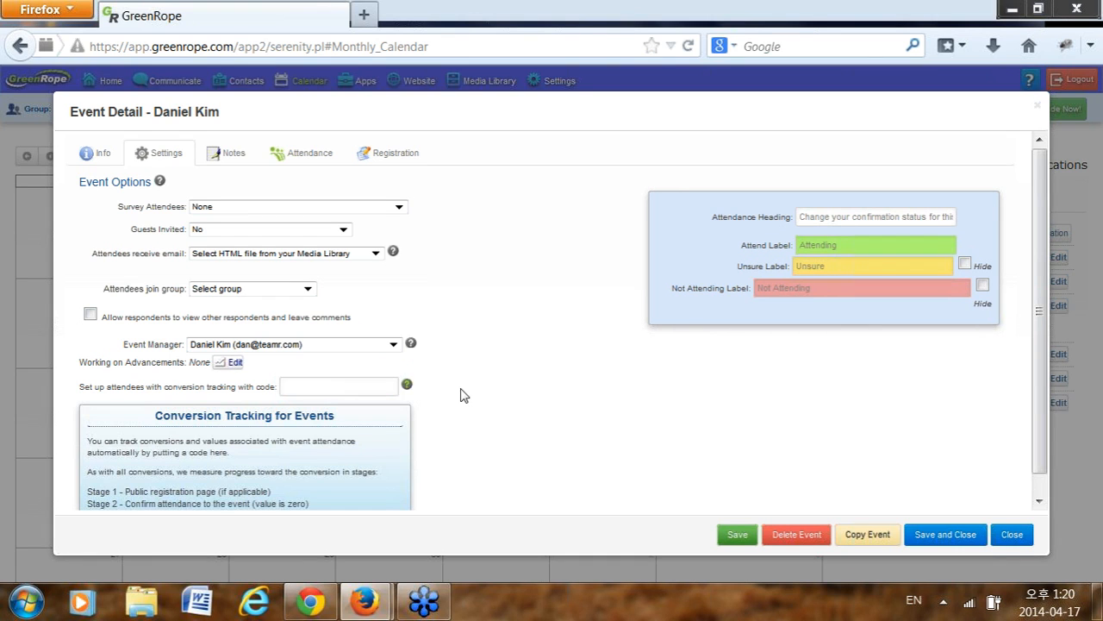
pyautogui.scroll(-1, 461, 395)
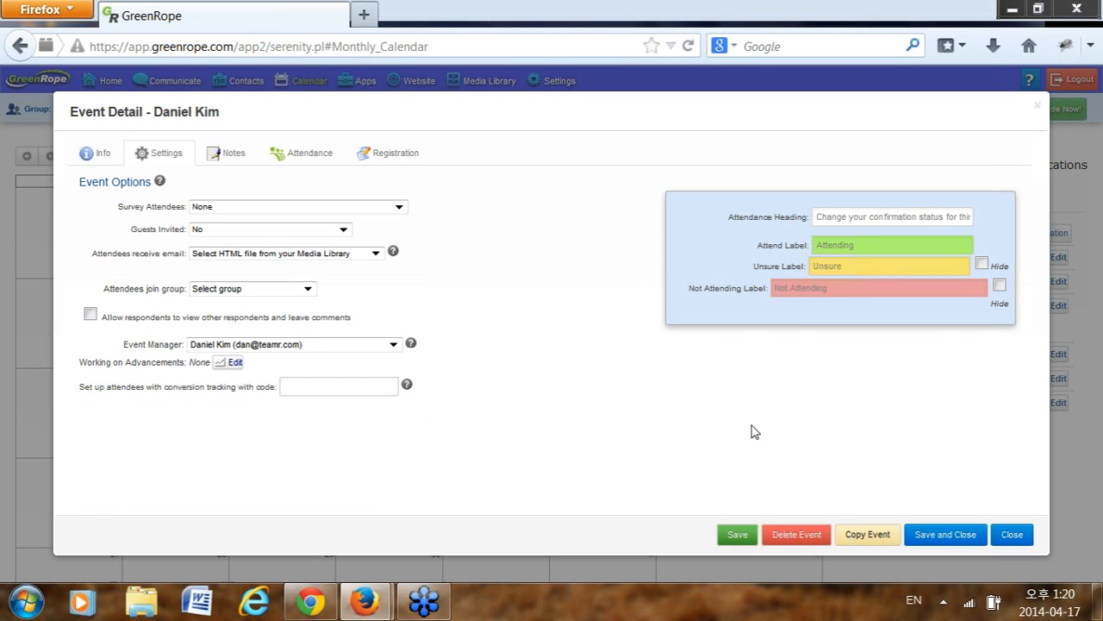
# - Review the attendance heading and response labels, hide the Unsure option, and save the event
pyautogui.moveTo(818, 217); pyautogui.dragTo(864, 217)
pyautogui.click(827, 213)
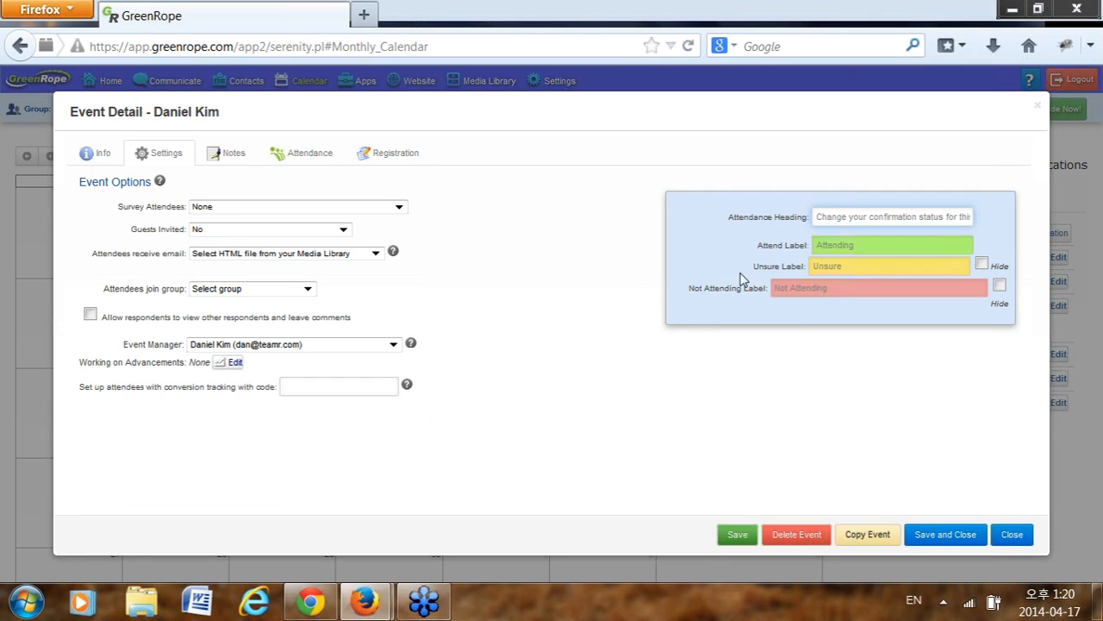
pyautogui.moveTo(816, 216); pyautogui.dragTo(1077, 214)
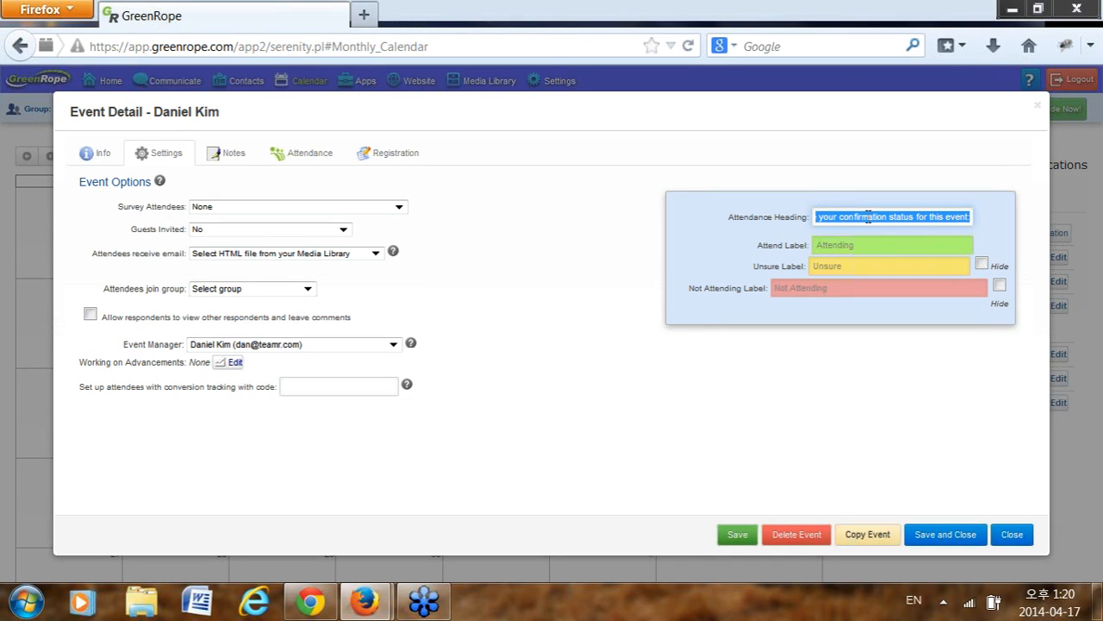
pyautogui.click(886, 254)
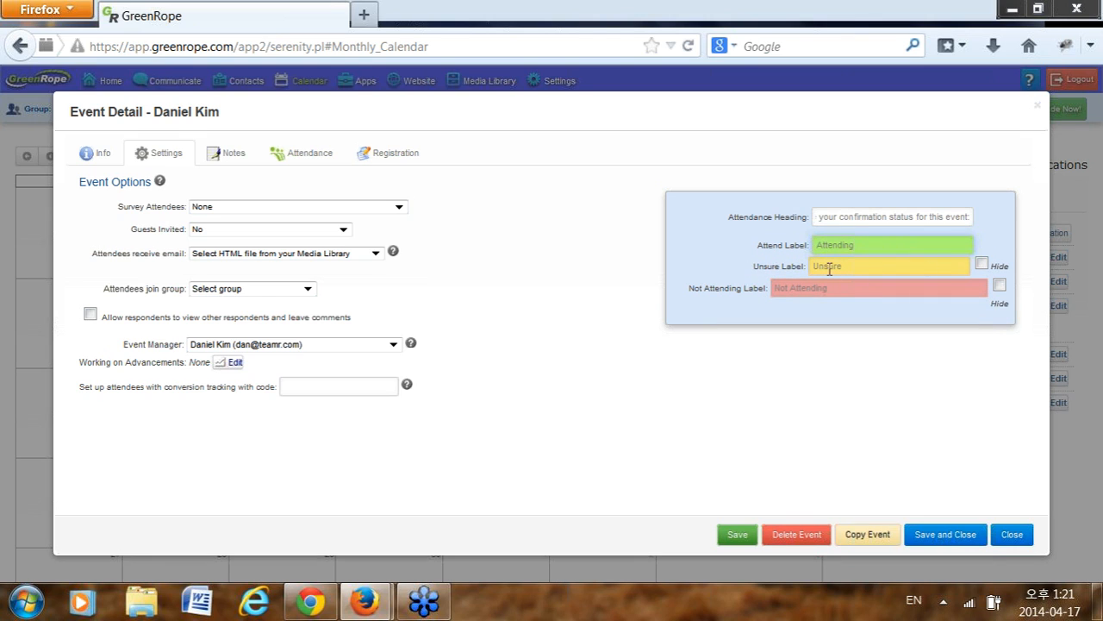
pyautogui.click(982, 264)
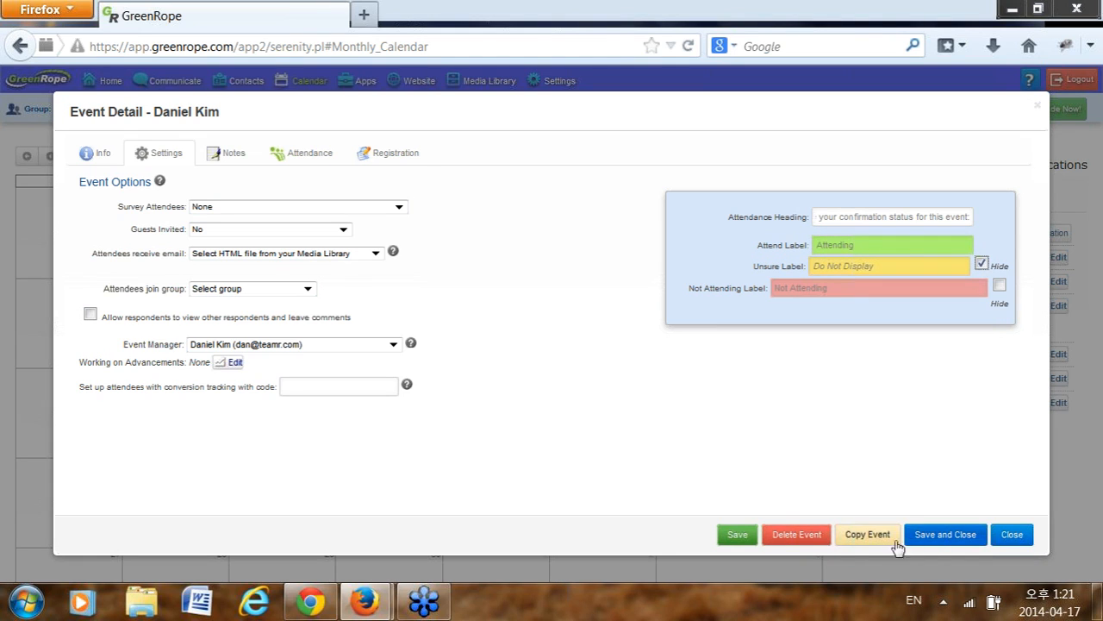
pyautogui.click(729, 535)
pyautogui.click(628, 303)
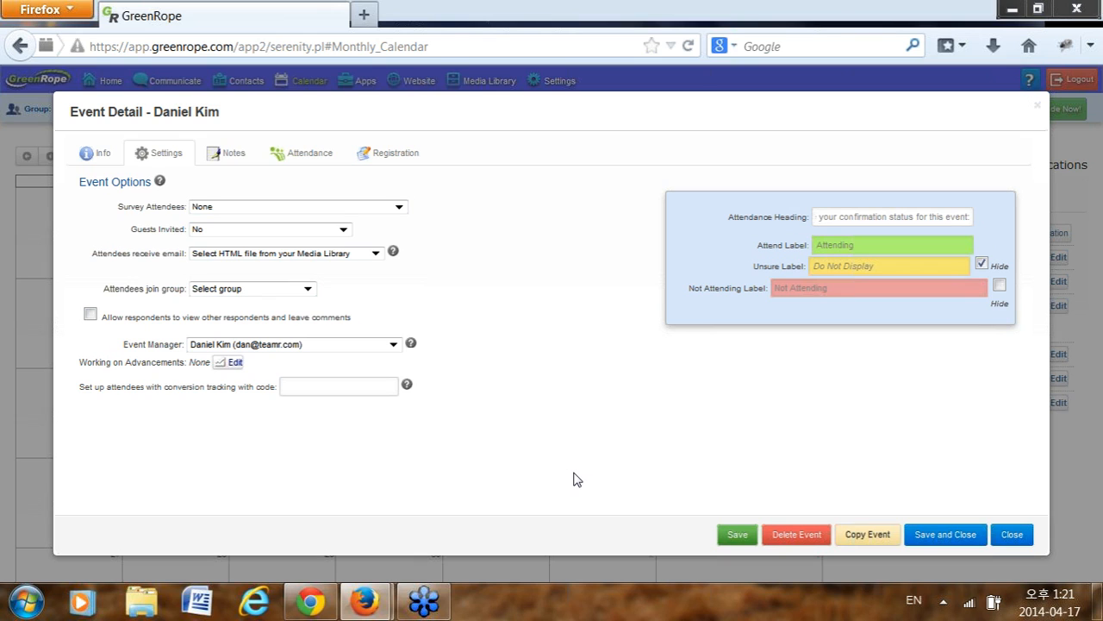
# - Copy the event to Friday 18 April 2014 in the same group, including its attendees and registration options
pyautogui.click(865, 537)
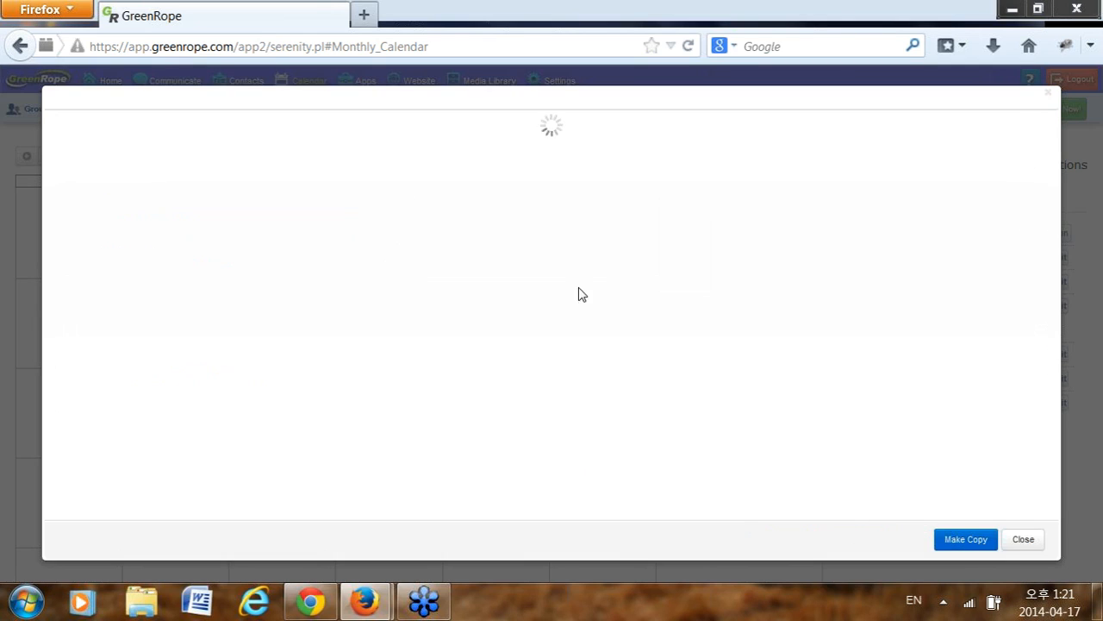
pyautogui.click(129, 247)
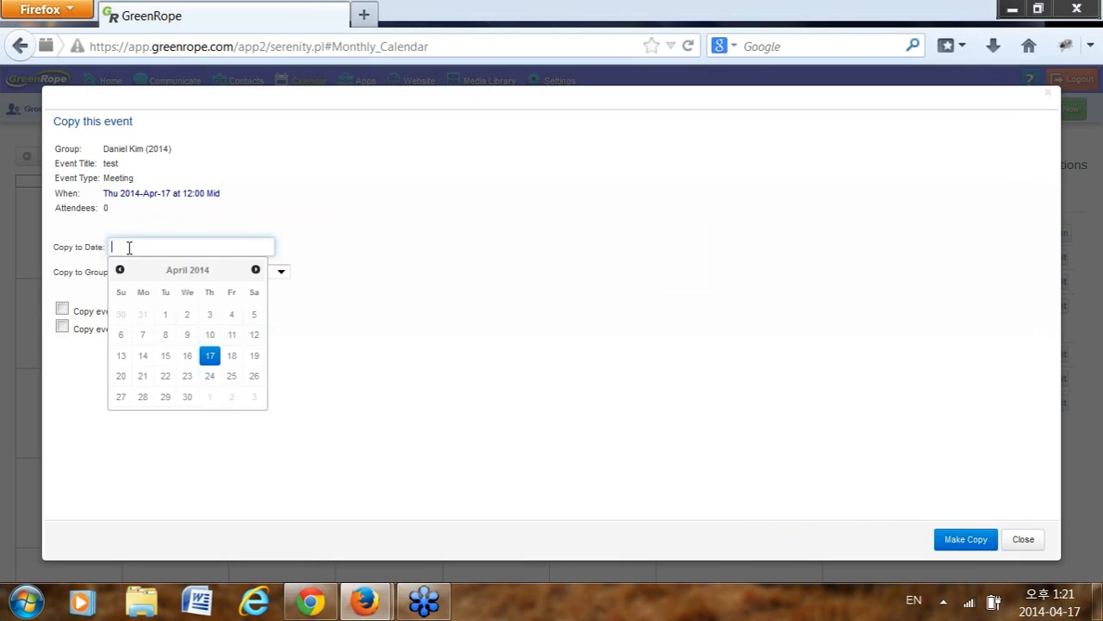
pyautogui.click(231, 359)
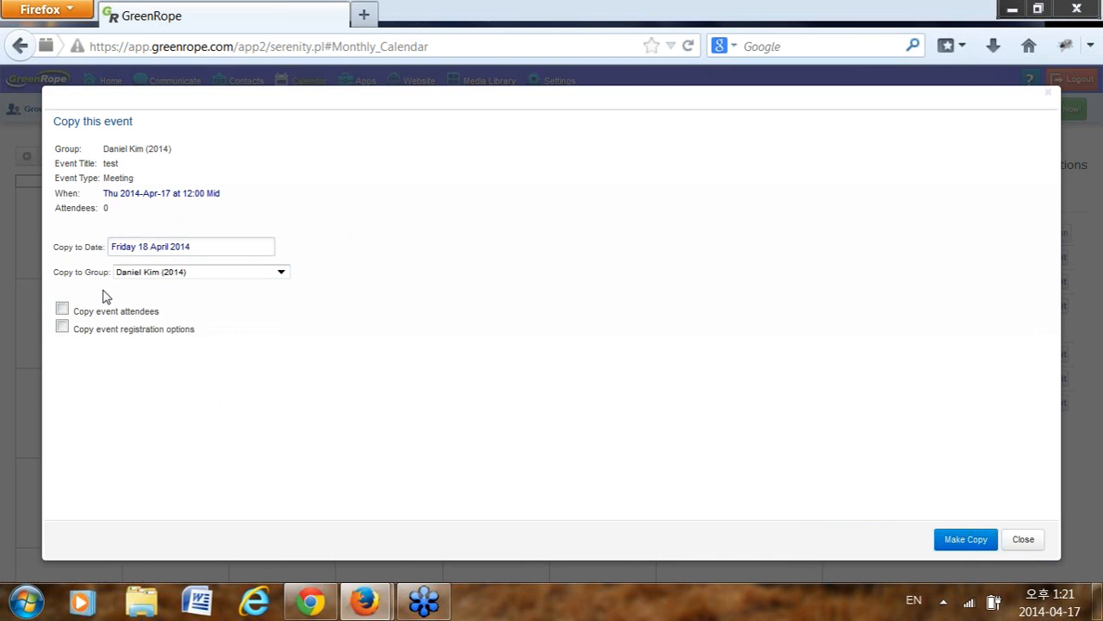
pyautogui.click(62, 311)
pyautogui.click(62, 328)
pyautogui.click(965, 539)
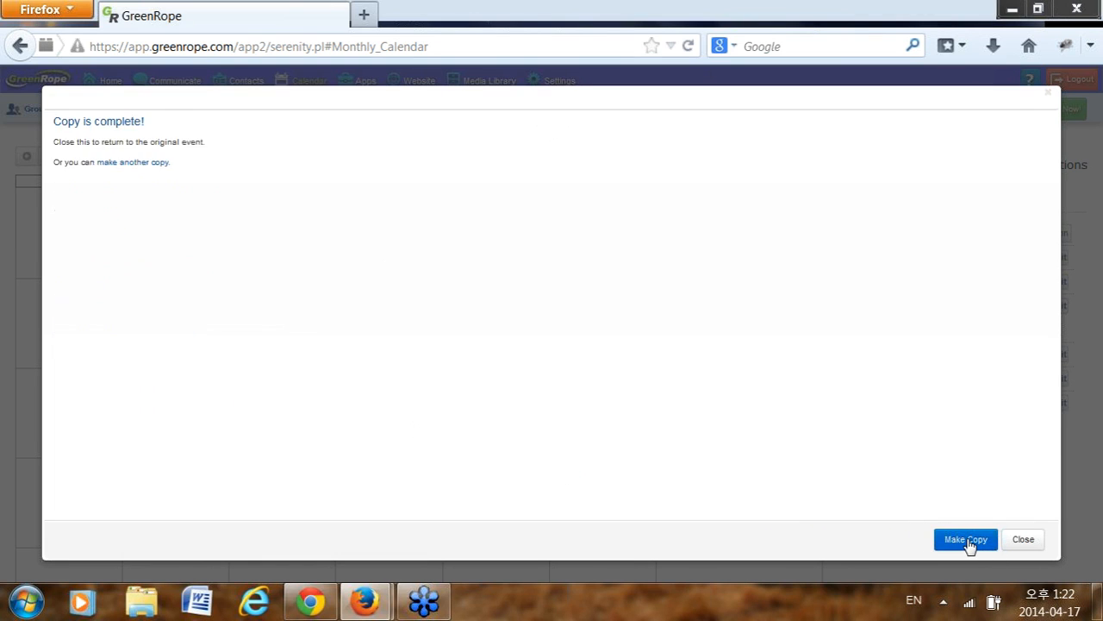
pyautogui.click(1030, 545)
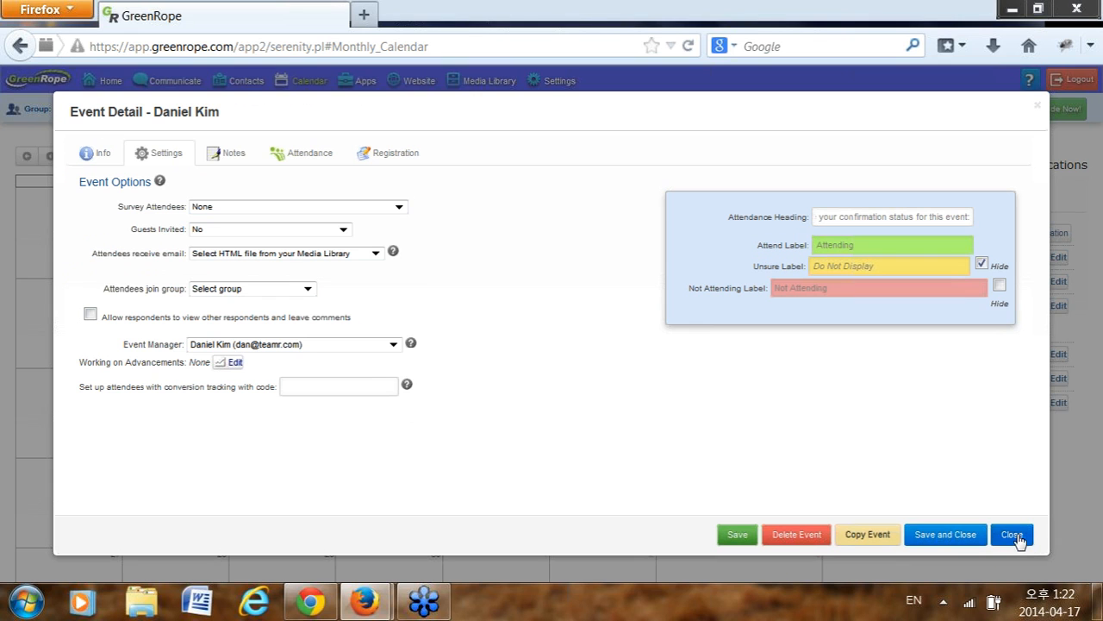
# - Return to the monthly calendar and check the details of the copied event on April 18
pyautogui.click(1011, 536)
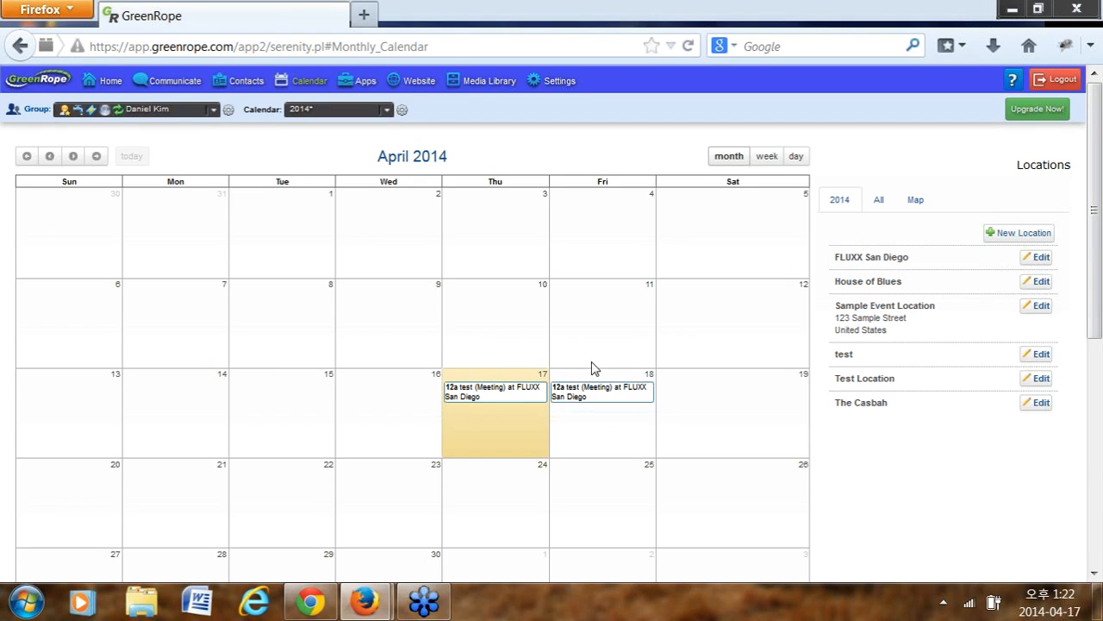
pyautogui.click(576, 388)
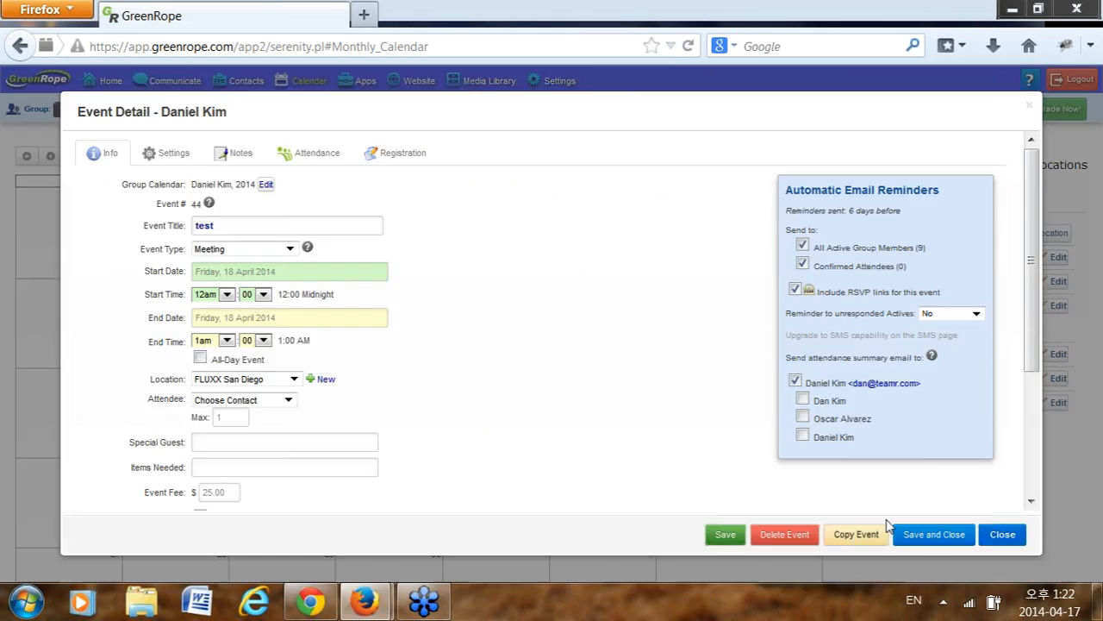
pyautogui.click(1005, 535)
# - Open the April 17 event's notes and sponsors editor and look at its HTML source view
pyautogui.click(480, 387)
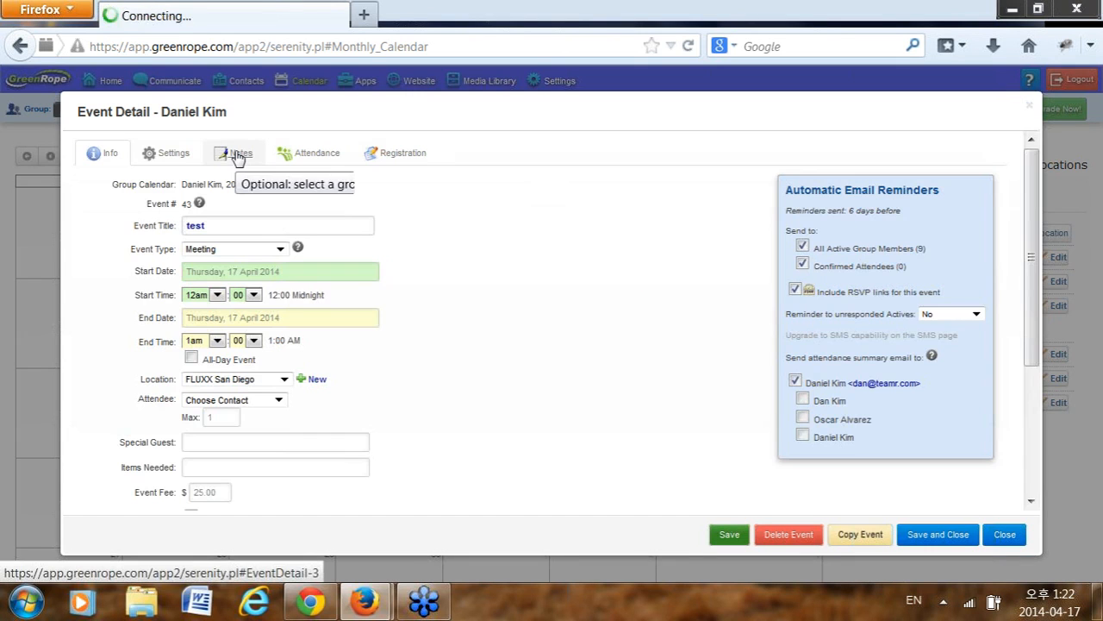
pyautogui.click(238, 155)
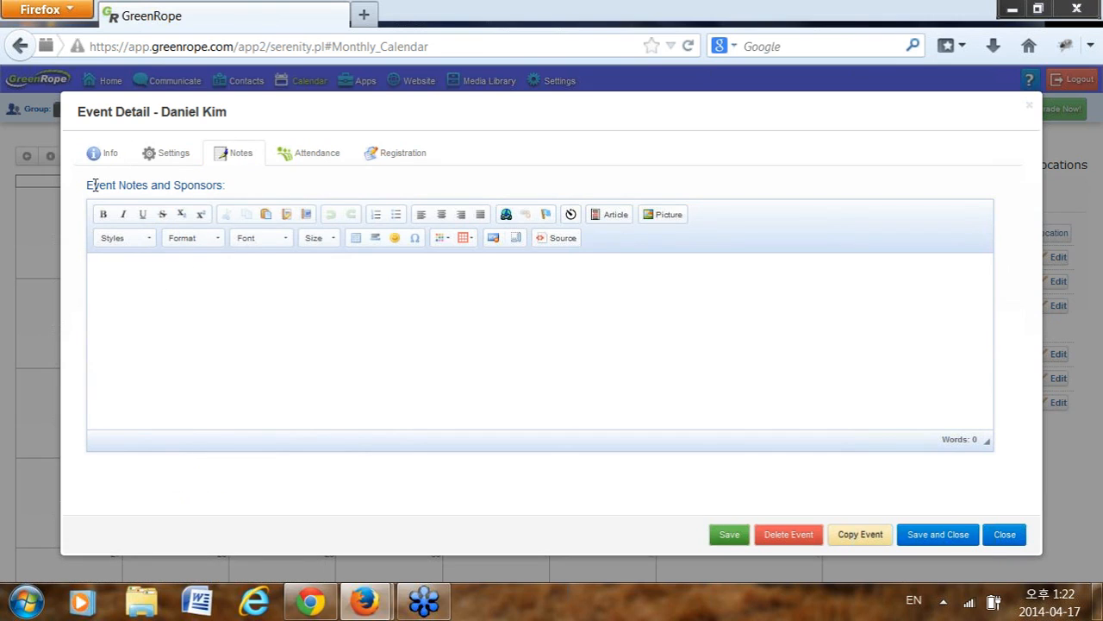
pyautogui.click(105, 269)
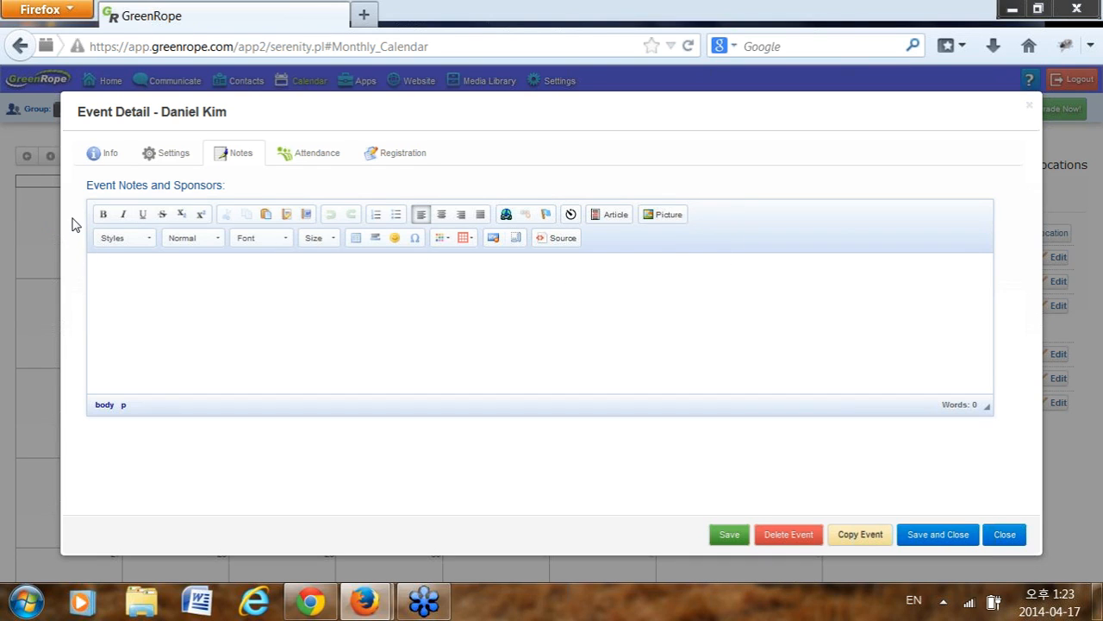
pyautogui.click(560, 240)
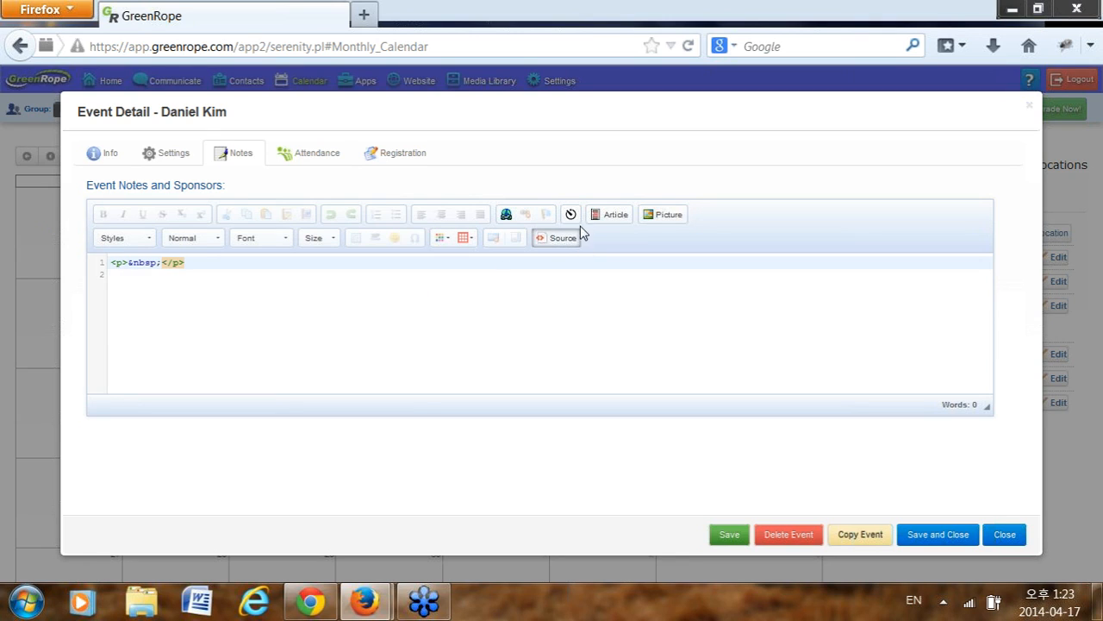
pyautogui.click(551, 240)
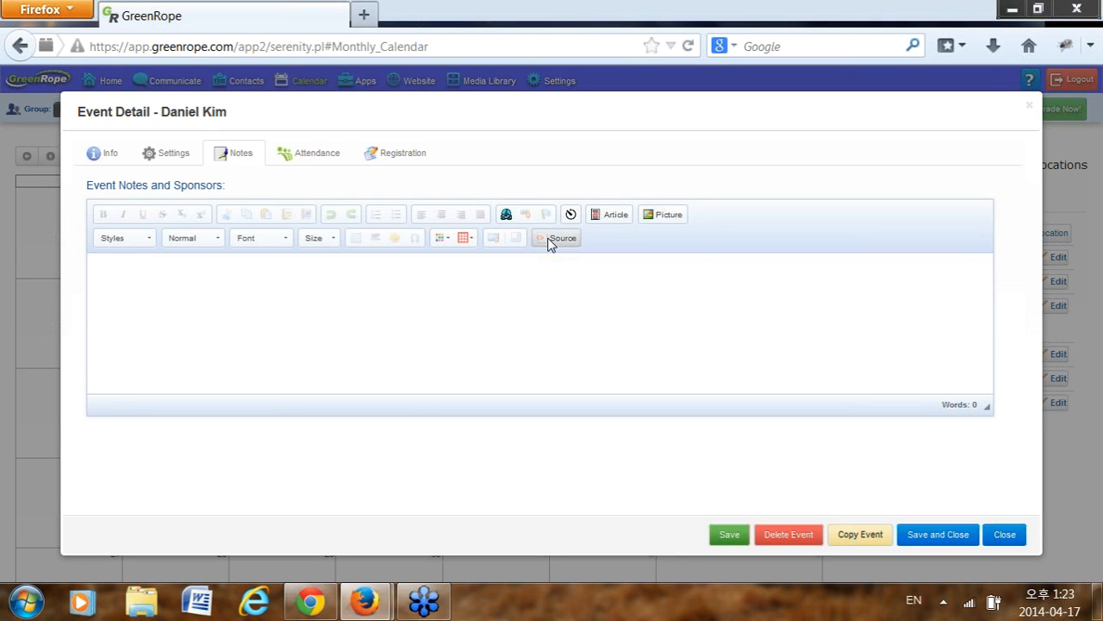
# - Set the event's check-in actions to send attendees File #9: blackfriday and assign to the Account Owner, and save them
pyautogui.click(301, 157)
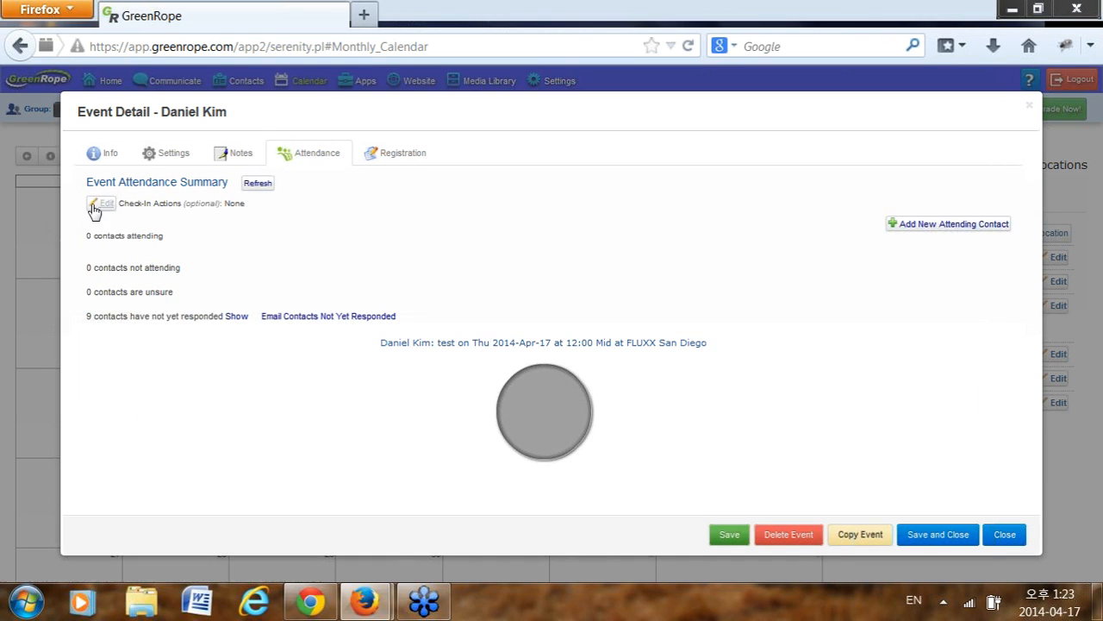
pyautogui.click(260, 186)
pyautogui.click(105, 205)
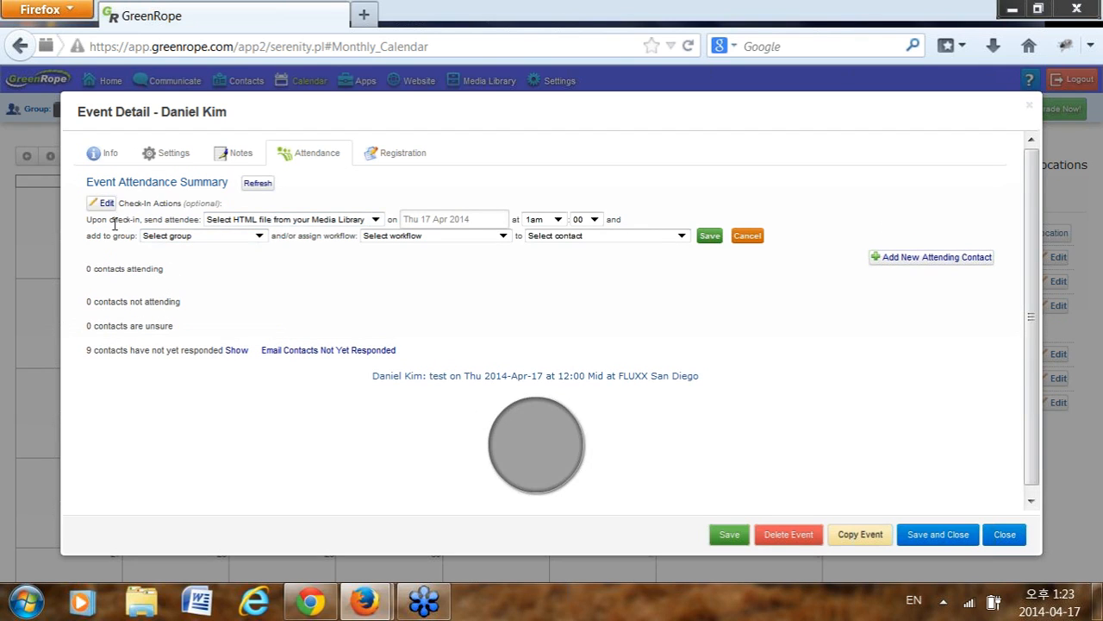
pyautogui.click(337, 221)
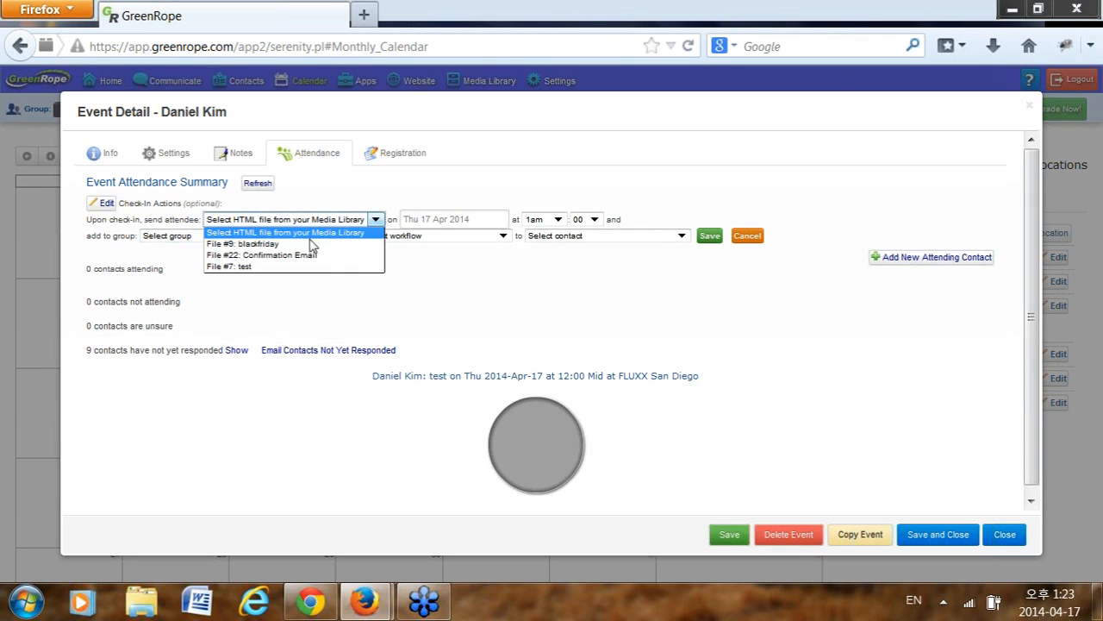
pyautogui.click(306, 246)
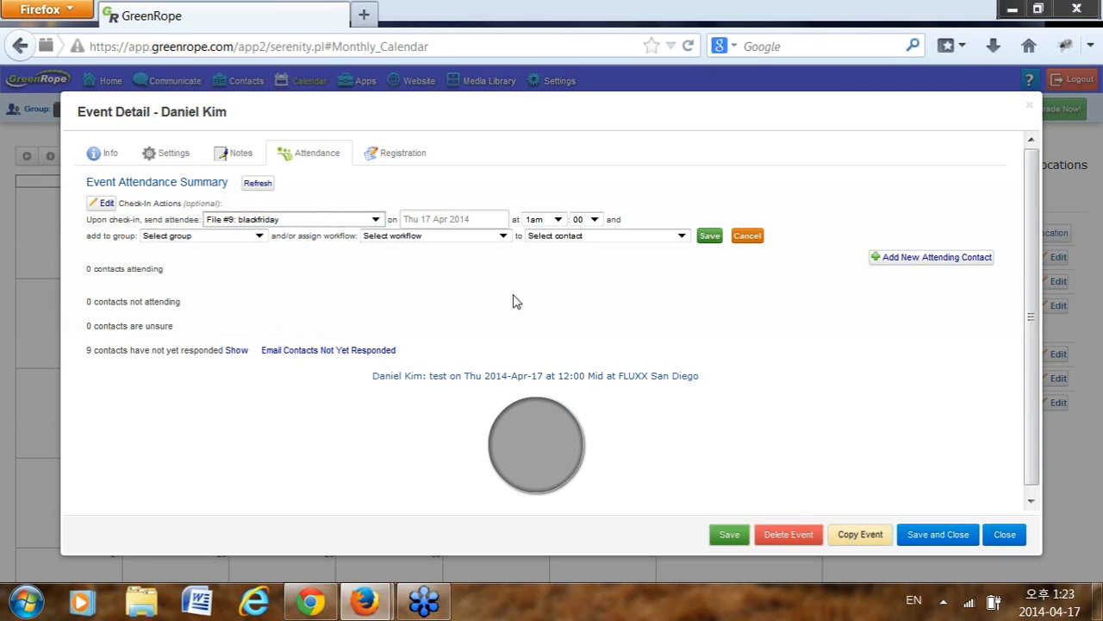
pyautogui.click(550, 238)
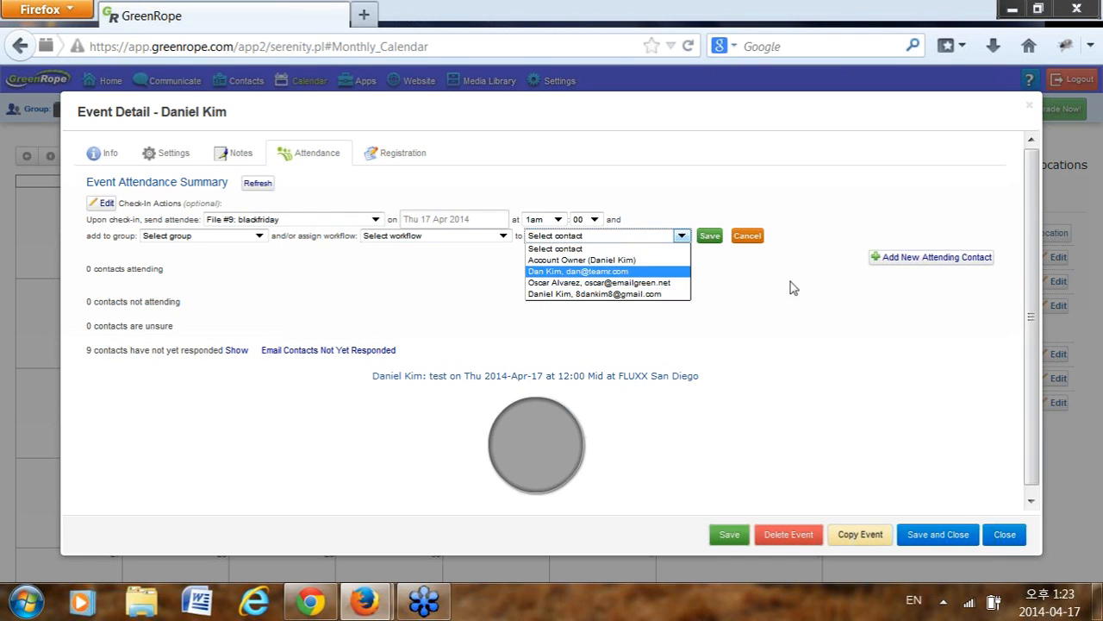
pyautogui.click(597, 262)
pyautogui.click(708, 239)
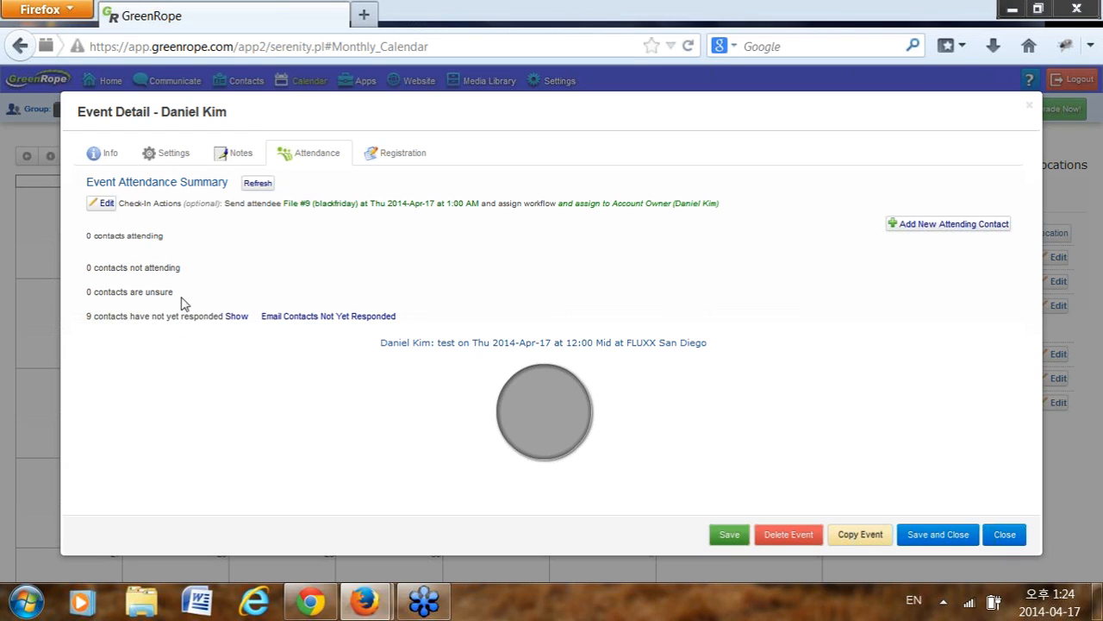
# - Show the contacts who have not yet responded and review their attendance options and the attendance chart
pyautogui.click(237, 318)
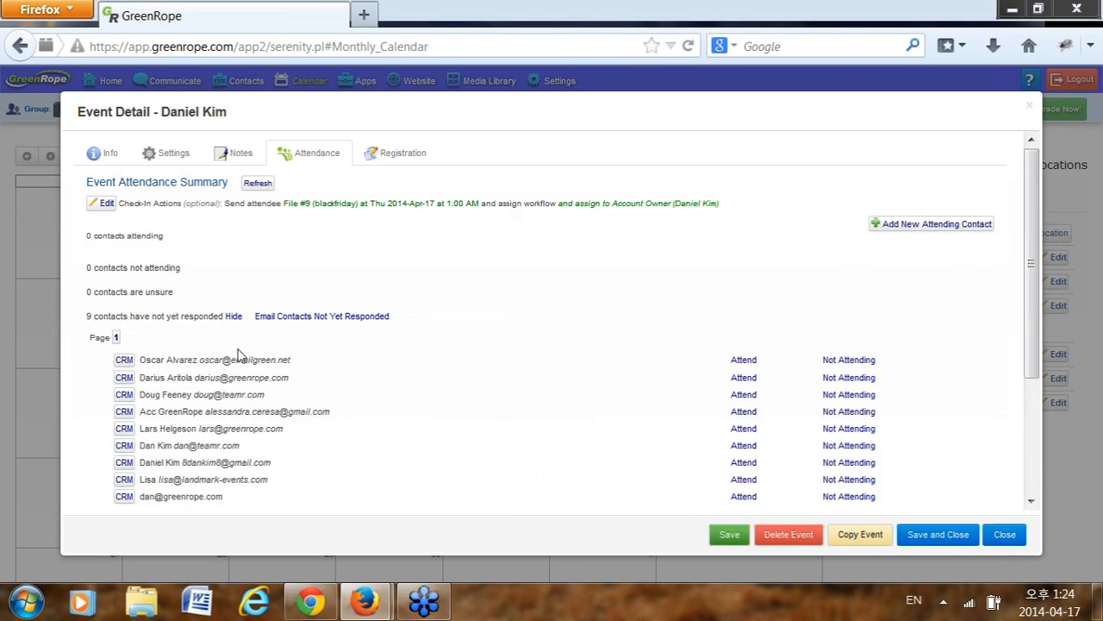
pyautogui.scroll(-2, 293, 362)
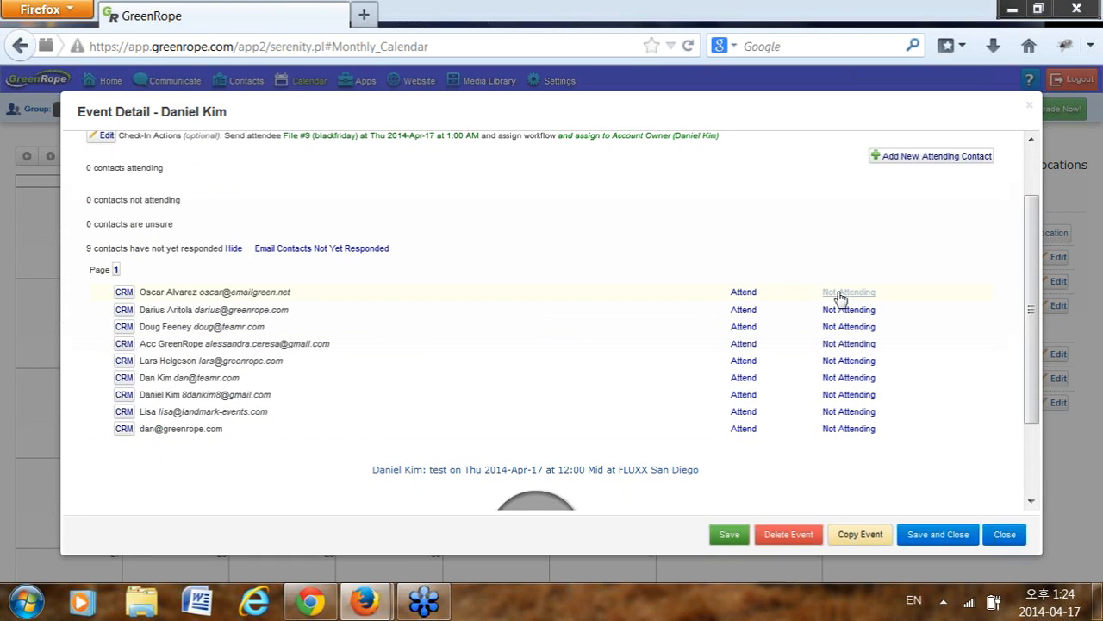
pyautogui.scroll(-3, 626, 395)
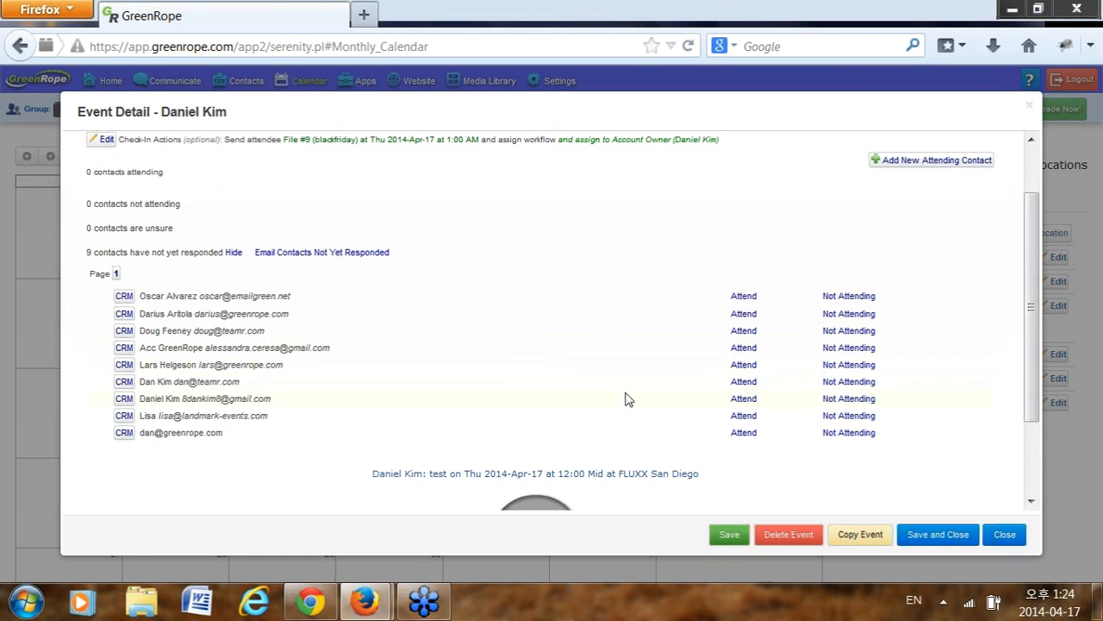
pyautogui.moveTo(520, 477)
pyautogui.scroll(2, 523, 451)
pyautogui.scroll(2, 520, 450)
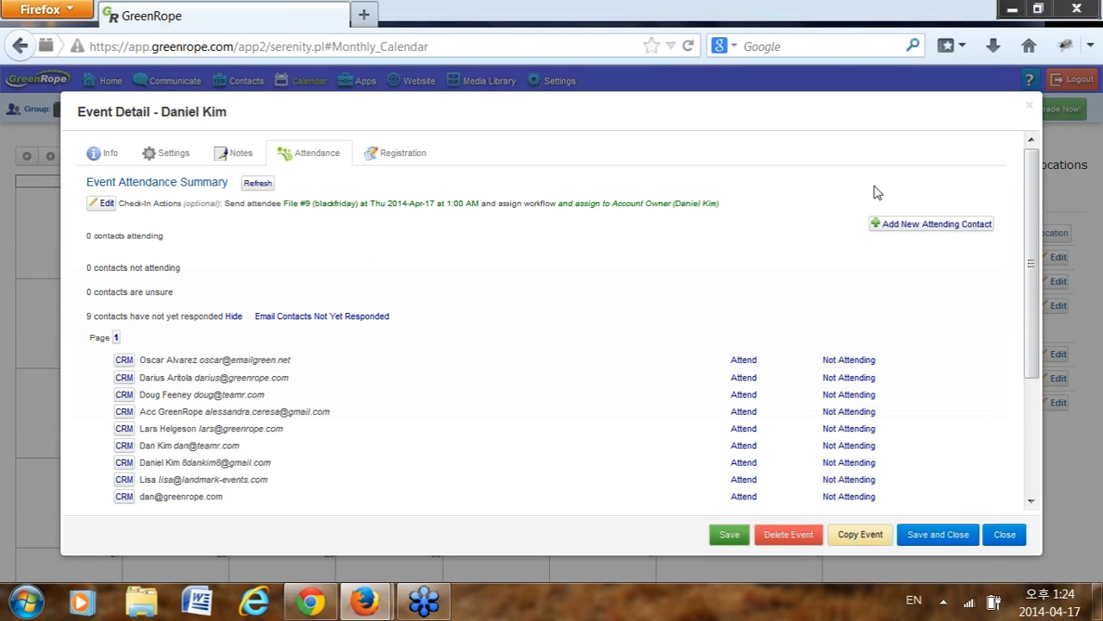
pyautogui.scroll(-3, 754, 315)
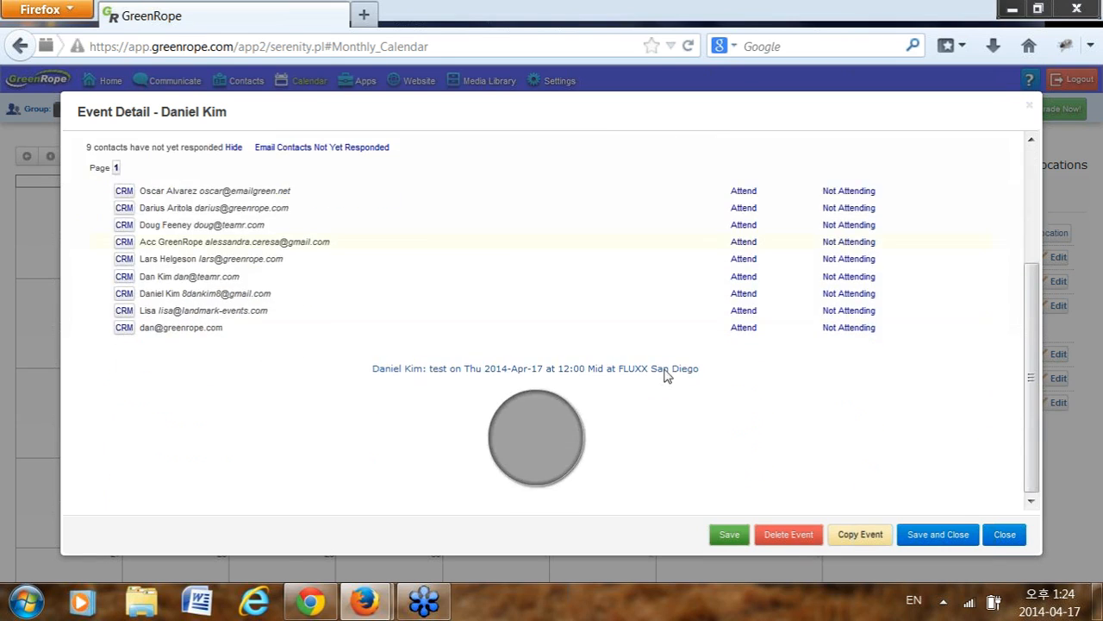
pyautogui.click(553, 446)
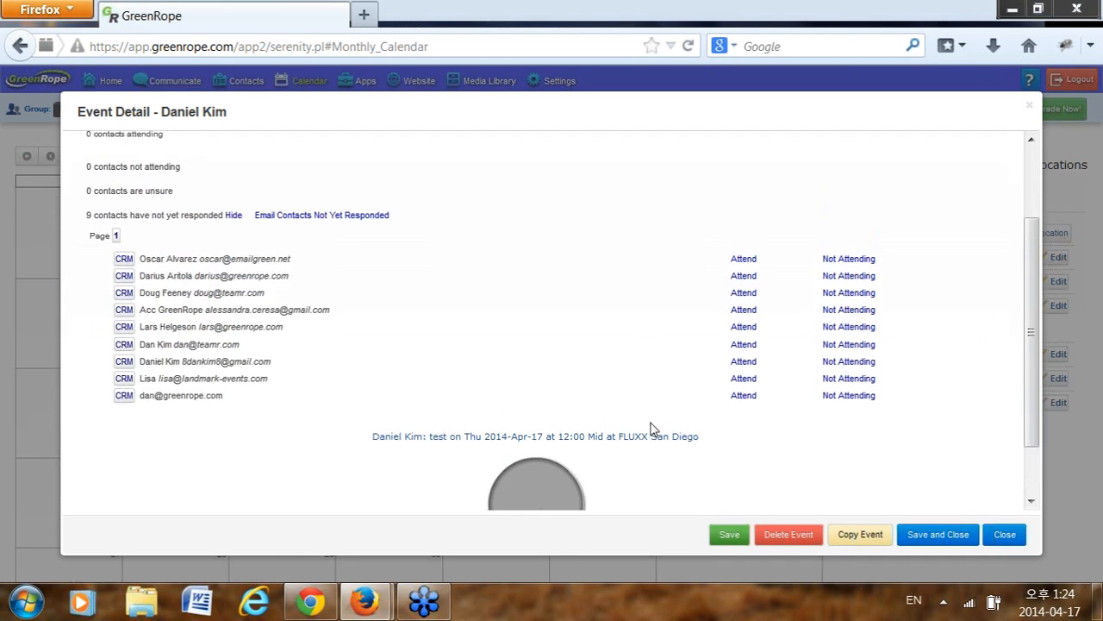
# - Start a new registration option for the April 17 event and look through the available option types
pyautogui.moveTo(545, 426)
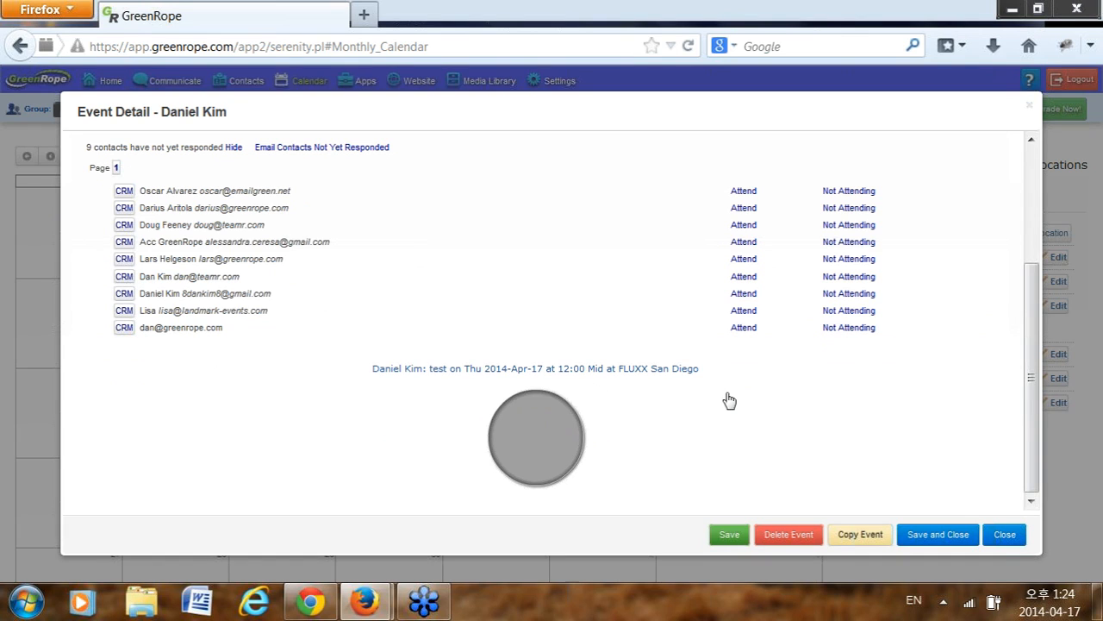
pyautogui.scroll(4, 717, 404)
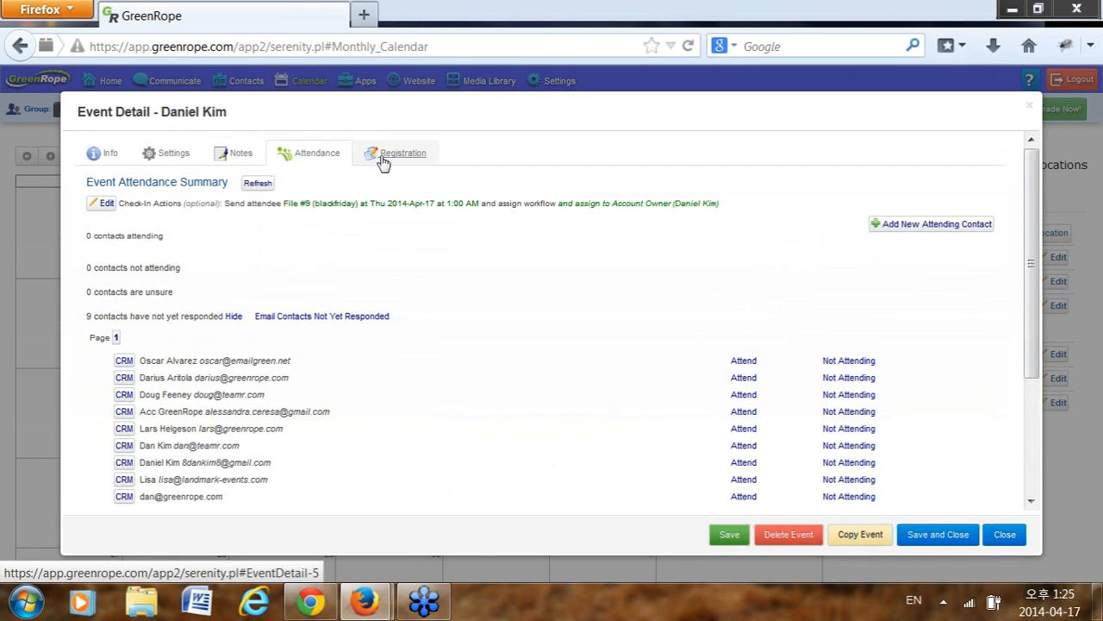
pyautogui.click(384, 163)
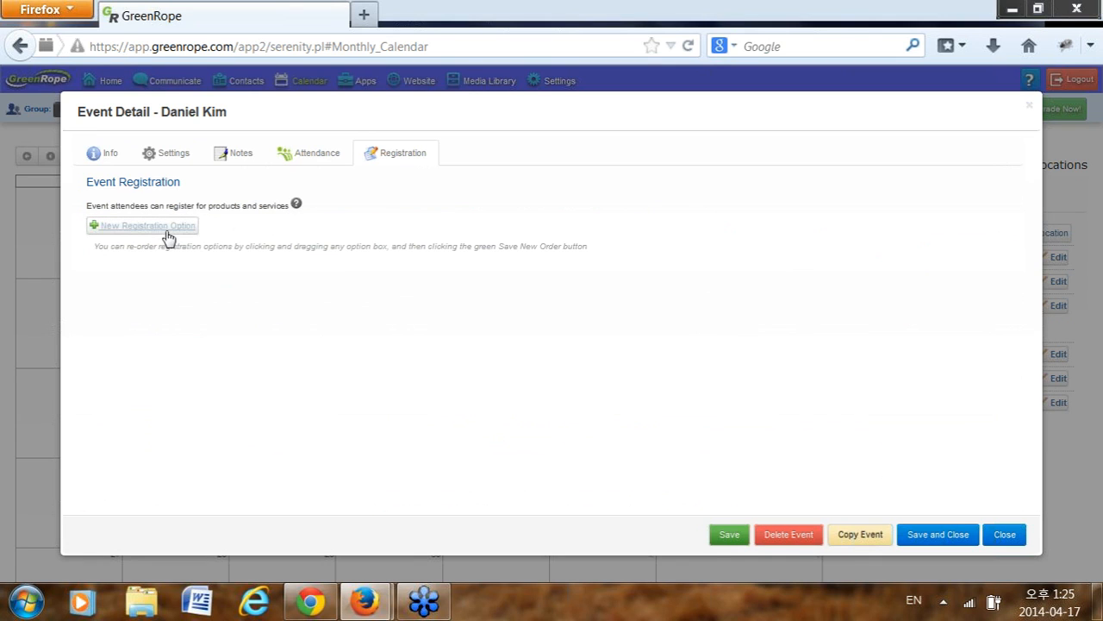
pyautogui.click(168, 234)
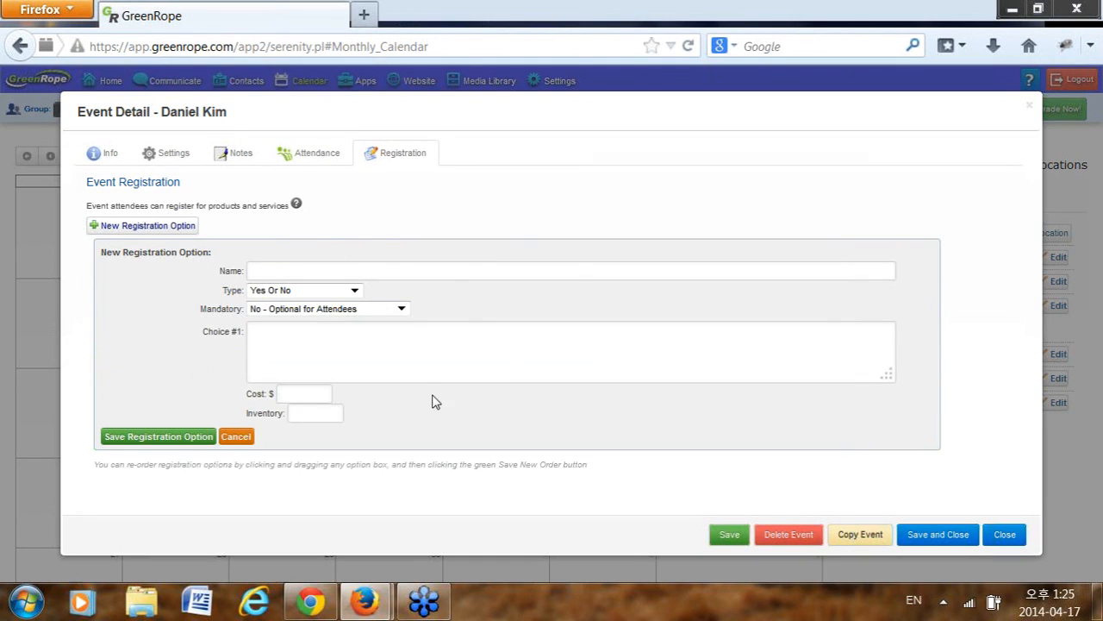
pyautogui.click(263, 272)
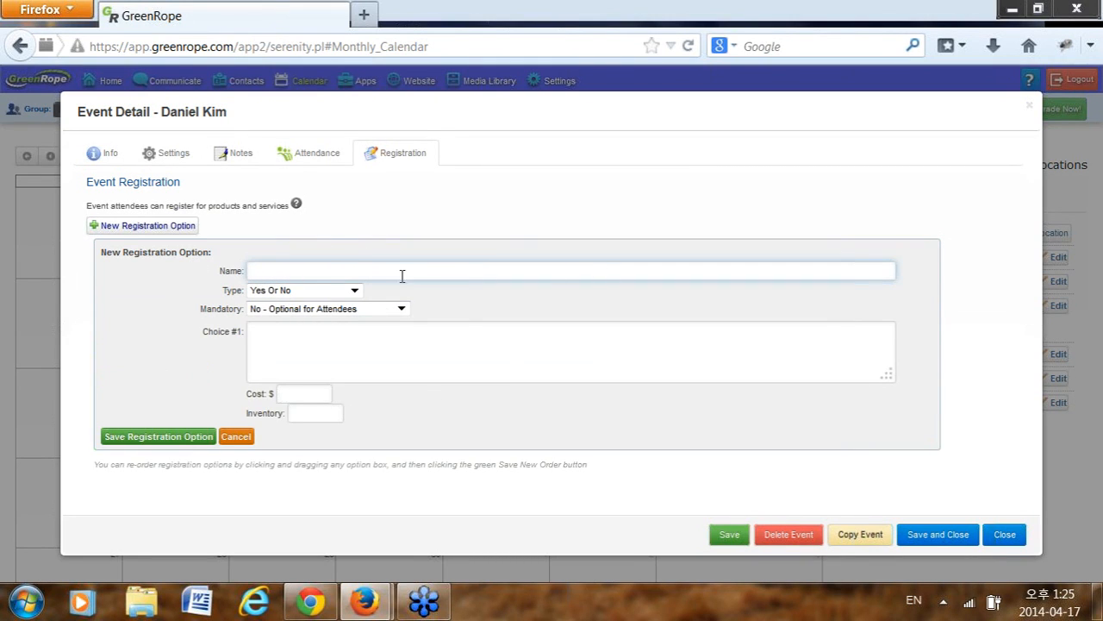
pyautogui.click(299, 290)
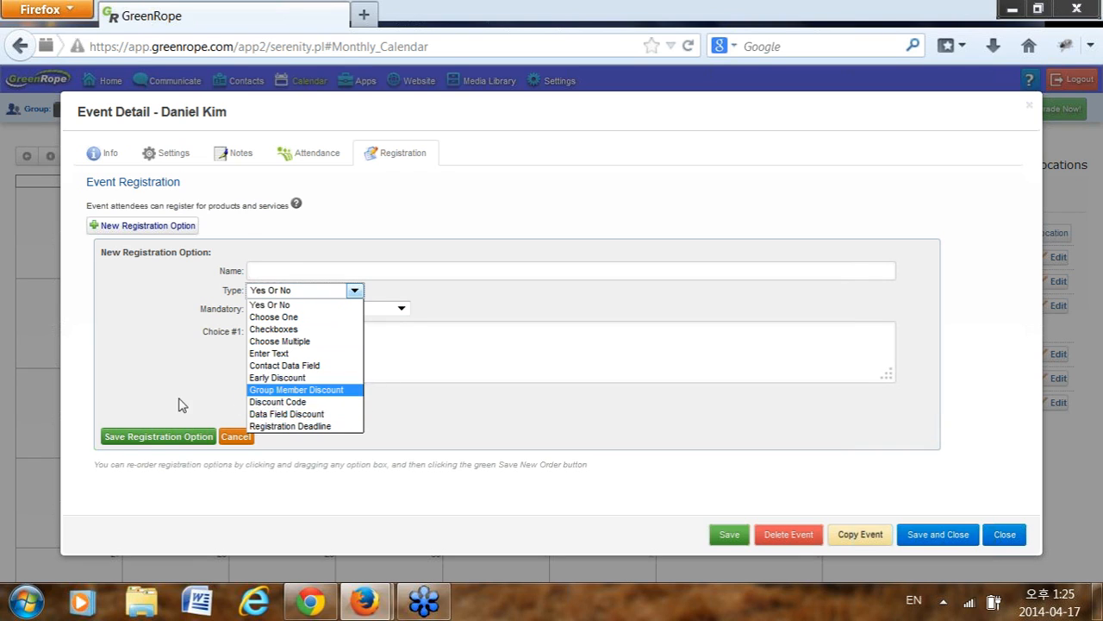
pyautogui.click(152, 375)
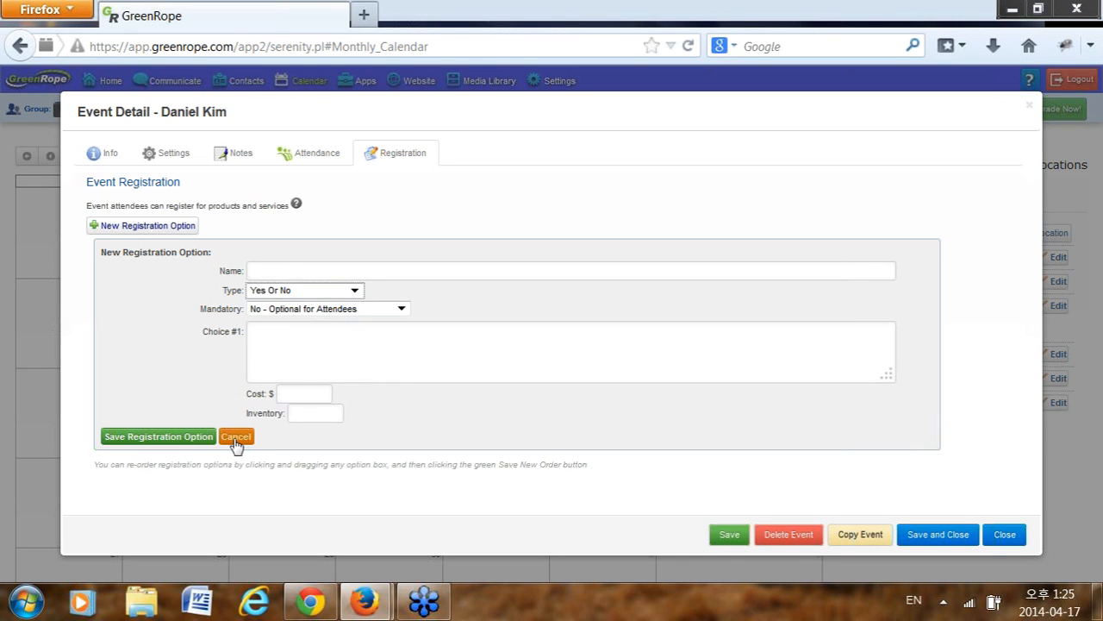
# - Review the new registration option's choice text, mandatory setting, cost and inventory fields
pyautogui.click(289, 393)
pyautogui.click(278, 326)
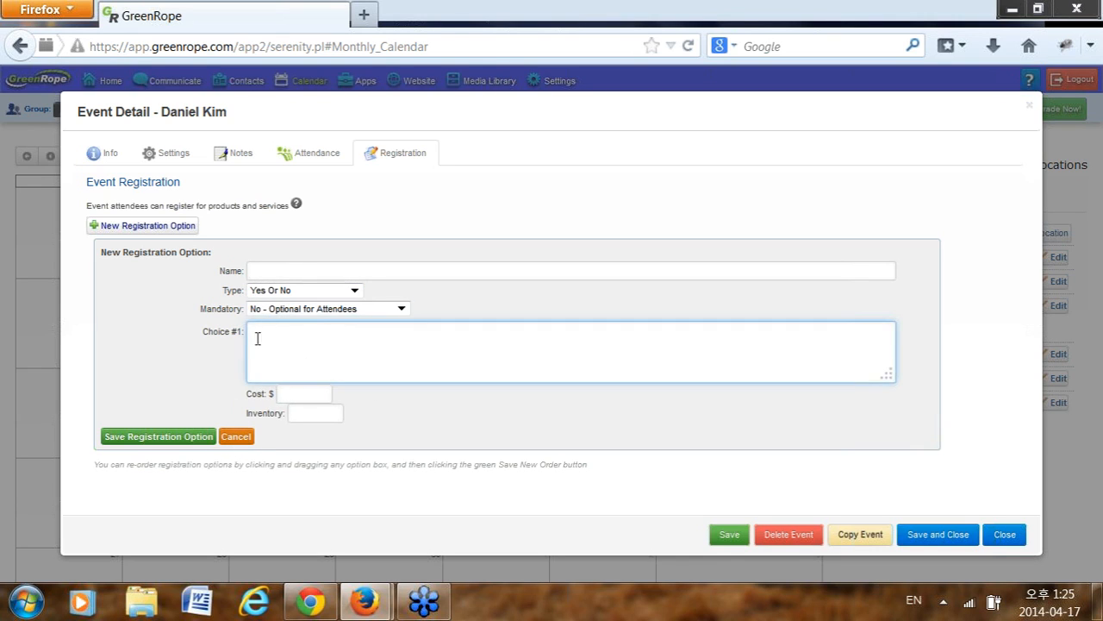
pyautogui.click(345, 312)
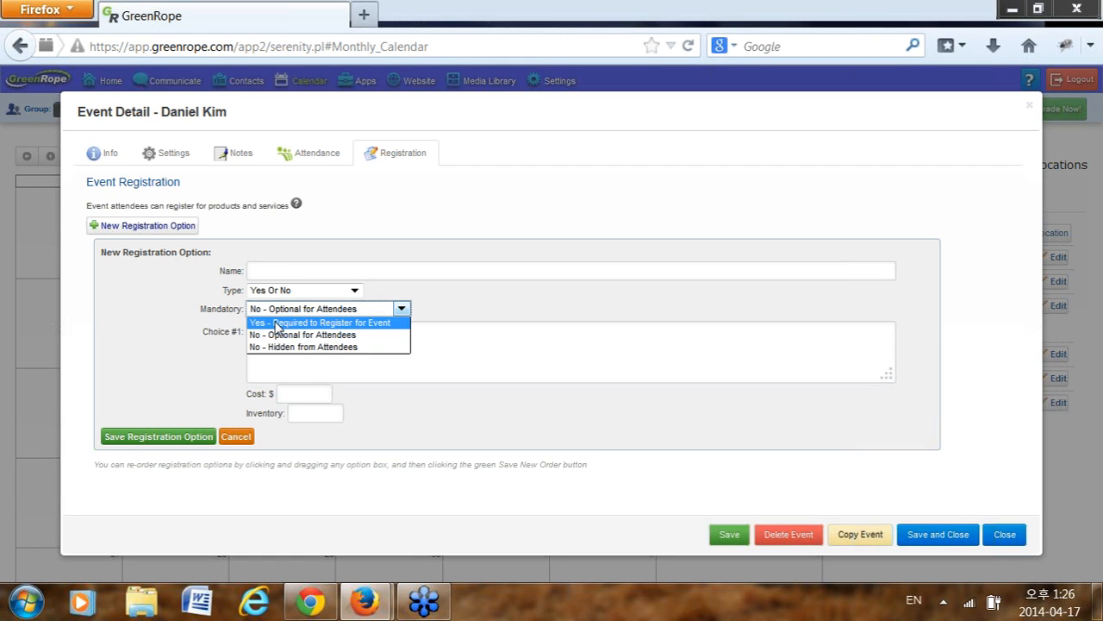
pyautogui.click(154, 338)
pyautogui.click(311, 394)
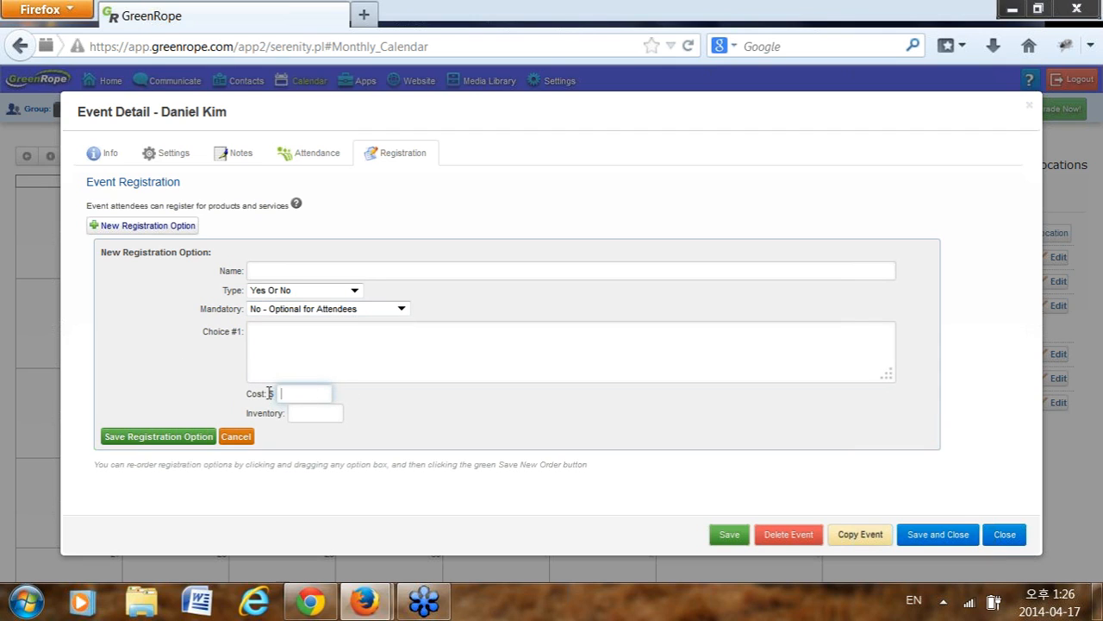
pyautogui.click(295, 412)
# - Read the help text on event registration and close the event without saving the option
pyautogui.moveTo(297, 205)
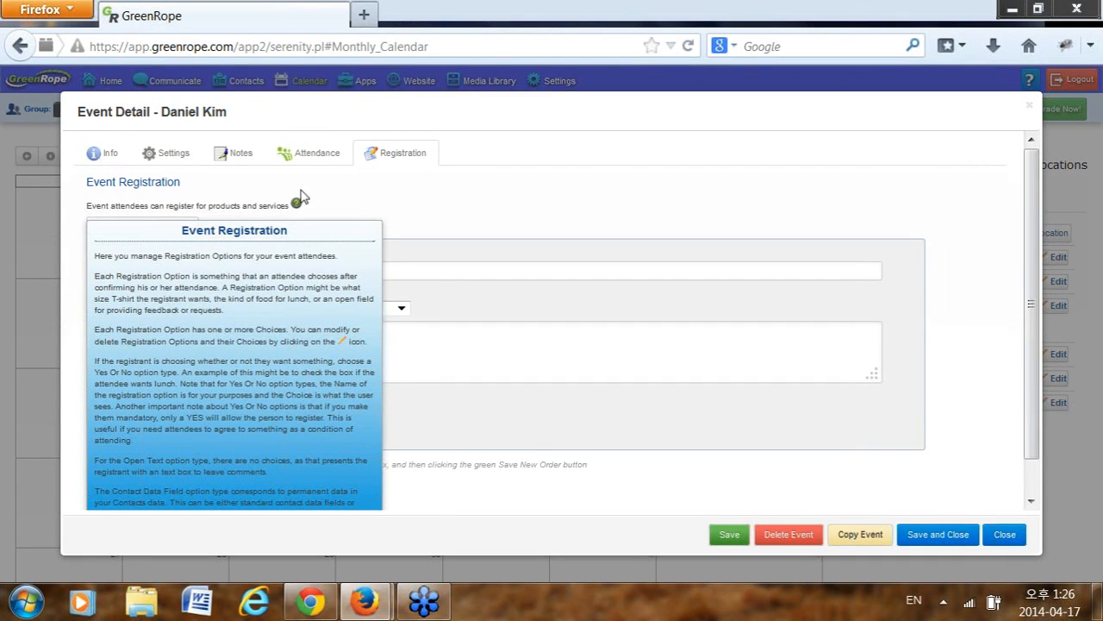
pyautogui.scroll(-1, 212, 298)
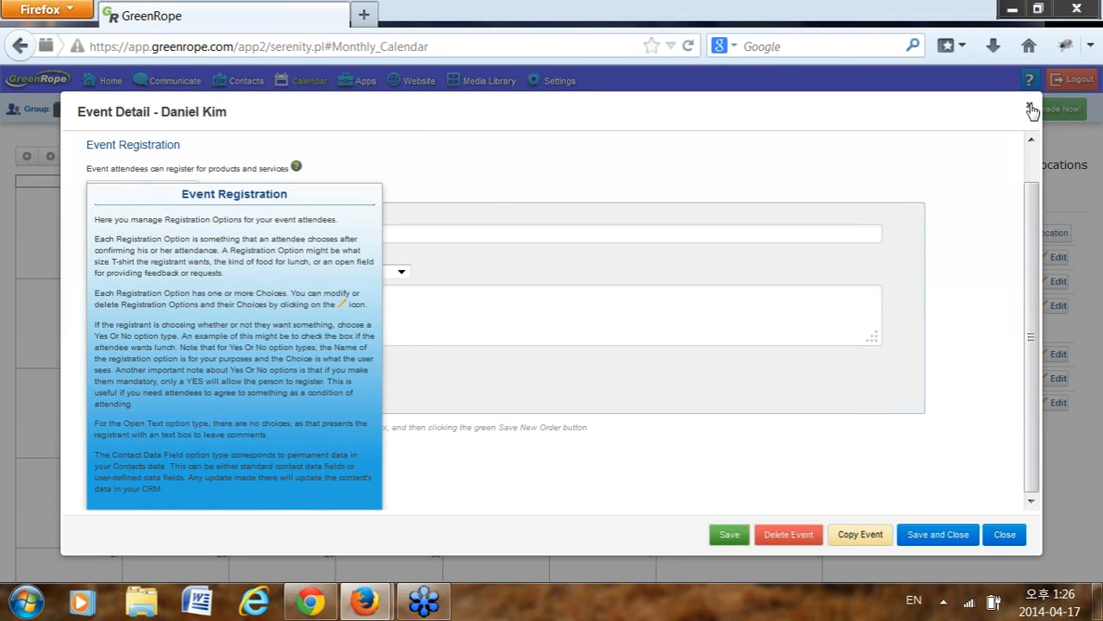
pyautogui.click(1007, 536)
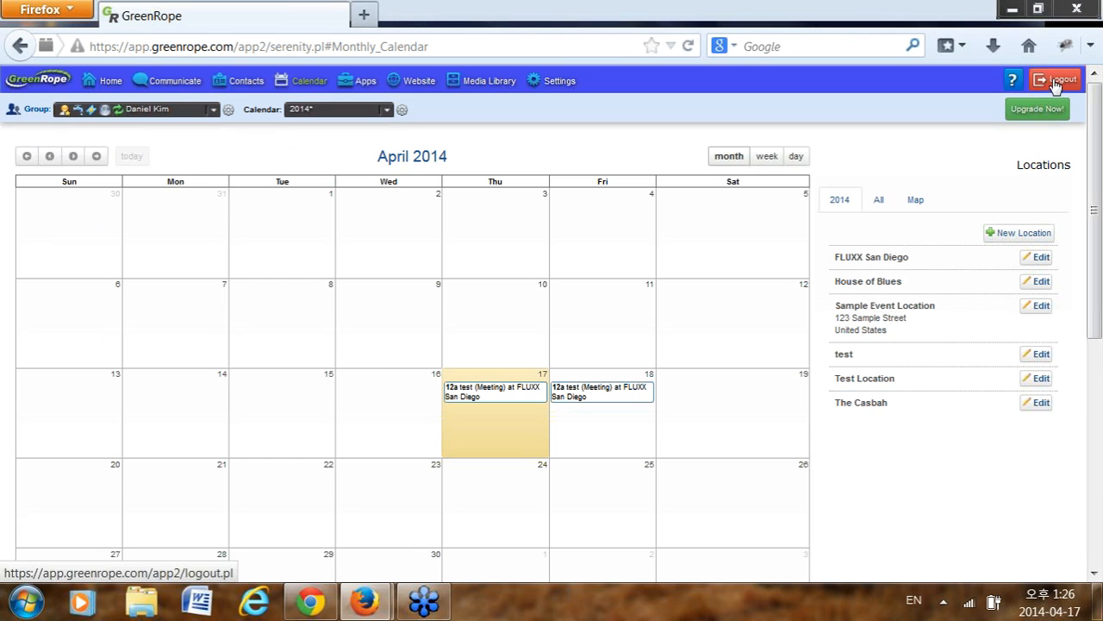
# - Open the in-depth video tutorial Lesson 5a - Calendar/Event Settings in the help center, and return to the monthly calendar
pyautogui.click(1011, 81)
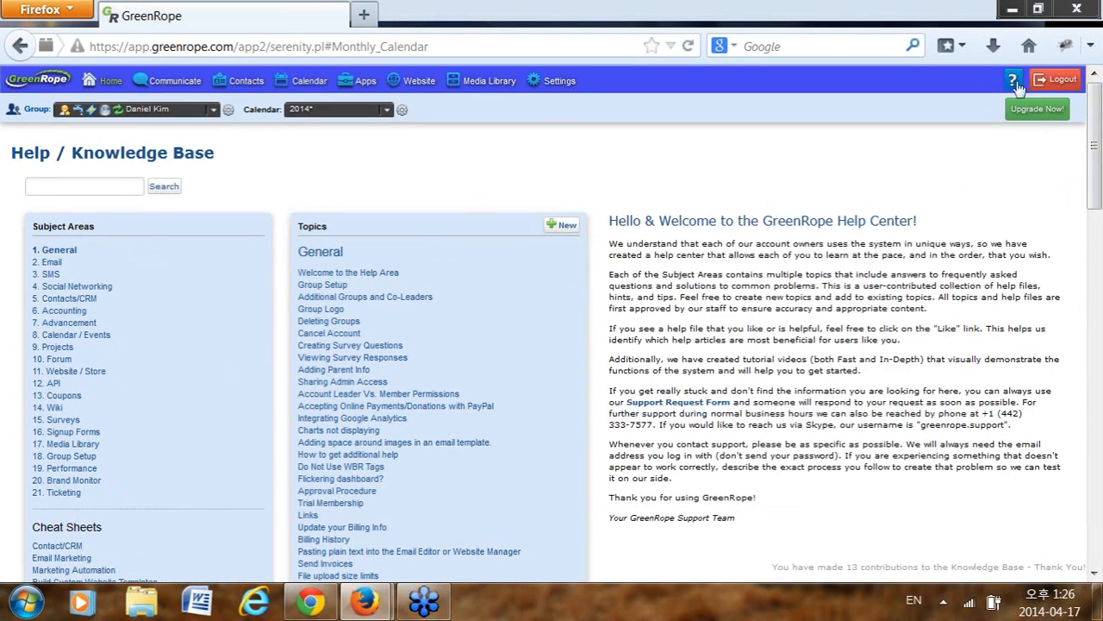
pyautogui.scroll(-10, 195, 230)
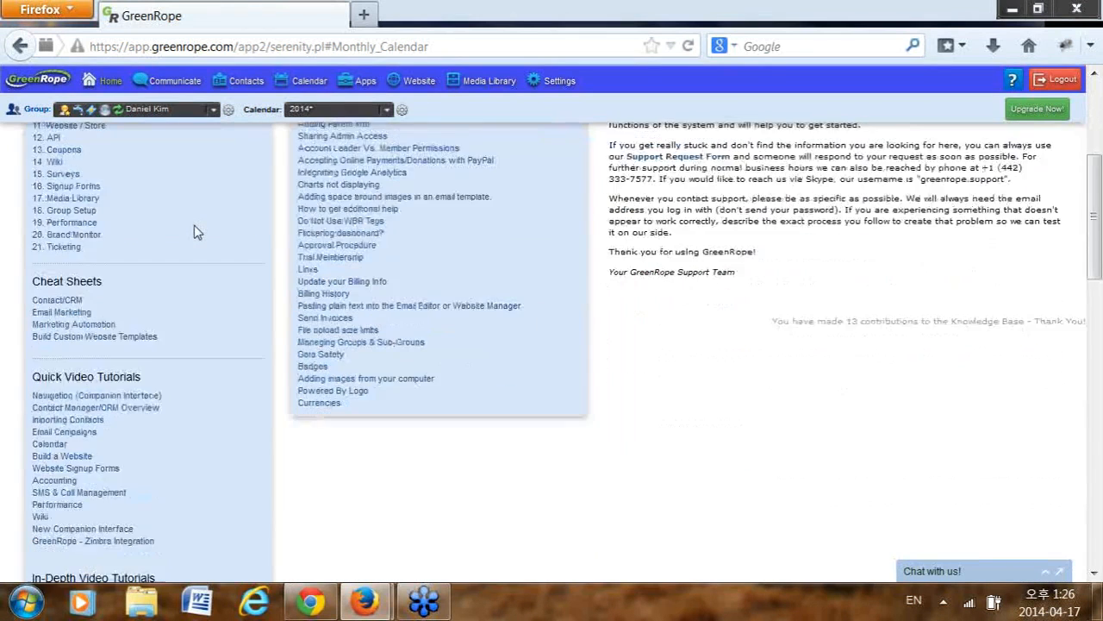
pyautogui.scroll(-2, 194, 231)
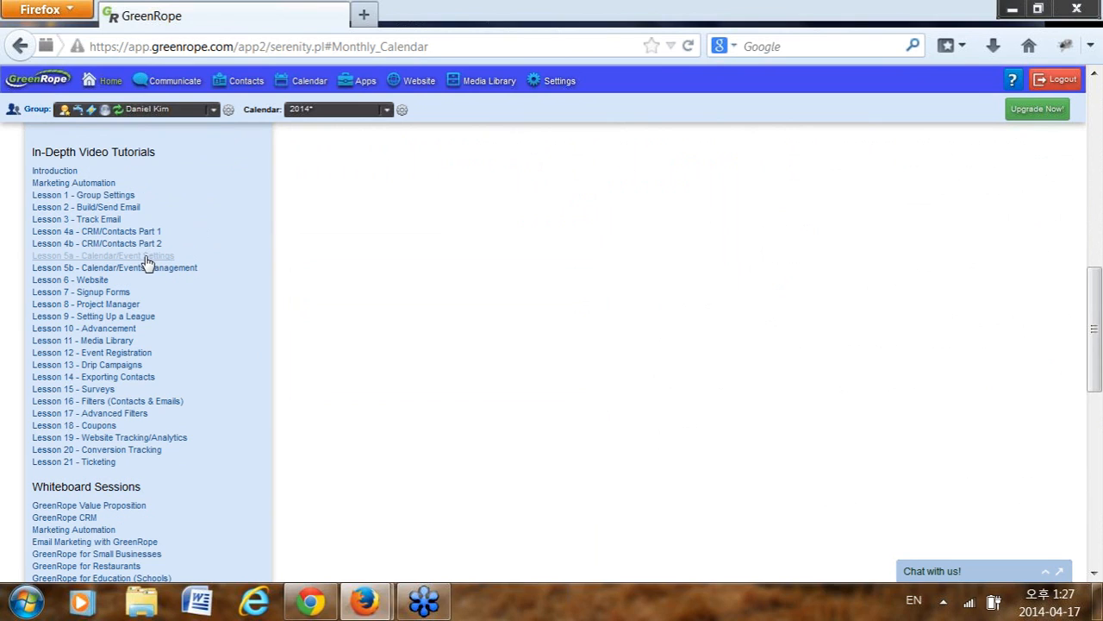
pyautogui.click(146, 257)
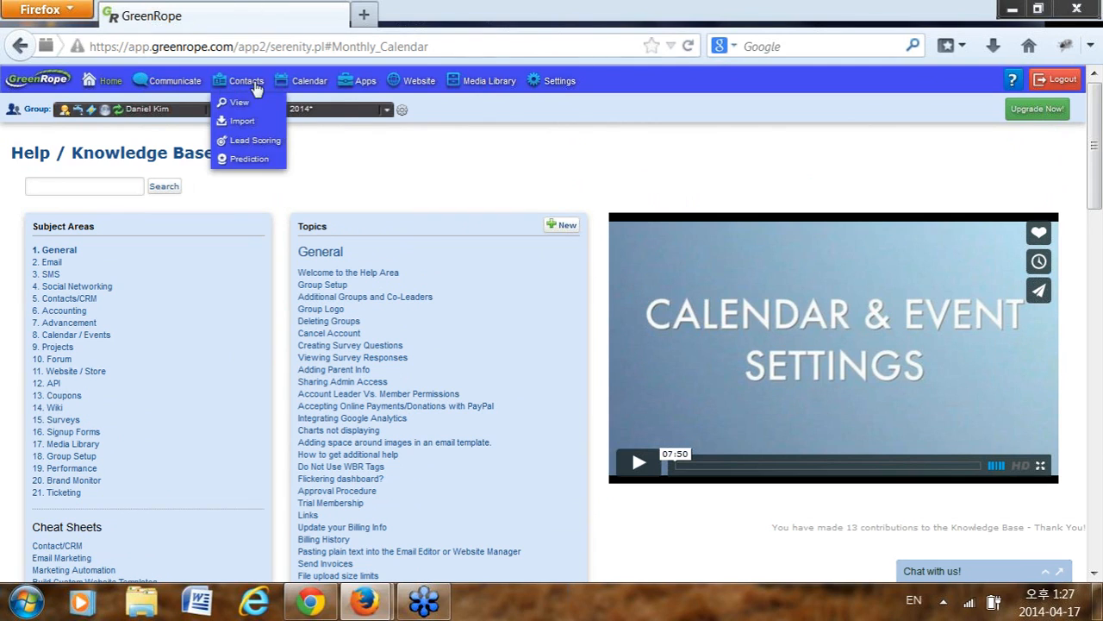
pyautogui.click(306, 83)
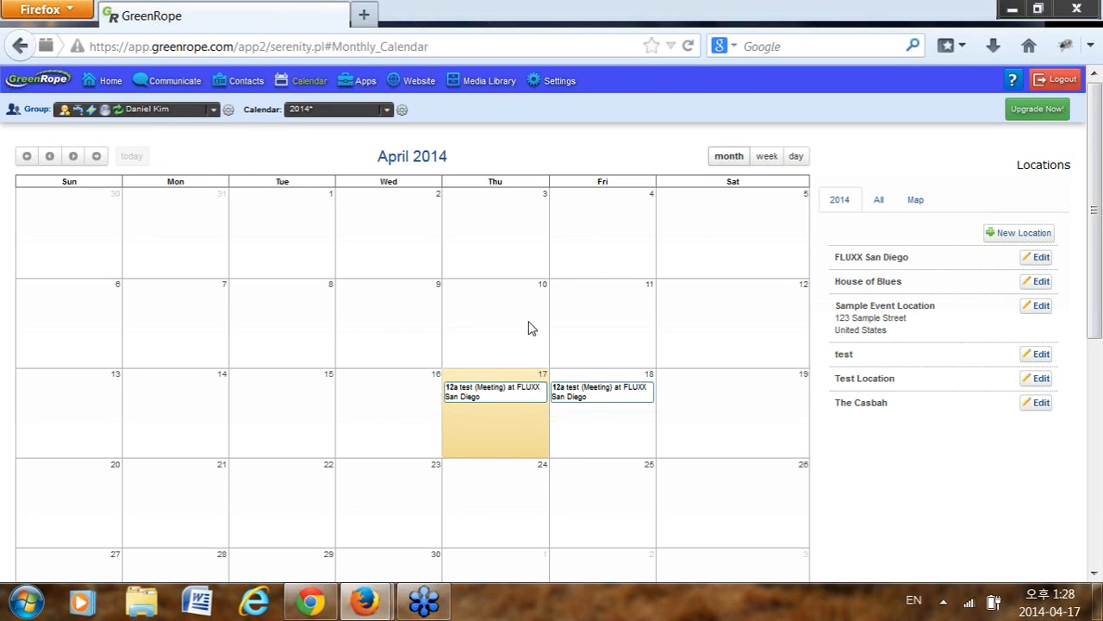
# - Start a new email and change its recipient filter to select from All Contacts
pyautogui.click(183, 86)
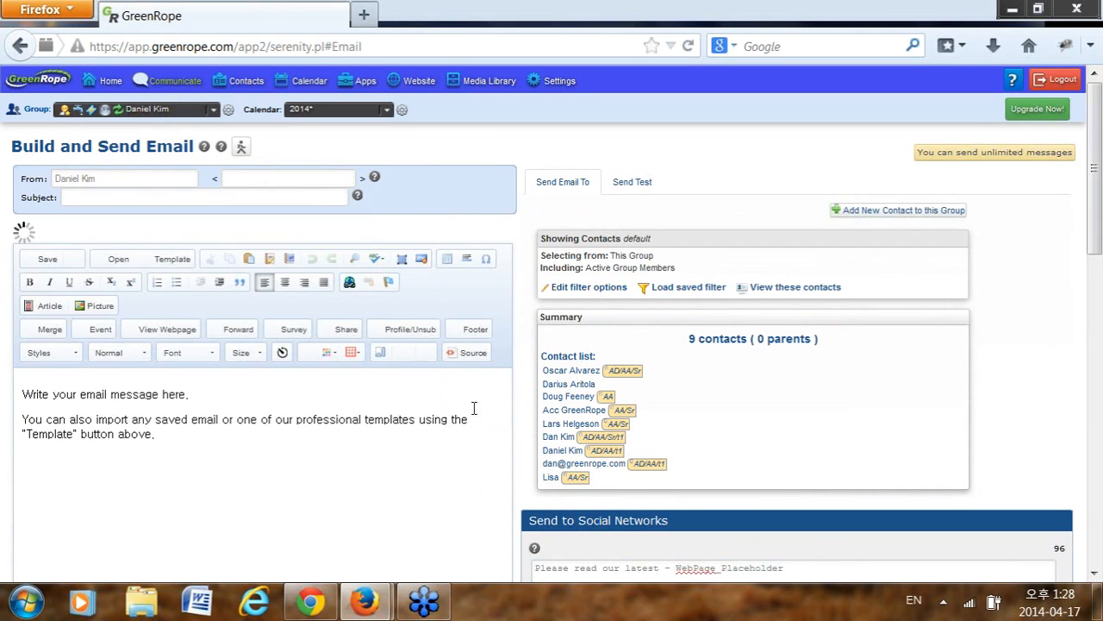
pyautogui.click(601, 293)
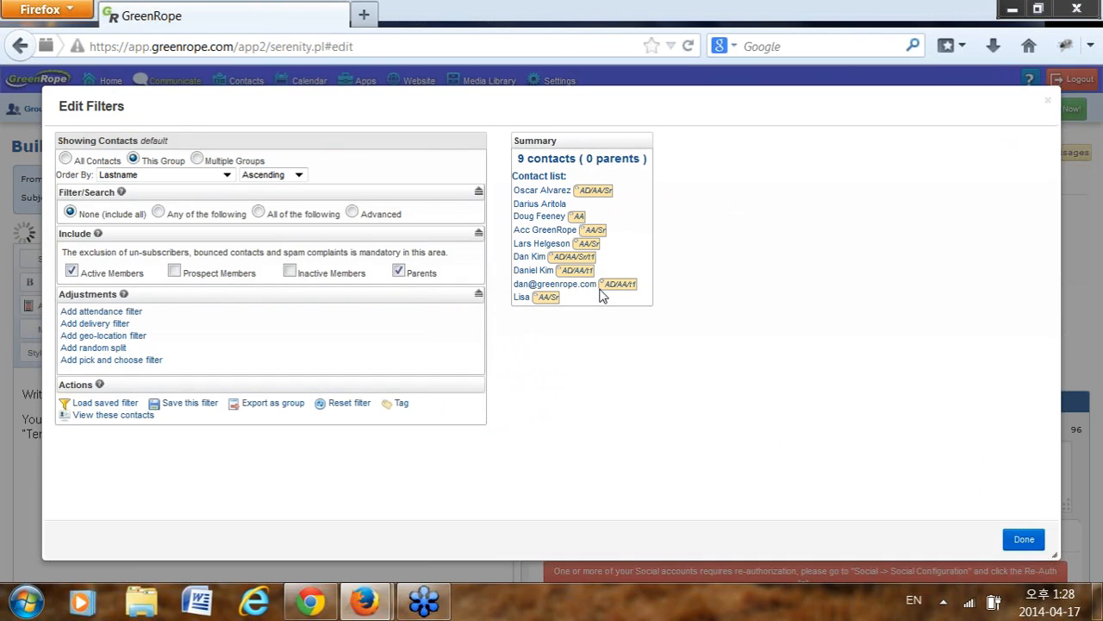
pyautogui.click(65, 161)
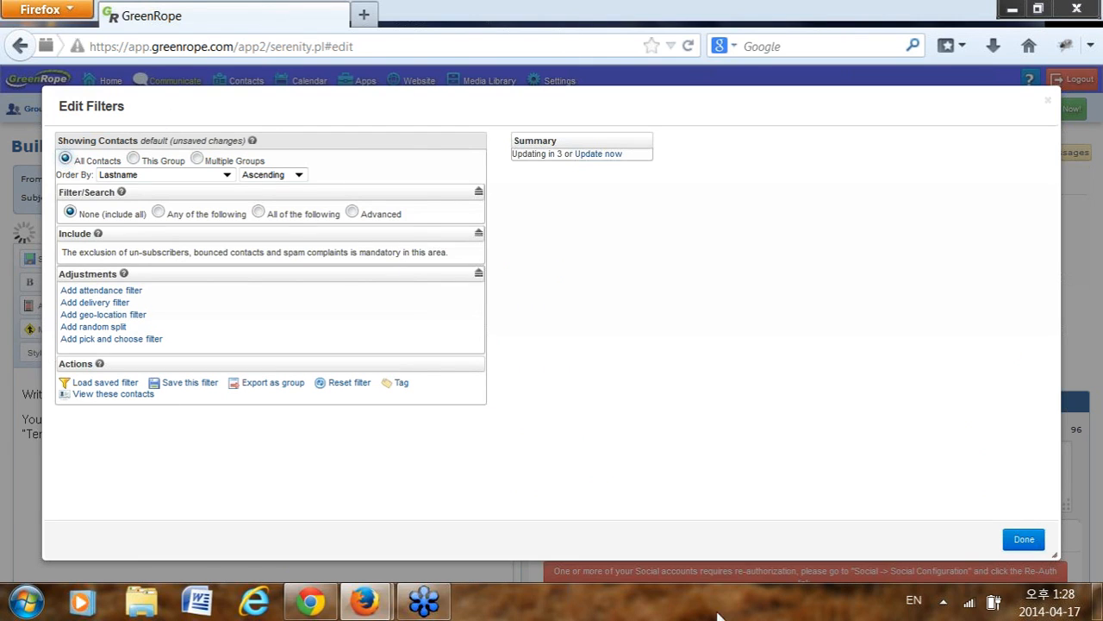
pyautogui.click(601, 154)
pyautogui.click(1023, 541)
# - Replace the default email body with an event RSVP placeholder for the test Meeting on Thu 2014-Apr-17
pyautogui.moveTo(207, 447); pyautogui.dragTo(4, 398)
pyautogui.press('Delete')
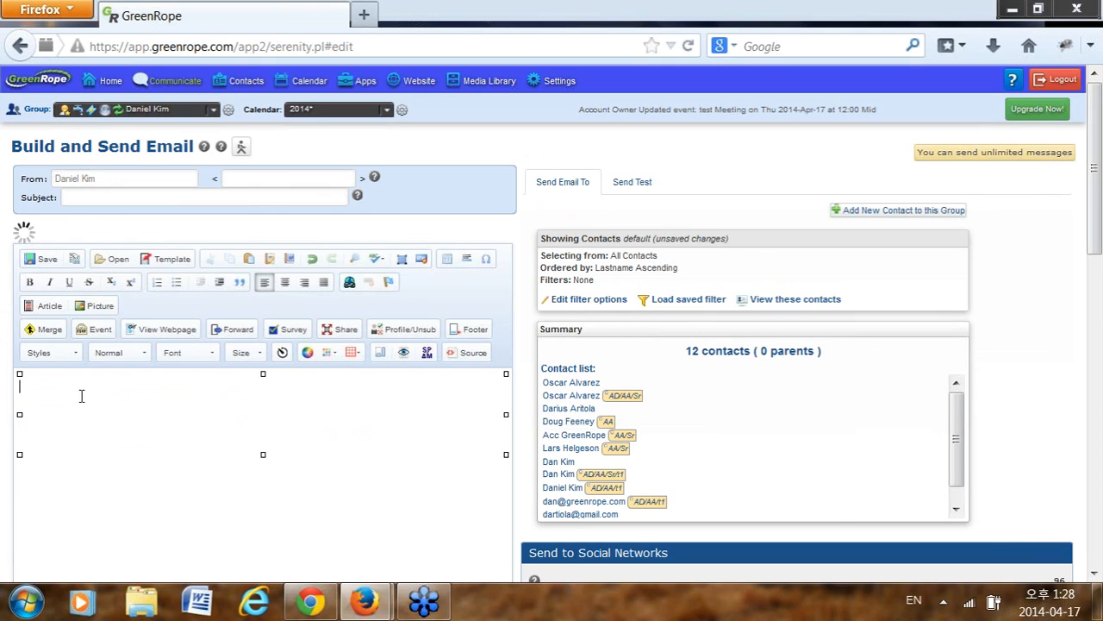
pyautogui.click(98, 334)
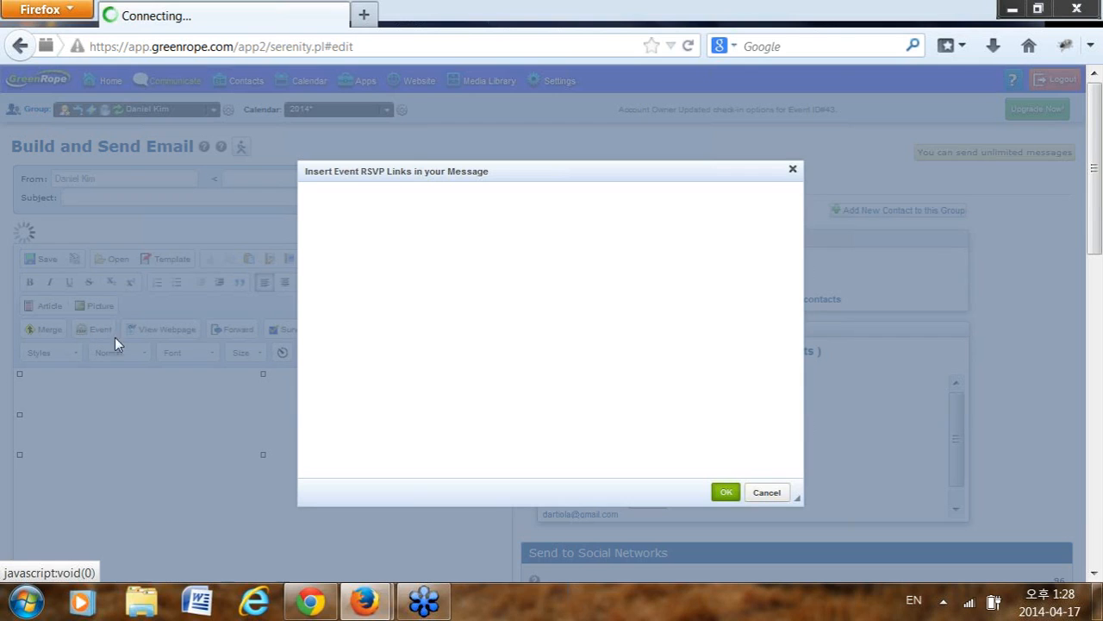
pyautogui.click(777, 496)
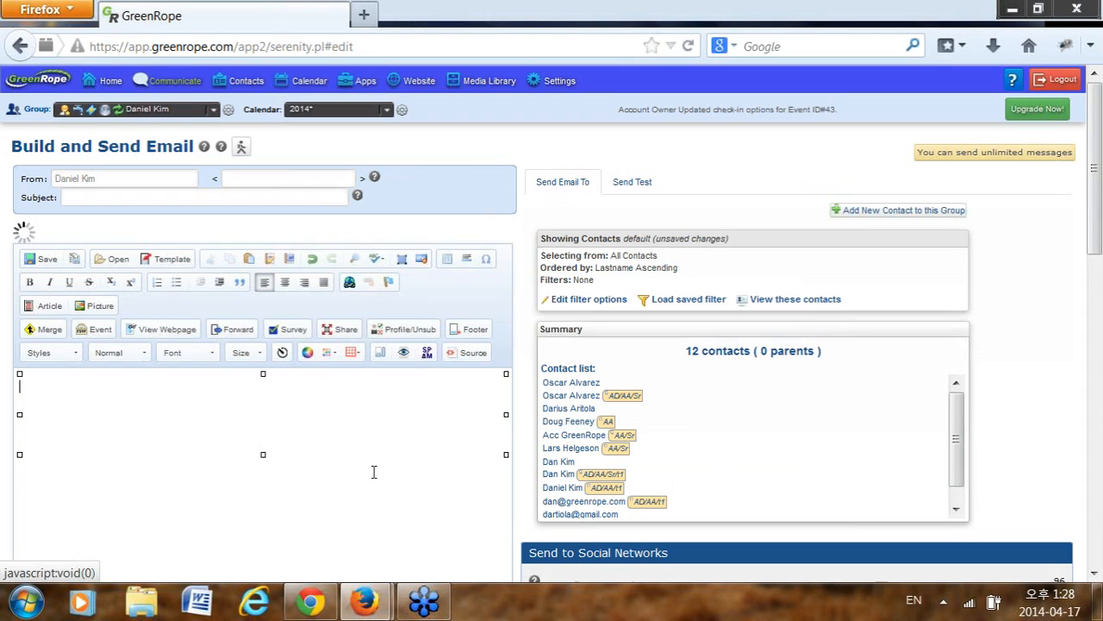
pyautogui.click(94, 333)
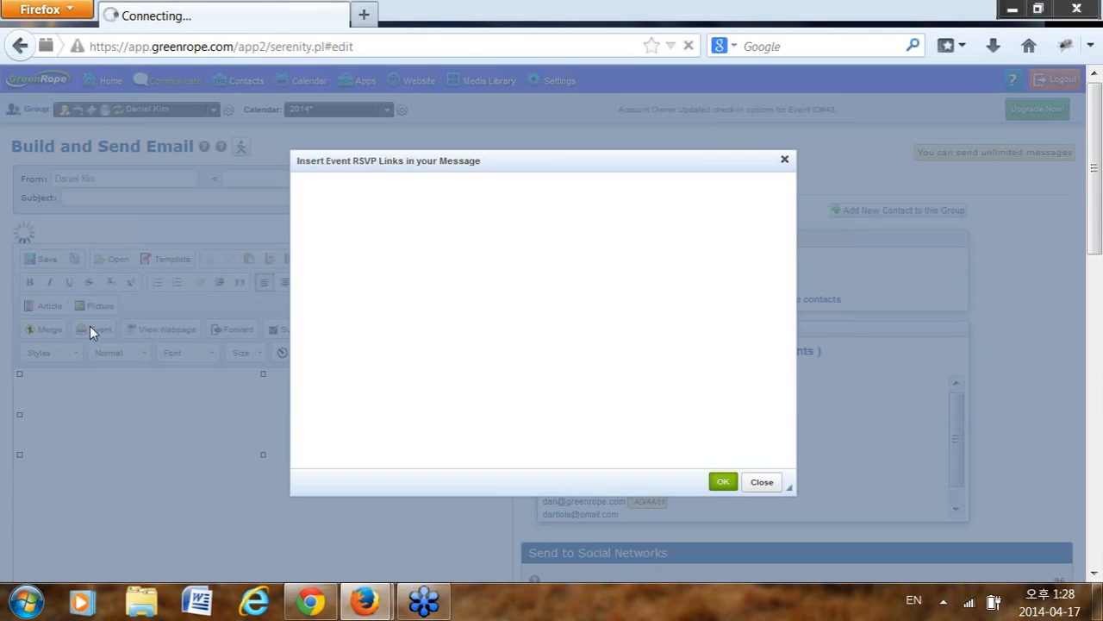
pyautogui.click(390, 226)
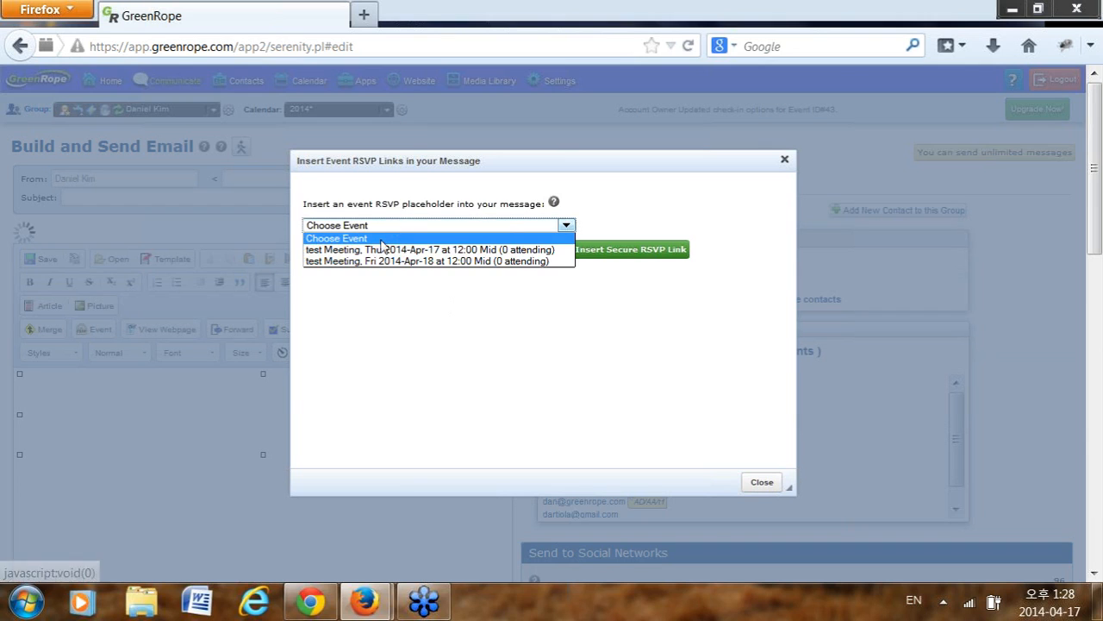
pyautogui.click(373, 248)
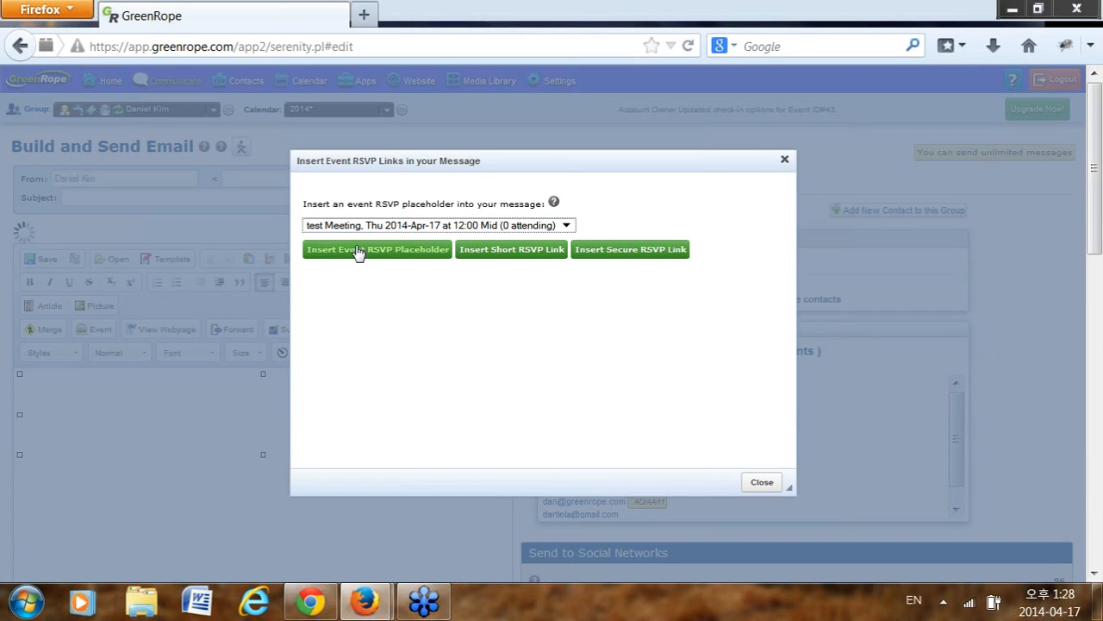
pyautogui.click(352, 259)
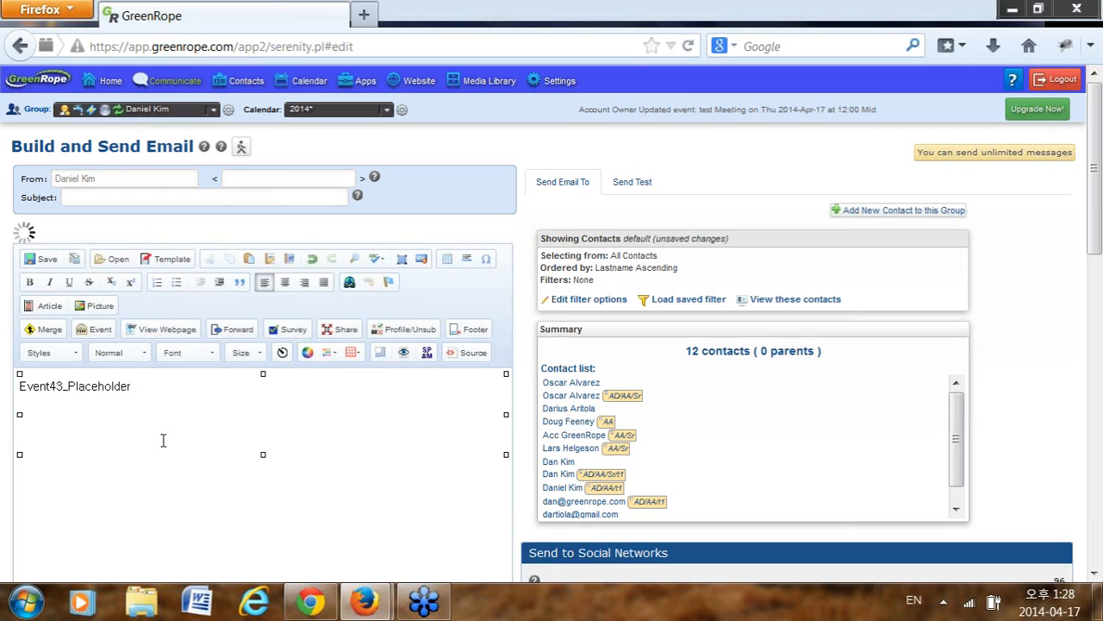
# - Preview the email to check how the RSVP placeholder renders, and close the preview
pyautogui.click(404, 353)
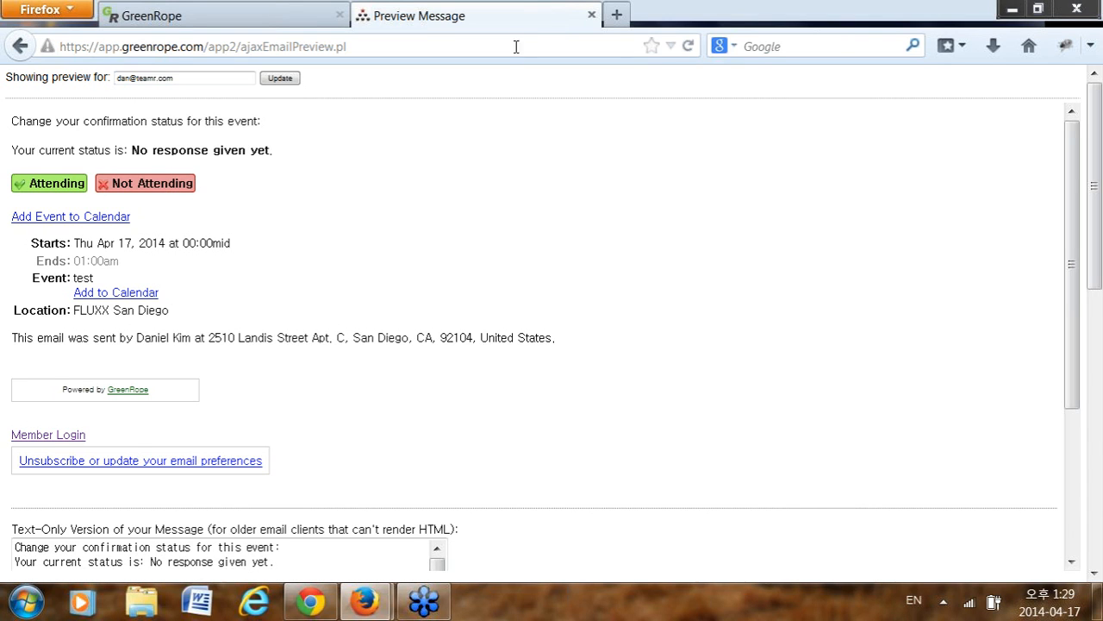
pyautogui.click(592, 14)
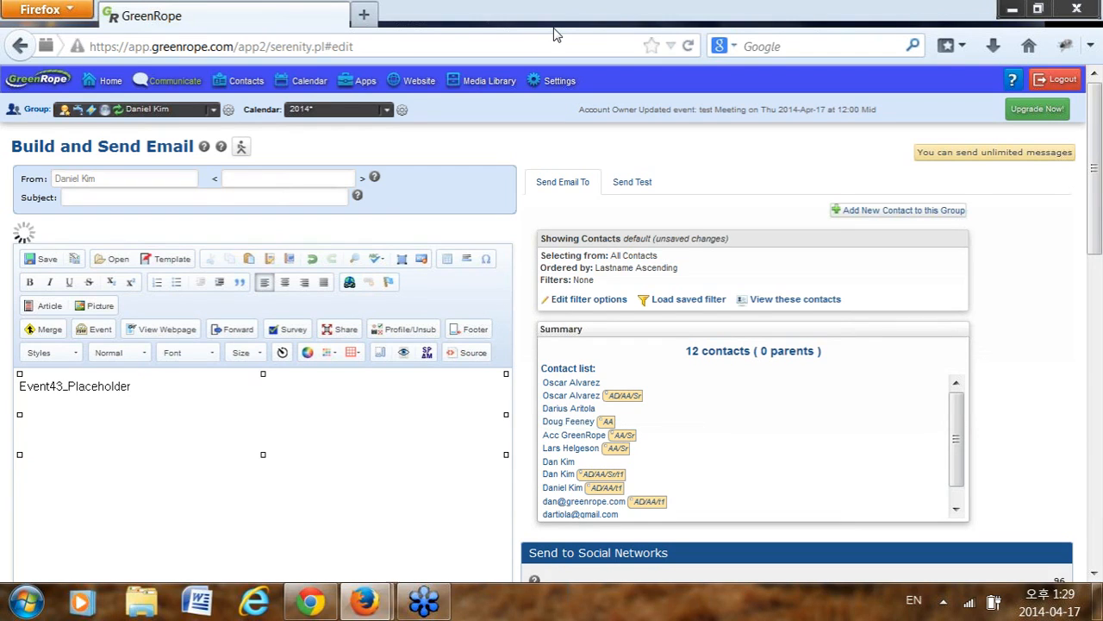
# - Return to the monthly calendar and list the April 17 event's contacts who have not yet responded
pyautogui.click(306, 84)
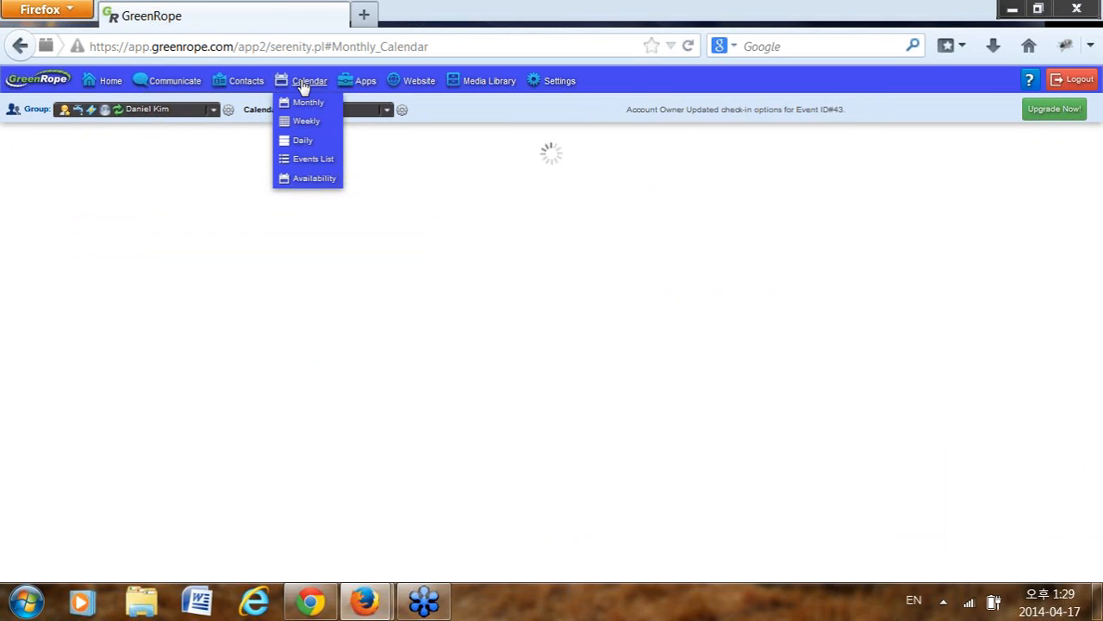
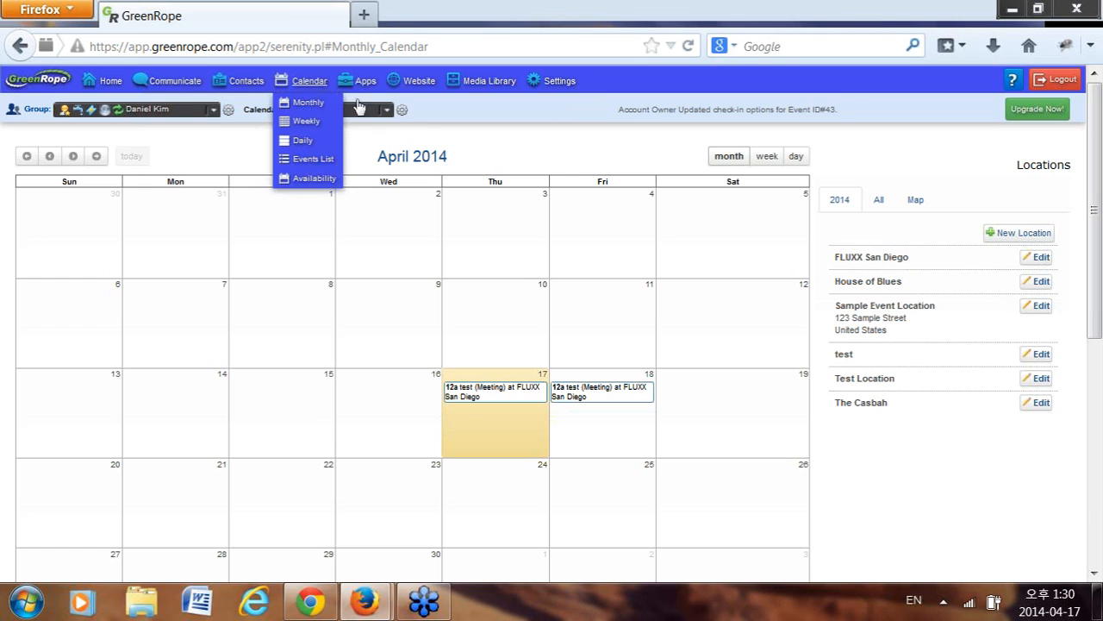
pyautogui.click(457, 392)
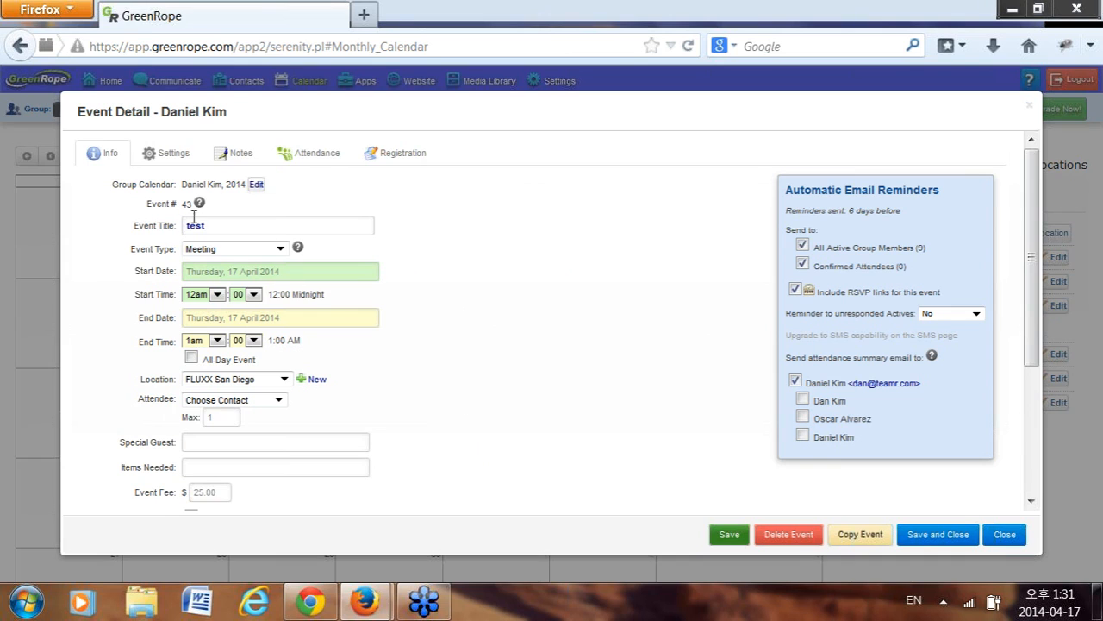
pyautogui.click(314, 155)
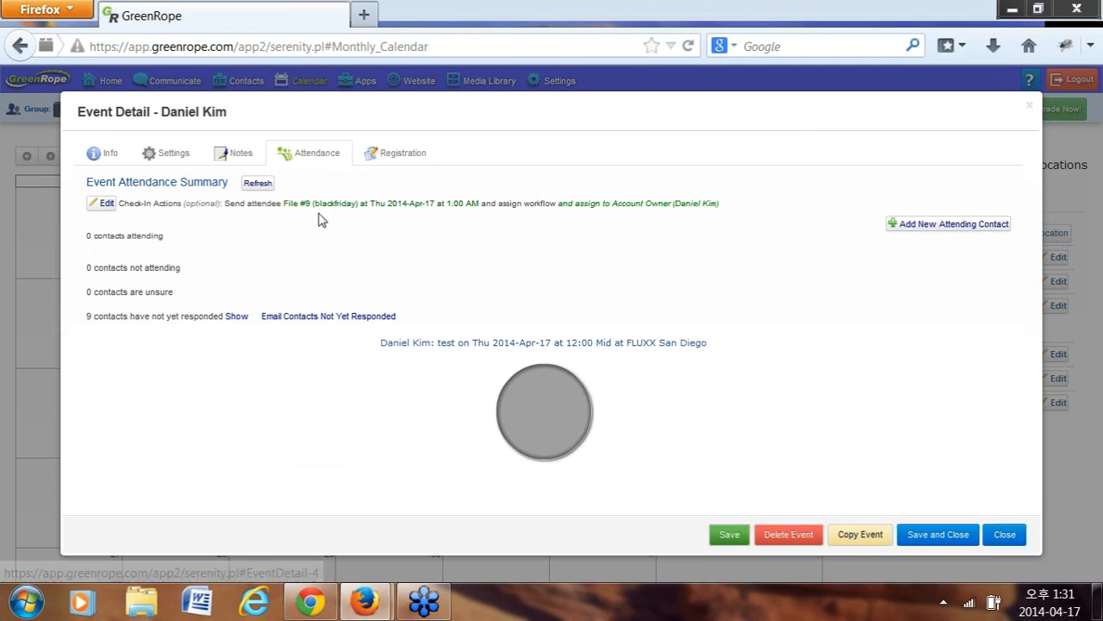
pyautogui.click(235, 317)
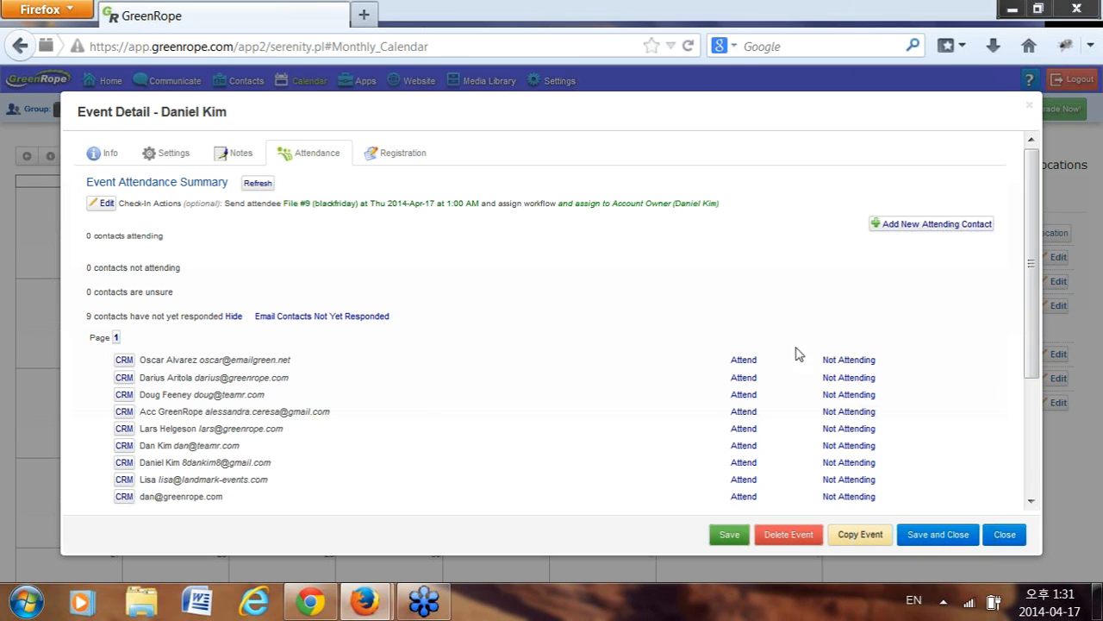
# - Close the event details and open the calendar settings to review the appointment booking option and the event type defaults
pyautogui.click(1020, 539)
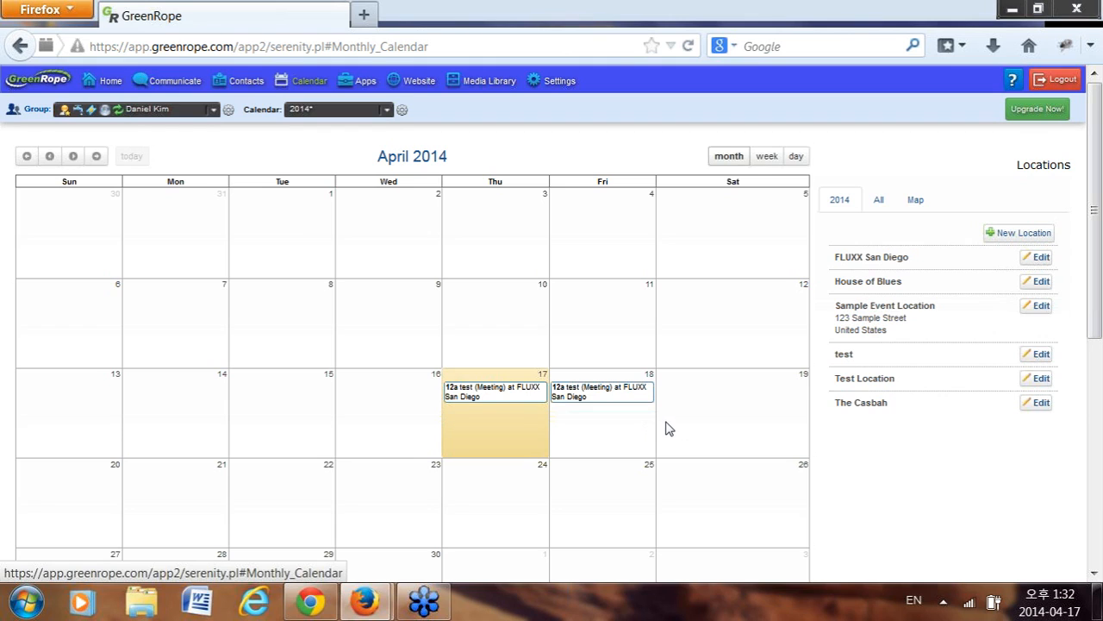
pyautogui.moveTo(558, 83)
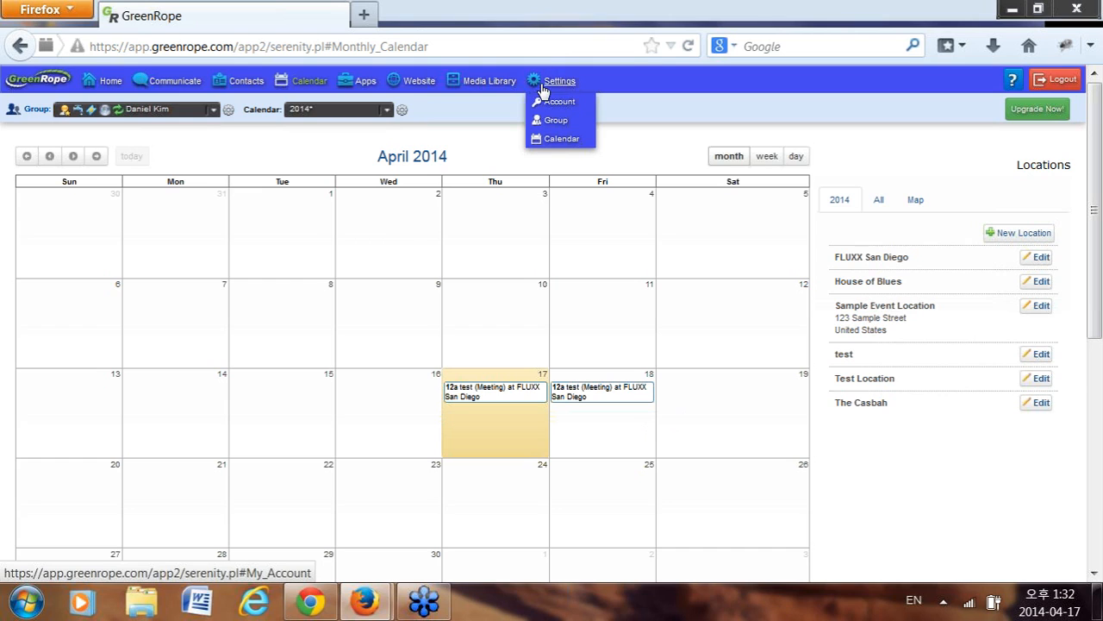
pyautogui.click(576, 148)
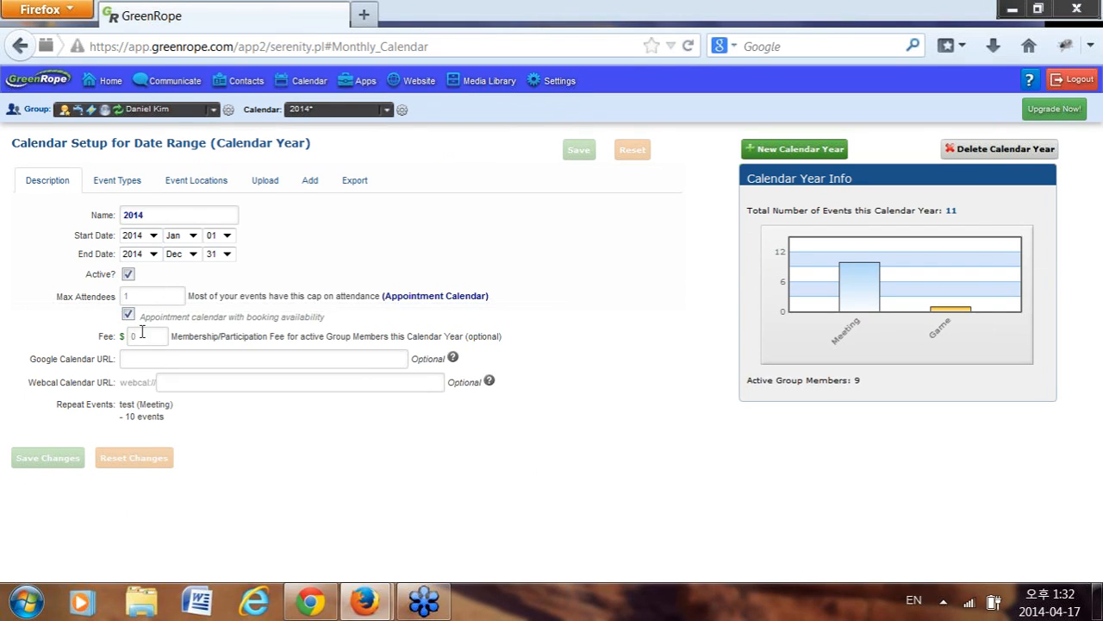
pyautogui.moveTo(130, 321)
pyautogui.moveTo(297, 82)
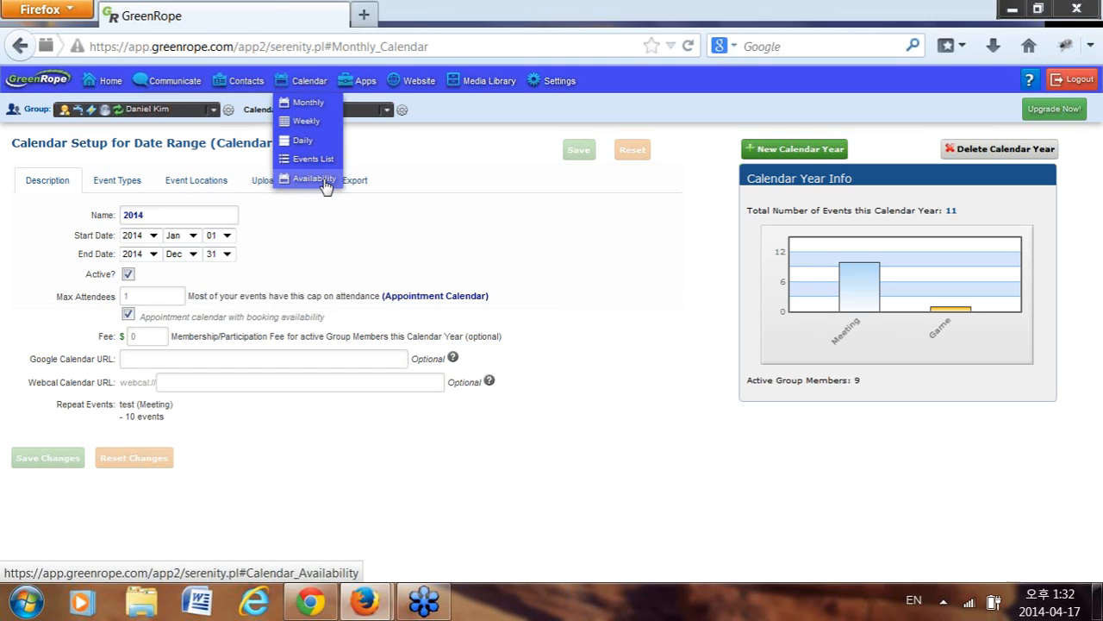
pyautogui.click(115, 187)
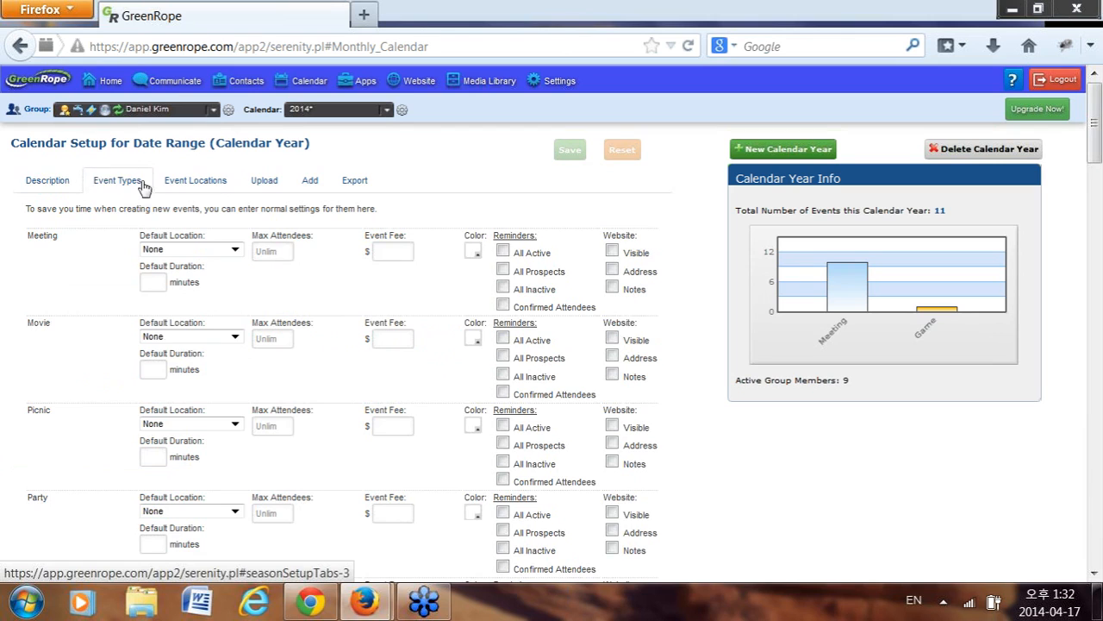
pyautogui.click(57, 183)
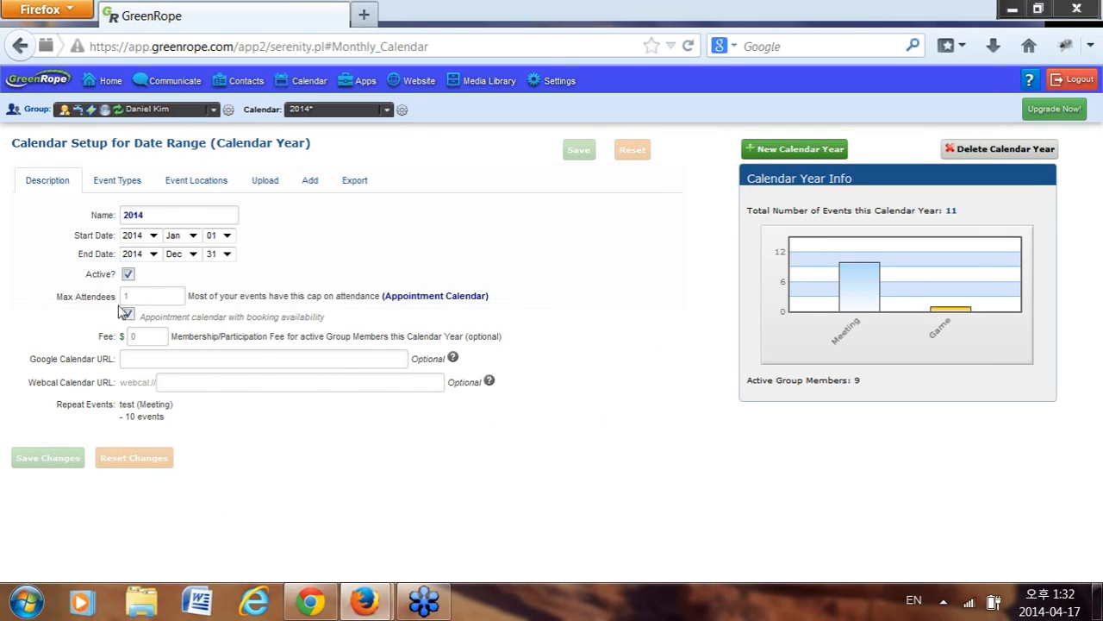
pyautogui.click(128, 181)
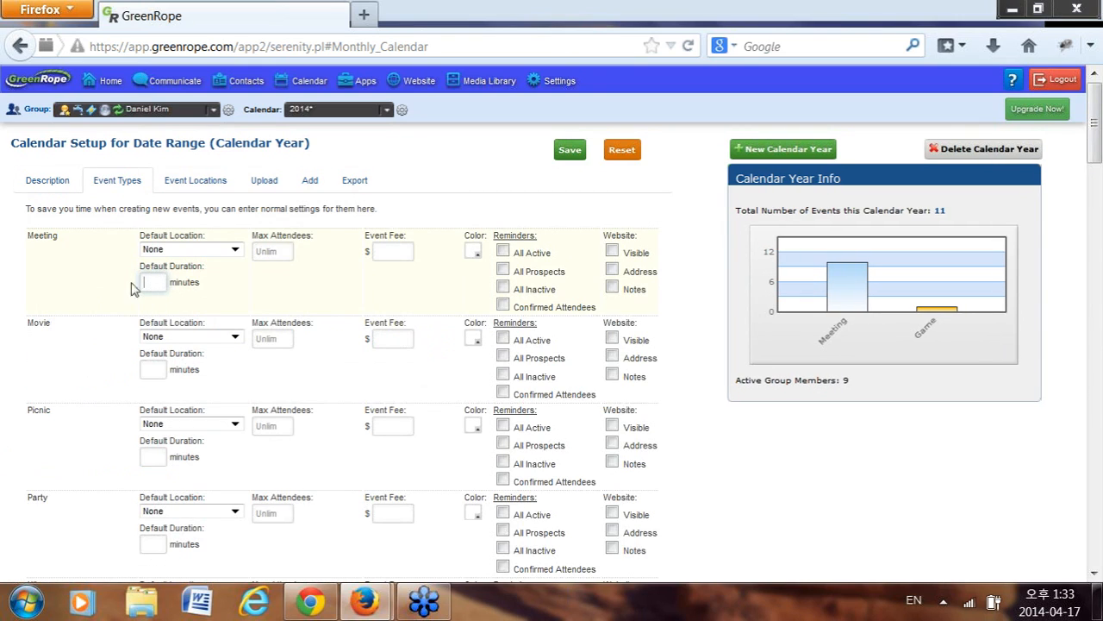
# - Set the Meeting event type's default duration to 45 minutes, default location to Test Location and maximum attendees to 1
pyautogui.click(145, 284)
pyautogui.scroll(-5, 31, 297)
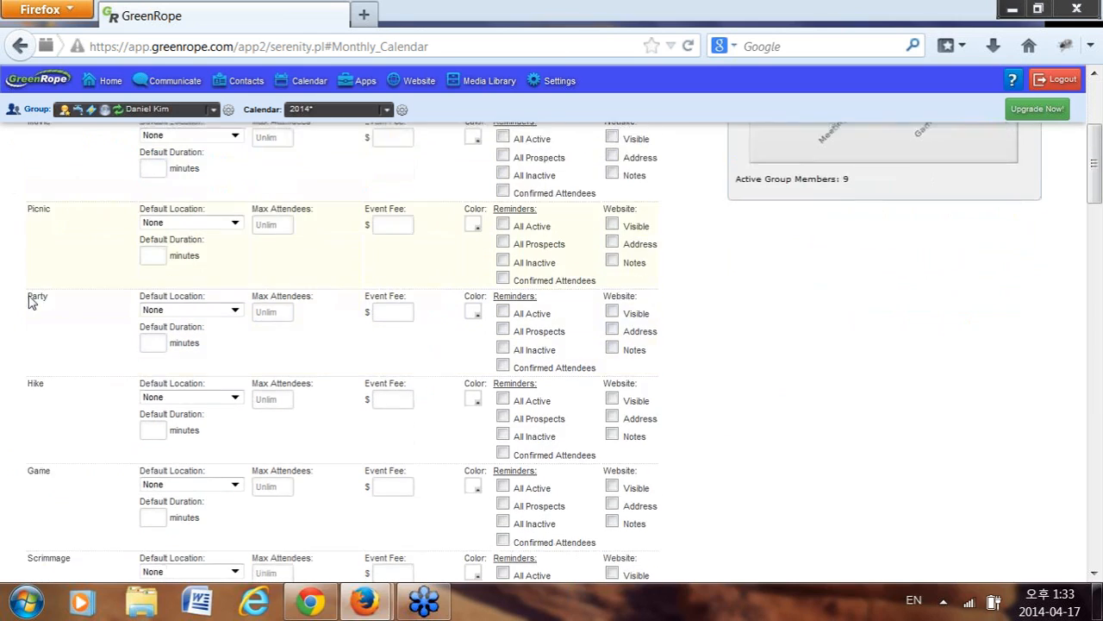
pyautogui.scroll(5, 25, 301)
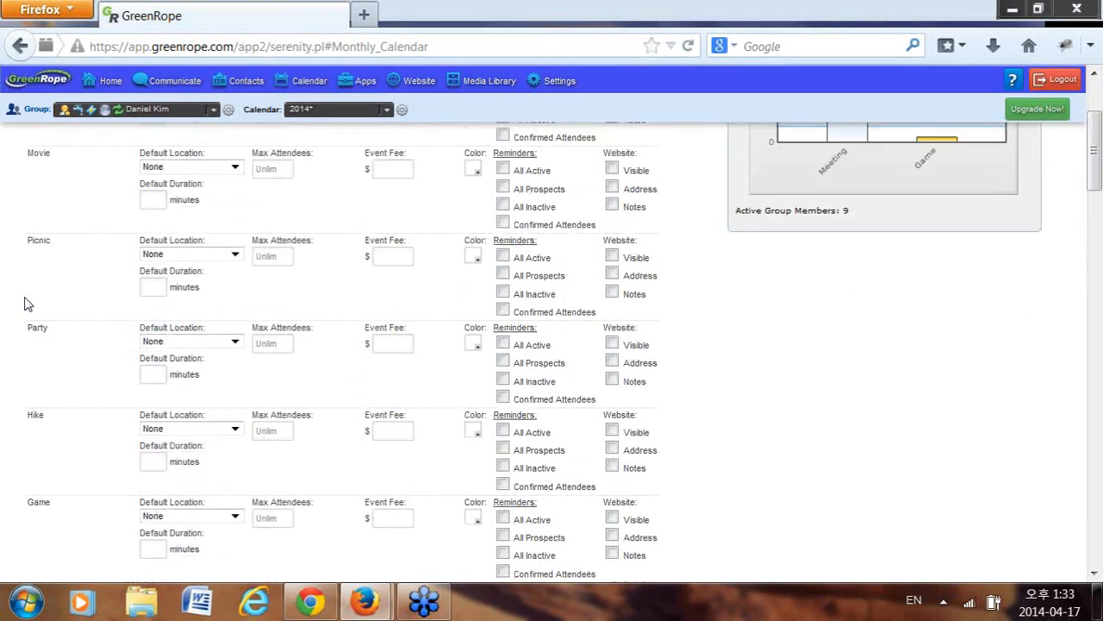
pyautogui.click(151, 280)
pyautogui.write('45')
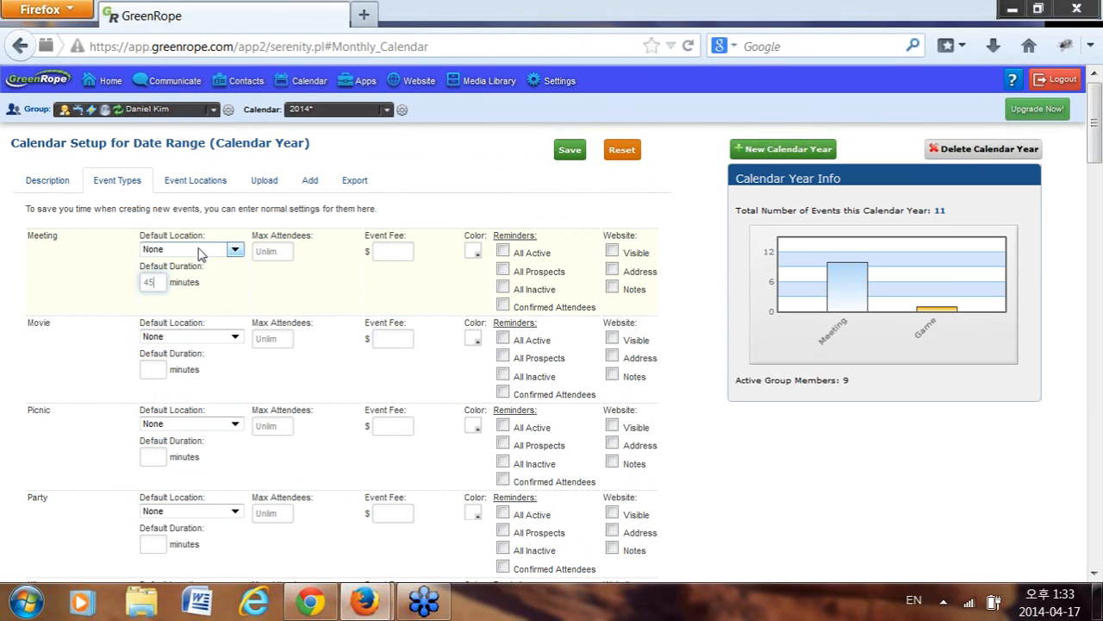
pyautogui.click(198, 249)
pyautogui.click(181, 276)
pyautogui.click(281, 249)
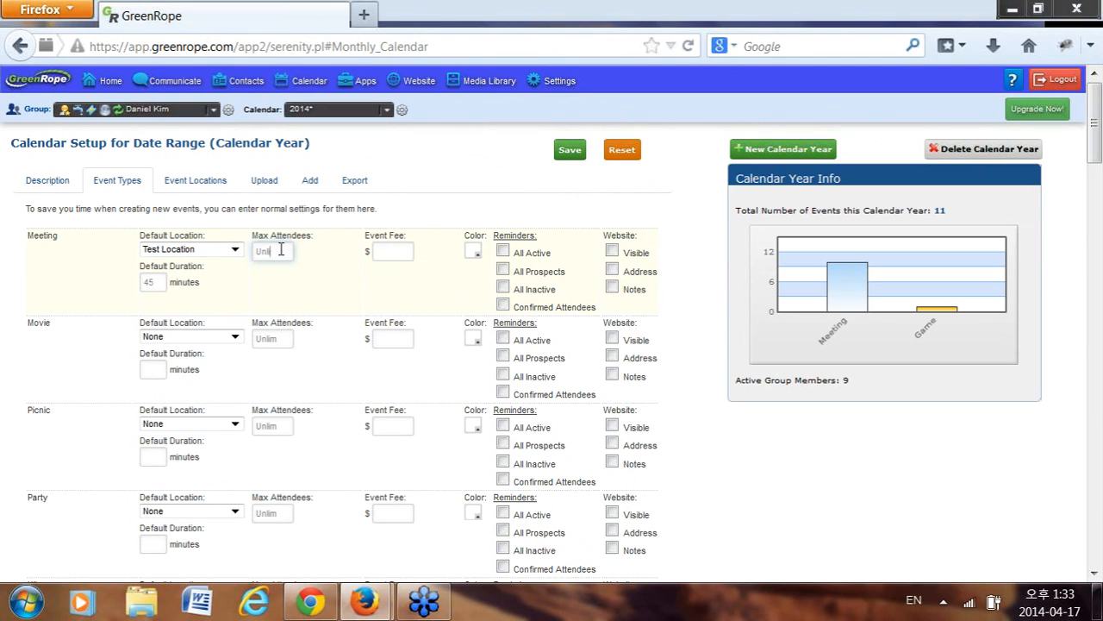
pyautogui.write('1')
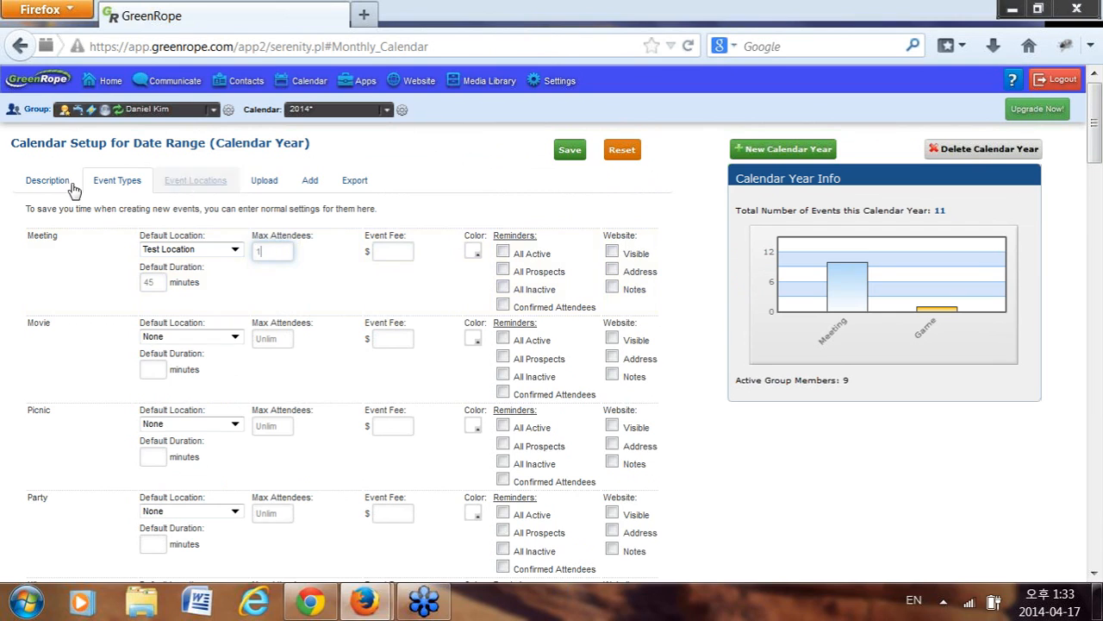
# - Set the 2014 calendar's general maximum attendees to 2 and save the changes
pyautogui.click(35, 185)
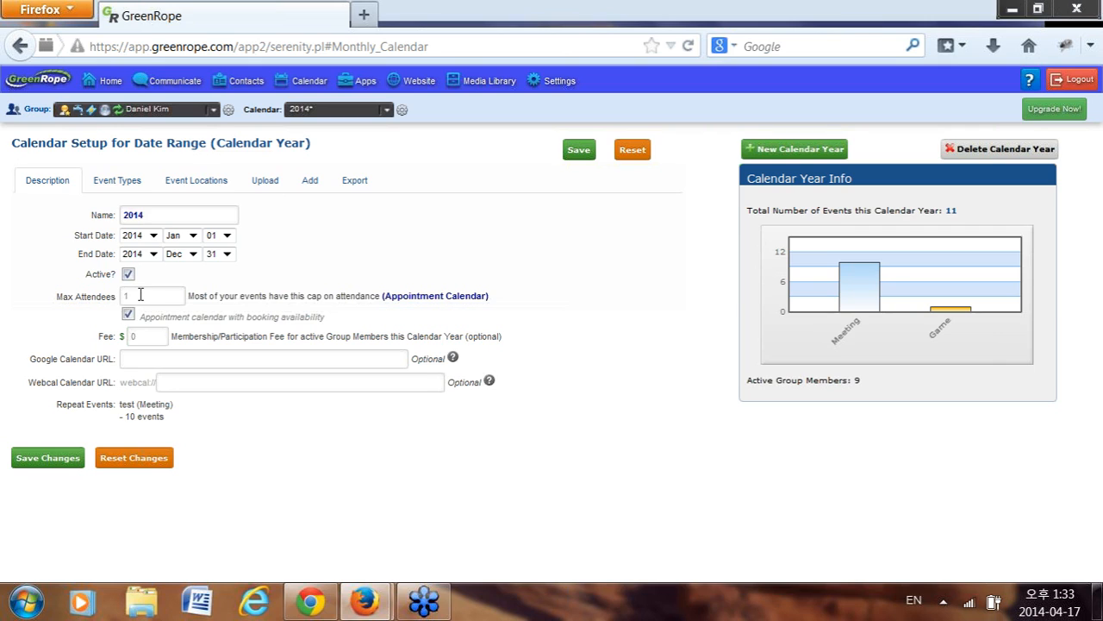
pyautogui.moveTo(139, 295)
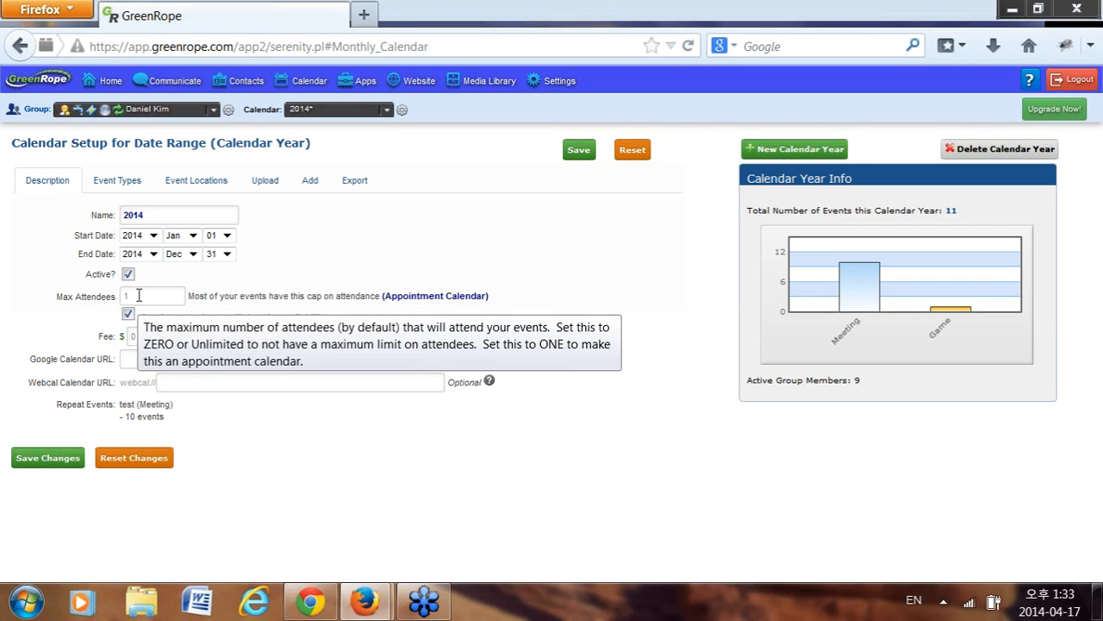
pyautogui.click(139, 295)
pyautogui.doubleClick(123, 296)
pyautogui.write('2')
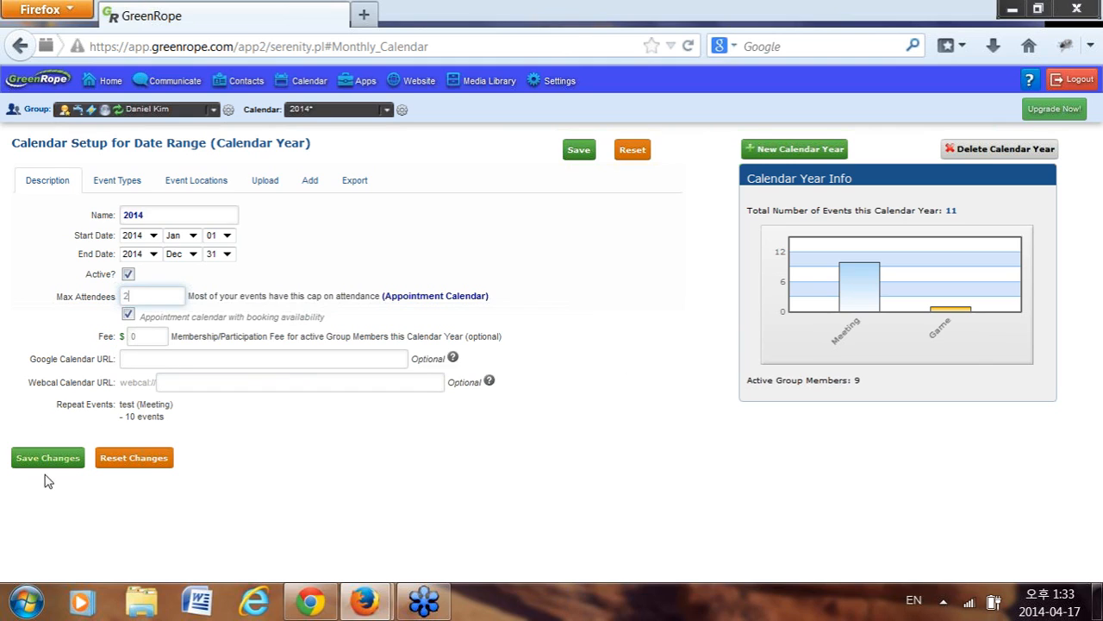
pyautogui.click(52, 461)
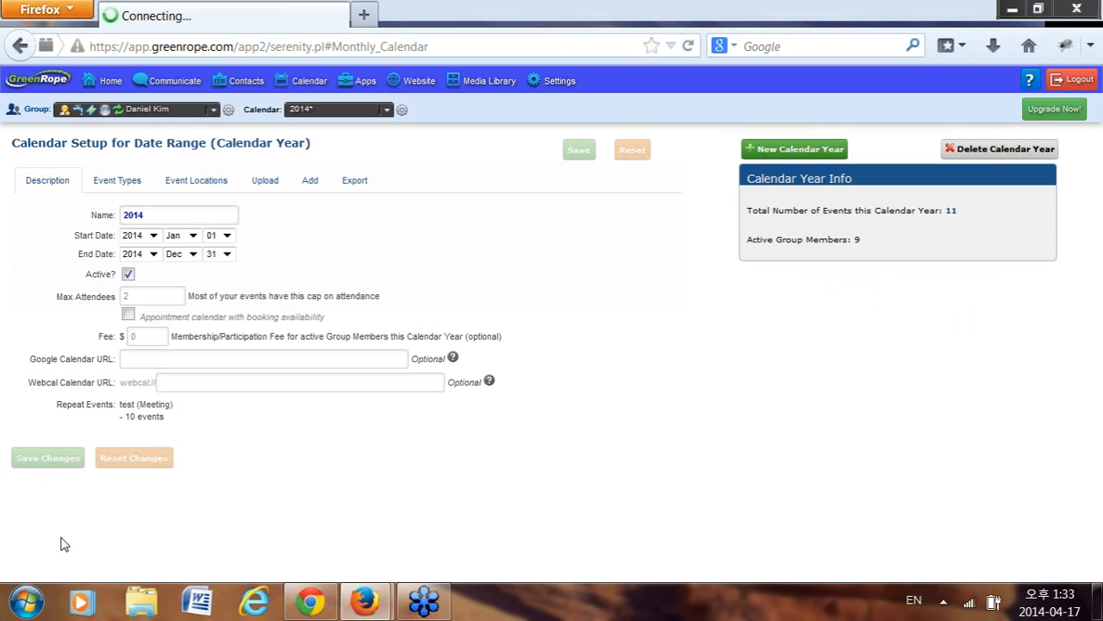
# - Enable reminders to Confirmed Attendees for the Meeting event type and save the calendar settings
pyautogui.click(118, 181)
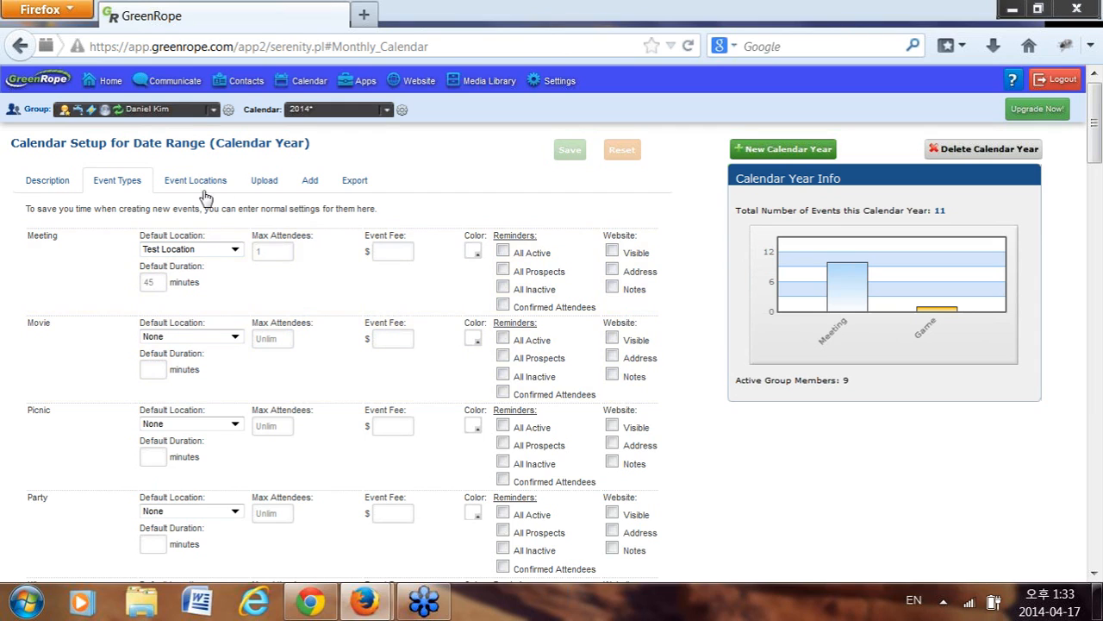
pyautogui.click(386, 250)
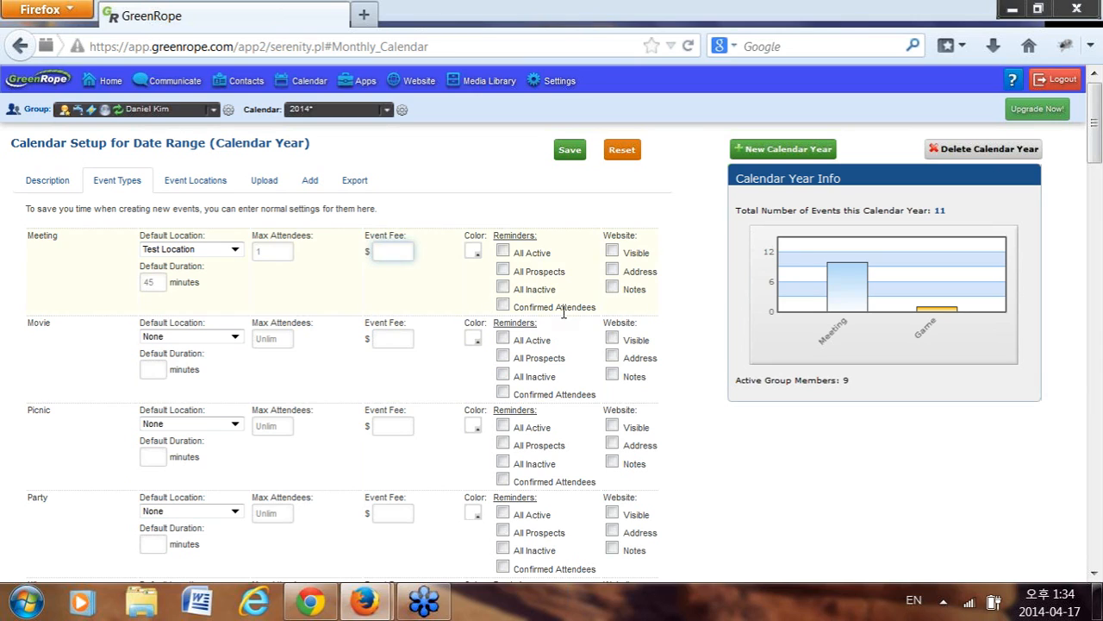
pyautogui.click(503, 306)
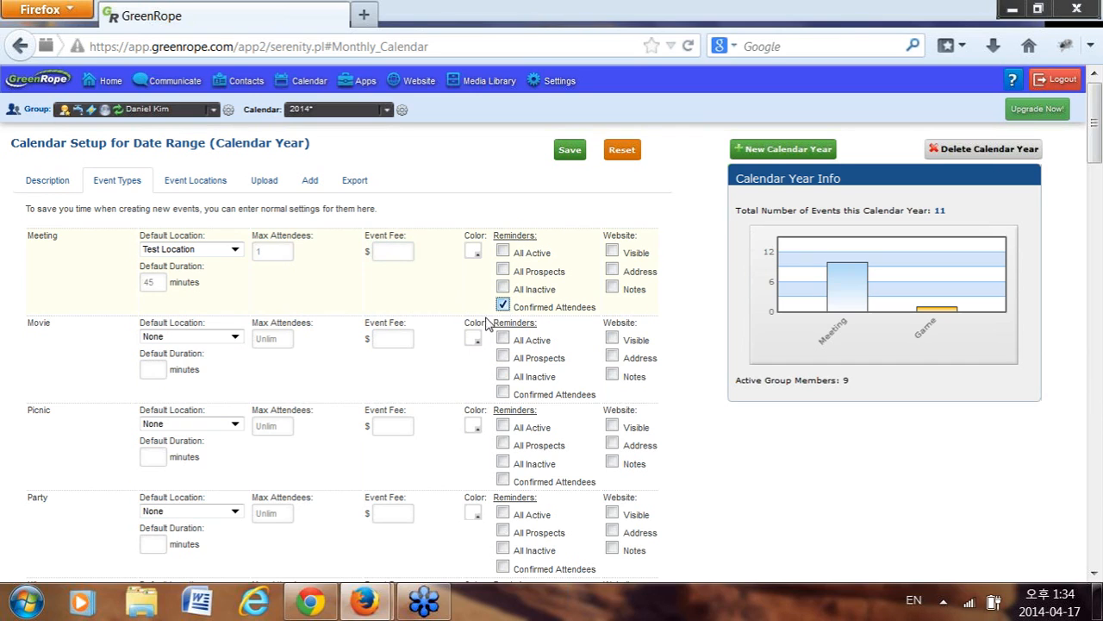
pyautogui.click(568, 152)
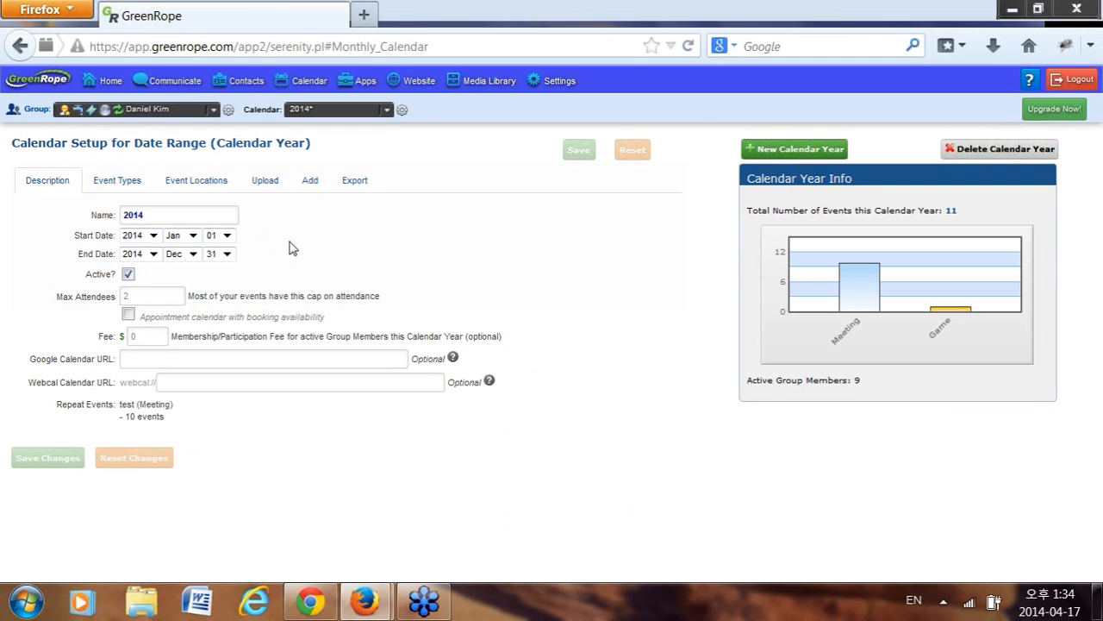
# - Make the 2014 calendar an appointment calendar with booking availability, with maximum attendees at 1, and save the changes
pyautogui.click(127, 315)
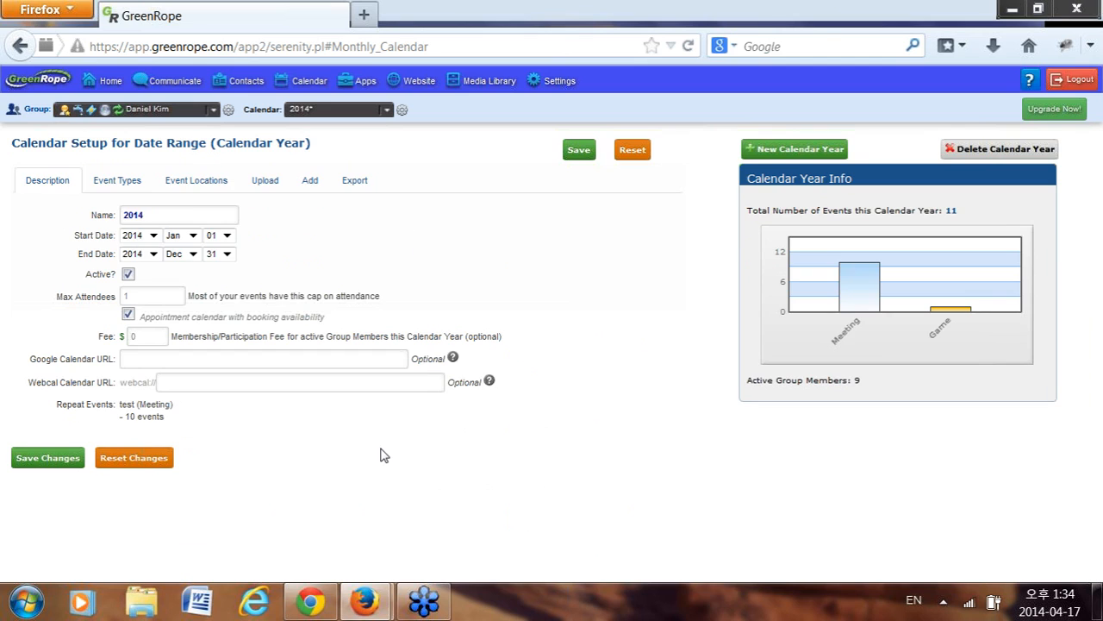
pyautogui.click(26, 455)
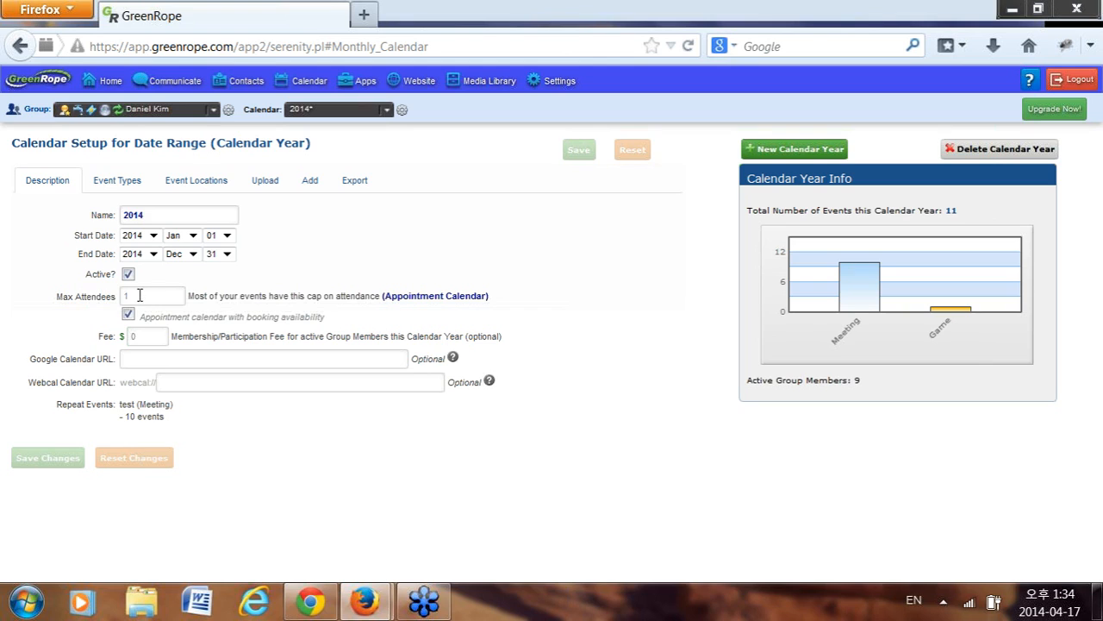
pyautogui.click(174, 299)
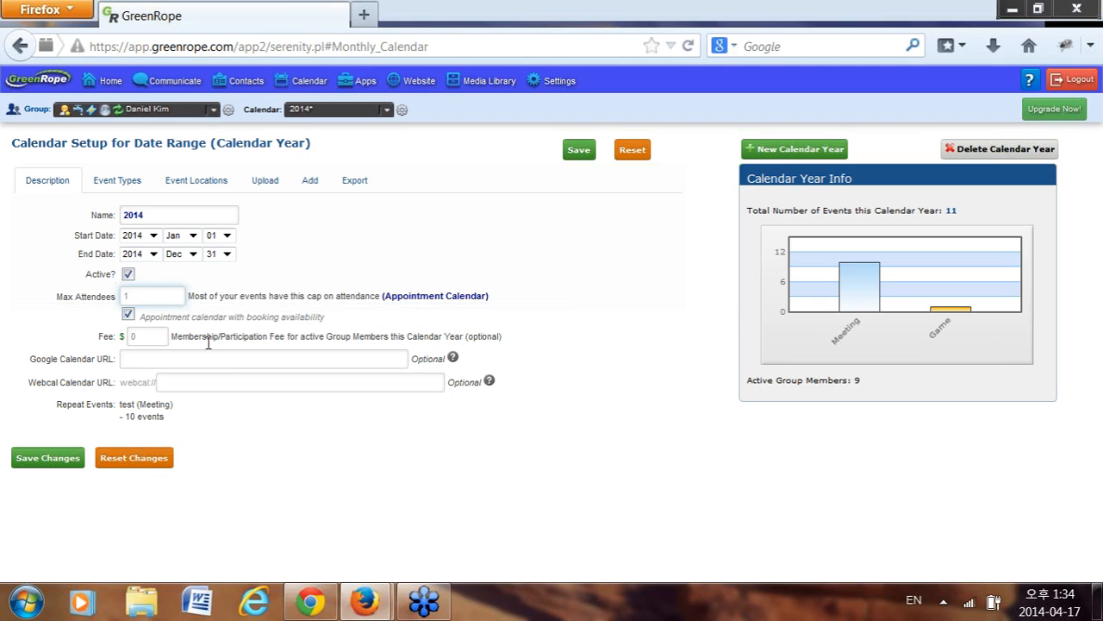
pyautogui.click(54, 455)
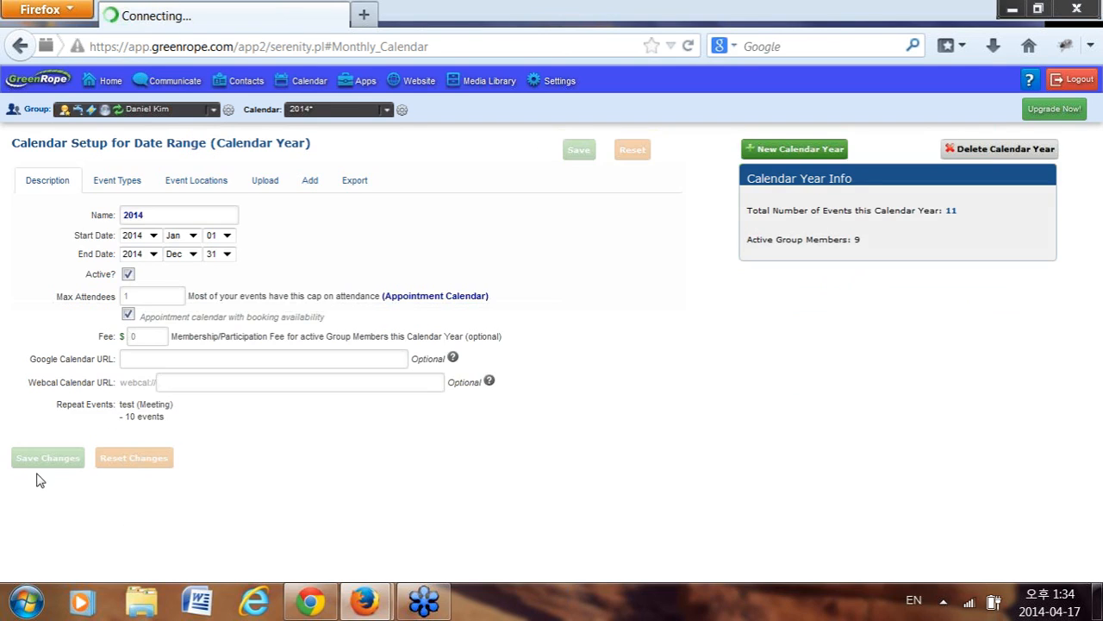
# - Open the booking availability calendar, read its help on available time slots and embedding, and look over April 2014
pyautogui.moveTo(306, 86)
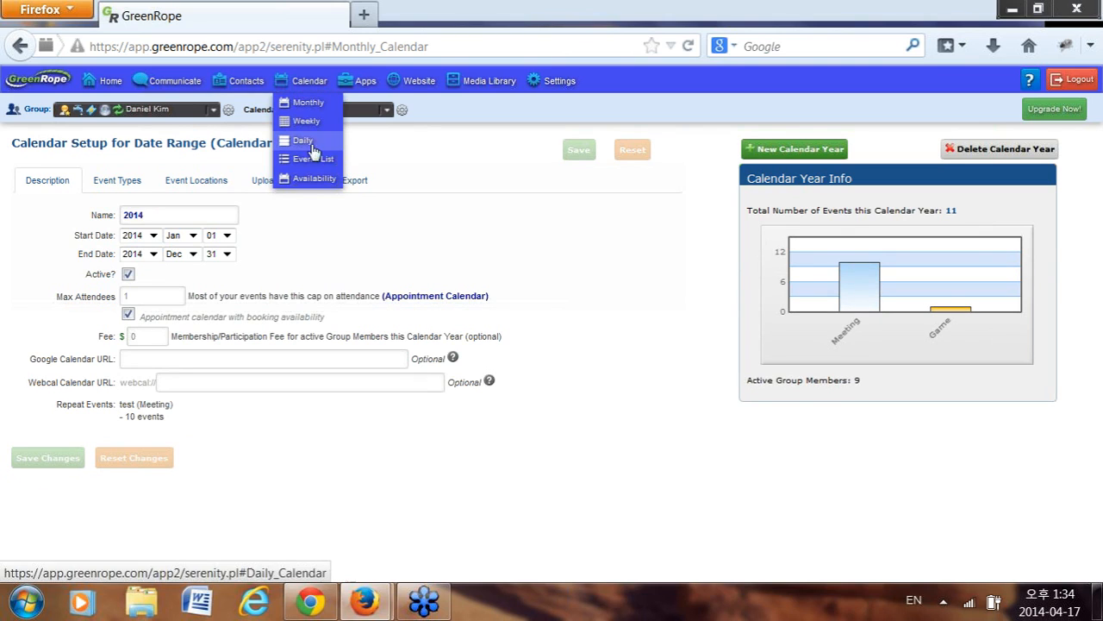
pyautogui.click(306, 181)
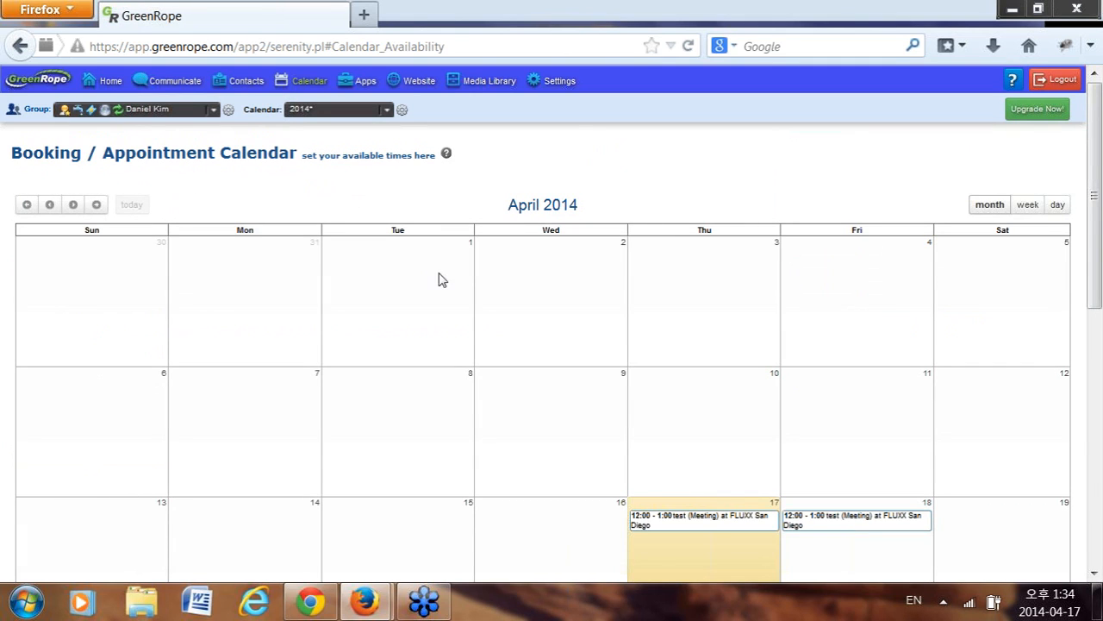
pyautogui.scroll(-1, 440, 280)
pyautogui.scroll(1, 416, 268)
pyautogui.moveTo(447, 155)
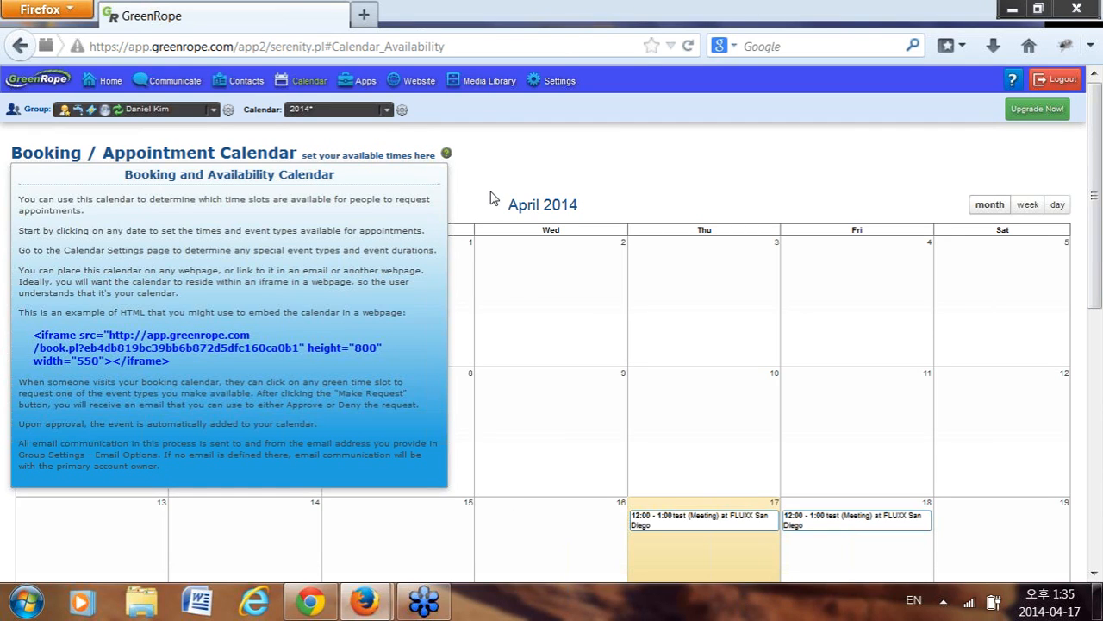
pyautogui.click(447, 160)
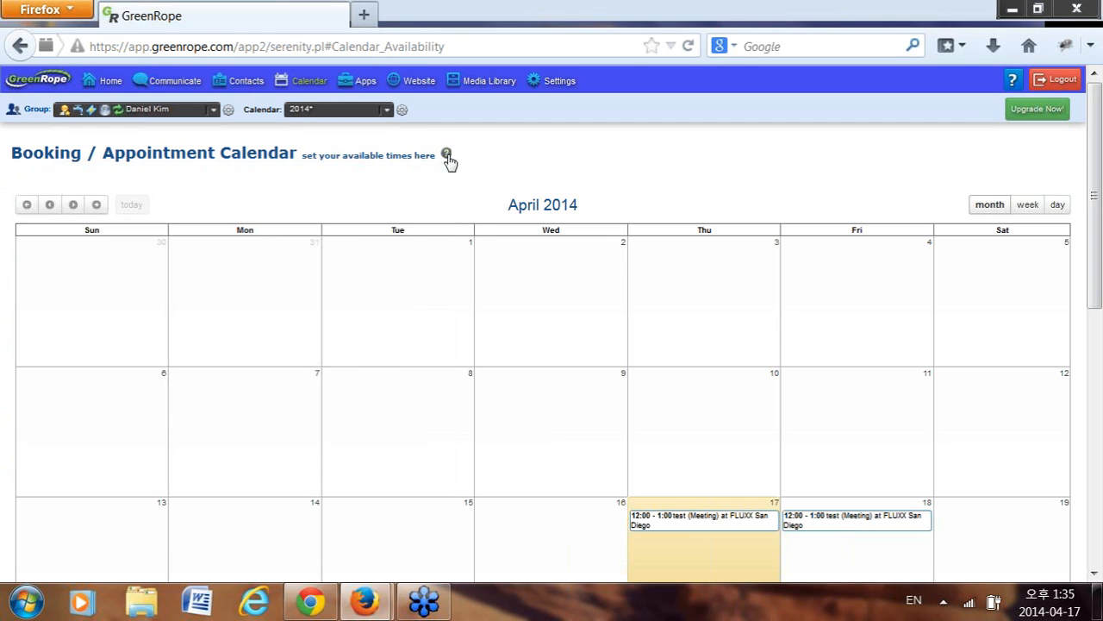
pyautogui.scroll(-3, 560, 295)
pyautogui.scroll(3, 534, 287)
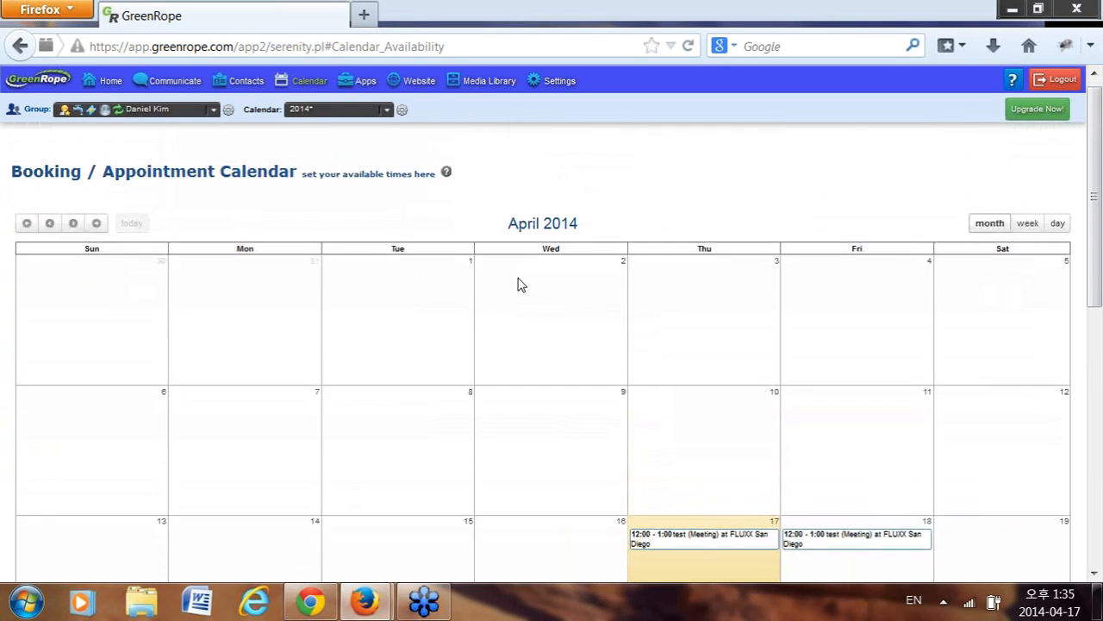
pyautogui.scroll(-8, 521, 284)
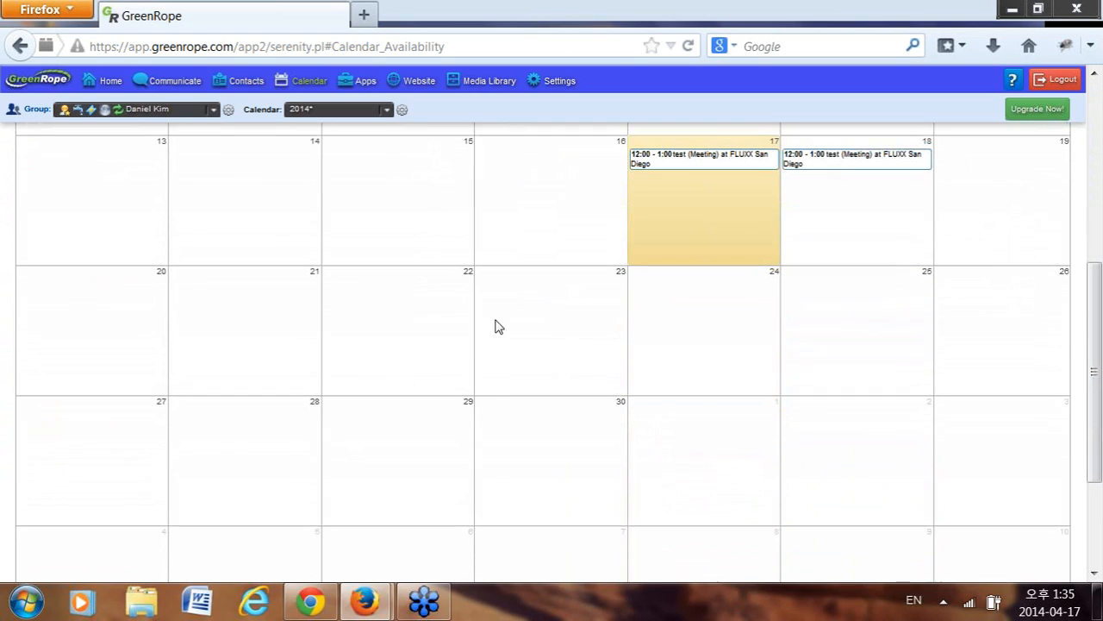
# - Start a new available time slot on Monday, April 21, 2014 and allow the Meeting event type
pyautogui.click(236, 300)
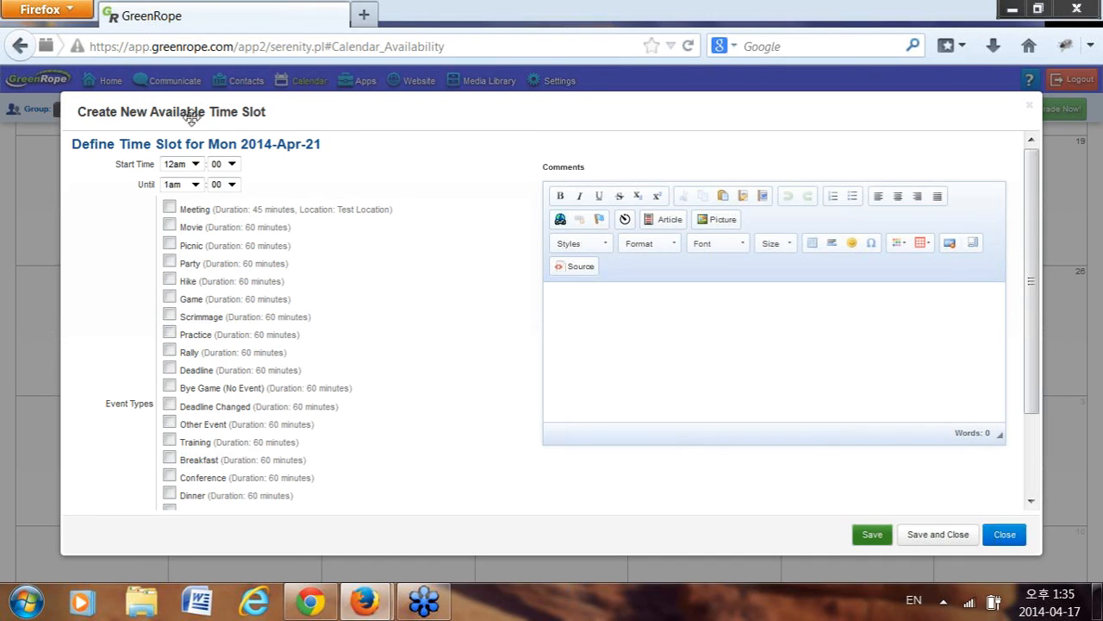
pyautogui.click(170, 209)
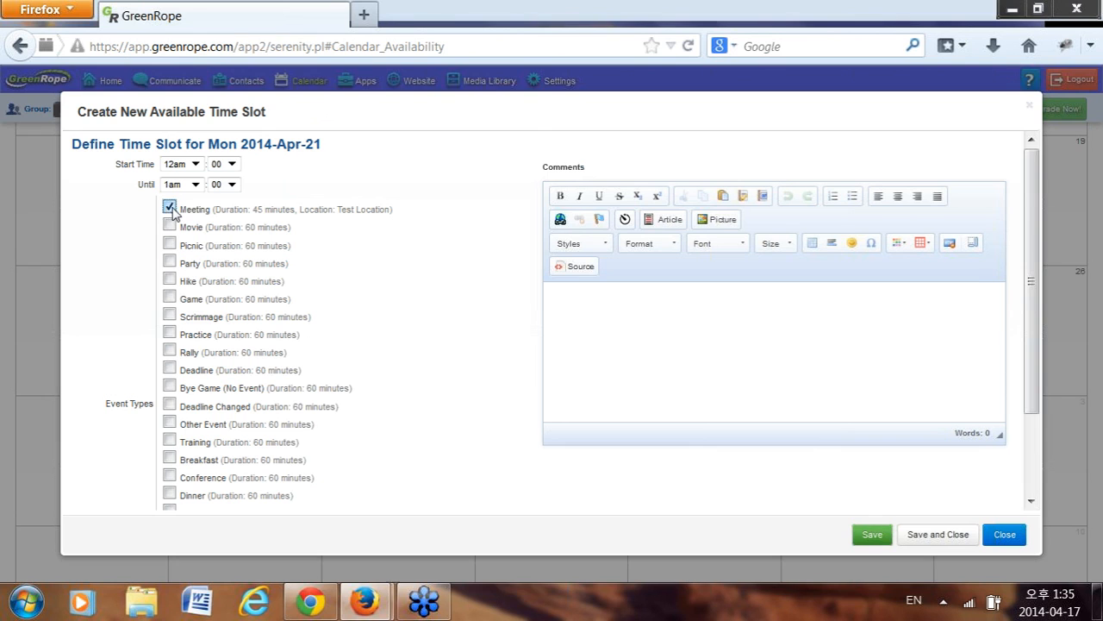
pyautogui.scroll(-2, 149, 379)
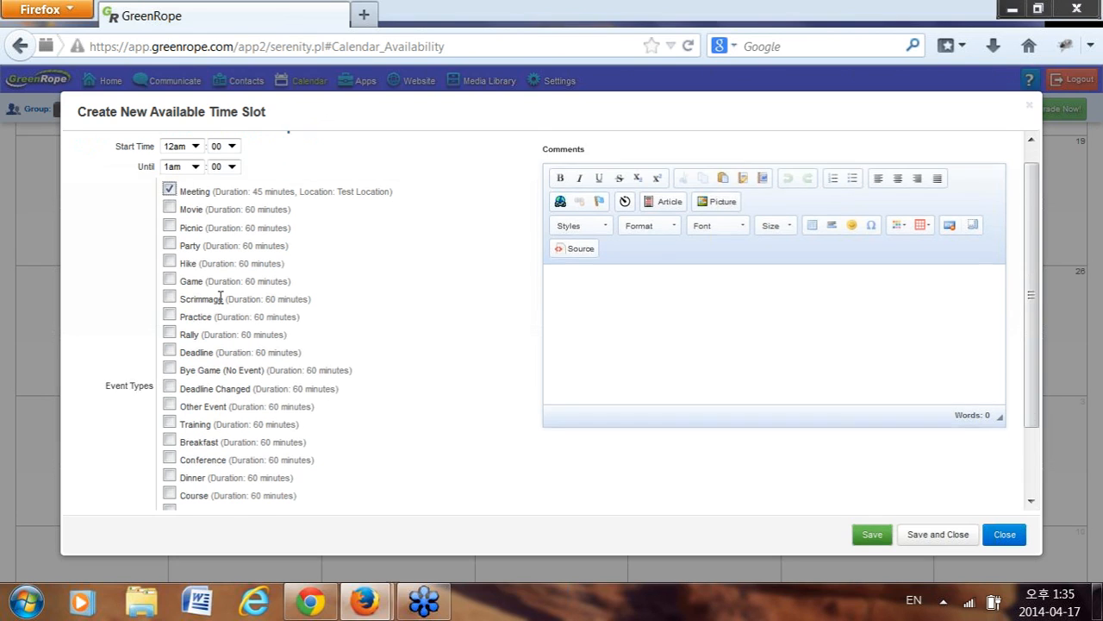
pyautogui.scroll(3, 170, 326)
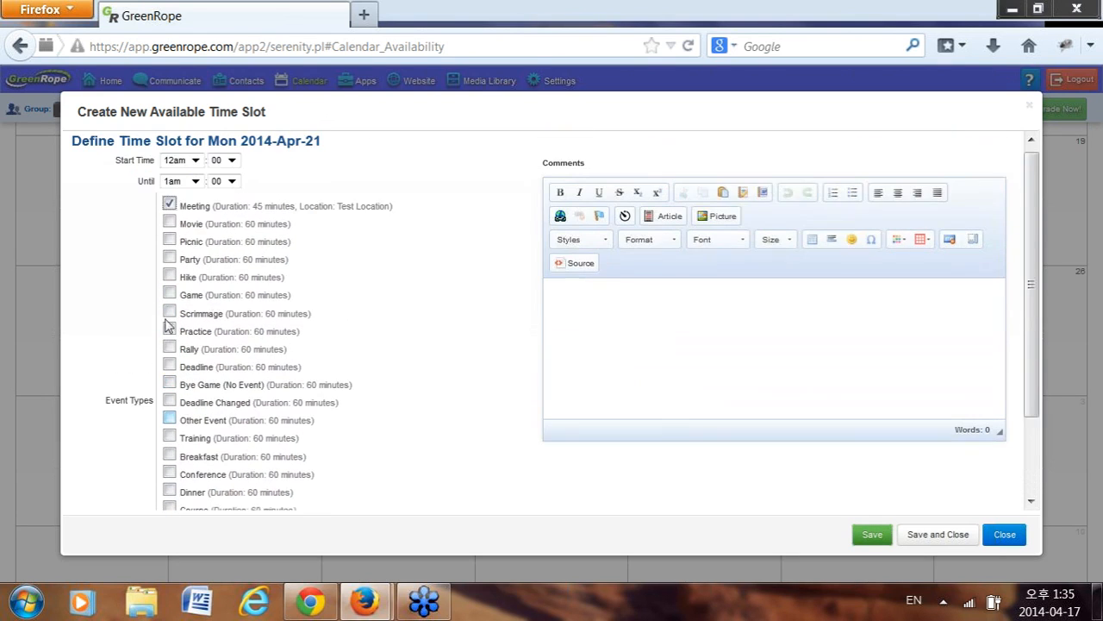
# - Set the available time slot to start at 12:00 pm and run until 12:45 pm
pyautogui.click(180, 165)
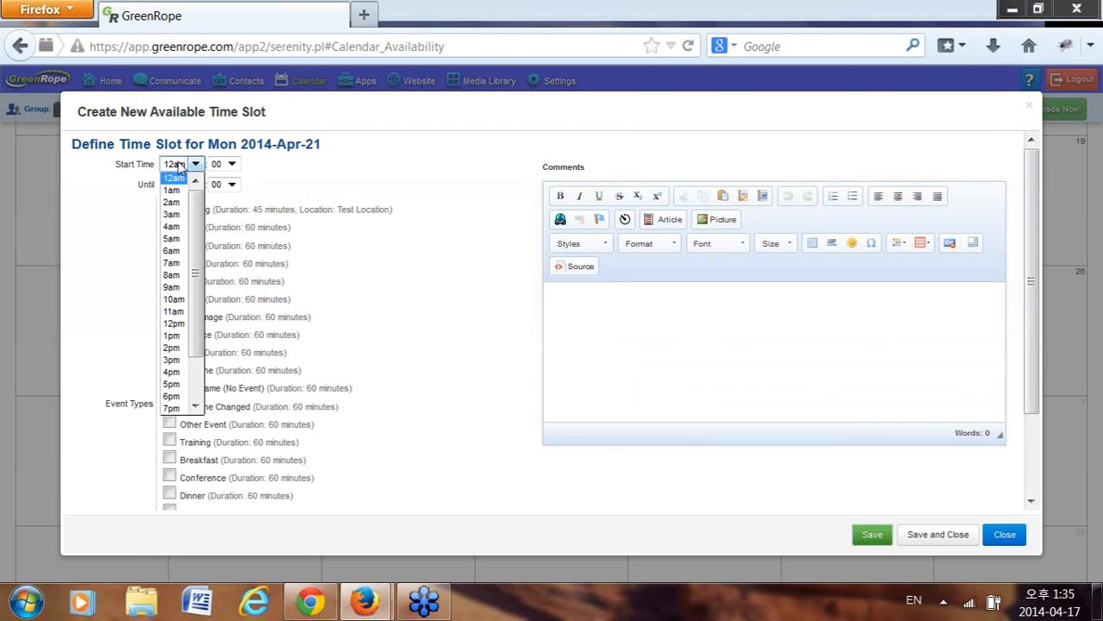
pyautogui.scroll(-1, 176, 293)
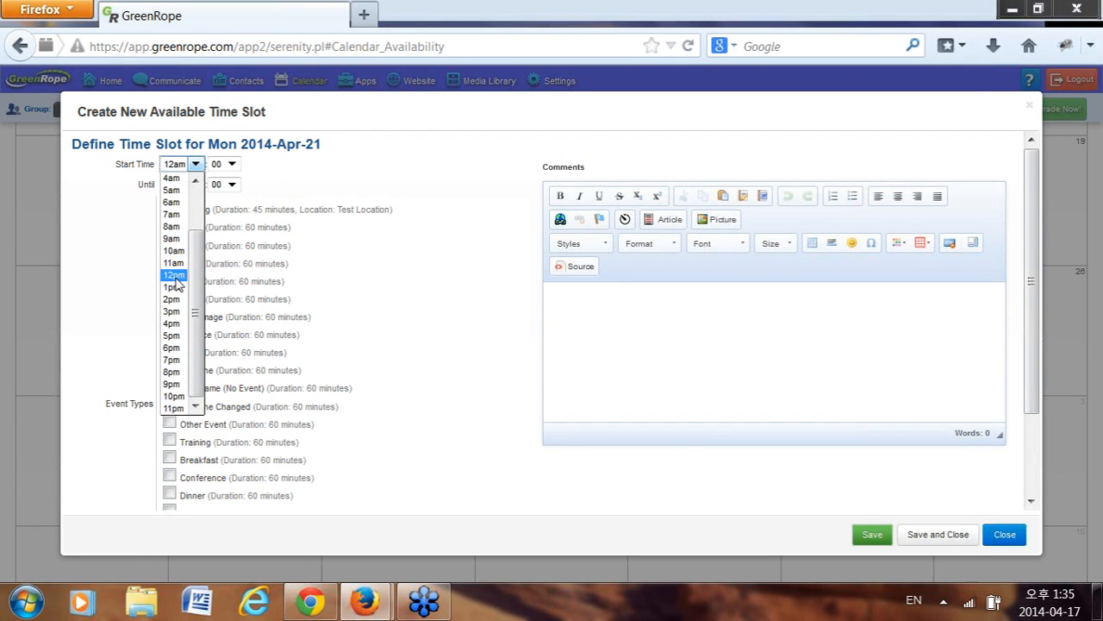
pyautogui.press('Return')
pyautogui.click(180, 184)
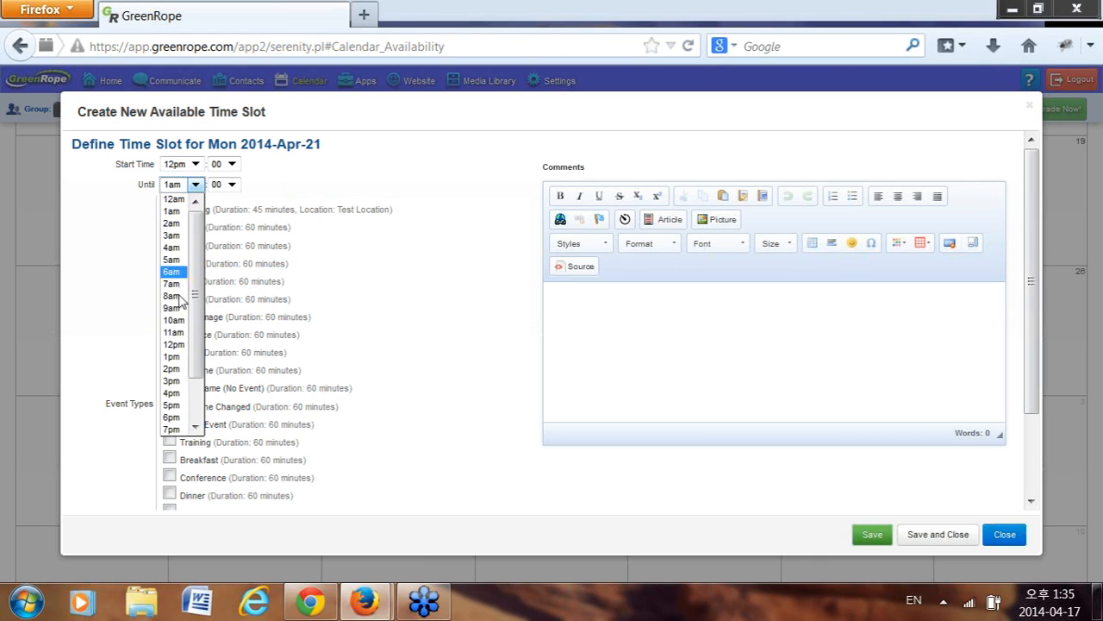
pyautogui.click(172, 356)
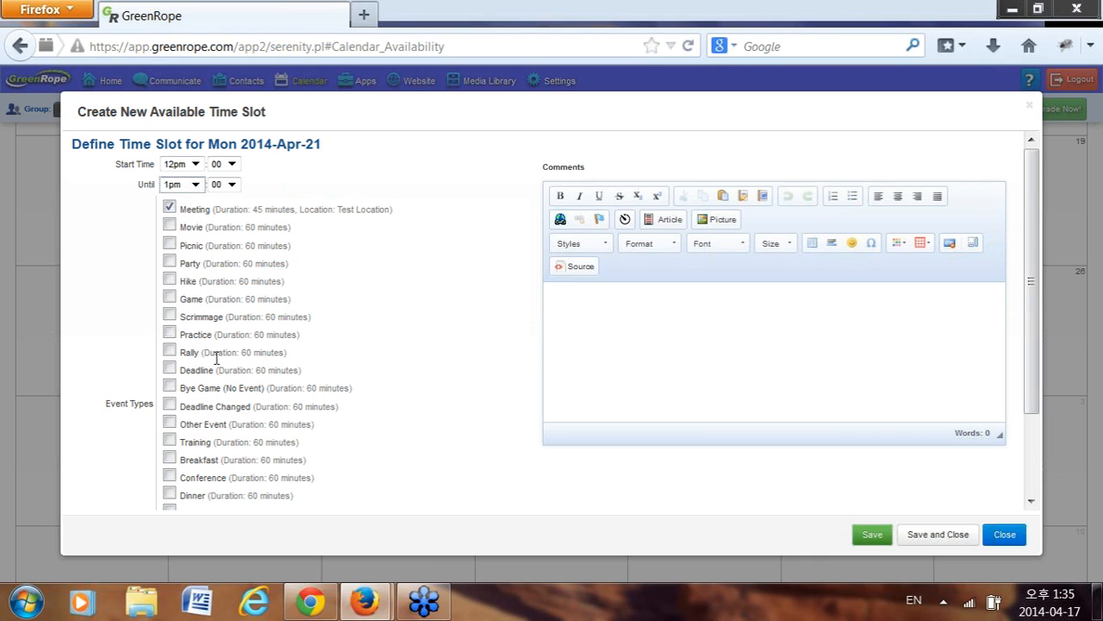
pyautogui.click(193, 185)
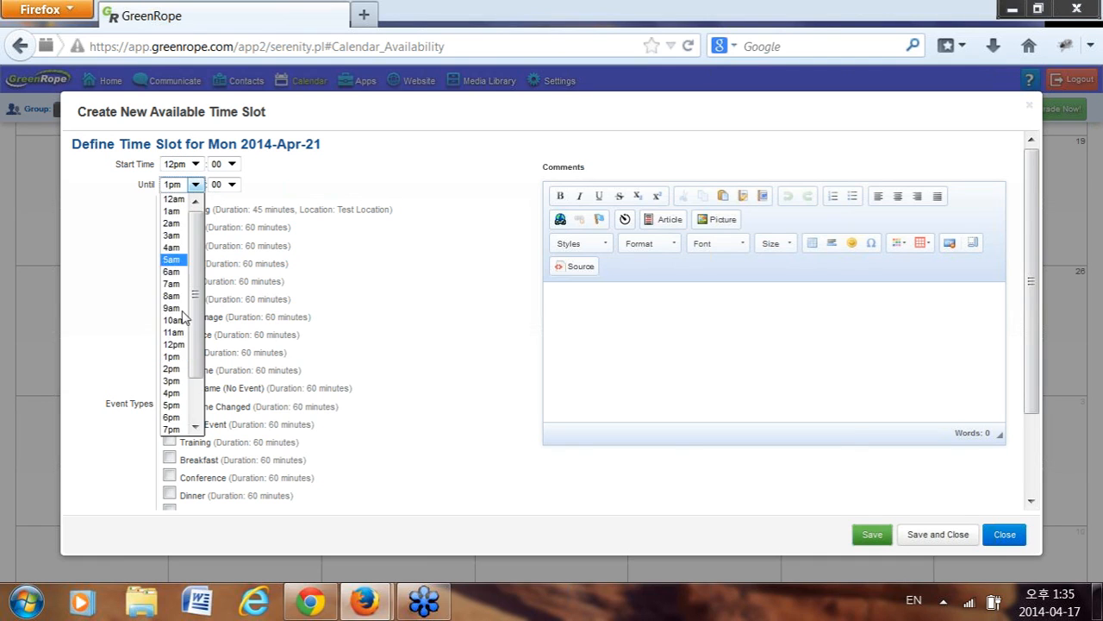
pyautogui.press('Return')
pyautogui.click(230, 185)
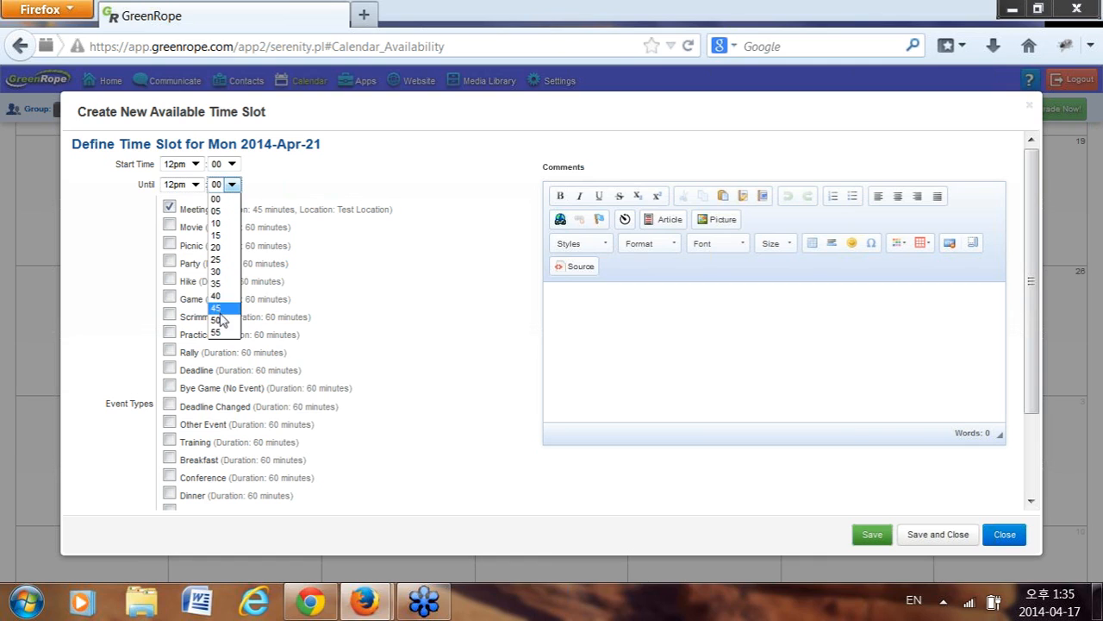
pyautogui.press('Return')
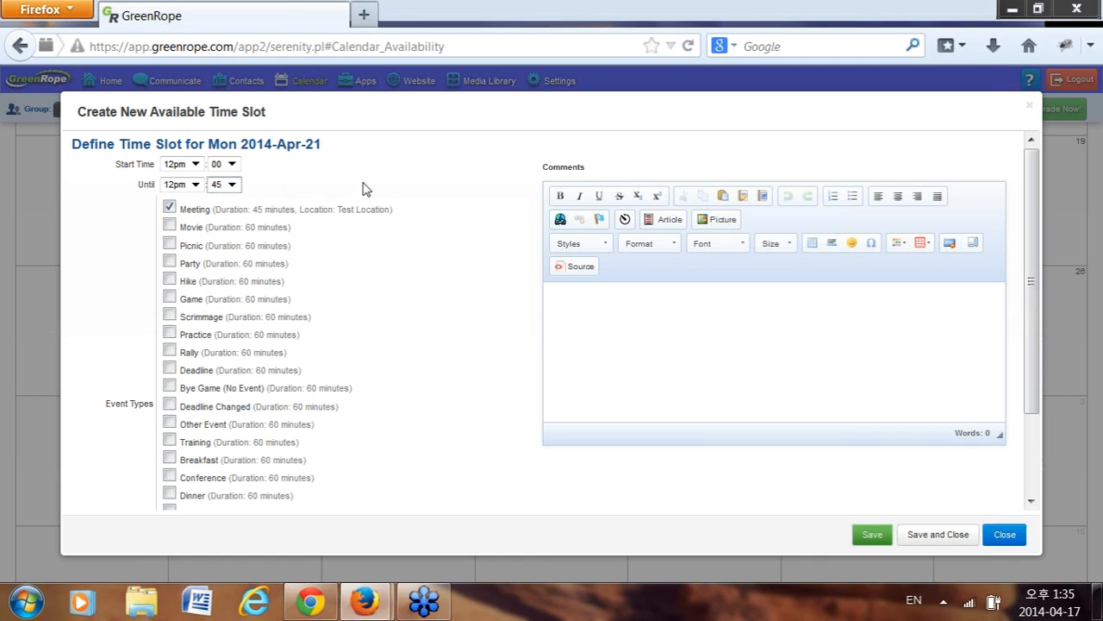
# - Leave the time slot's comments empty, save the slot and close its dialog
pyautogui.click(595, 337)
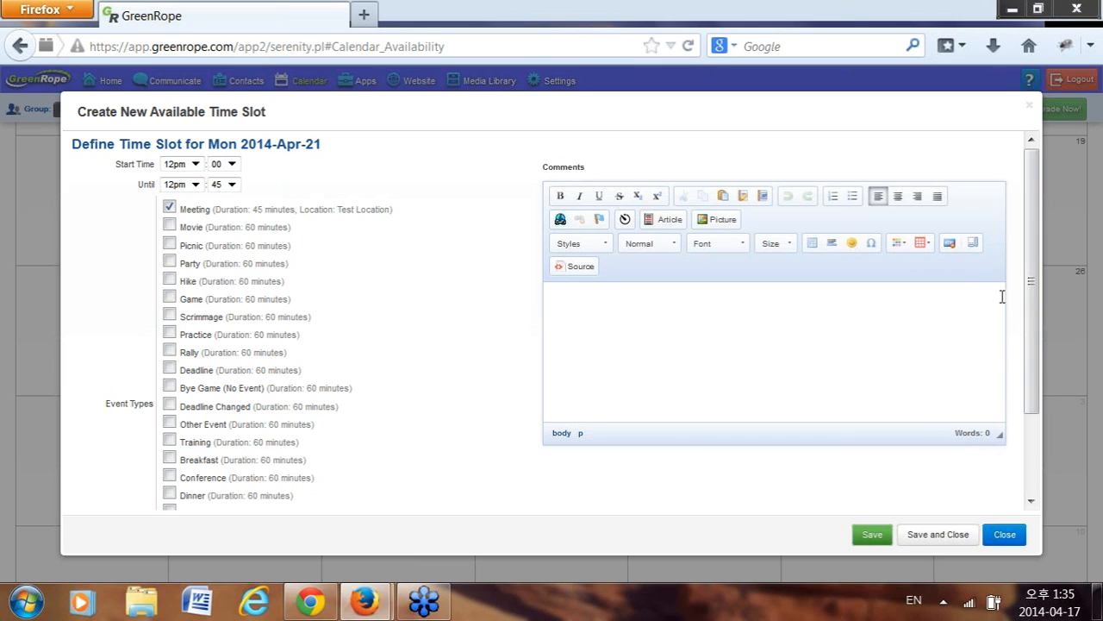
pyautogui.scroll(-2, 495, 272)
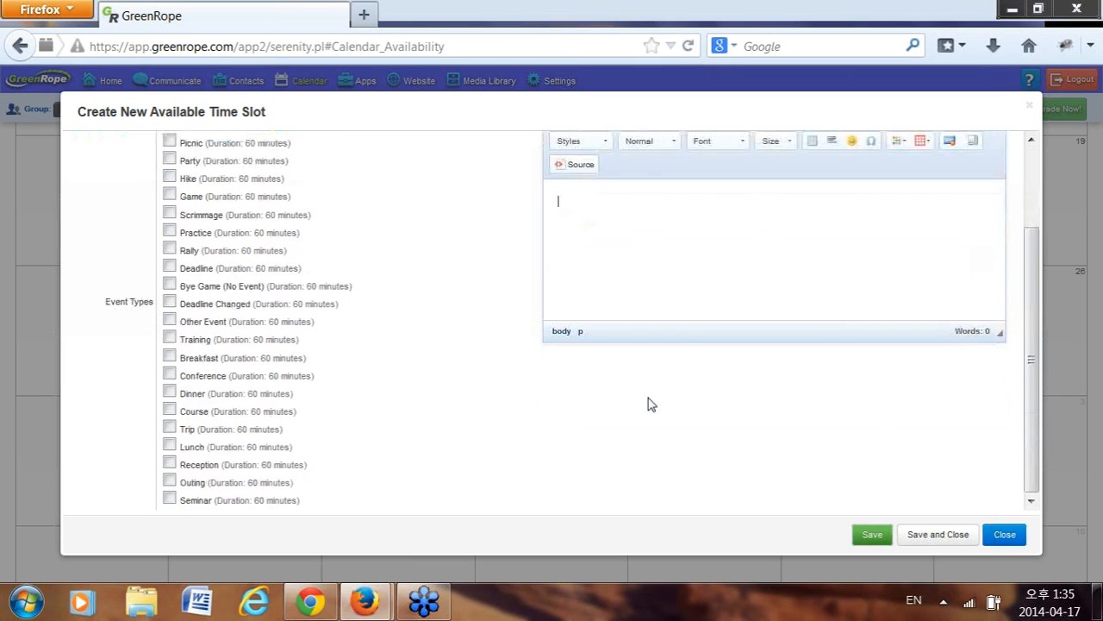
pyautogui.scroll(2, 663, 403)
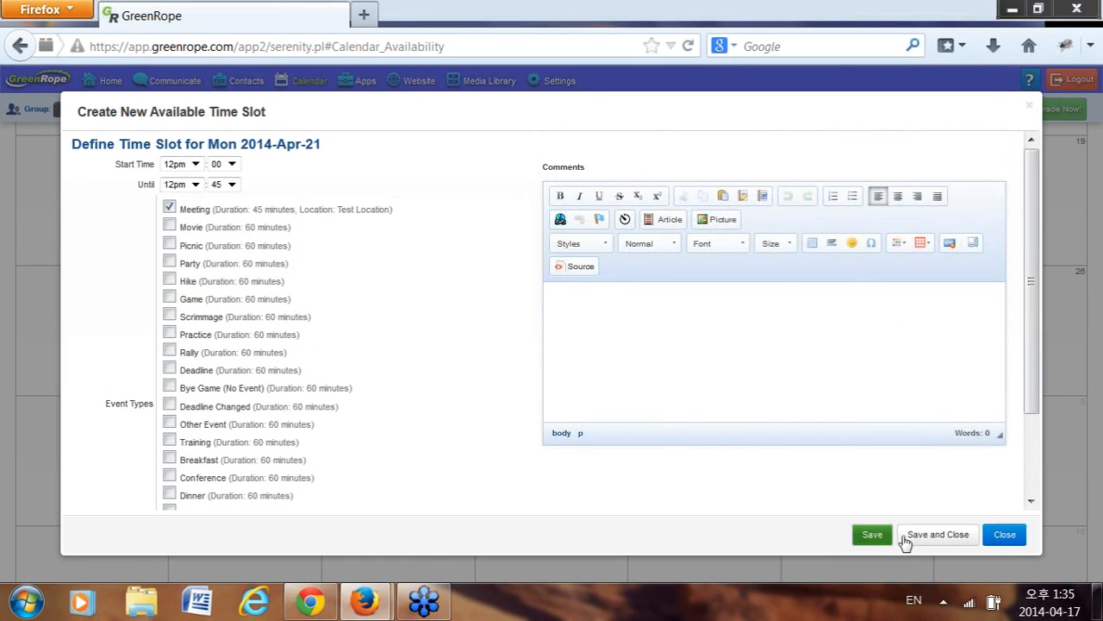
pyautogui.click(931, 537)
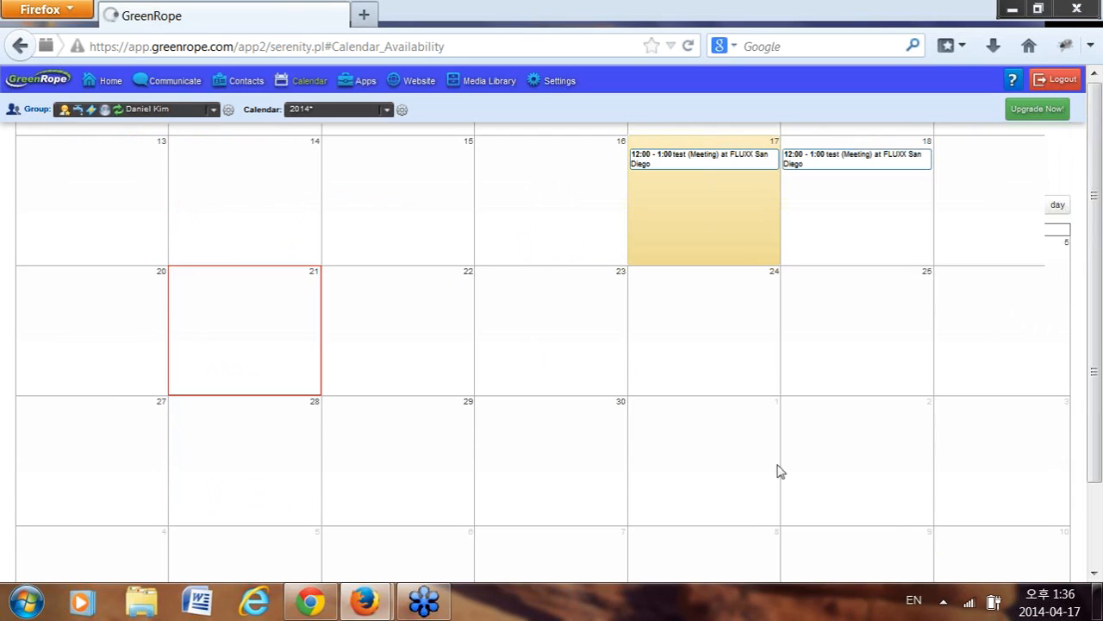
# - Check the April 21 slot on the availability calendar and open the calendar's public booking link
pyautogui.scroll(-4, 215, 316)
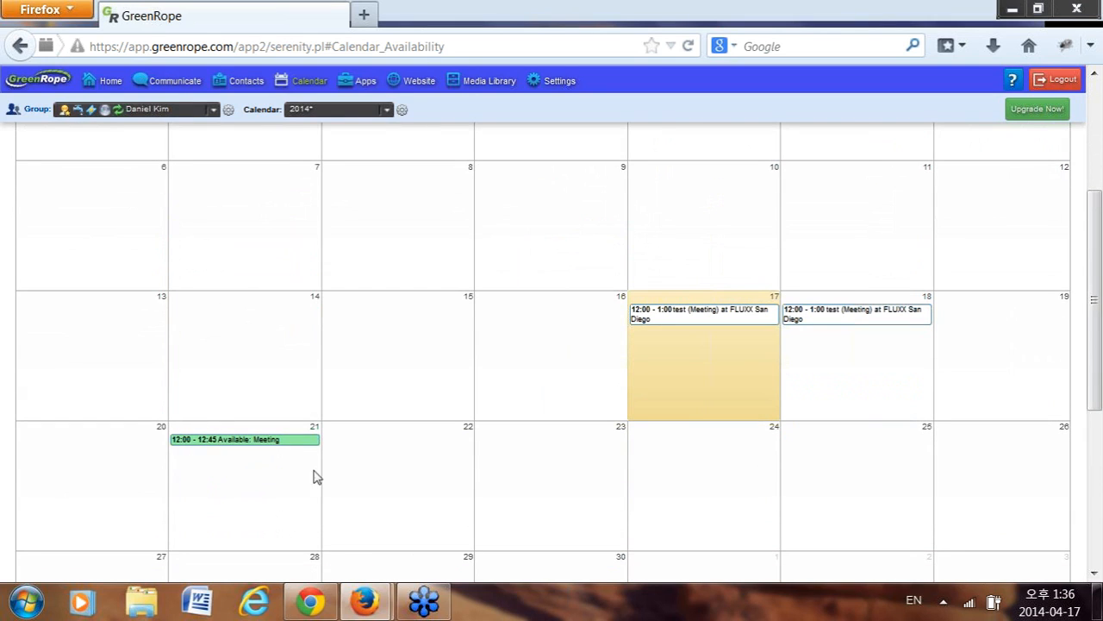
pyautogui.scroll(-6, 221, 462)
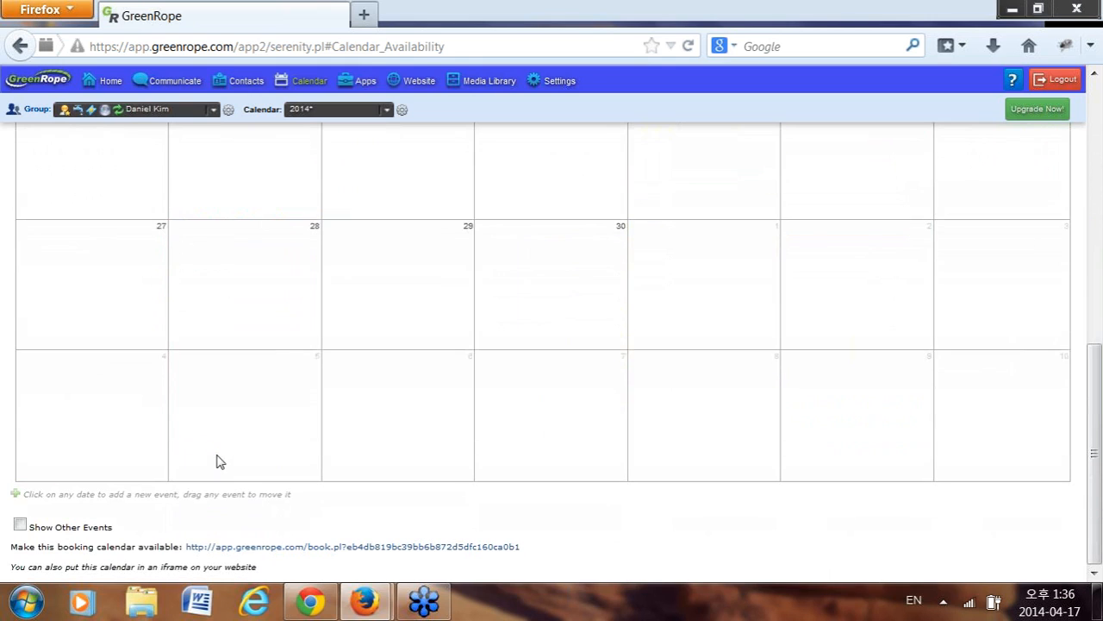
pyautogui.scroll(3, 293, 302)
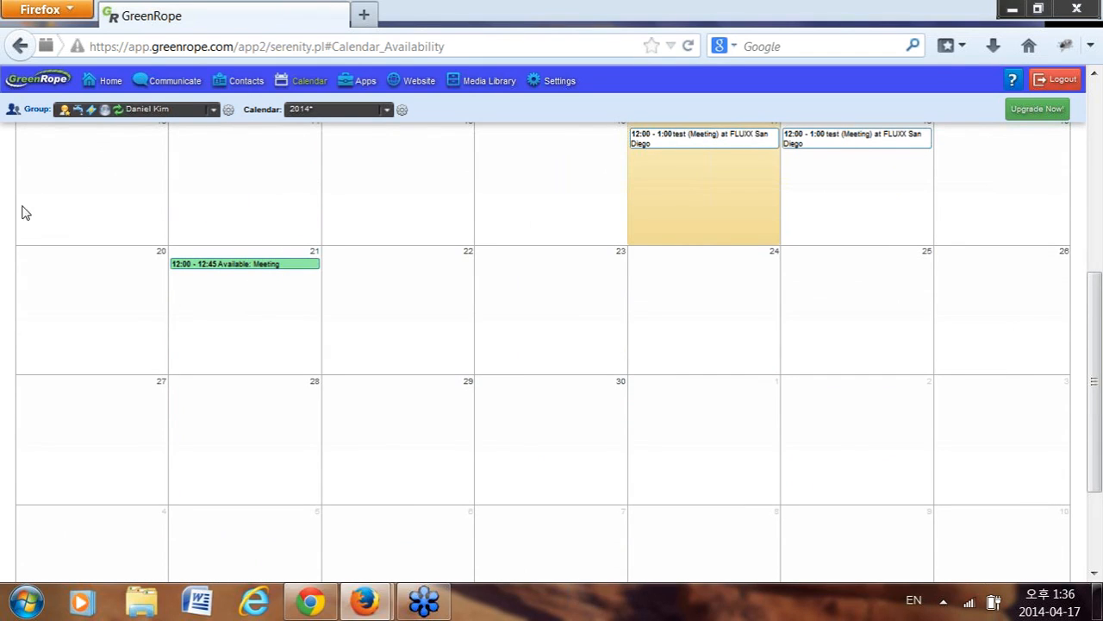
pyautogui.scroll(-2, 29, 350)
pyautogui.scroll(-1, 29, 350)
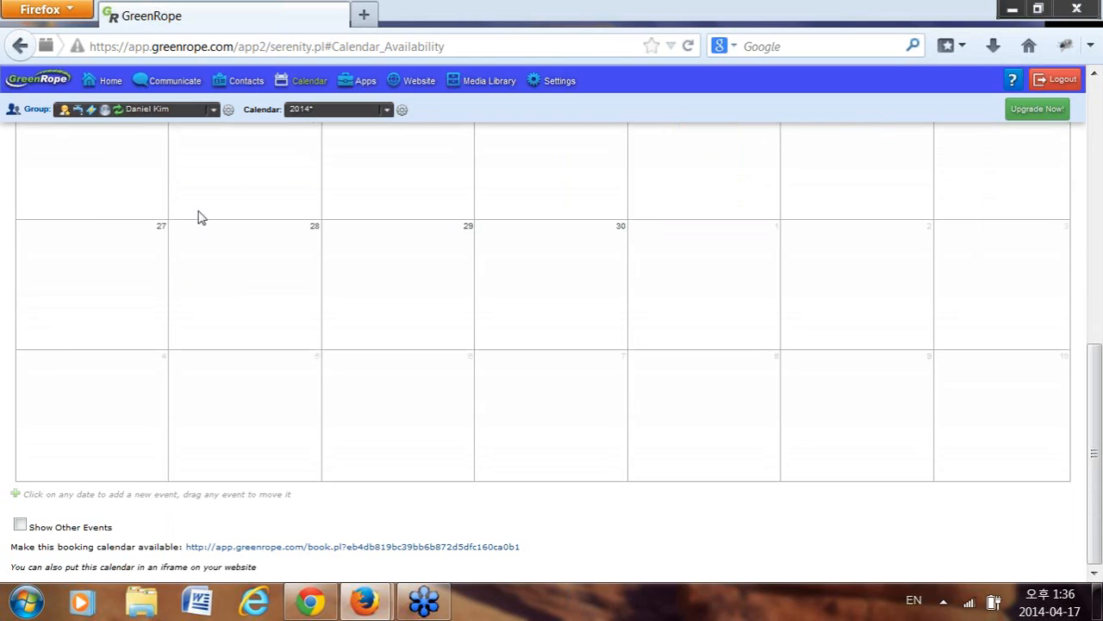
pyautogui.scroll(3, 303, 221)
pyautogui.scroll(-3, 302, 221)
pyautogui.click(212, 557)
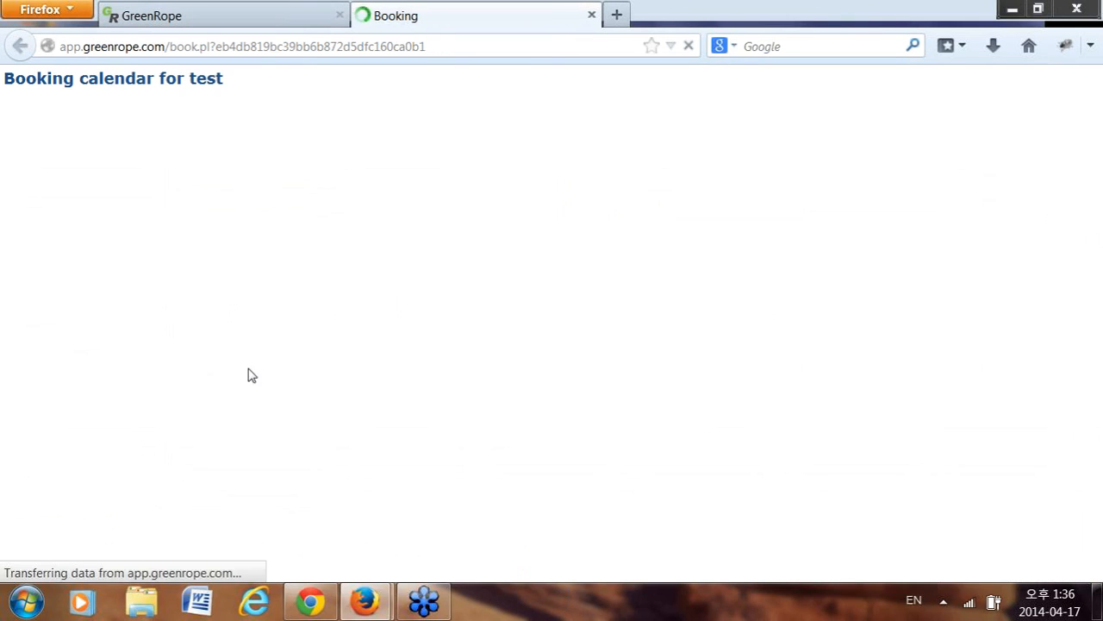
# - Open the booking form for the available April 21 slot and choose the Meeting (45 minutes) request
pyautogui.scroll(-3, 385, 239)
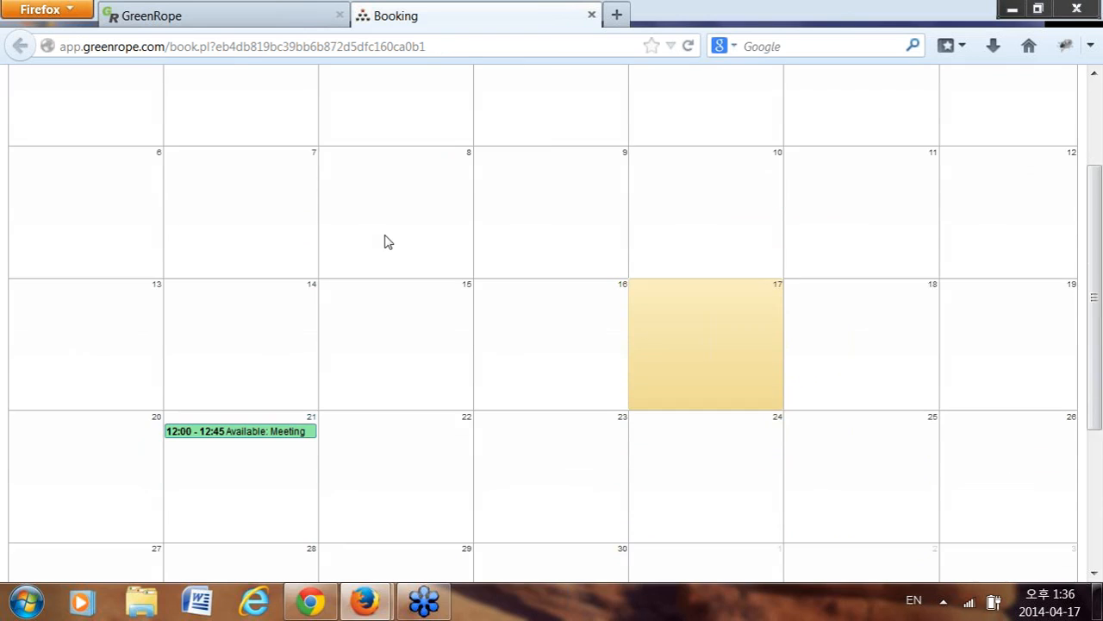
pyautogui.scroll(-2, 384, 240)
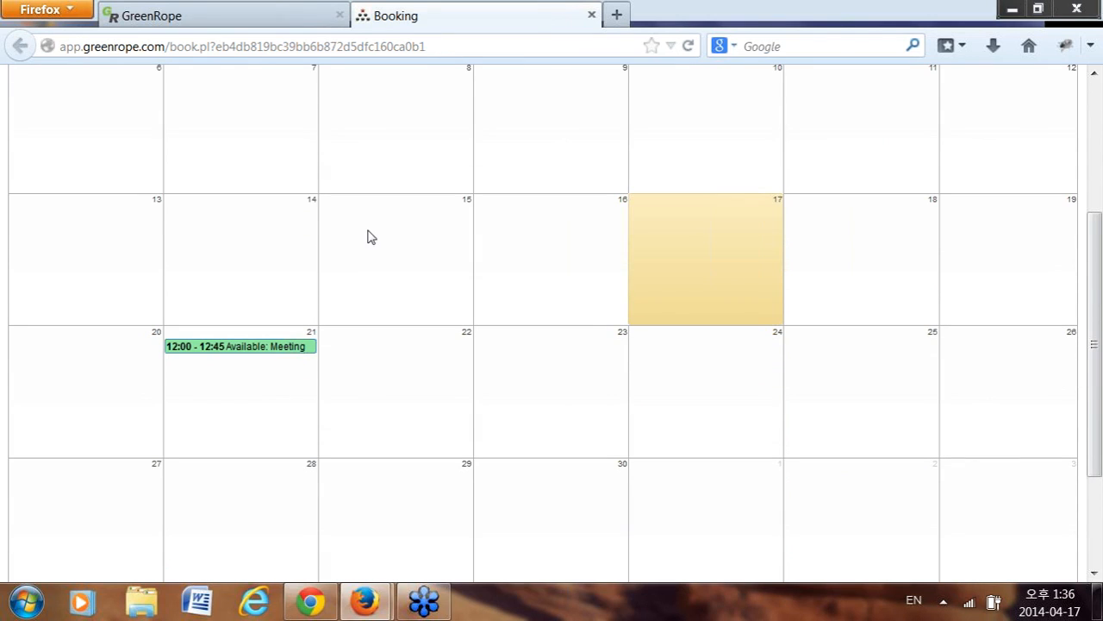
pyautogui.click(232, 349)
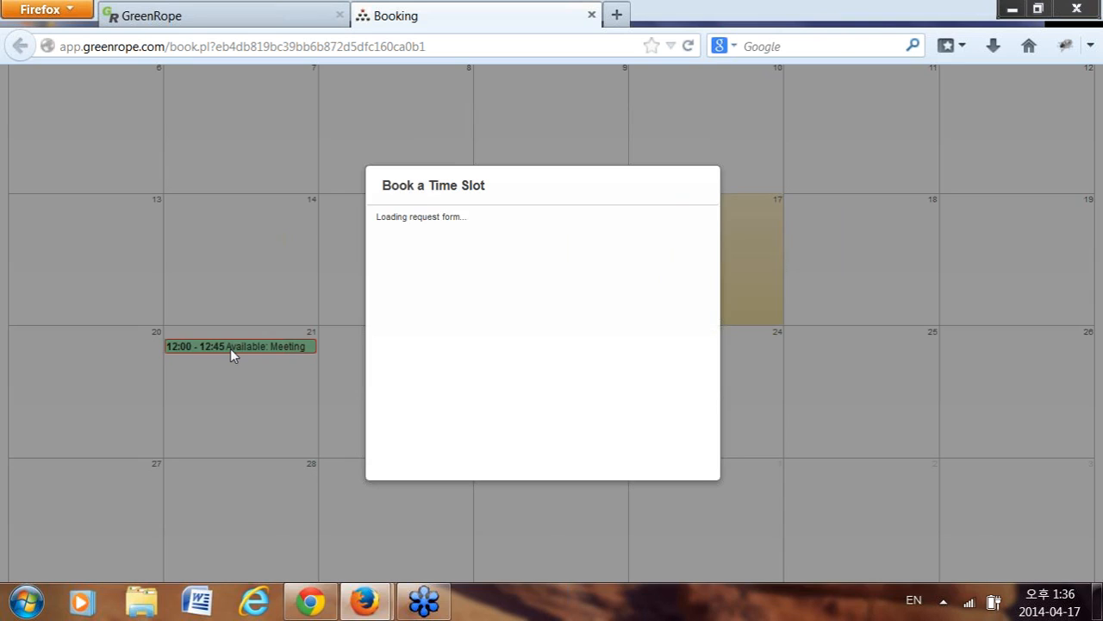
pyautogui.click(708, 182)
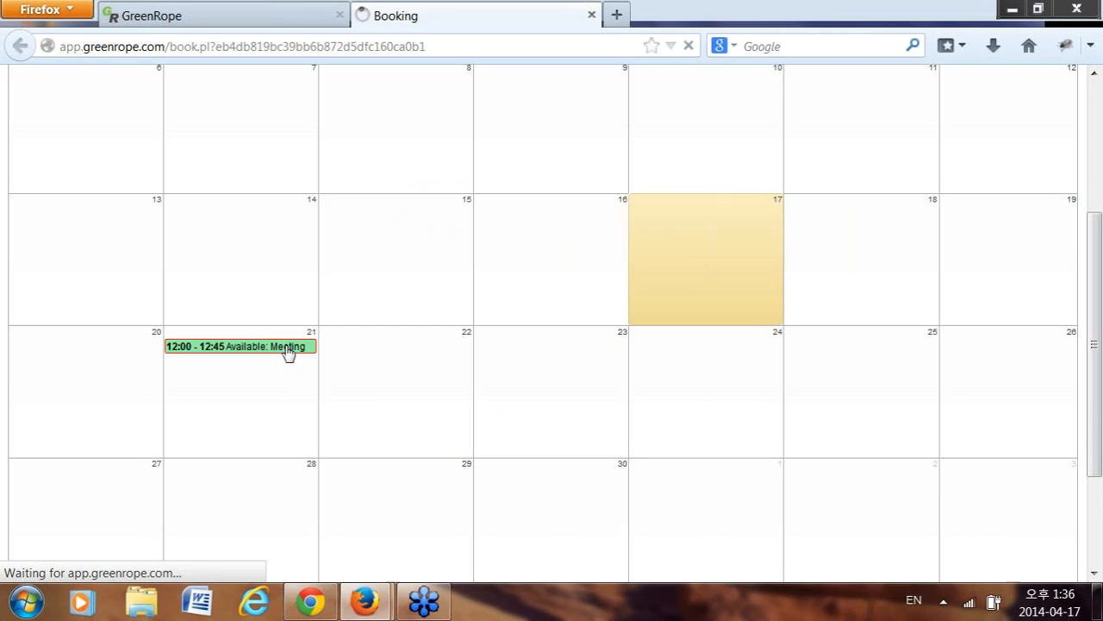
pyautogui.scroll(-6, 289, 347)
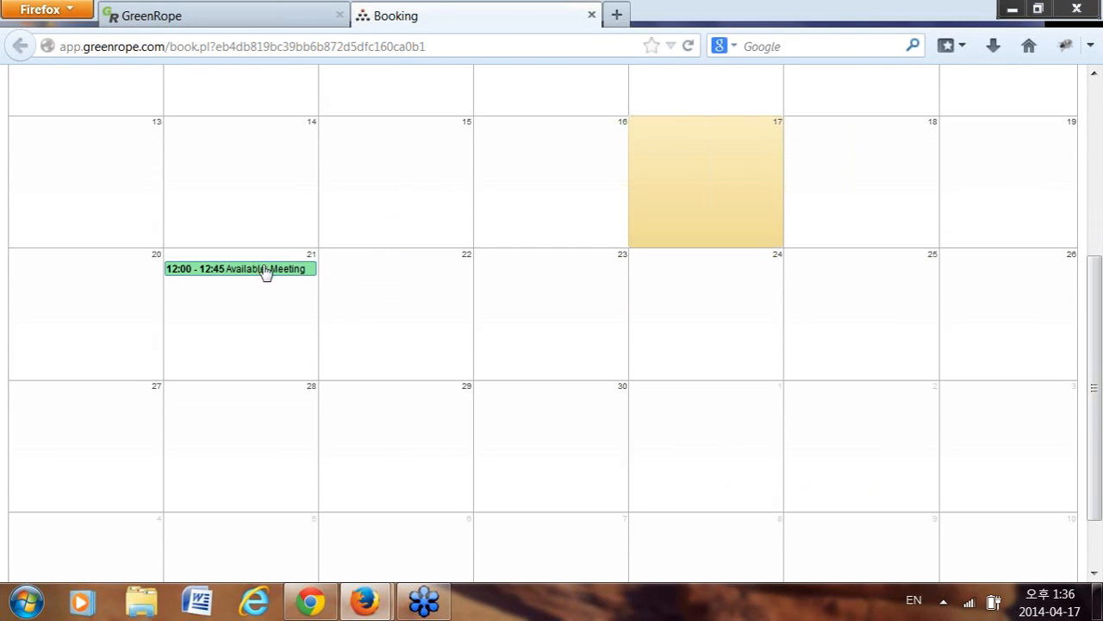
pyautogui.click(250, 270)
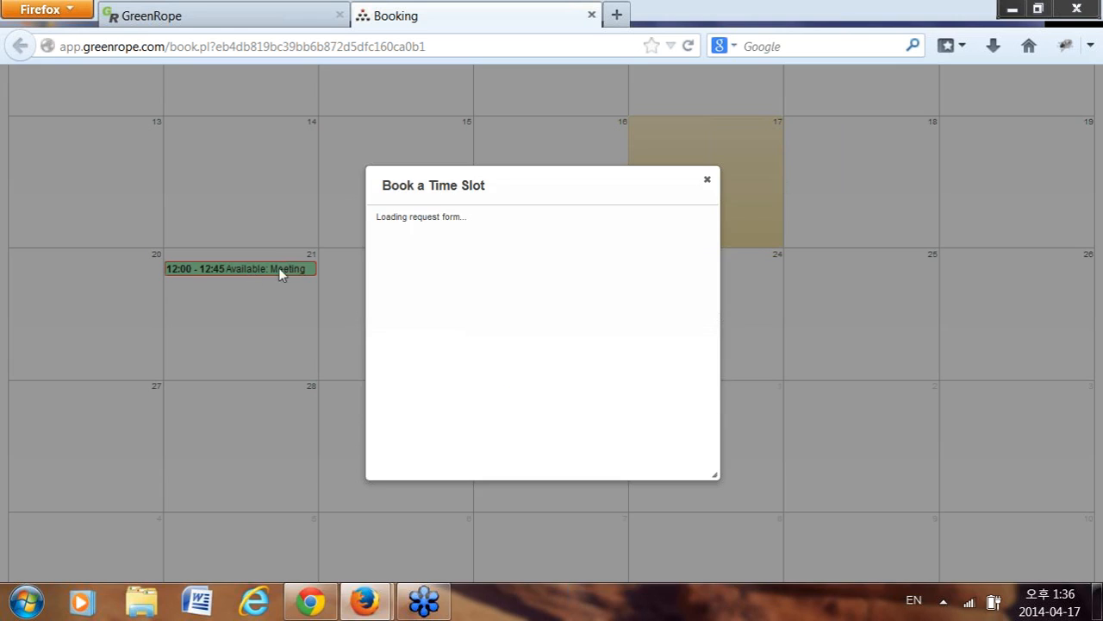
pyautogui.click(468, 224)
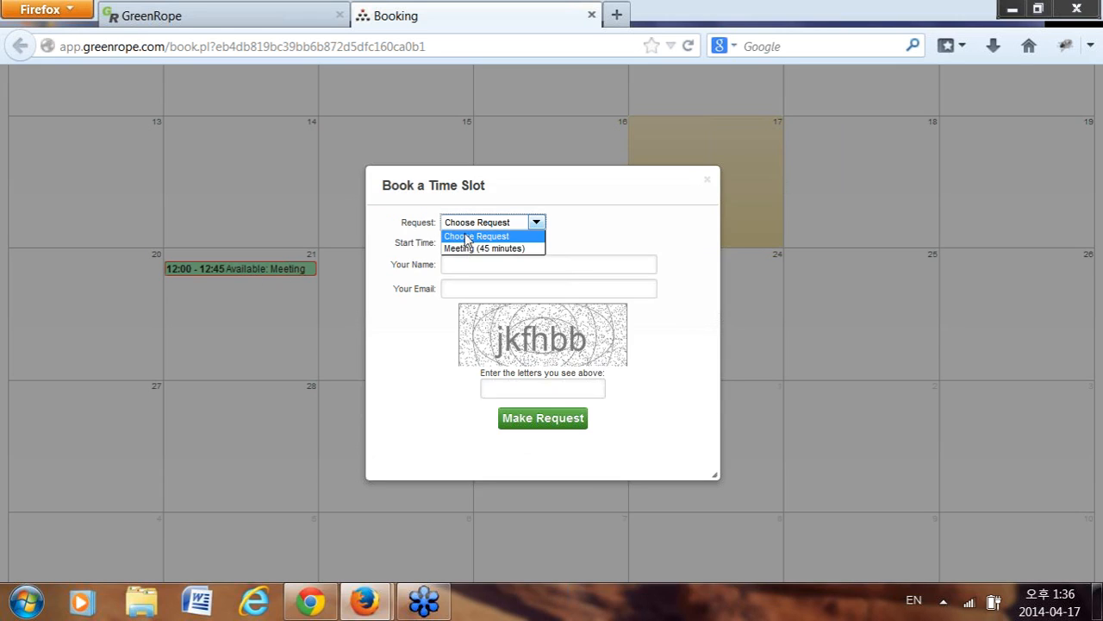
pyautogui.click(460, 251)
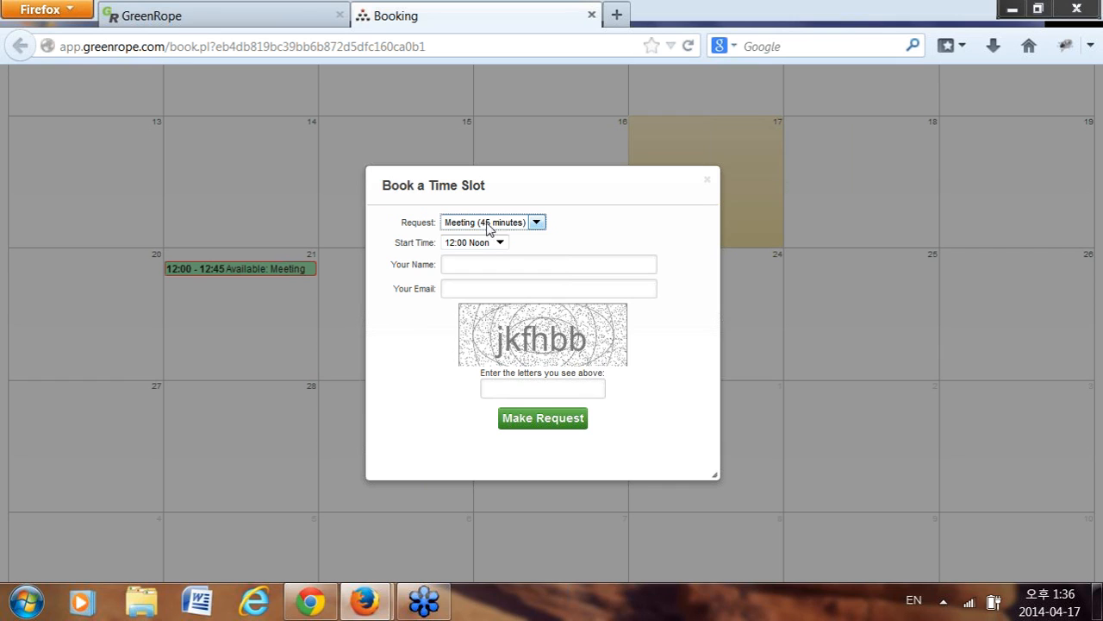
# - Review the booking form's request, start time and name fields, close it without sending a request, and look over the April 2014 booking calendar
pyautogui.click(520, 226)
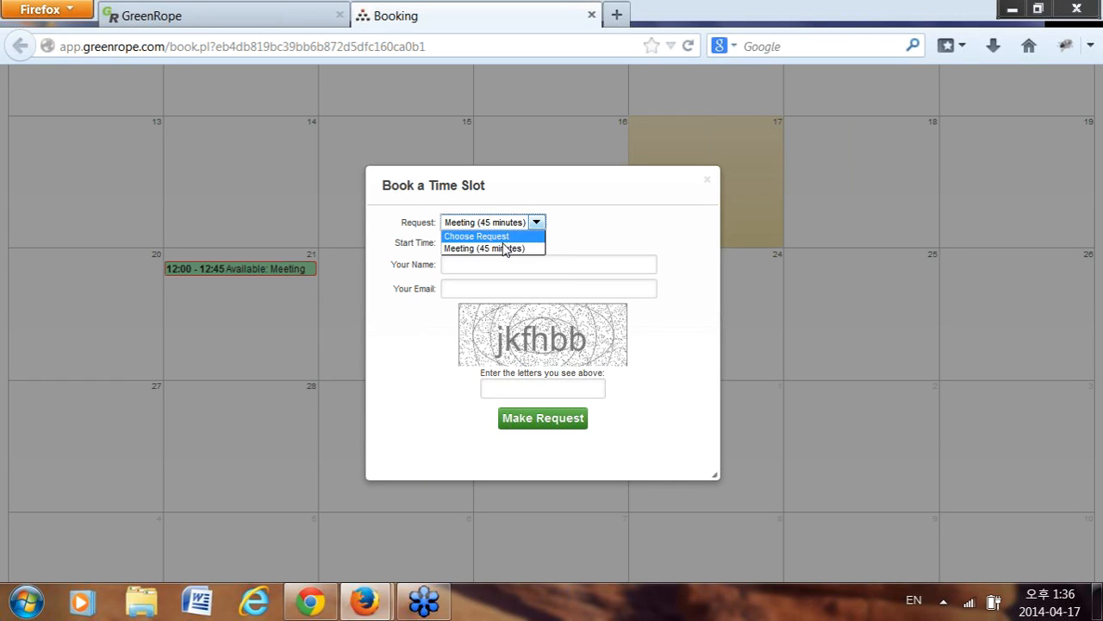
pyautogui.click(507, 250)
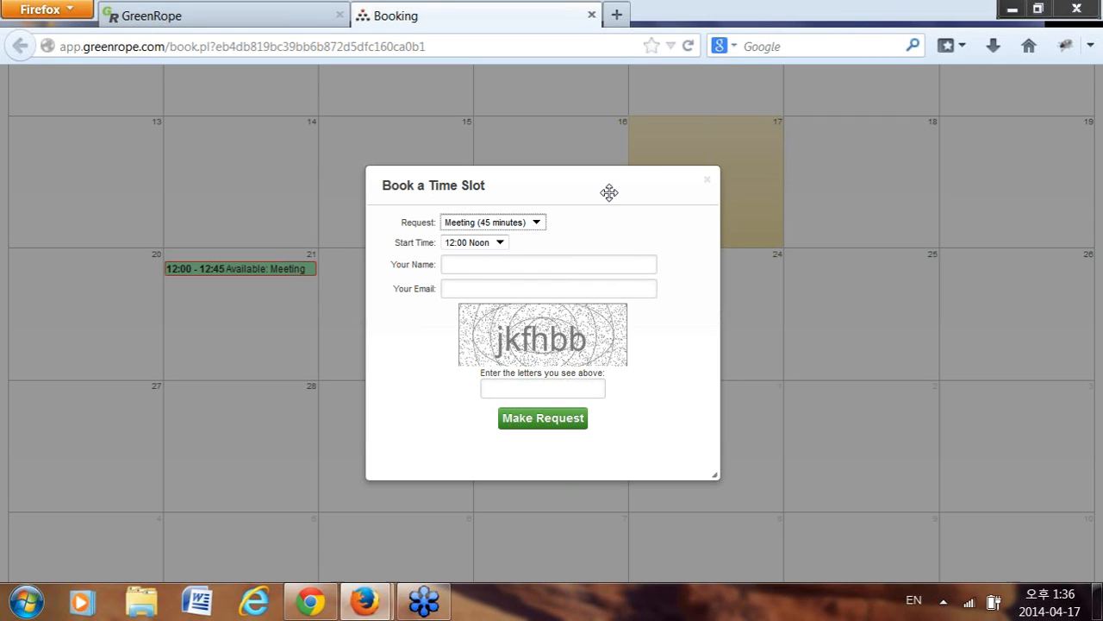
pyautogui.click(536, 223)
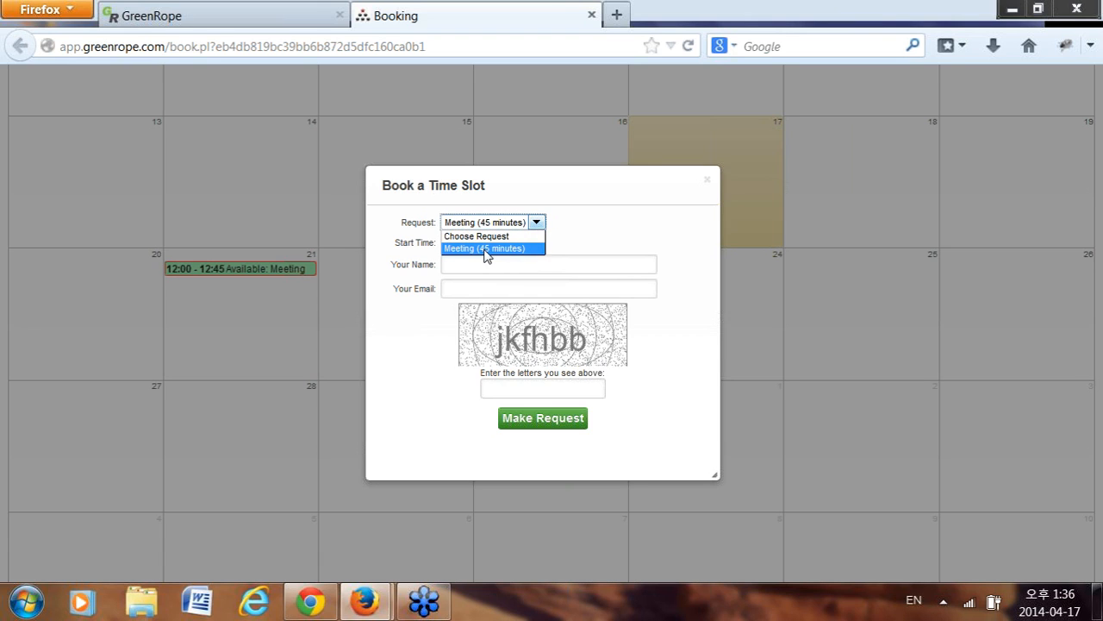
pyautogui.click(487, 253)
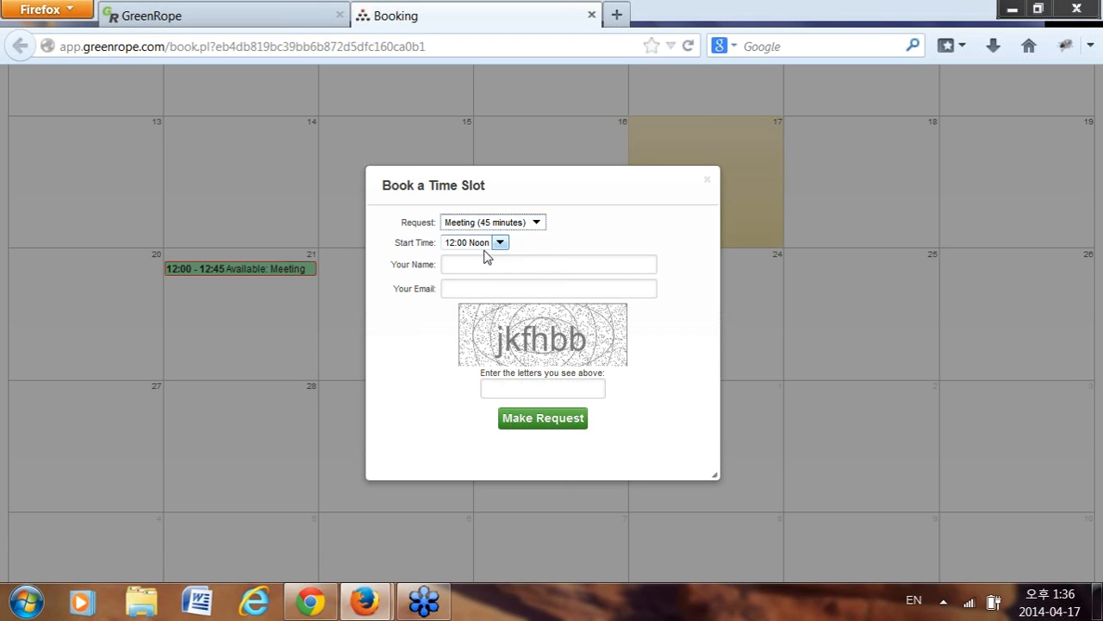
pyautogui.click(535, 222)
pyautogui.click(510, 249)
pyautogui.click(493, 243)
pyautogui.click(476, 264)
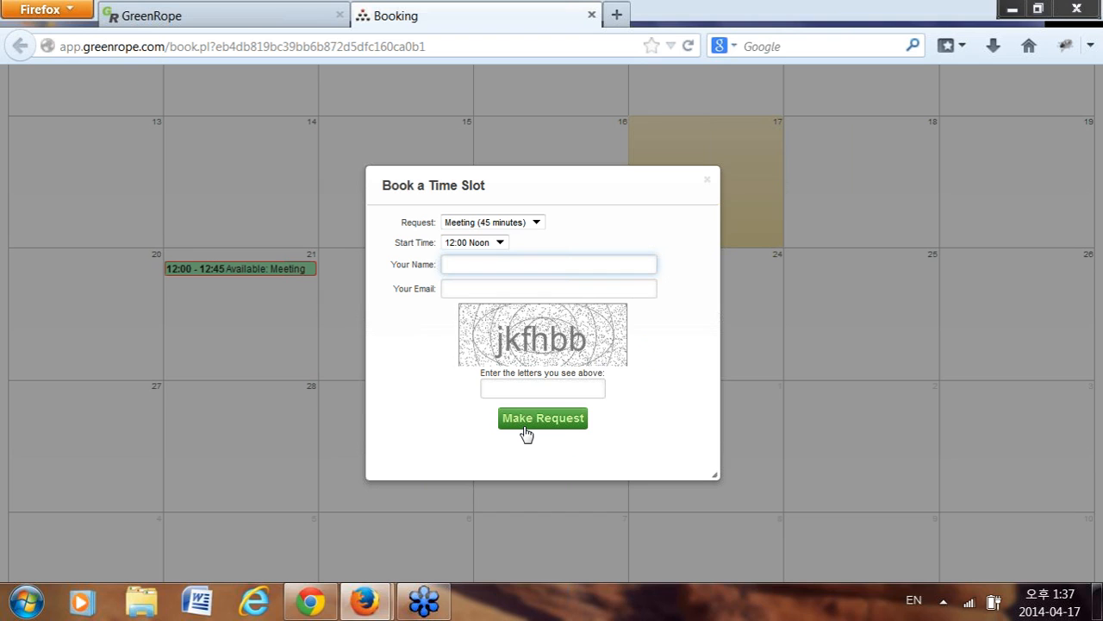
pyautogui.click(709, 183)
pyautogui.scroll(-3, 291, 436)
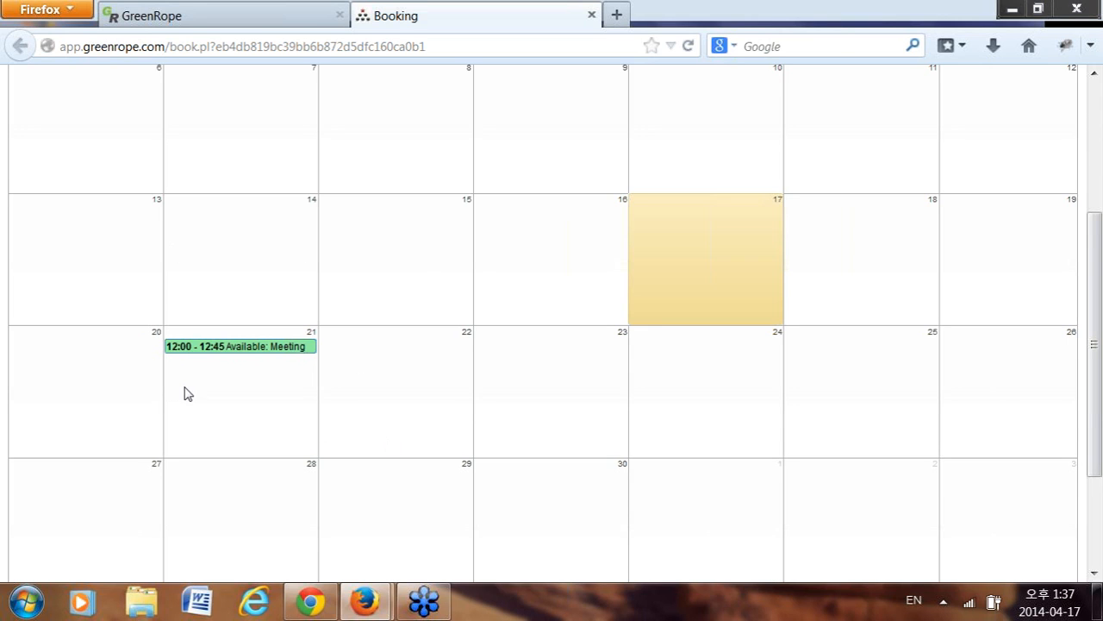
pyautogui.scroll(5, 186, 392)
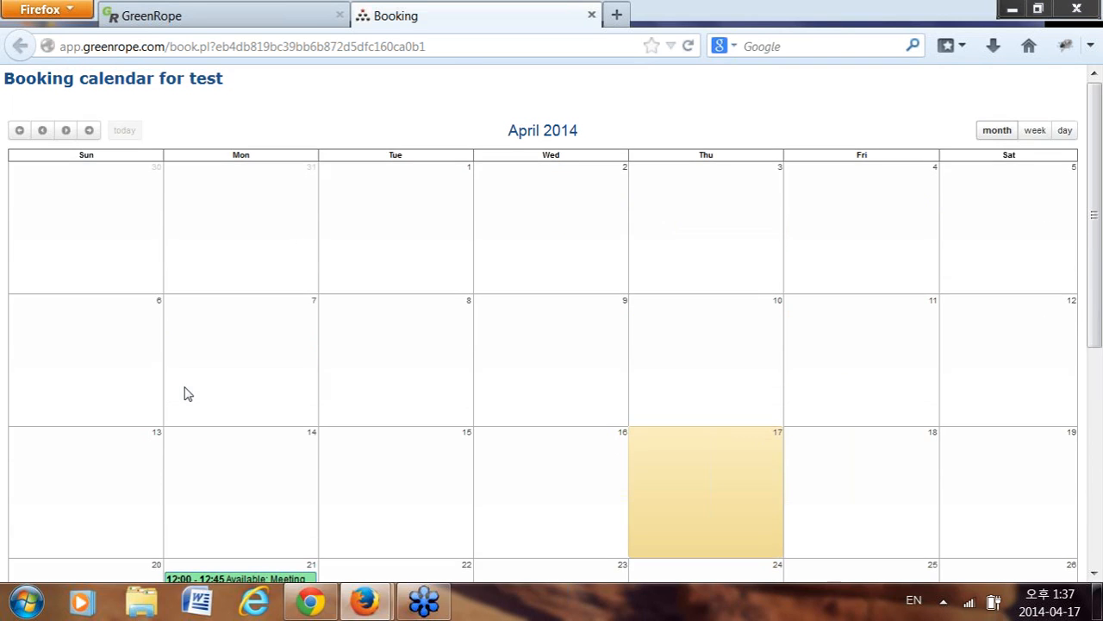
# - Close the public booking page and highlight the sample iframe embed code in the appointment calendar's help text
pyautogui.click(591, 15)
pyautogui.scroll(2, 278, 310)
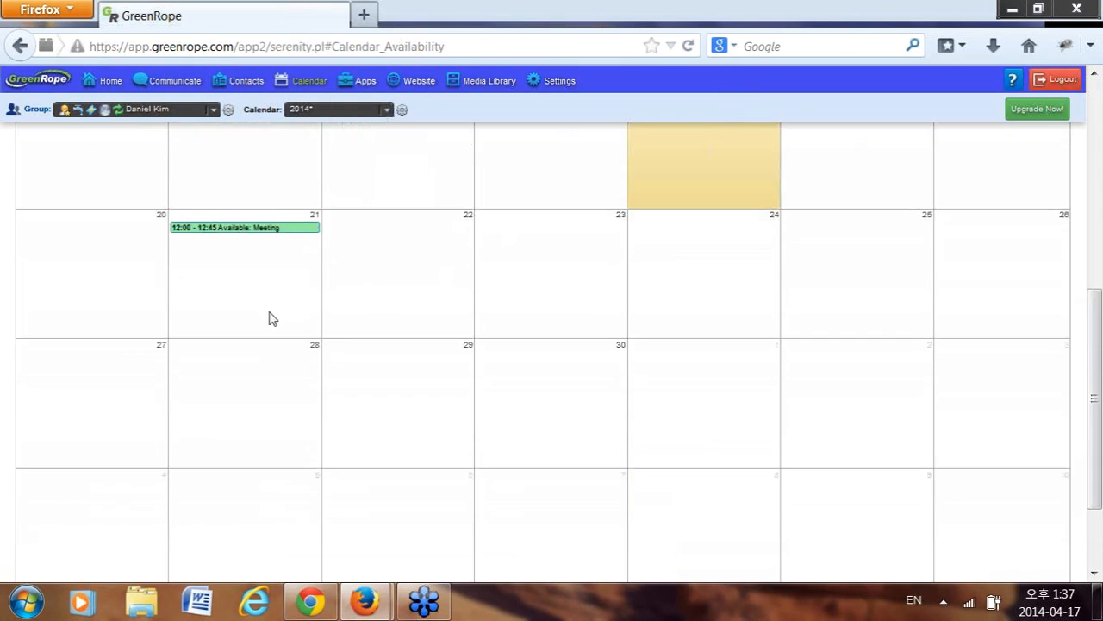
pyautogui.scroll(4, 335, 410)
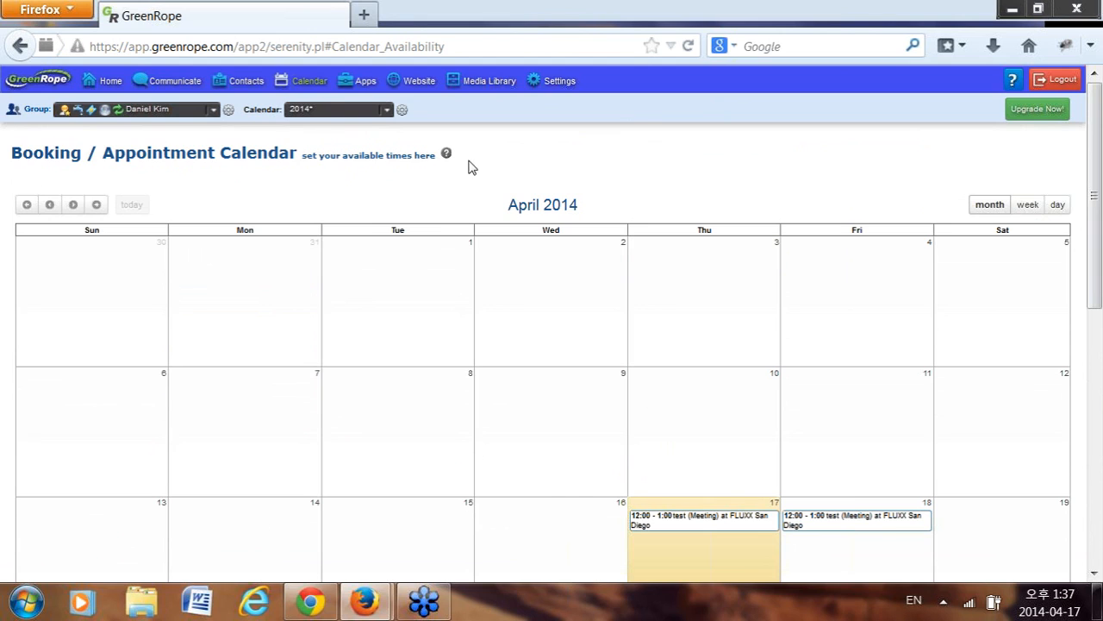
pyautogui.moveTo(450, 155)
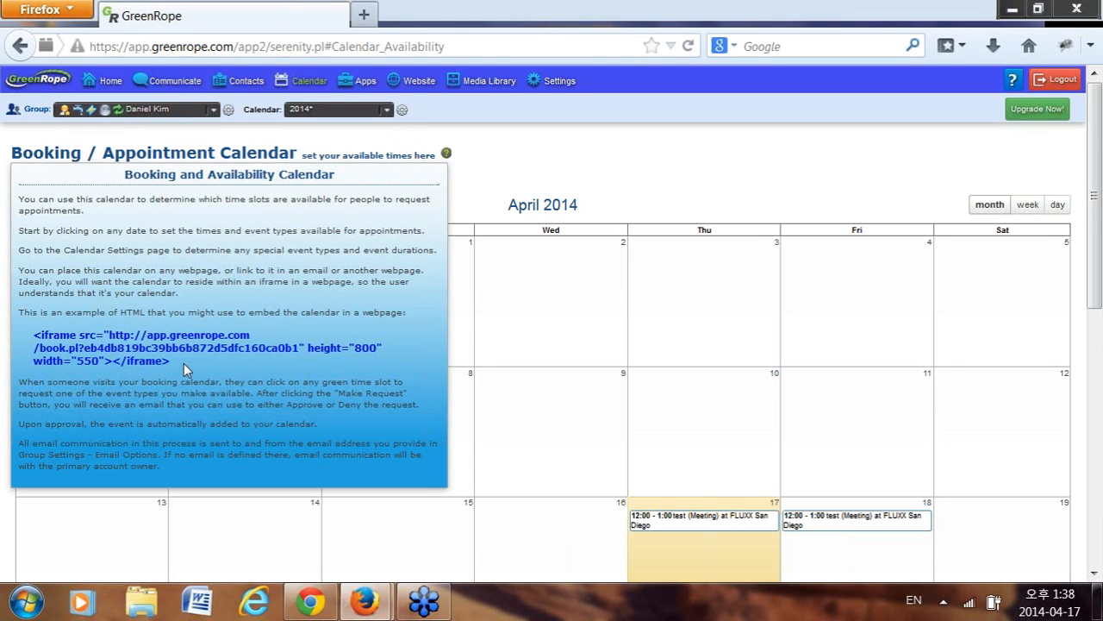
pyautogui.moveTo(179, 365)
pyautogui.mouseDown()
pyautogui.moveTo(35, 348)
pyautogui.moveTo(33, 334)
pyautogui.moveTo(121, 339)
pyautogui.moveTo(186, 365)
pyautogui.mouseUp()
pyautogui.click(68, 337)
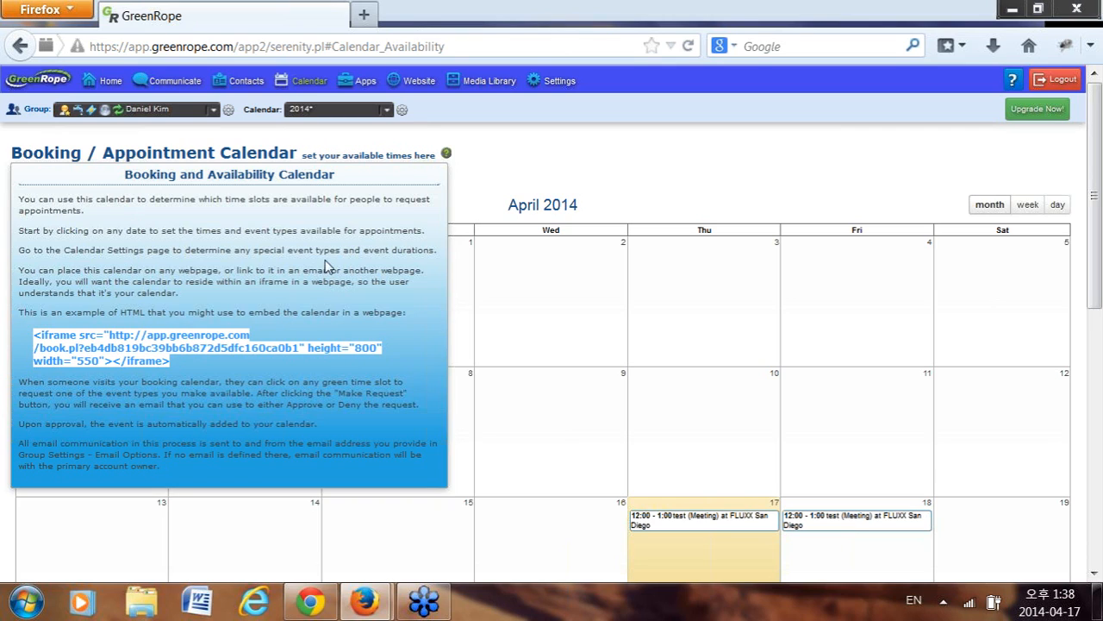
# - Highlight the height and width values in the iframe embed code and close the help text
pyautogui.click(338, 333)
pyautogui.moveTo(354, 347); pyautogui.dragTo(378, 348)
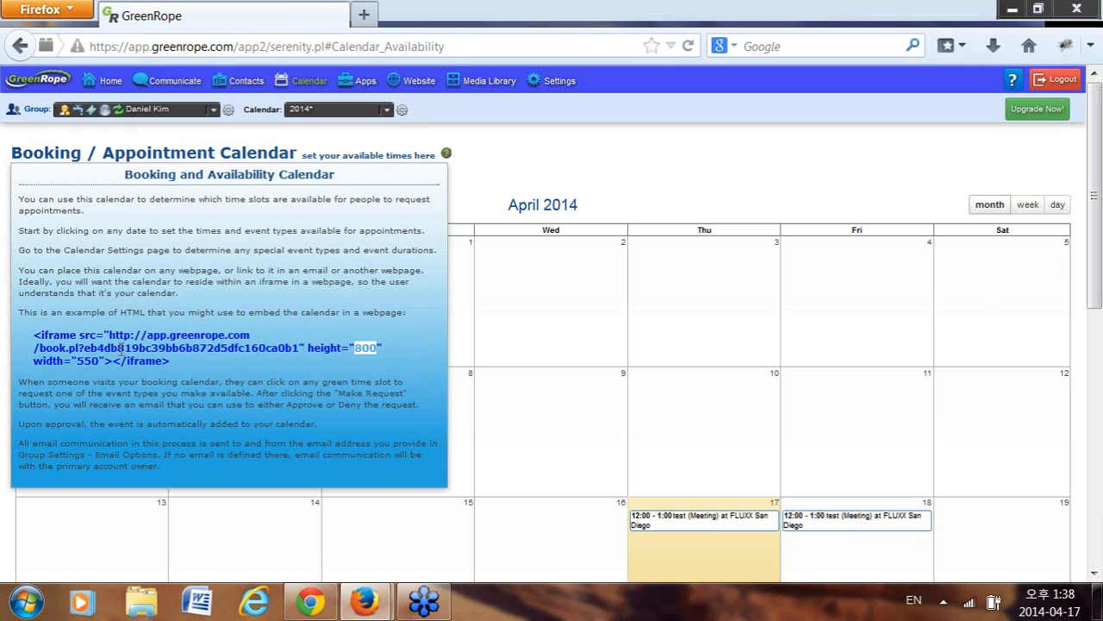
pyautogui.moveTo(101, 360); pyautogui.dragTo(76, 360)
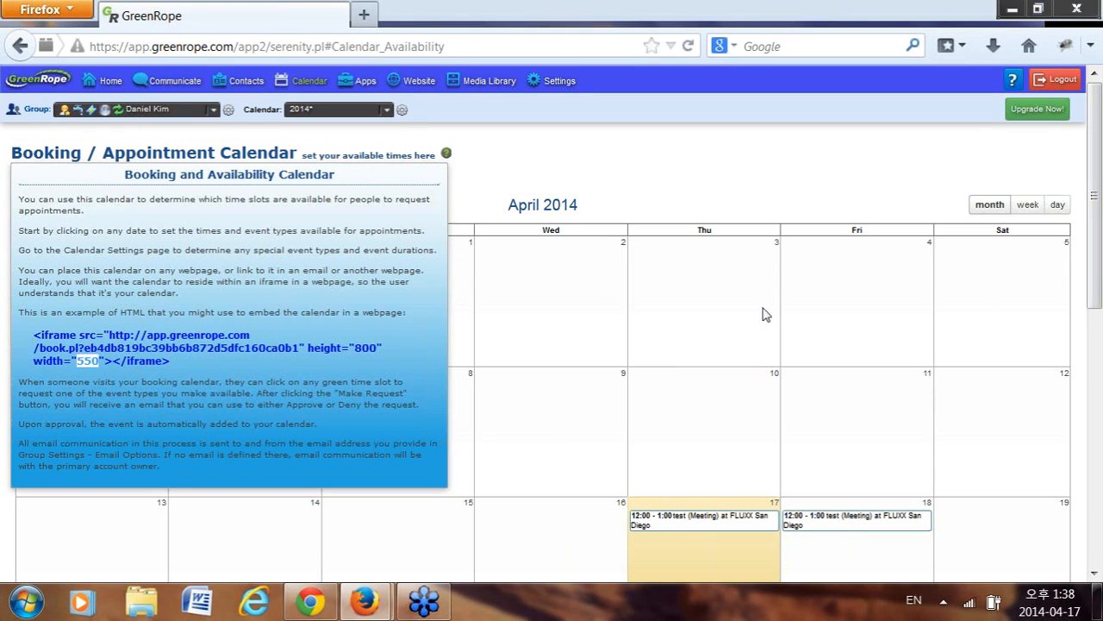
pyautogui.click(445, 154)
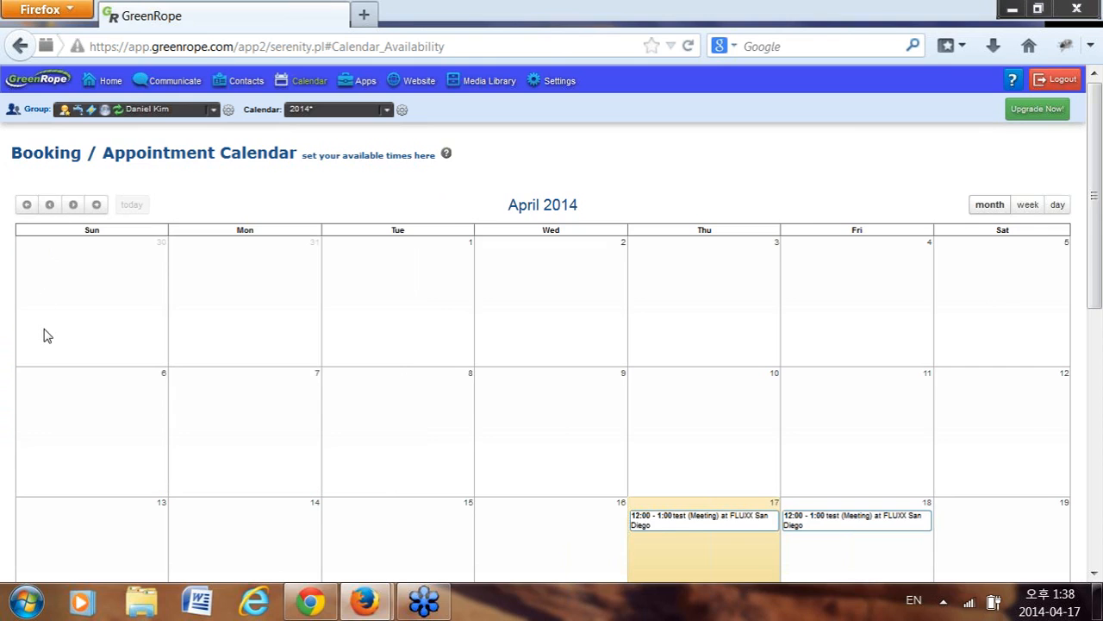
# - Look over the availability calendar, reopen its help text and review the whole iframe embed code and its width value
pyautogui.scroll(-10, 44, 335)
pyautogui.scroll(10, 532, 359)
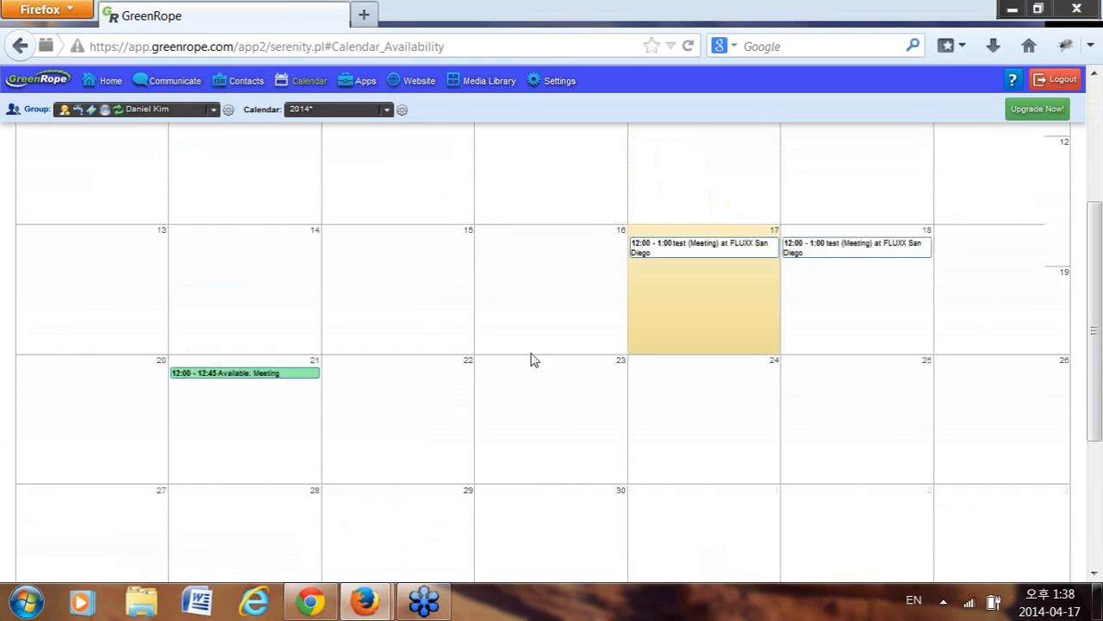
pyautogui.moveTo(445, 157)
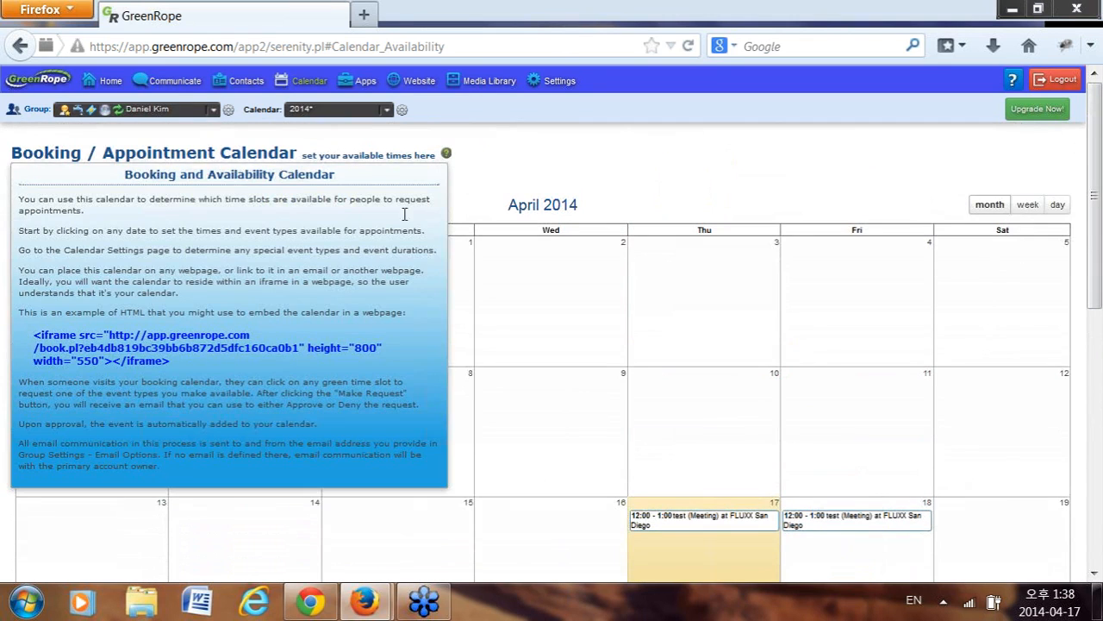
pyautogui.moveTo(101, 360); pyautogui.dragTo(78, 360)
pyautogui.moveTo(172, 362); pyautogui.dragTo(26, 342)
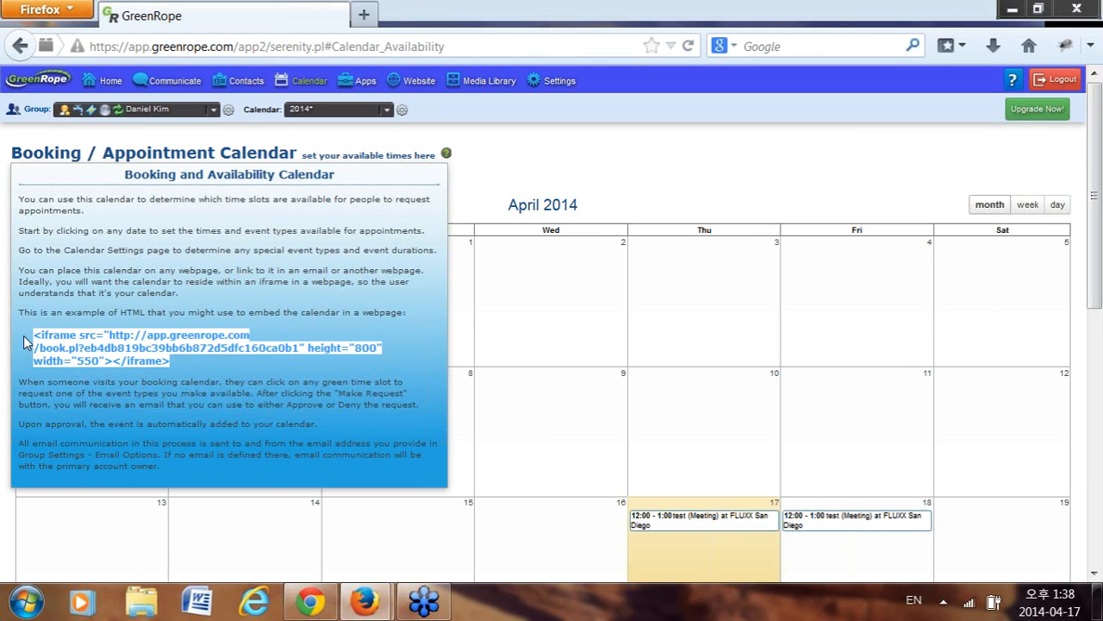
pyautogui.click(210, 367)
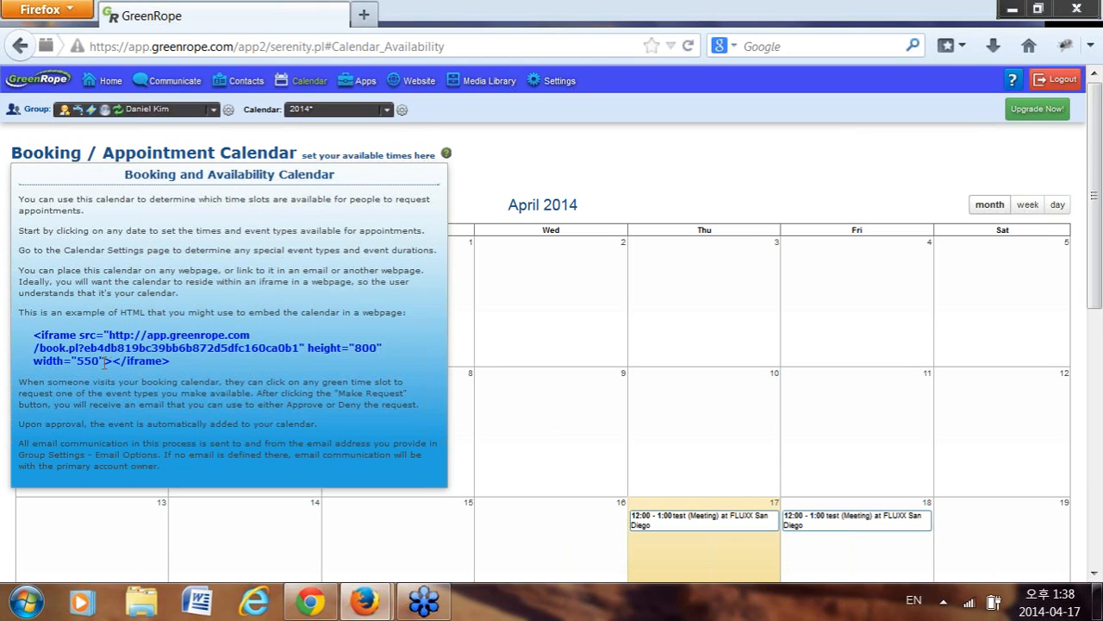
pyautogui.moveTo(100, 361); pyautogui.dragTo(75, 360)
pyautogui.click(188, 364)
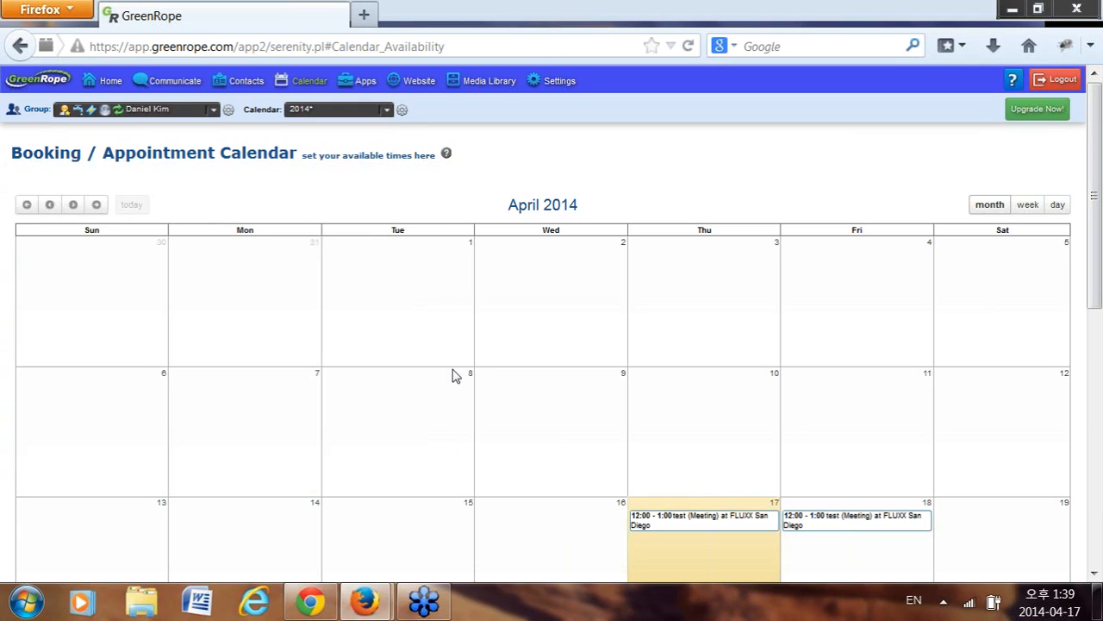
# - Open the current group's settings and show its email options
pyautogui.scroll(-5, 454, 375)
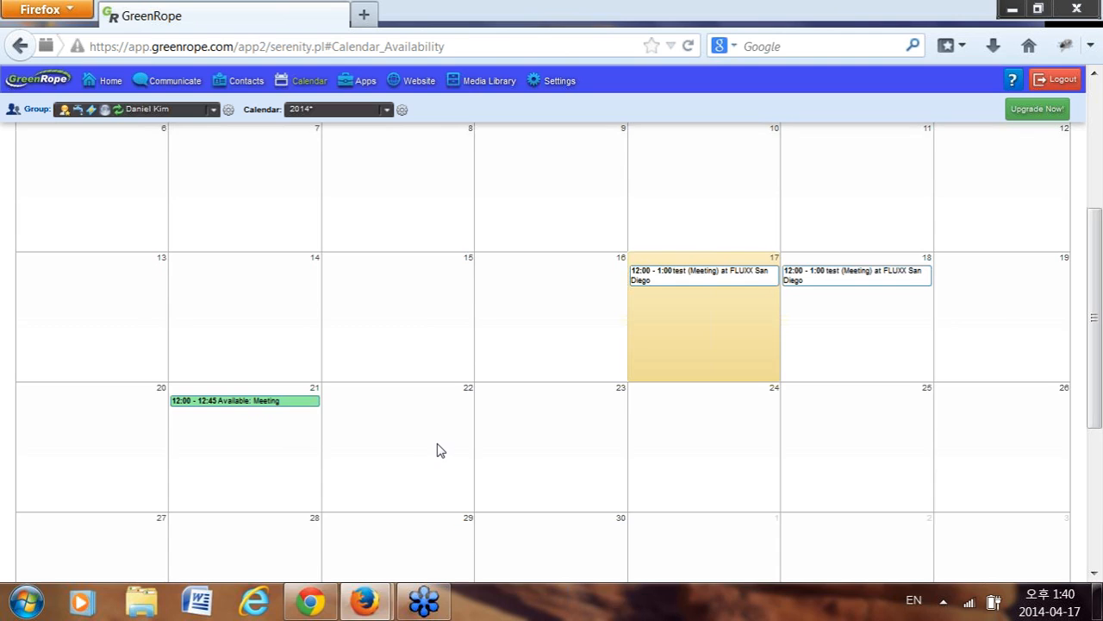
pyautogui.scroll(5, 439, 449)
pyautogui.scroll(-3, 431, 448)
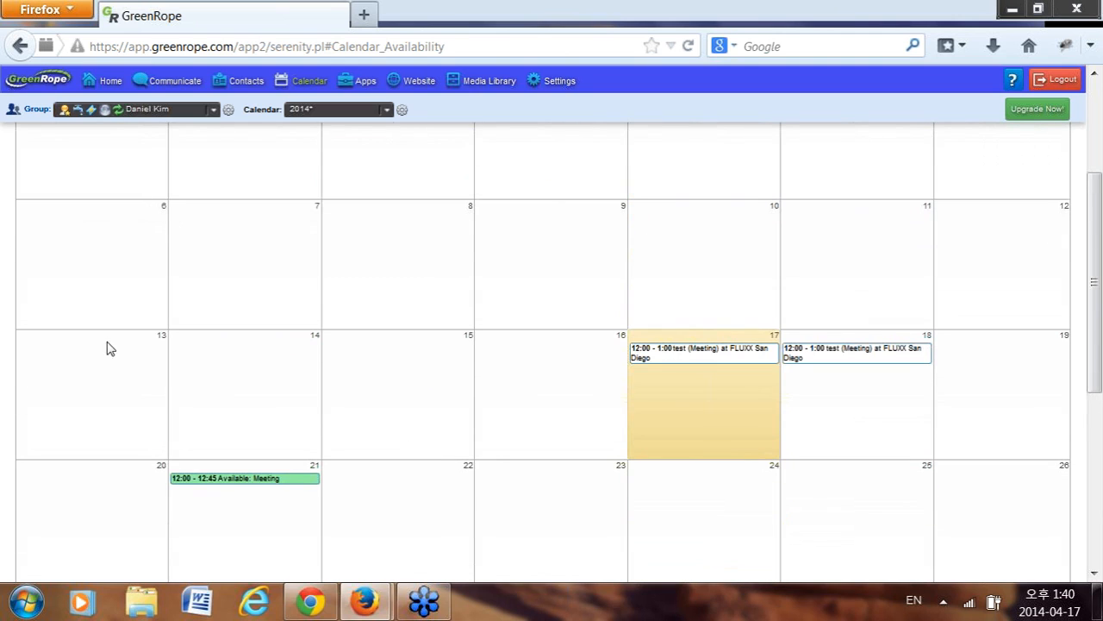
pyautogui.scroll(2, 374, 305)
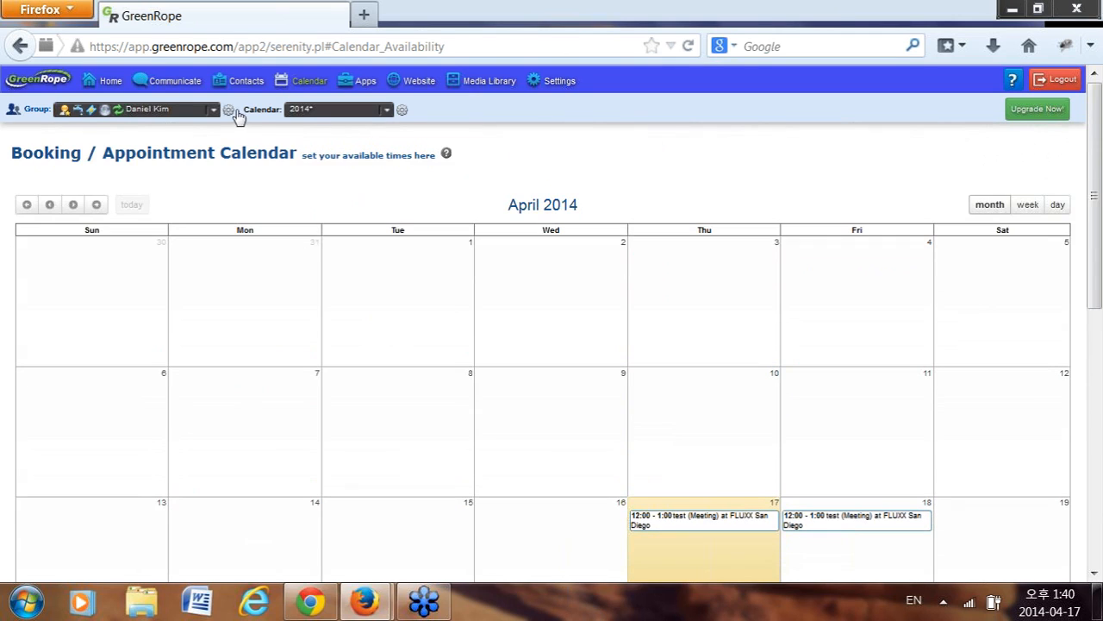
pyautogui.click(230, 112)
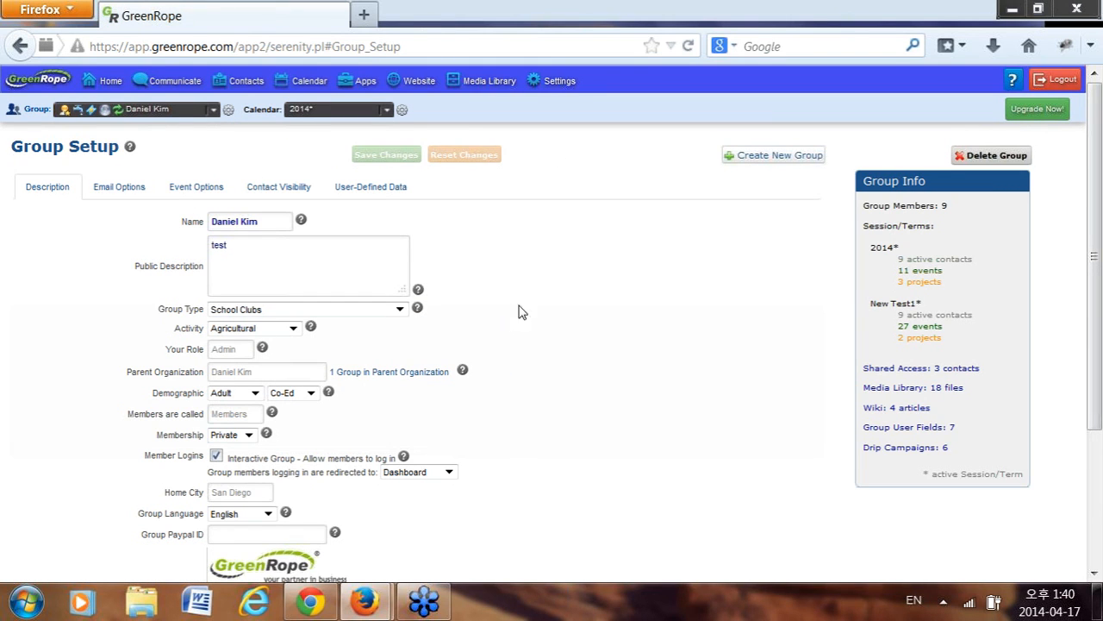
pyautogui.moveTo(565, 83)
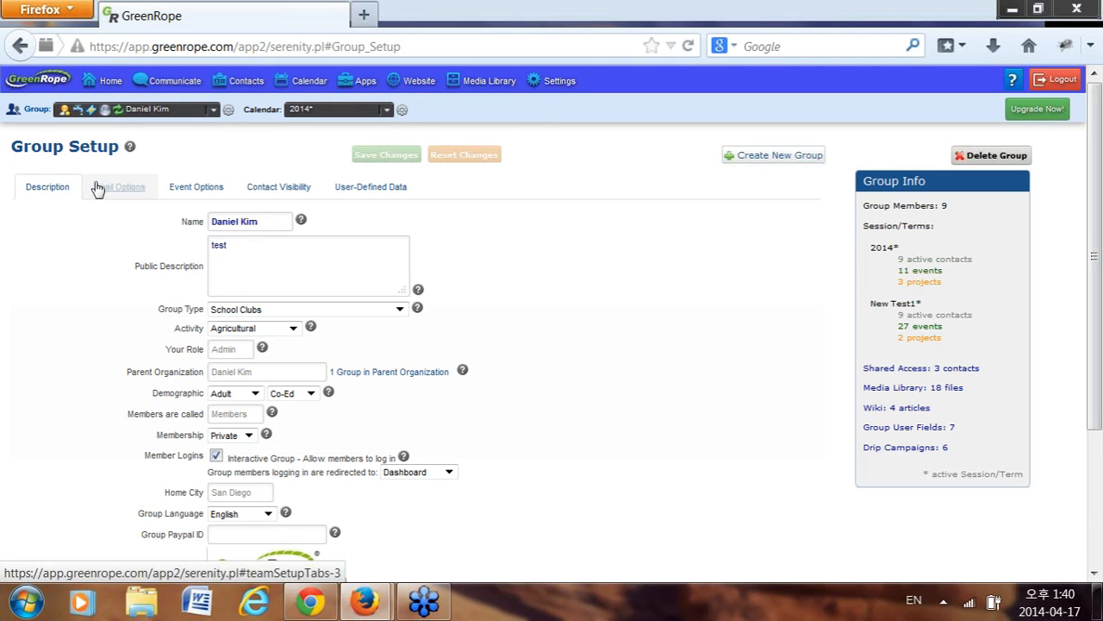
pyautogui.click(129, 189)
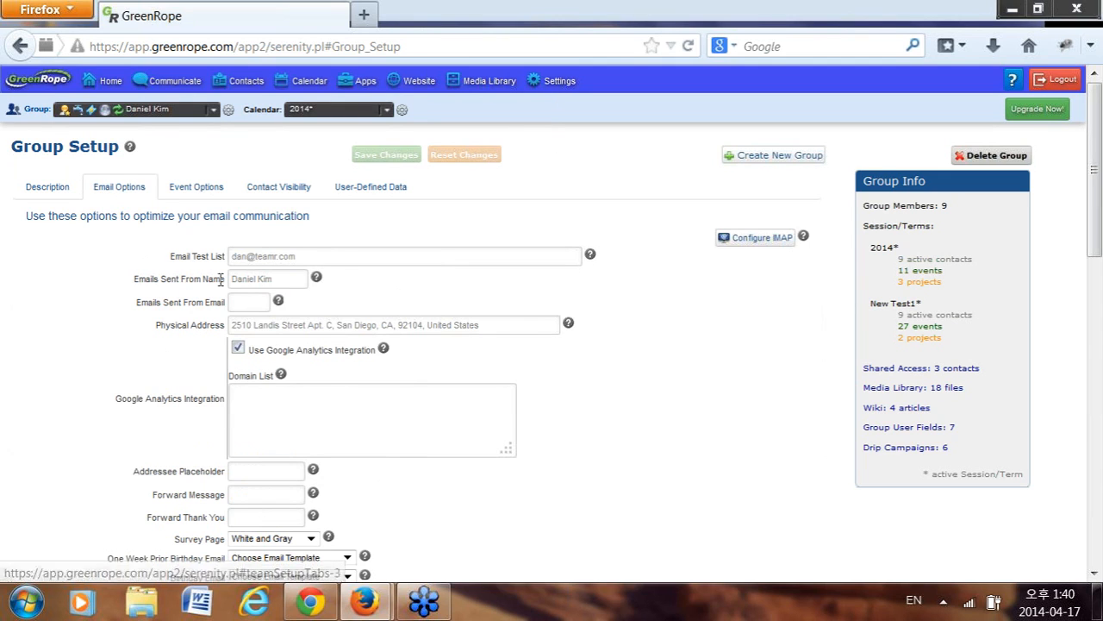
# - Review the Emails Sent From Name and Emails Sent From Email fields without changing them
pyautogui.click(285, 280)
pyautogui.moveTo(285, 281); pyautogui.dragTo(211, 280)
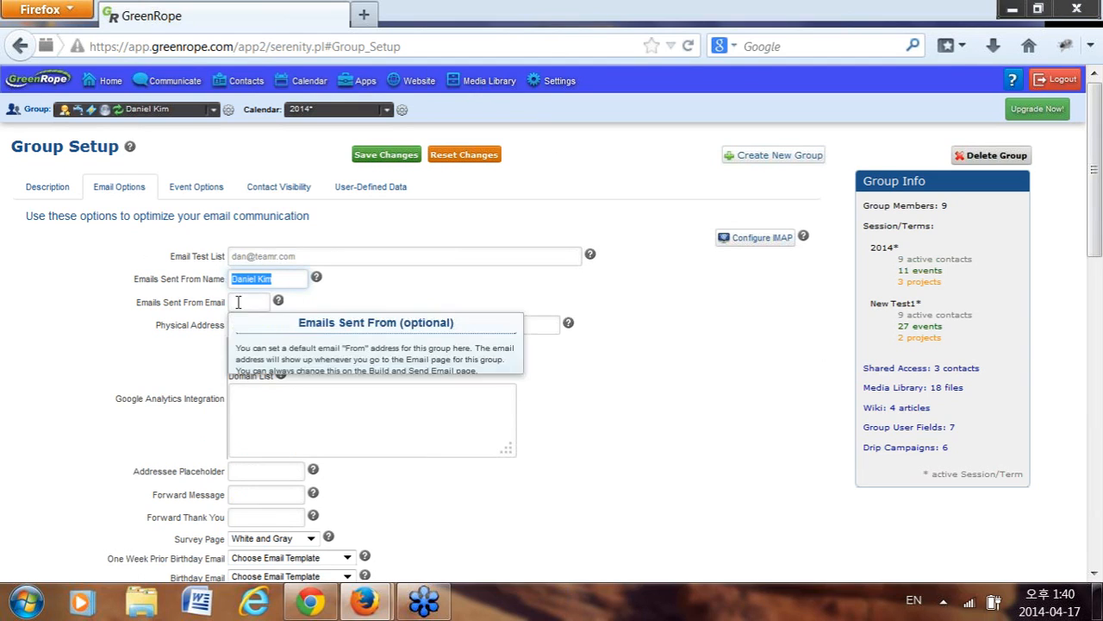
pyautogui.click(239, 304)
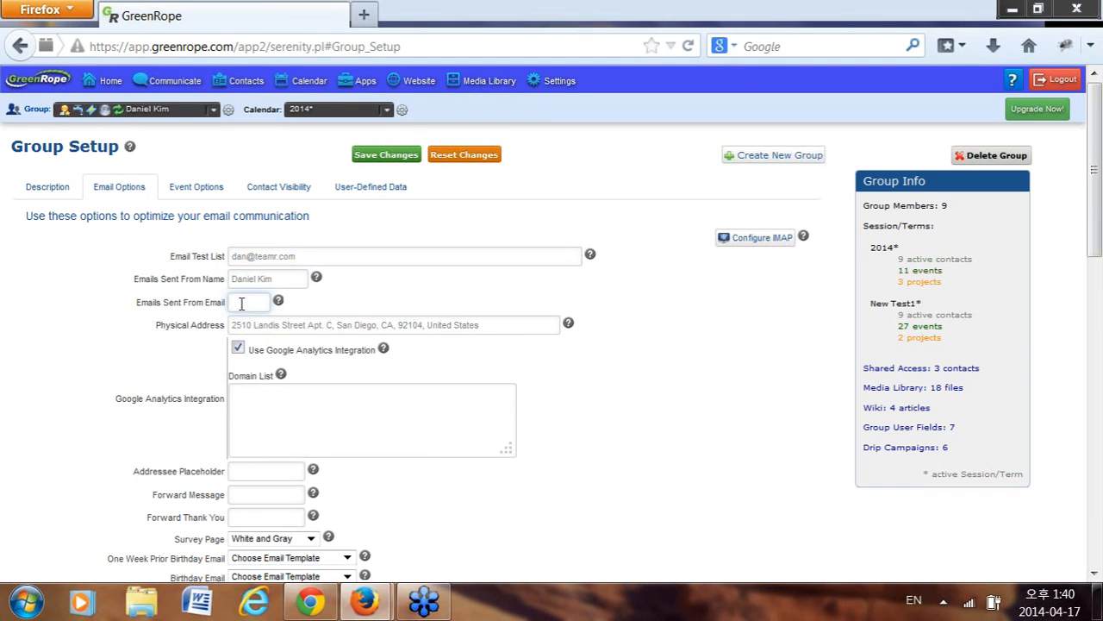
pyautogui.click(288, 279)
pyautogui.click(252, 301)
pyautogui.click(285, 279)
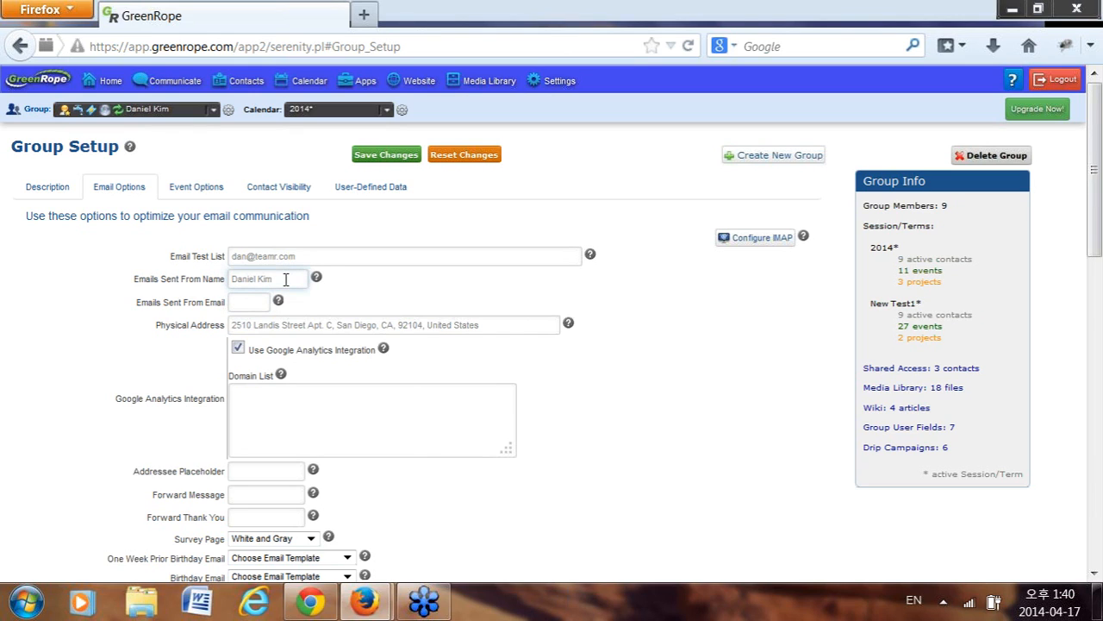
pyautogui.click(234, 303)
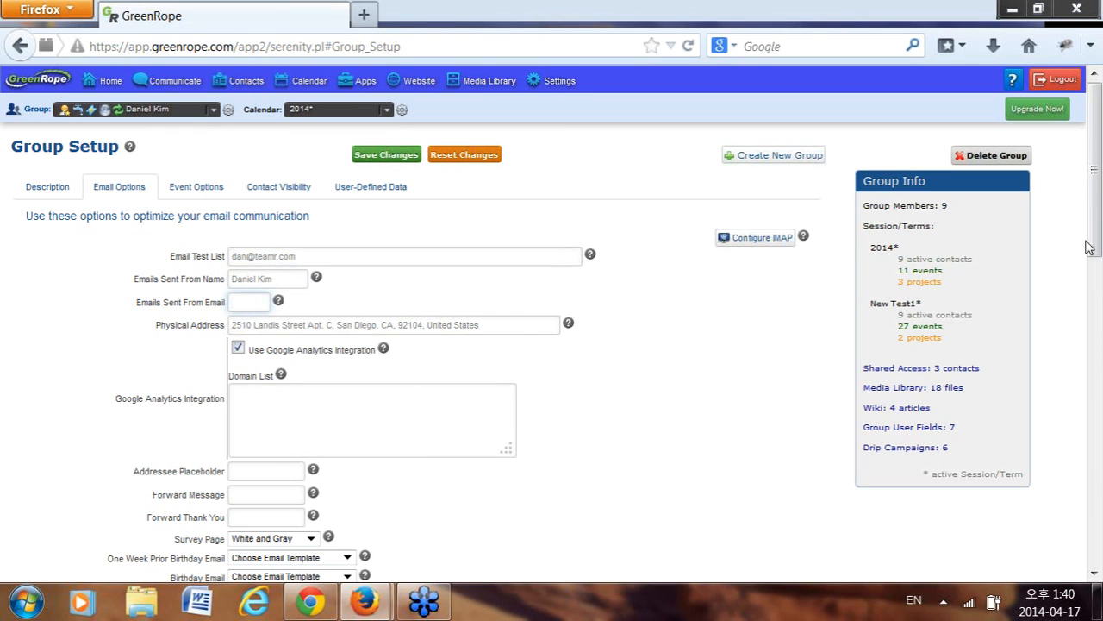
# - Look through the remaining email options and return to the group's description settings
pyautogui.scroll(-5, 291, 319)
pyautogui.scroll(10, 292, 319)
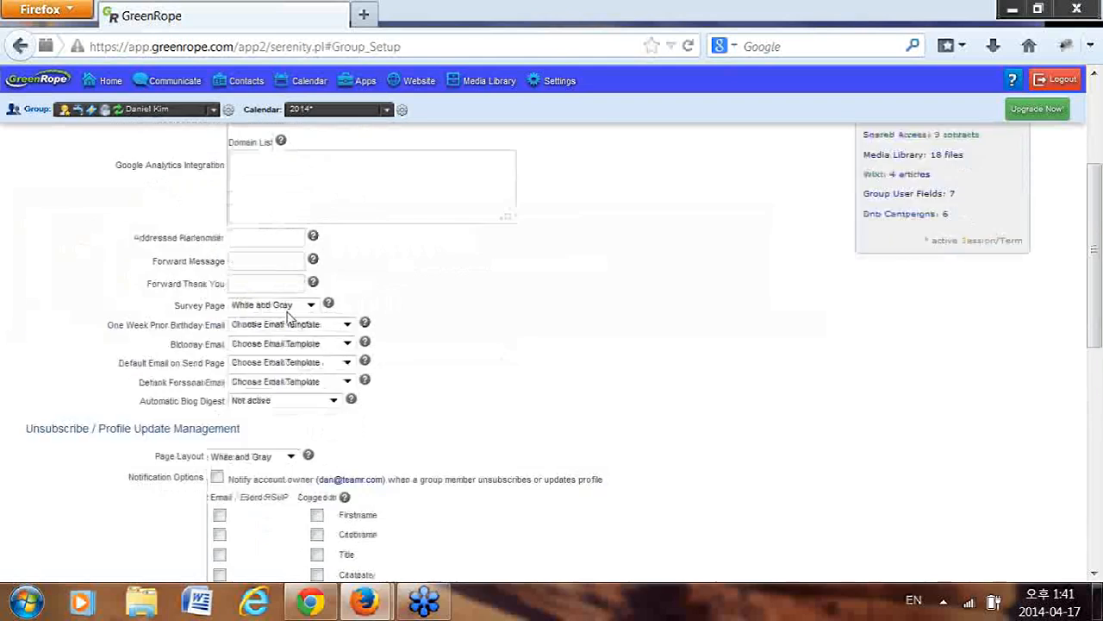
pyautogui.click(48, 188)
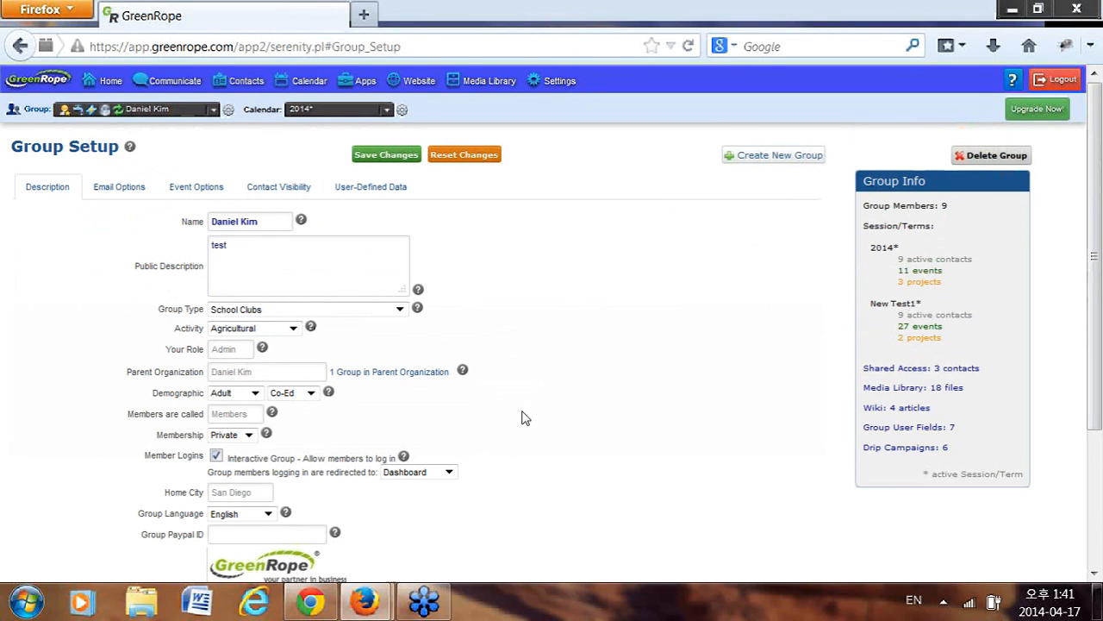
# - Leave the group setup without saving for the help center and open the Lesson 5b - Calendar/Events Management video tutorial
pyautogui.click(1013, 80)
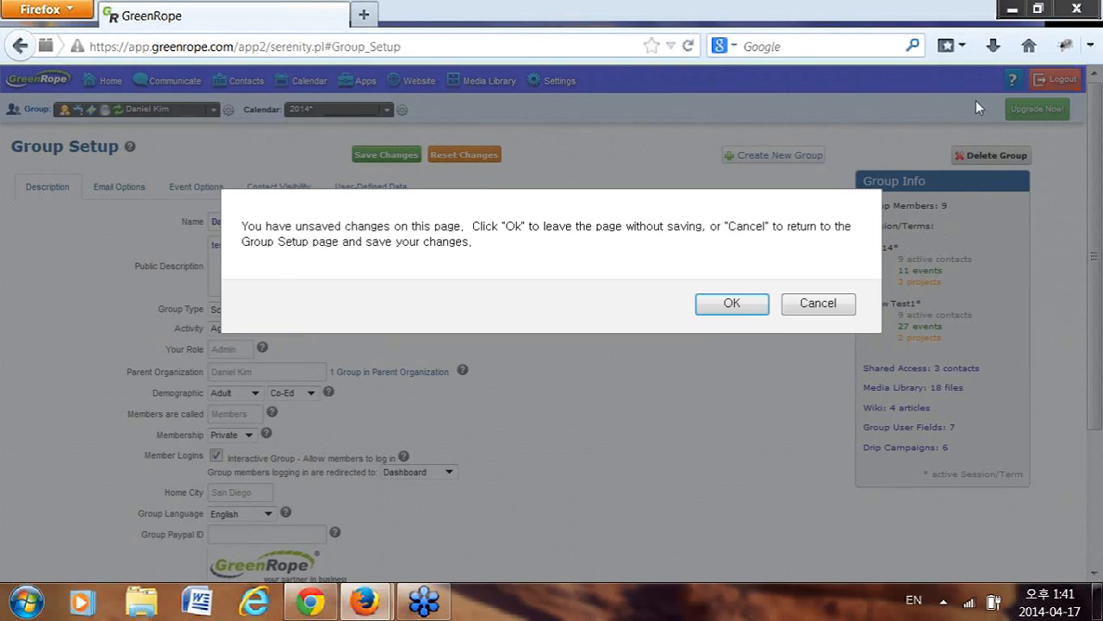
pyautogui.click(713, 305)
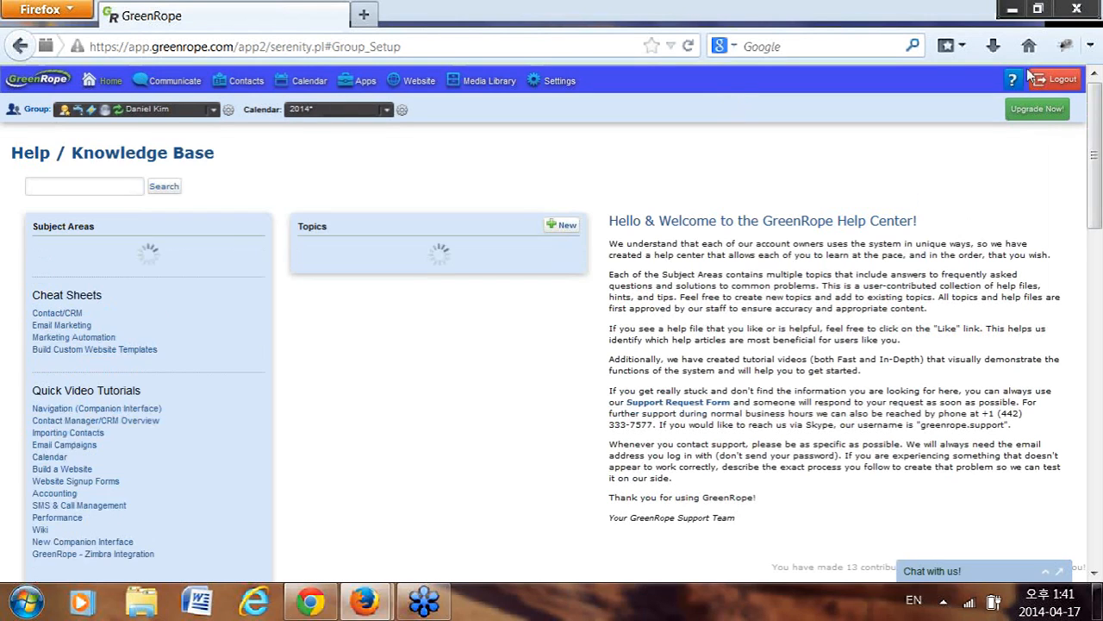
pyautogui.scroll(-3, 206, 281)
pyautogui.scroll(-8, 206, 281)
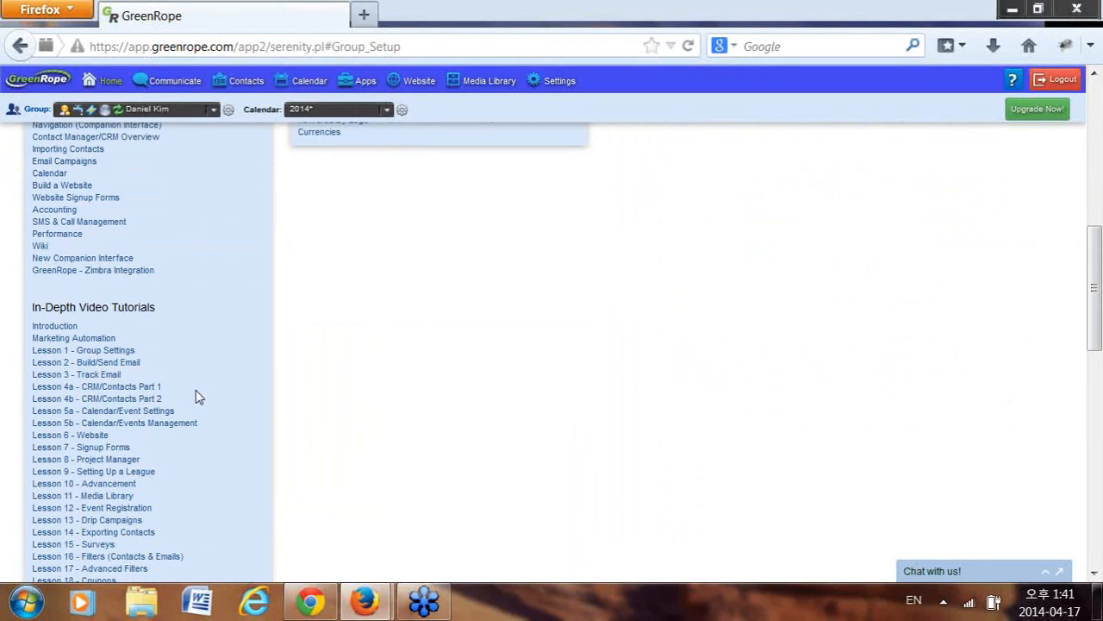
pyautogui.click(152, 389)
pyautogui.click(140, 427)
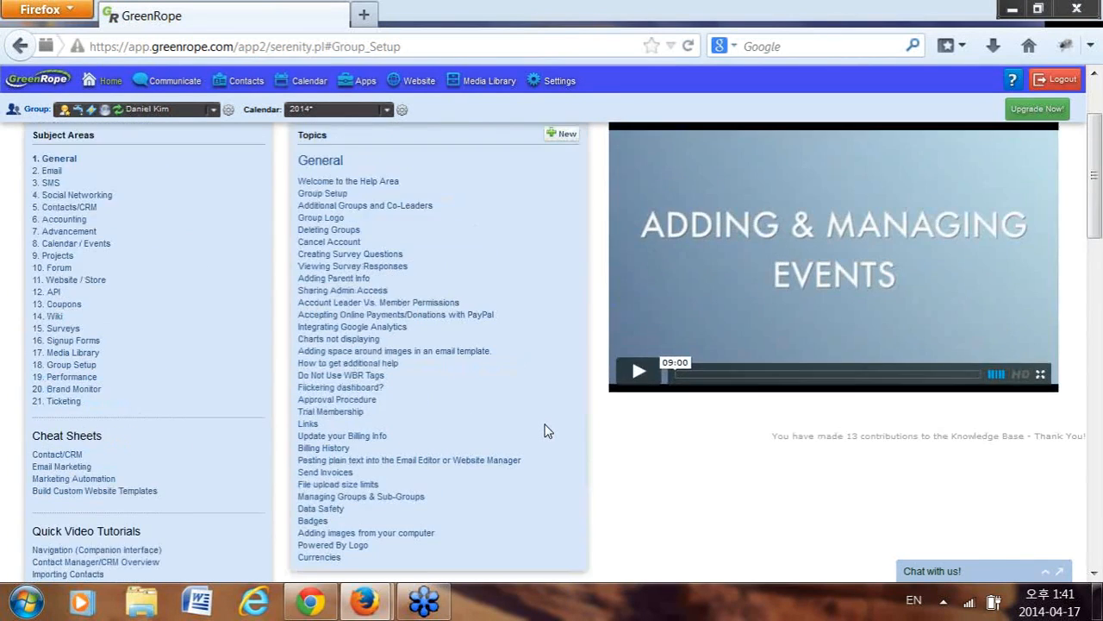
# - Look over the Help / Knowledge Base page's subject areas, topics and video tutorial lists, and highlight the page title
pyautogui.scroll(2, 545, 425)
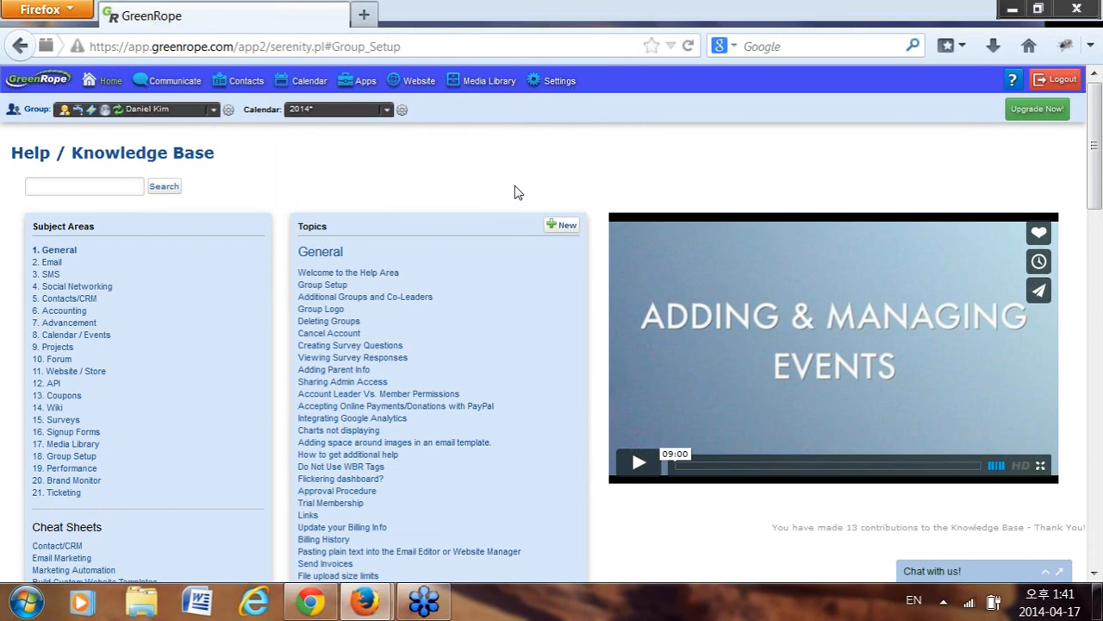
pyautogui.scroll(-15, 514, 191)
pyautogui.scroll(-4, 514, 192)
pyautogui.scroll(10, 837, 285)
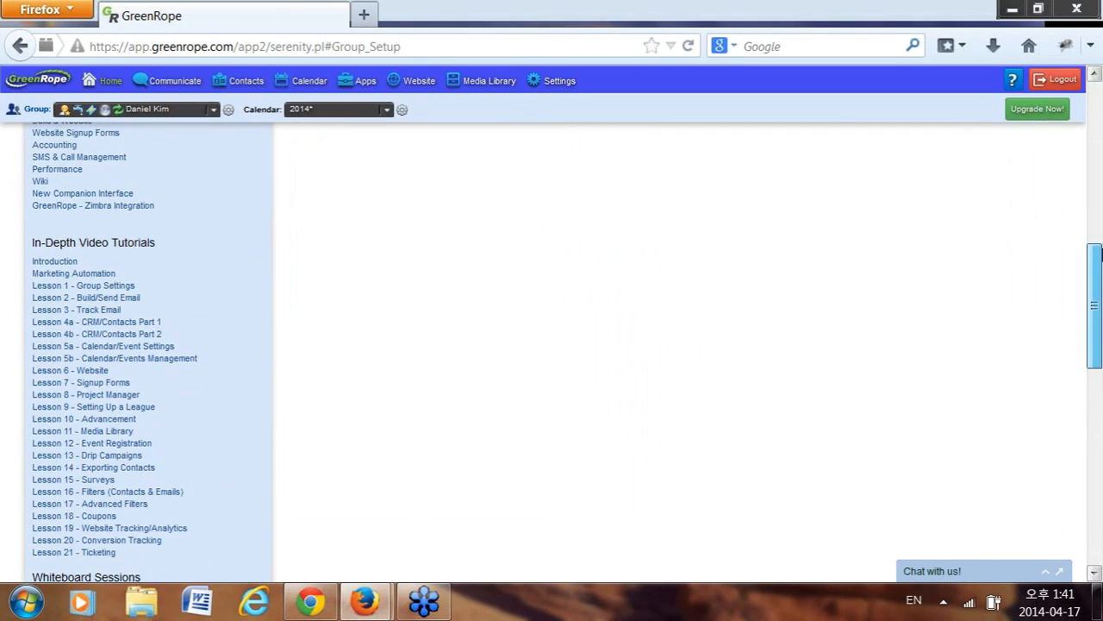
pyautogui.moveTo(1095, 249); pyautogui.dragTo(1095, 86)
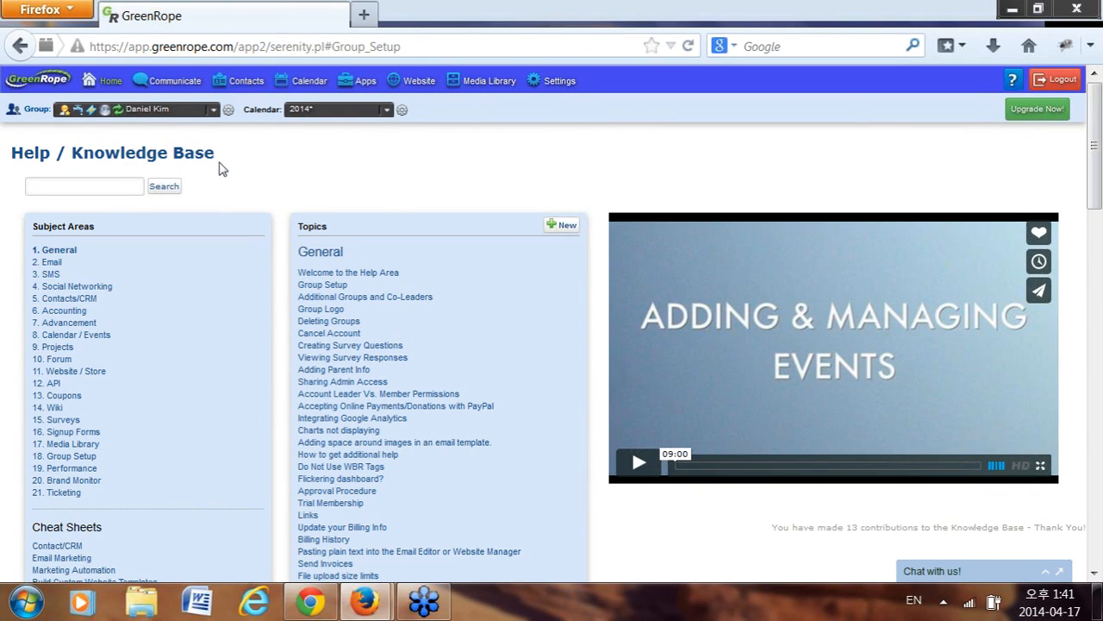
pyautogui.moveTo(216, 154); pyautogui.dragTo(12, 152)
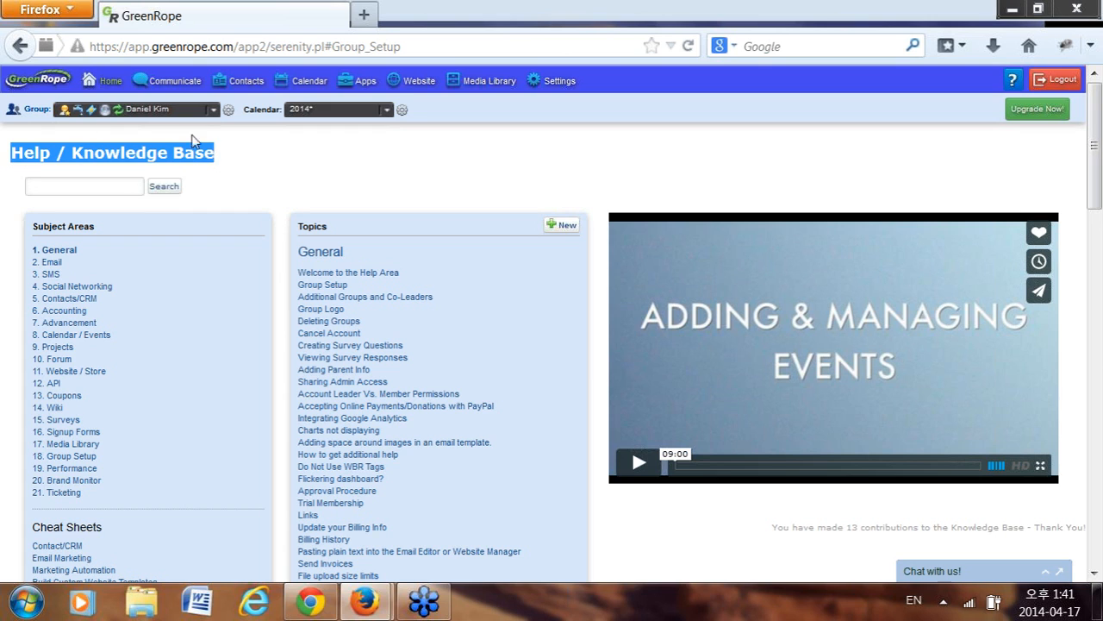
# - Find the Other Resources section of the help center and open the list of recorded webinars
pyautogui.scroll(-15, 2, 181)
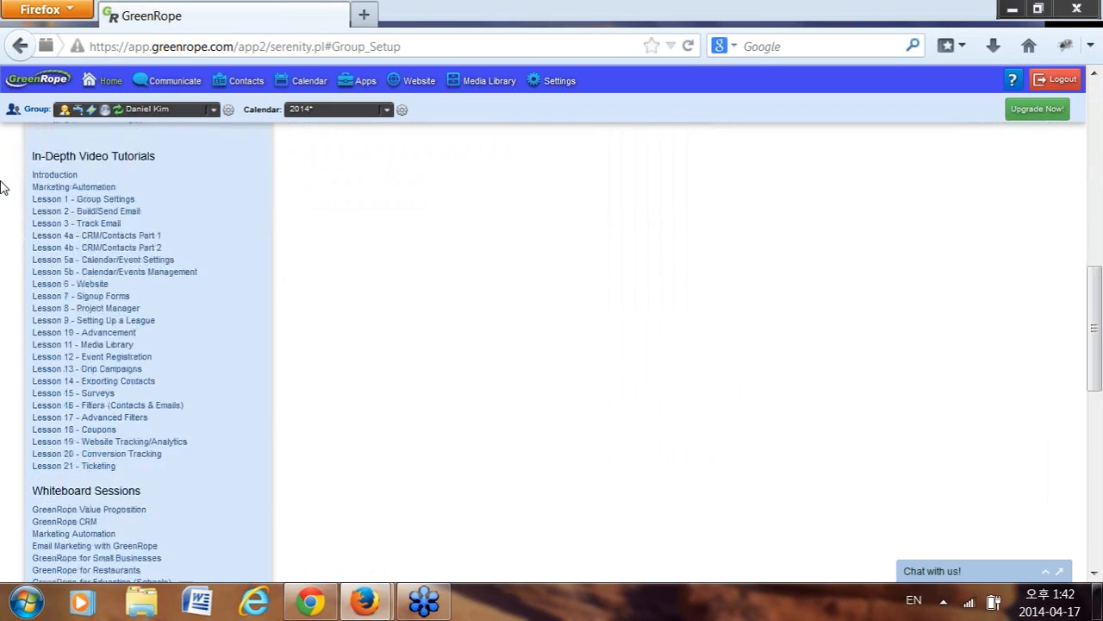
pyautogui.scroll(-4, 2, 187)
pyautogui.moveTo(120, 315); pyautogui.dragTo(33, 315)
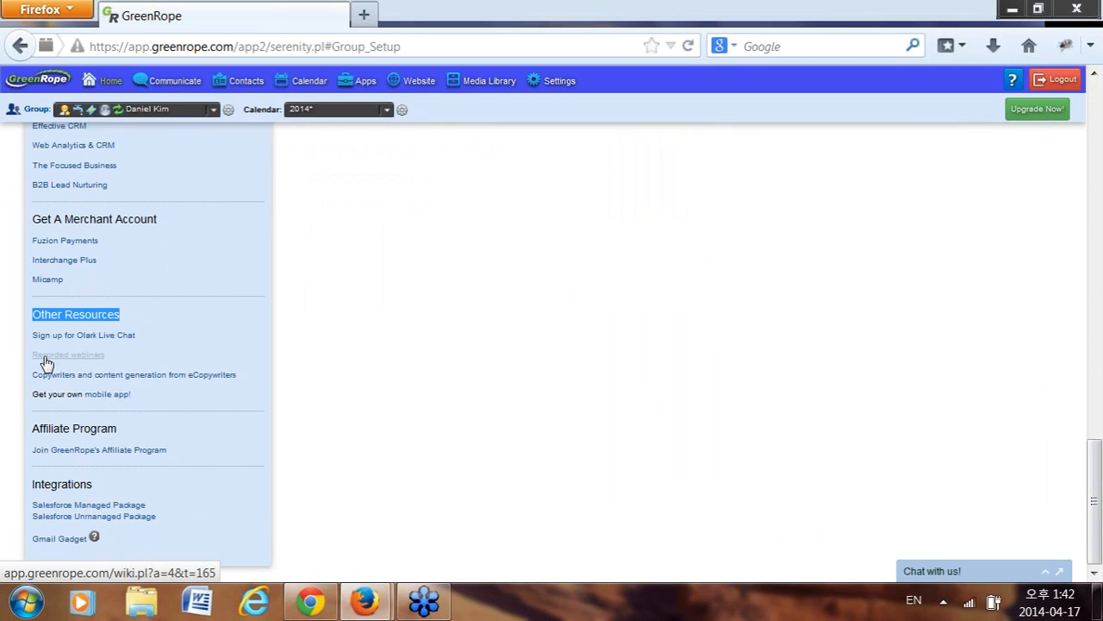
pyautogui.click(47, 363)
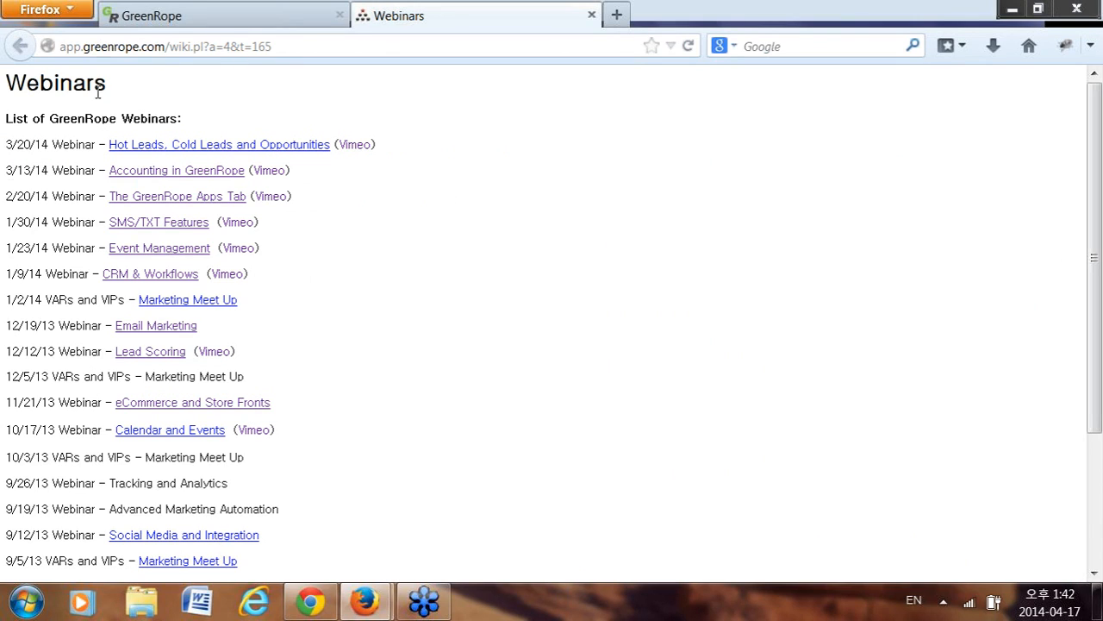
# - Close the webinar list and go from the help center to the monthly calendar
pyautogui.click(593, 15)
pyautogui.scroll(8, 310, 280)
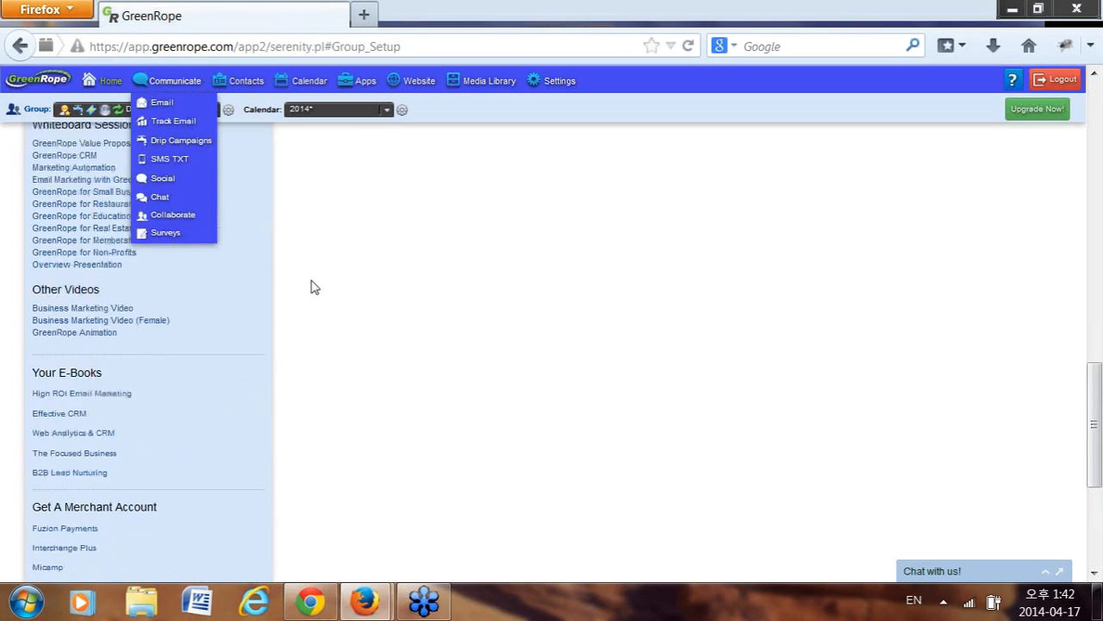
pyautogui.click(304, 97)
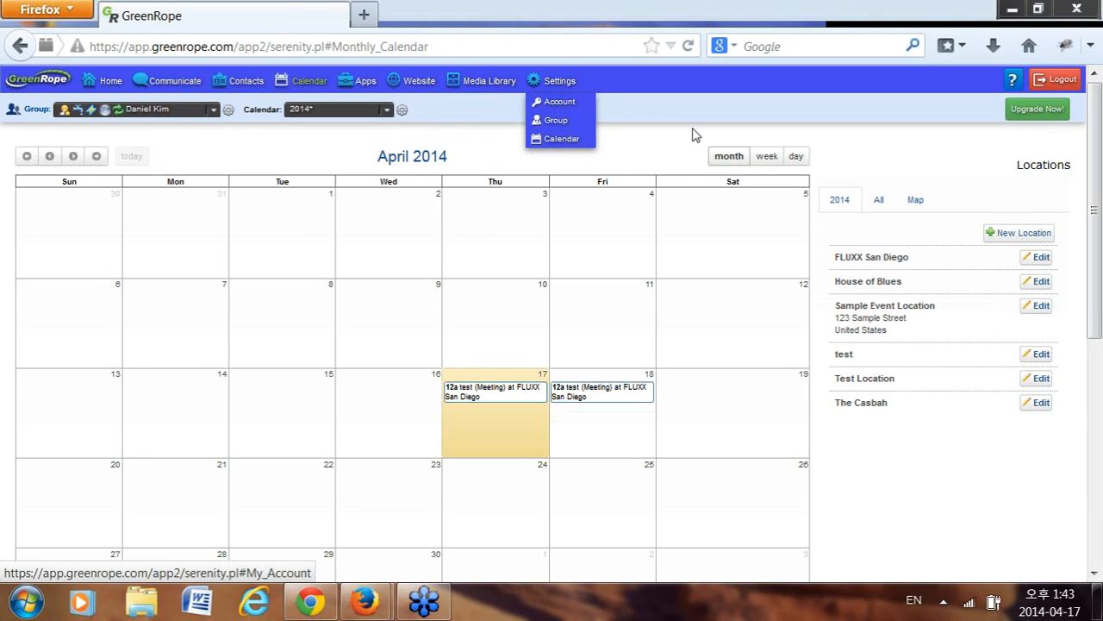
# - View the 2014 calendar's setup settings and return to the monthly calendar
pyautogui.moveTo(559, 81)
pyautogui.click(559, 143)
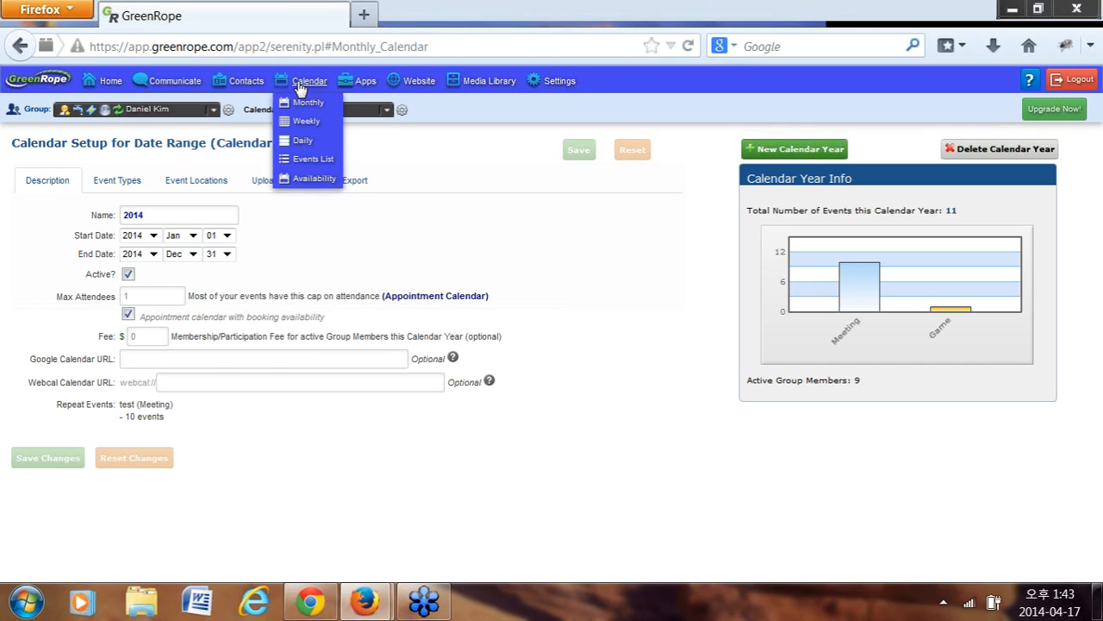
pyautogui.click(292, 93)
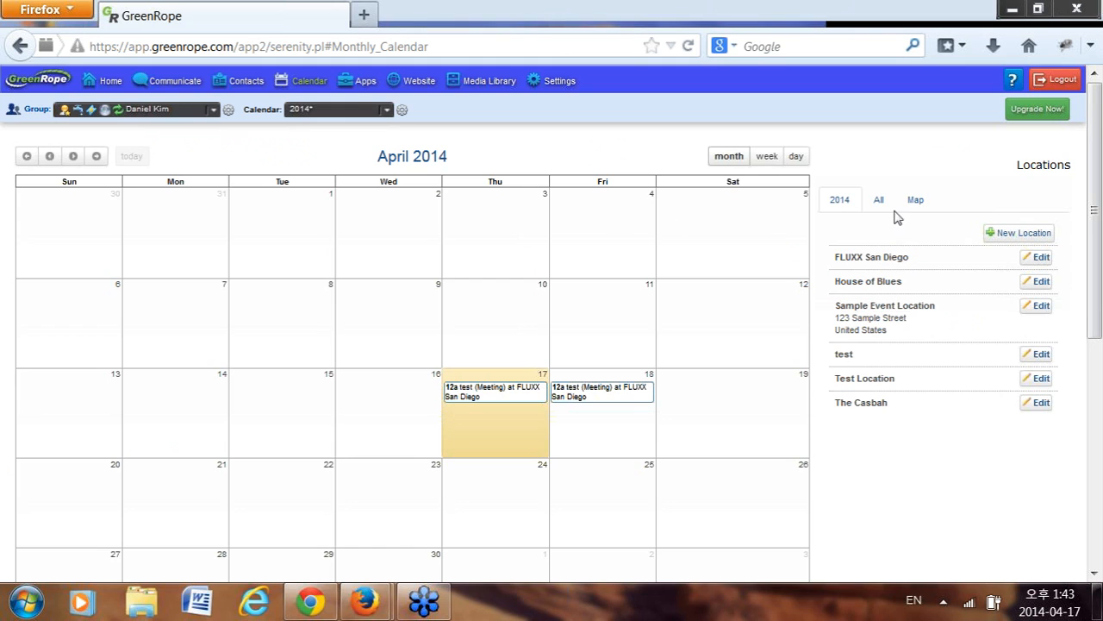
pyautogui.click(480, 390)
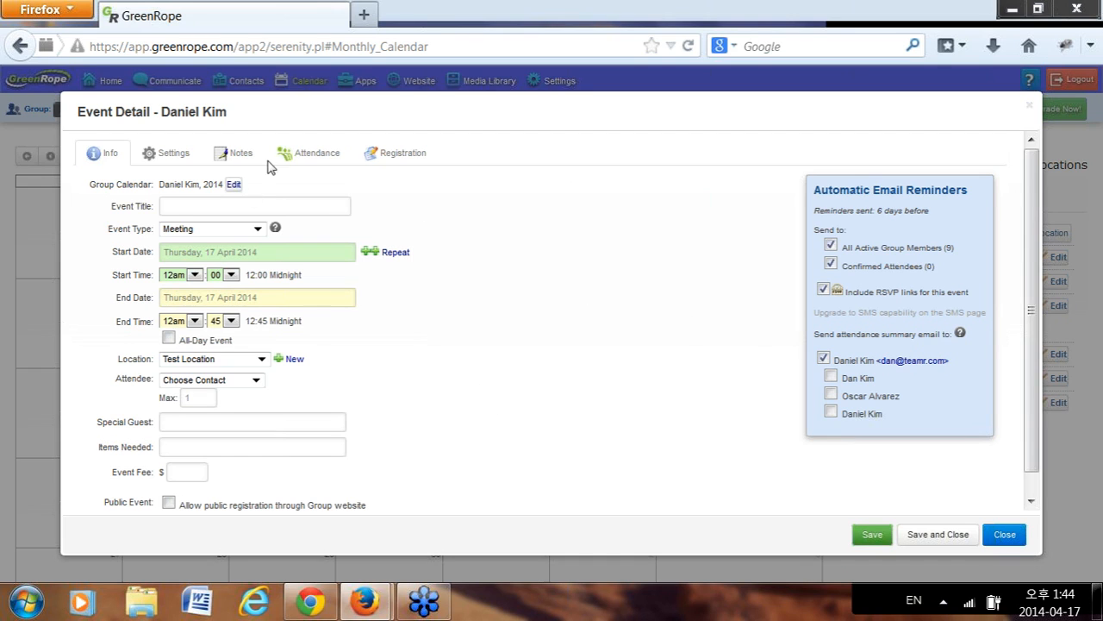
pyautogui.click(417, 160)
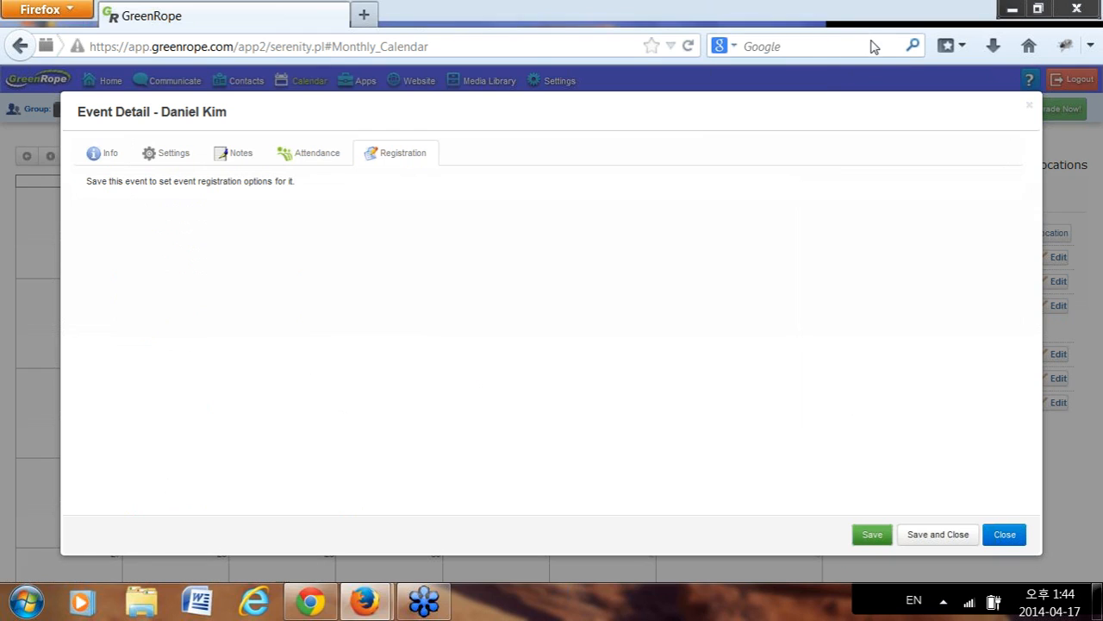
pyautogui.click(1010, 534)
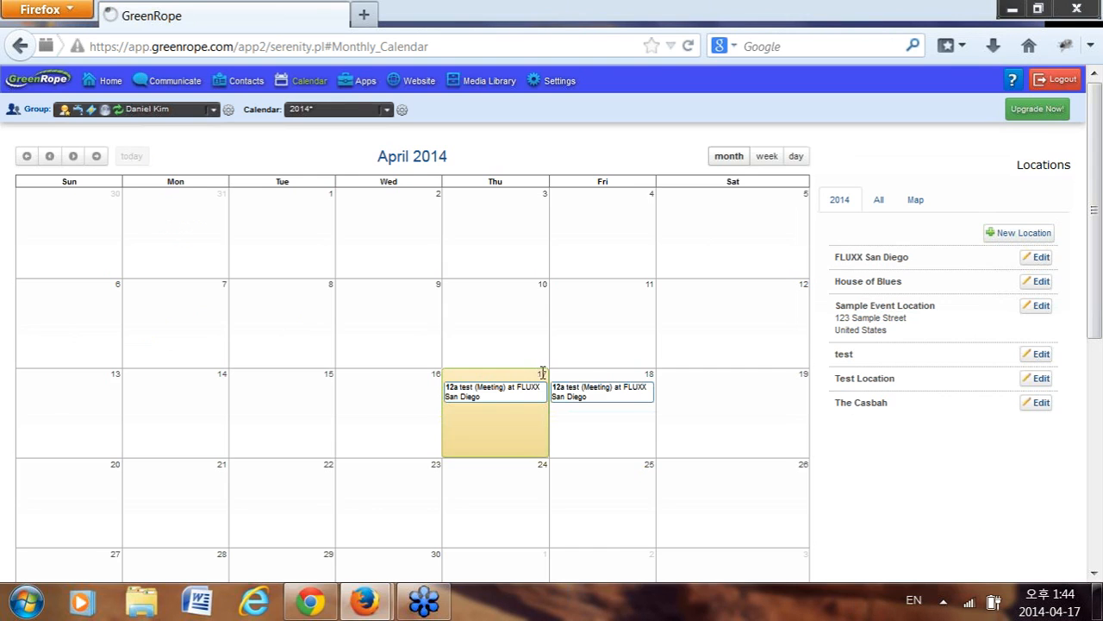
# - Open the April 17 test meeting's event registration settings and start a new registration option
pyautogui.click(499, 394)
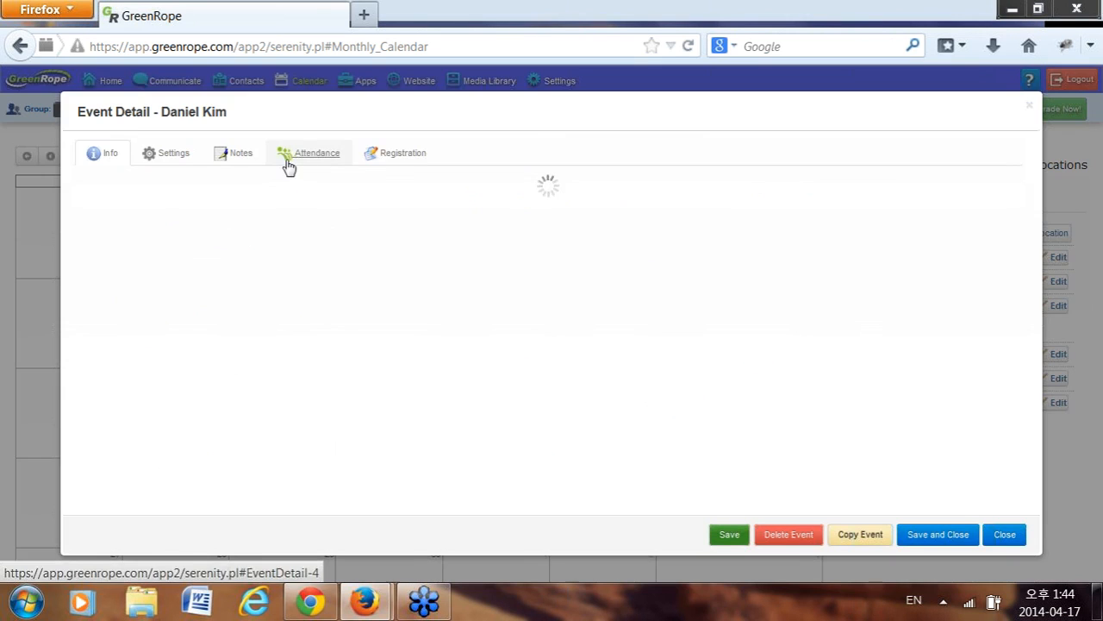
pyautogui.click(392, 155)
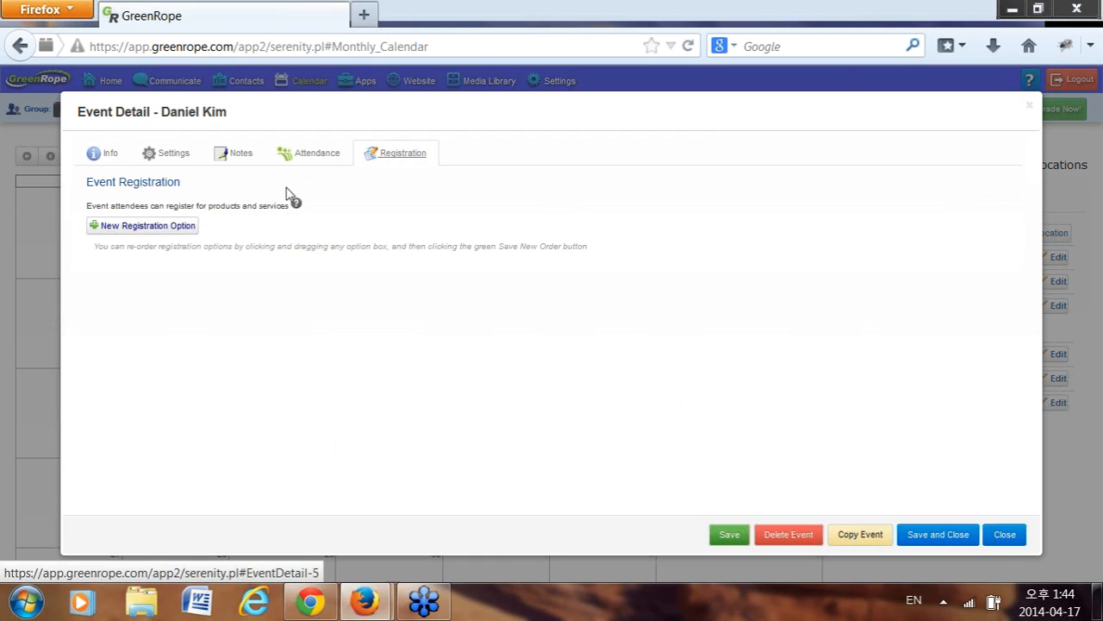
pyautogui.click(166, 228)
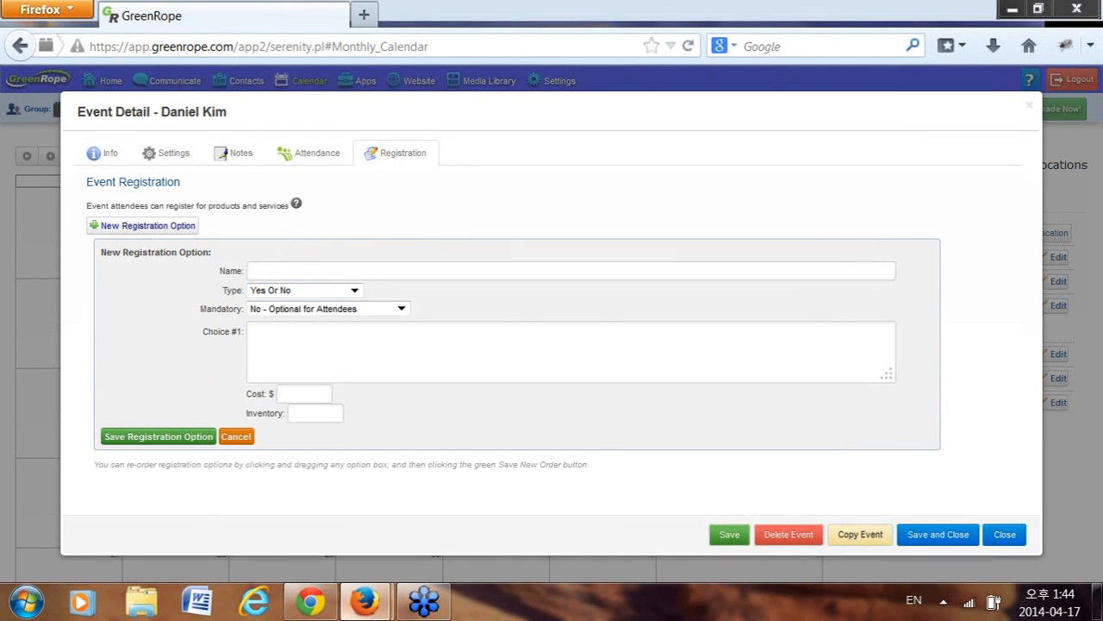
# - Make the new registration option required to register for the event, look at its cost field, and close the event without saving
pyautogui.moveTo(344, 612)
pyautogui.click(336, 310)
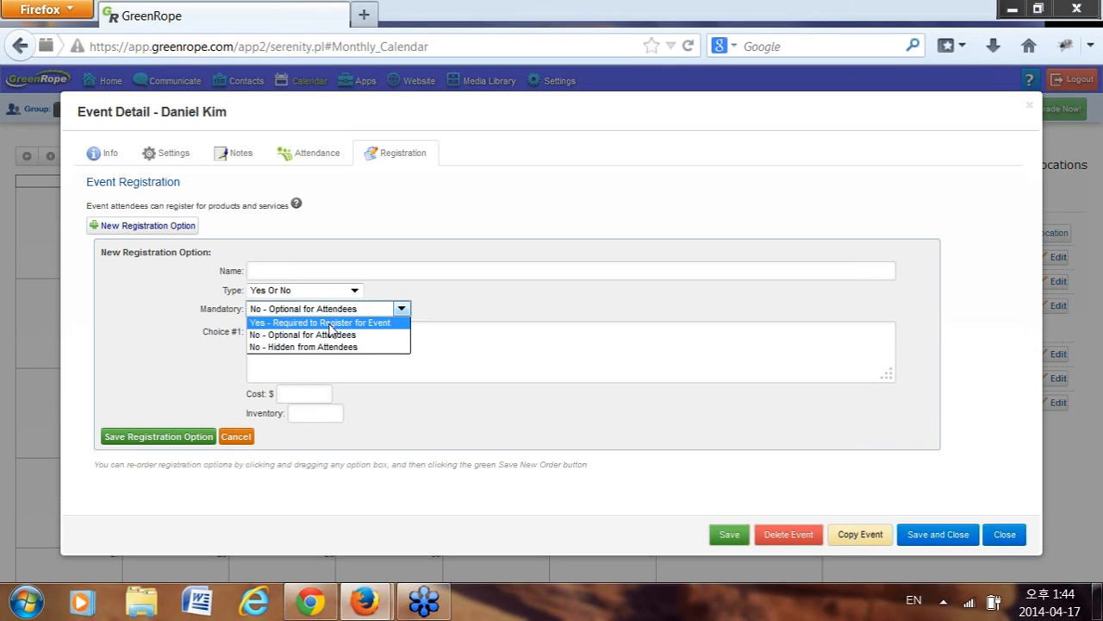
pyautogui.click(330, 323)
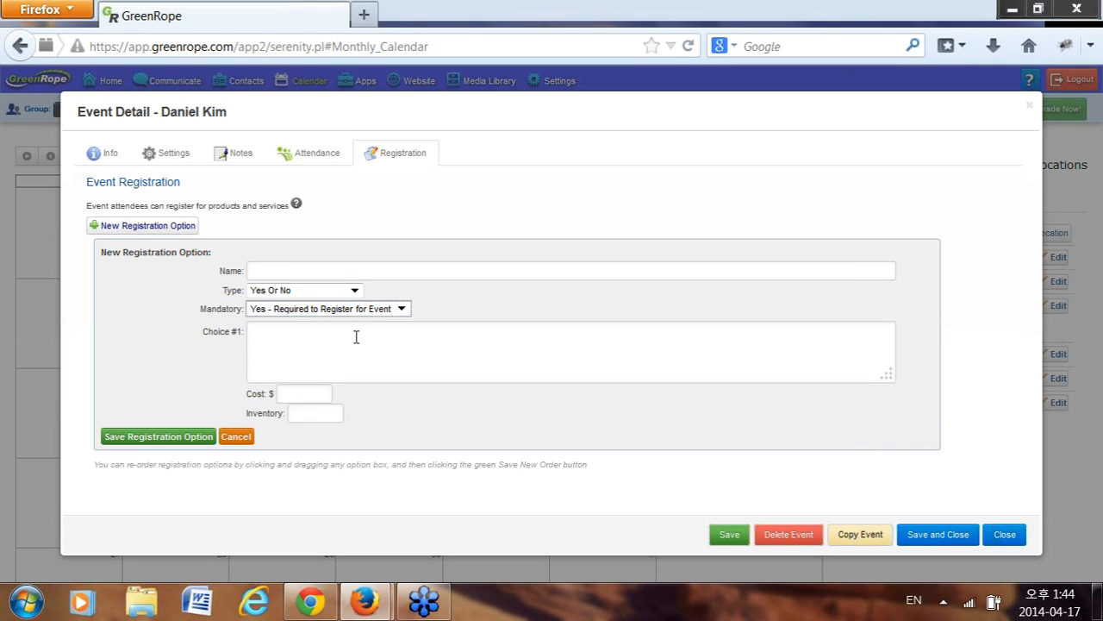
pyautogui.click(291, 397)
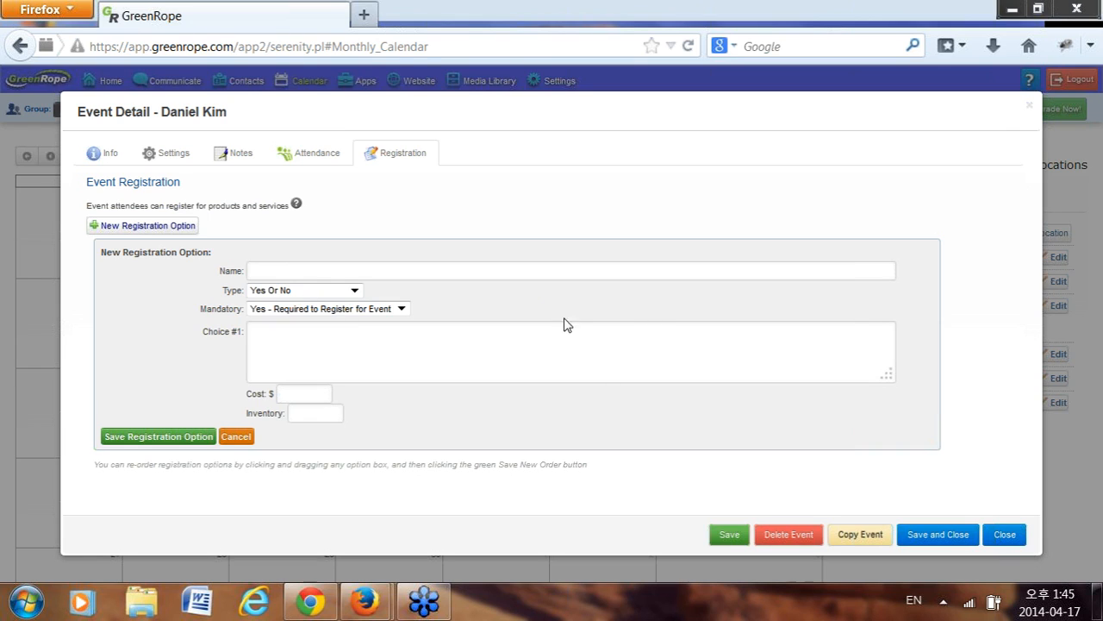
pyautogui.click(1029, 105)
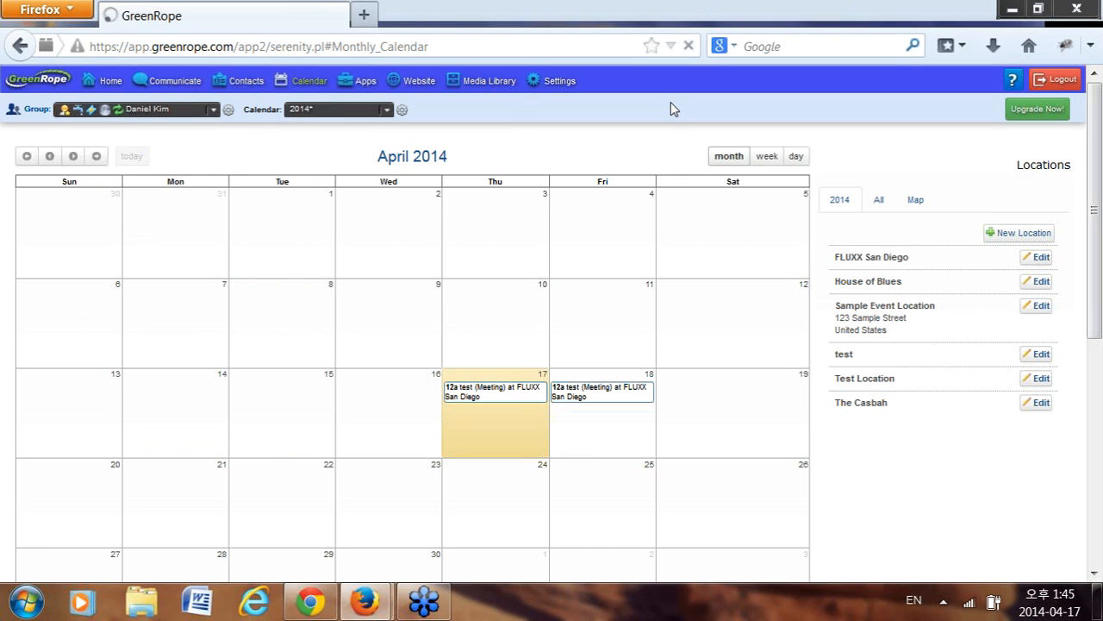
# - Open the booking availability calendar and start a new available time slot for Monday, April 21, 2014
pyautogui.moveTo(306, 131)
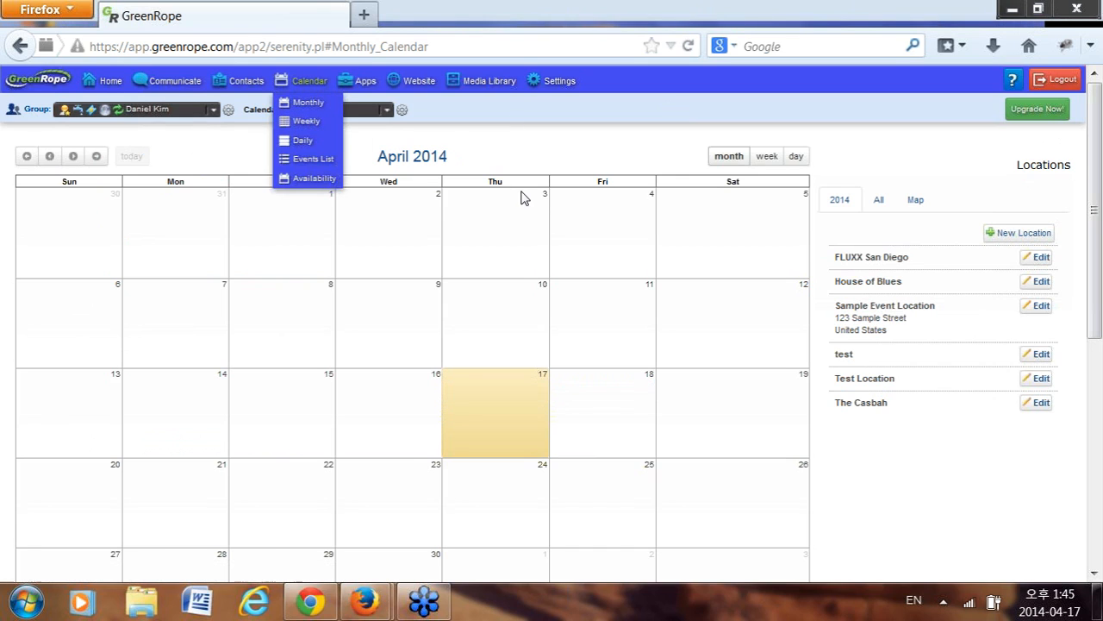
pyautogui.click(313, 181)
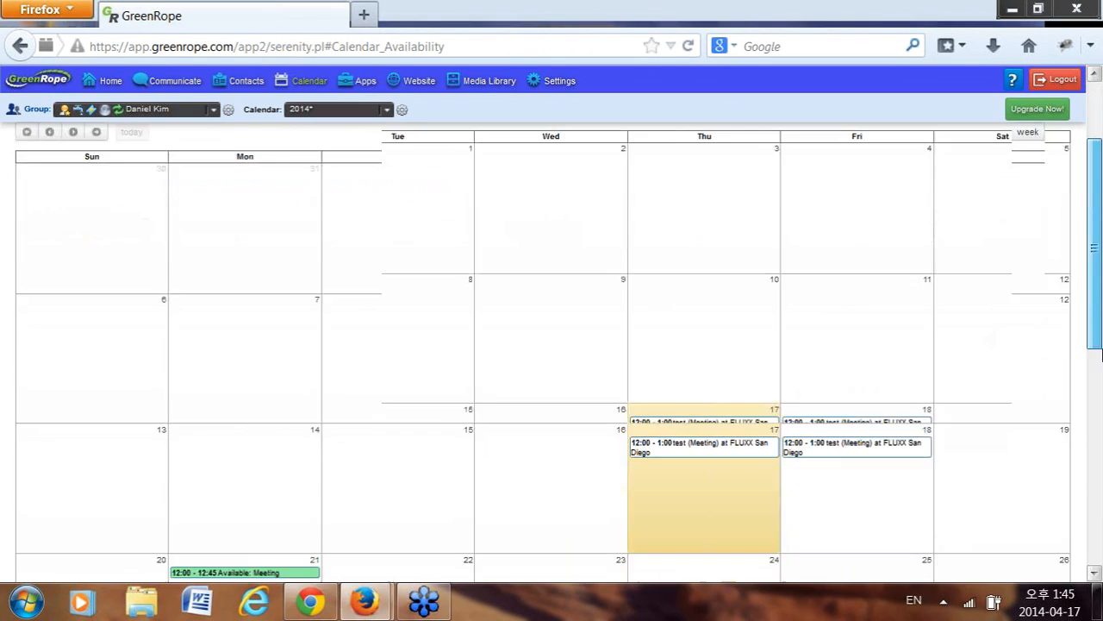
pyautogui.scroll(-5, 955, 410)
pyautogui.click(260, 451)
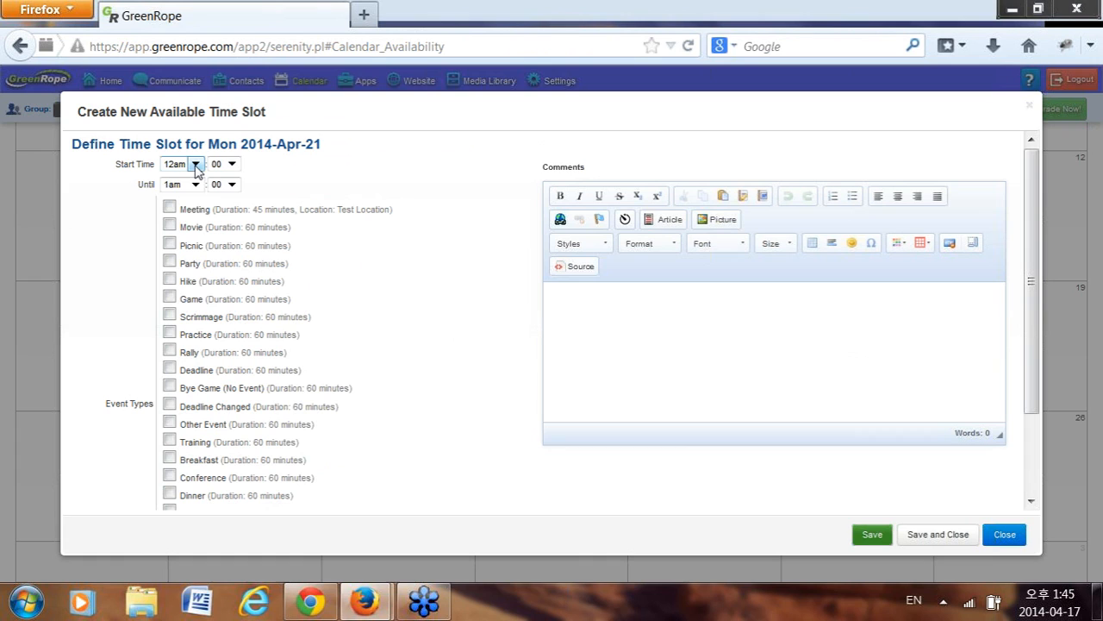
# - Set the time slot to start at 12pm:00 and end at 12am:45, allow the Meeting event type, and save it
pyautogui.click(181, 163)
pyautogui.scroll(-2, 177, 274)
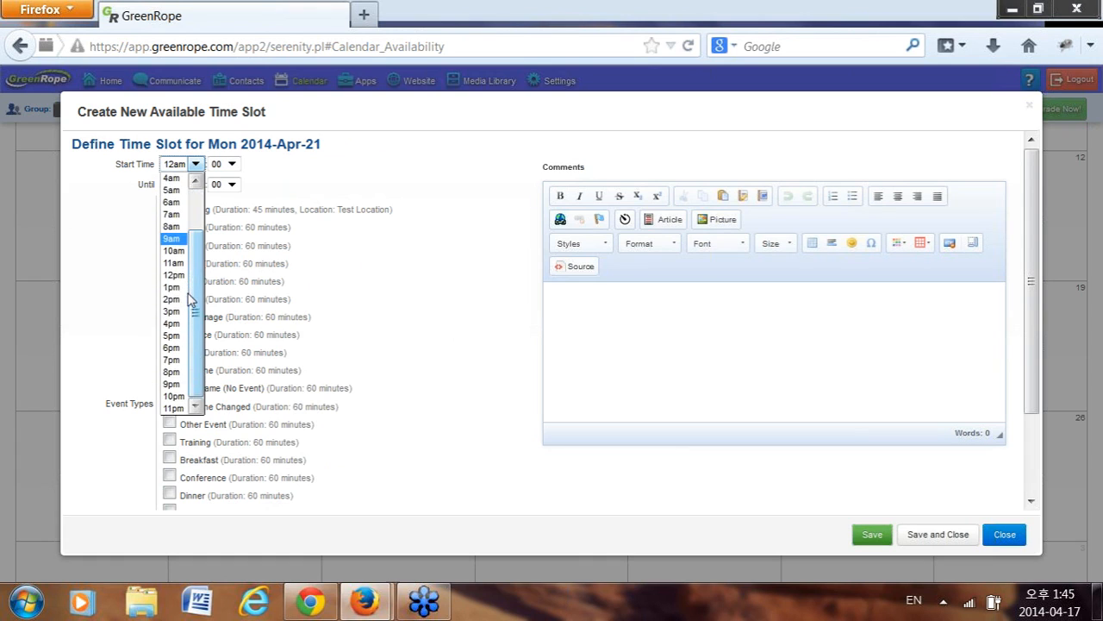
pyautogui.click(175, 274)
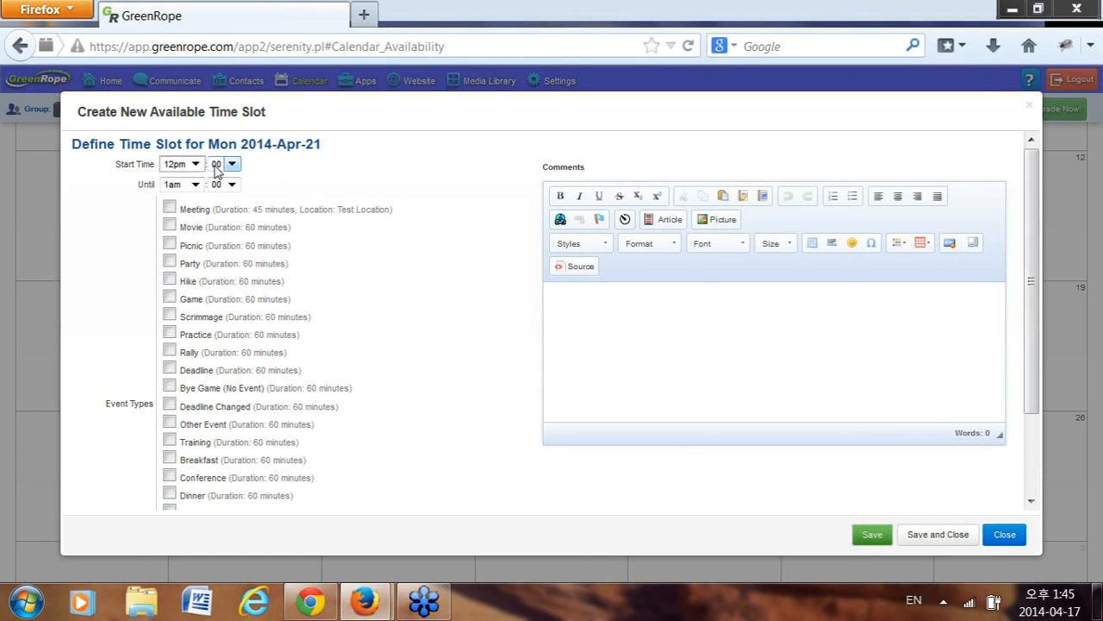
pyautogui.click(191, 185)
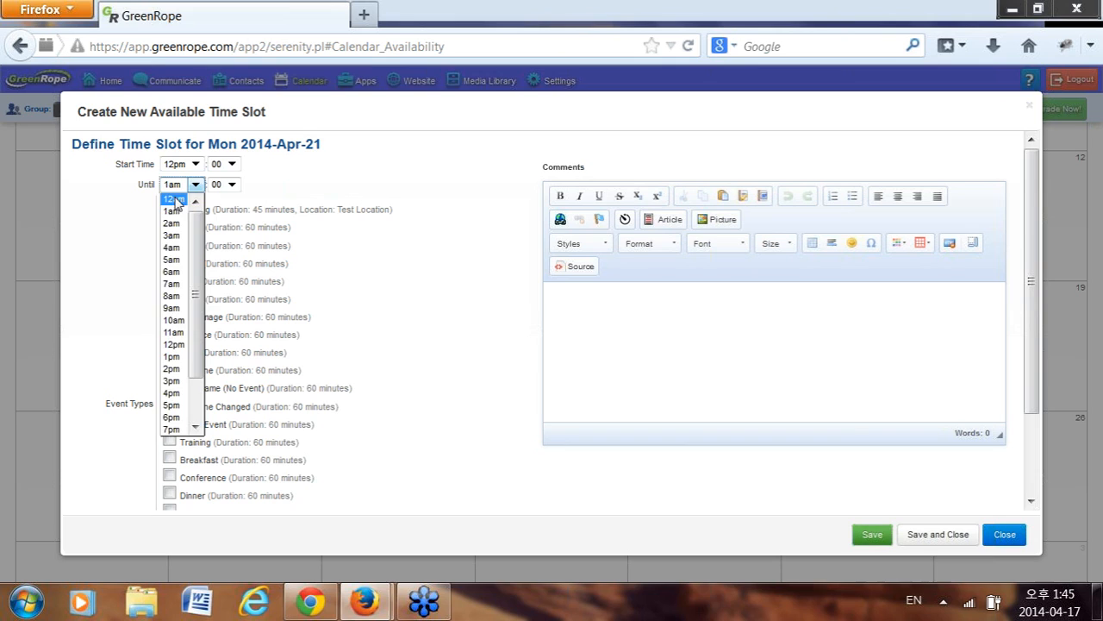
pyautogui.click(176, 200)
pyautogui.click(231, 186)
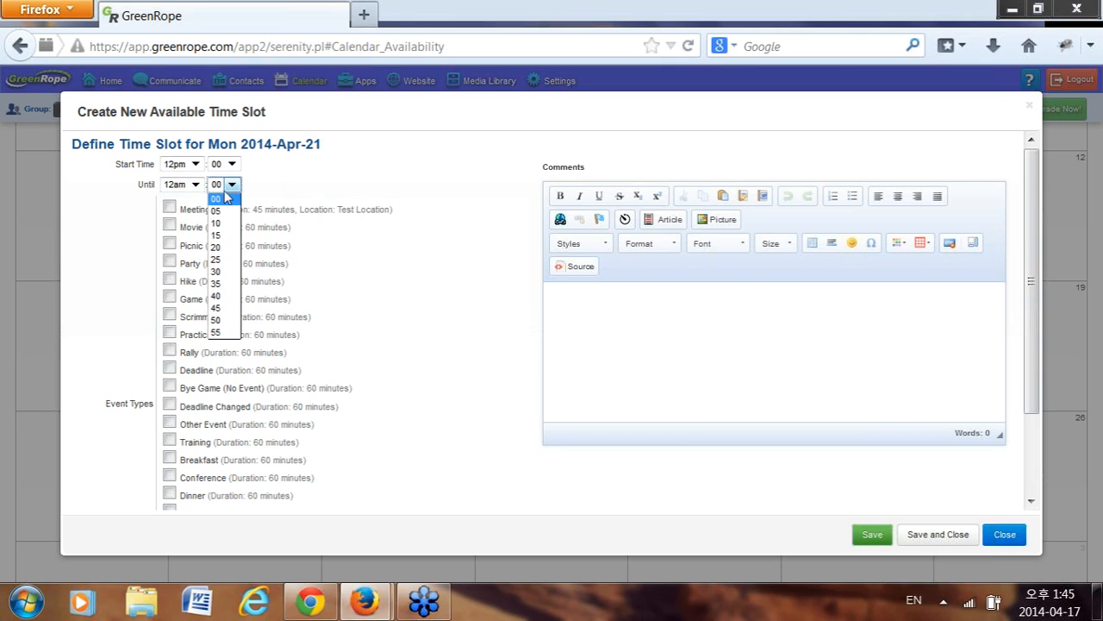
pyautogui.click(222, 308)
pyautogui.click(169, 207)
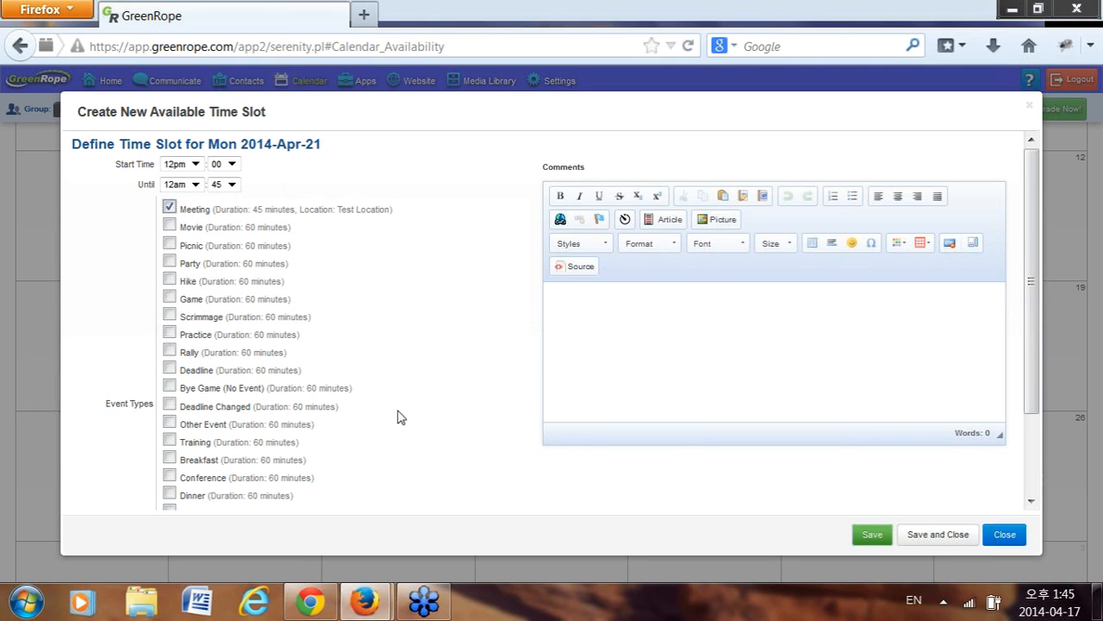
pyautogui.click(933, 536)
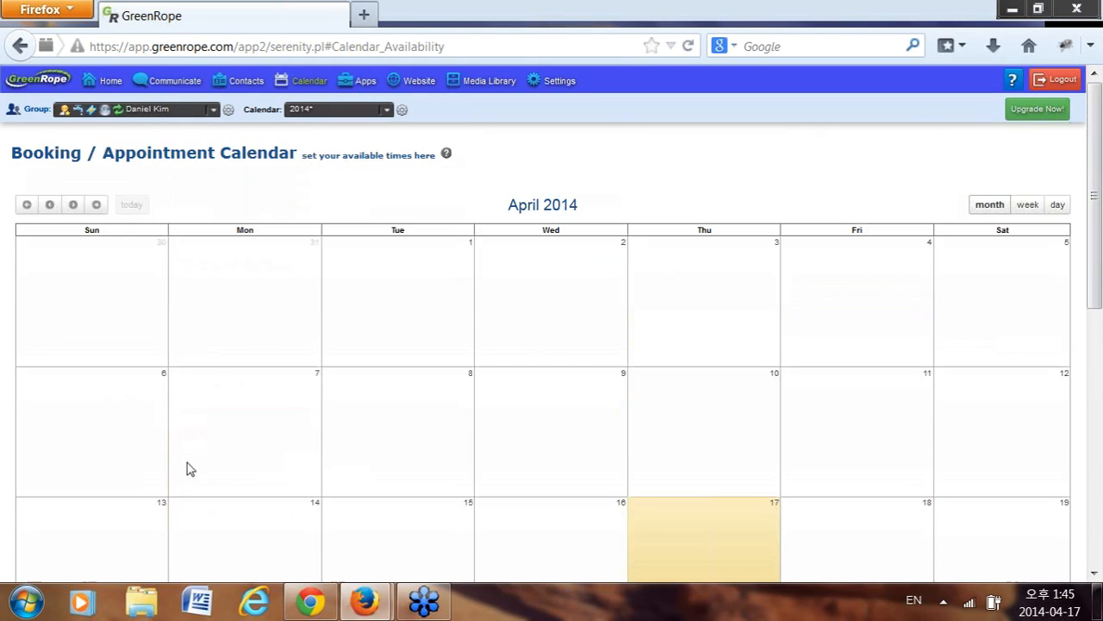
# - Review the availability on April 21, view a blank time slot form for that date, and close it without saving
pyautogui.scroll(-5, 239, 468)
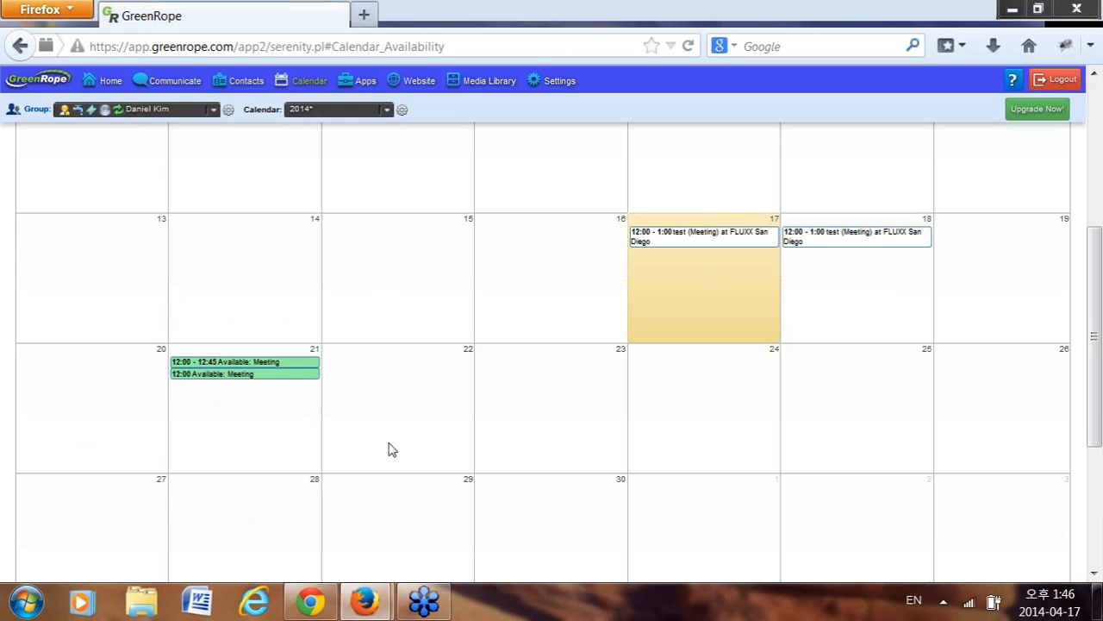
pyautogui.click(222, 389)
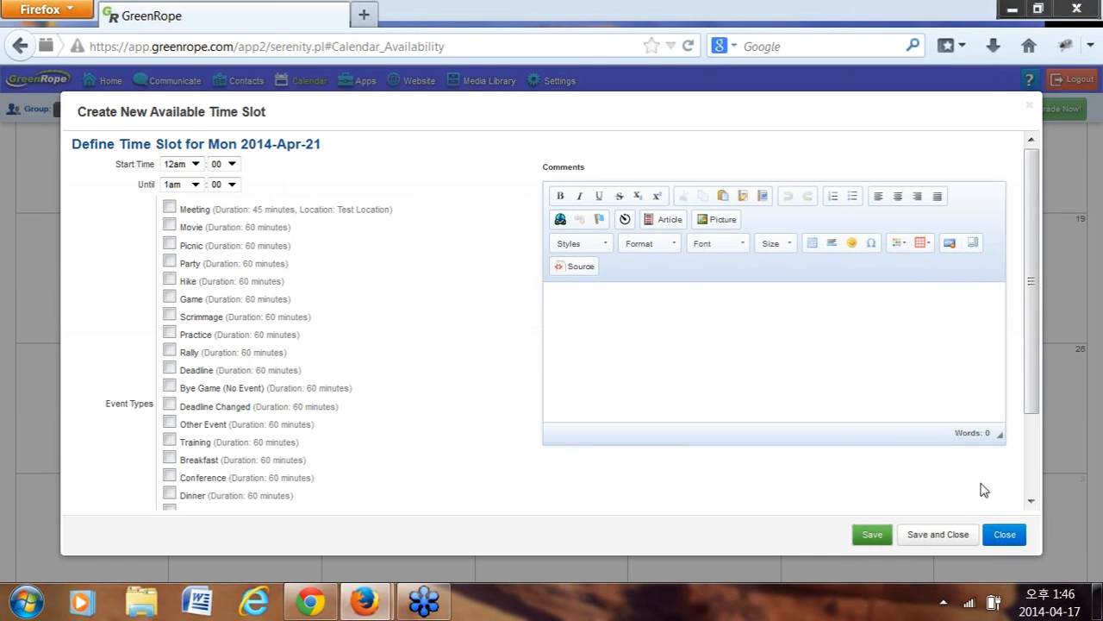
pyautogui.click(1005, 535)
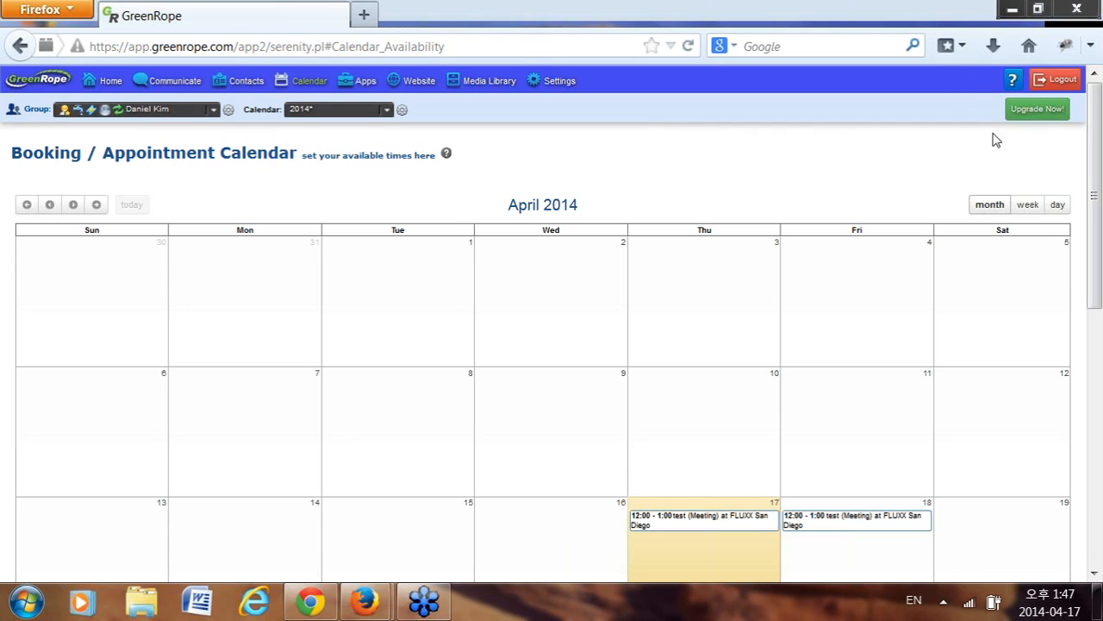
# - Open the help center, find the recorded webinars under Other Resources, and look through the webinar list
pyautogui.click(1013, 82)
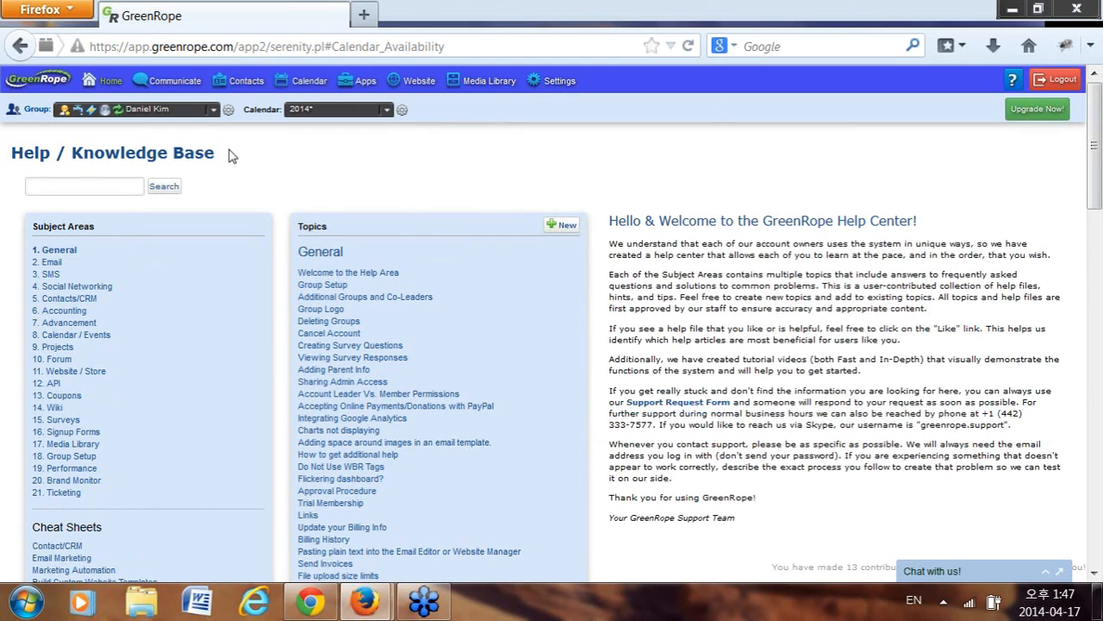
pyautogui.scroll(-5, 226, 155)
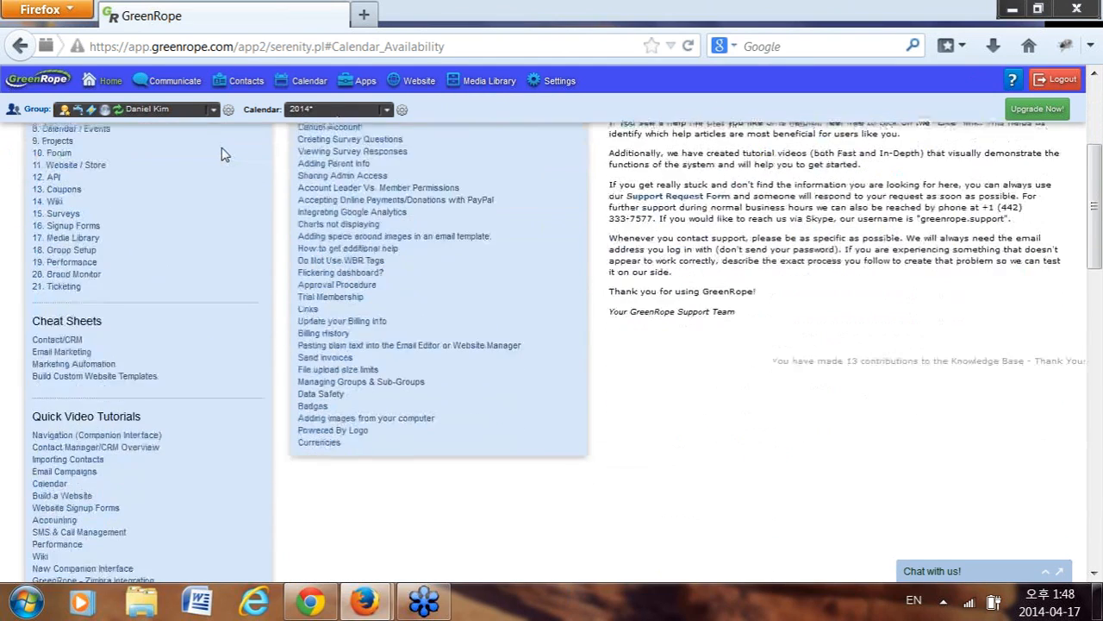
pyautogui.scroll(-15, 221, 155)
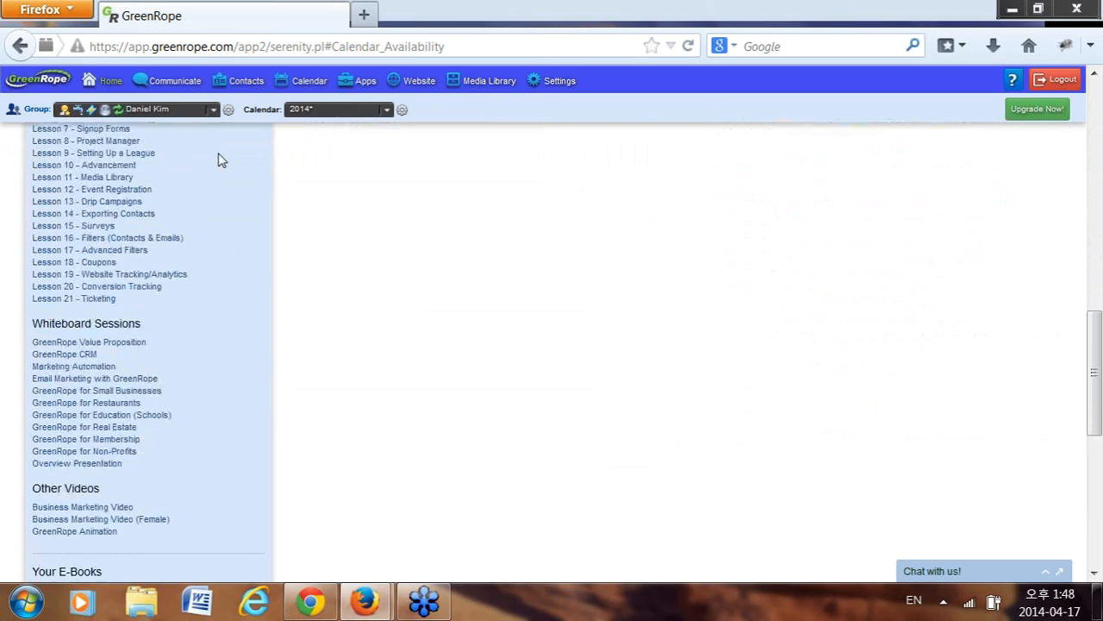
pyautogui.scroll(-12, 221, 158)
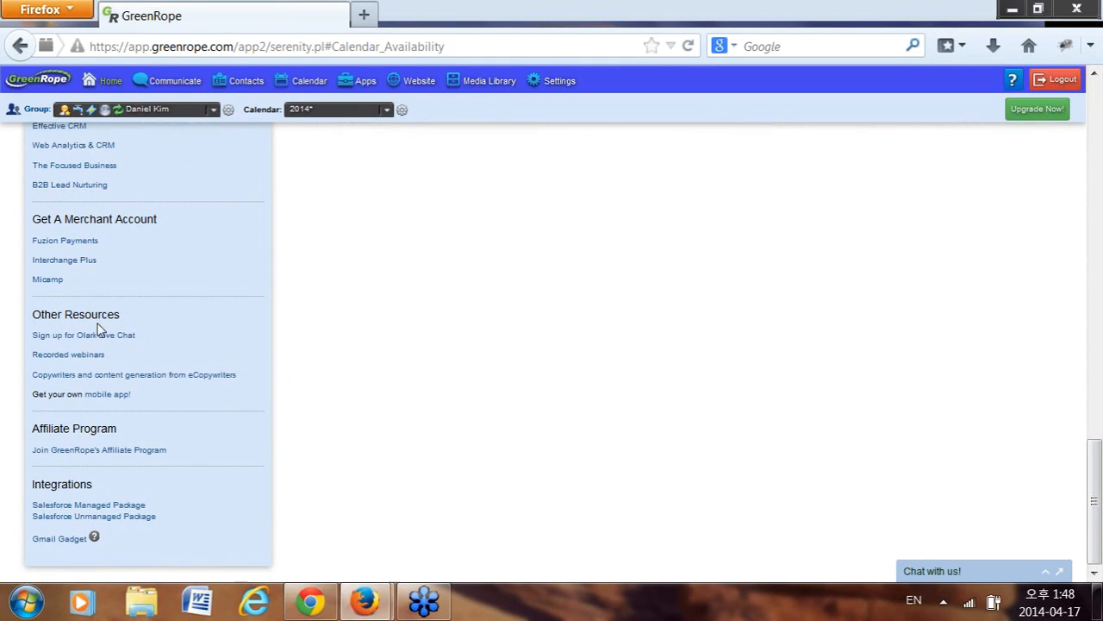
pyautogui.click(69, 357)
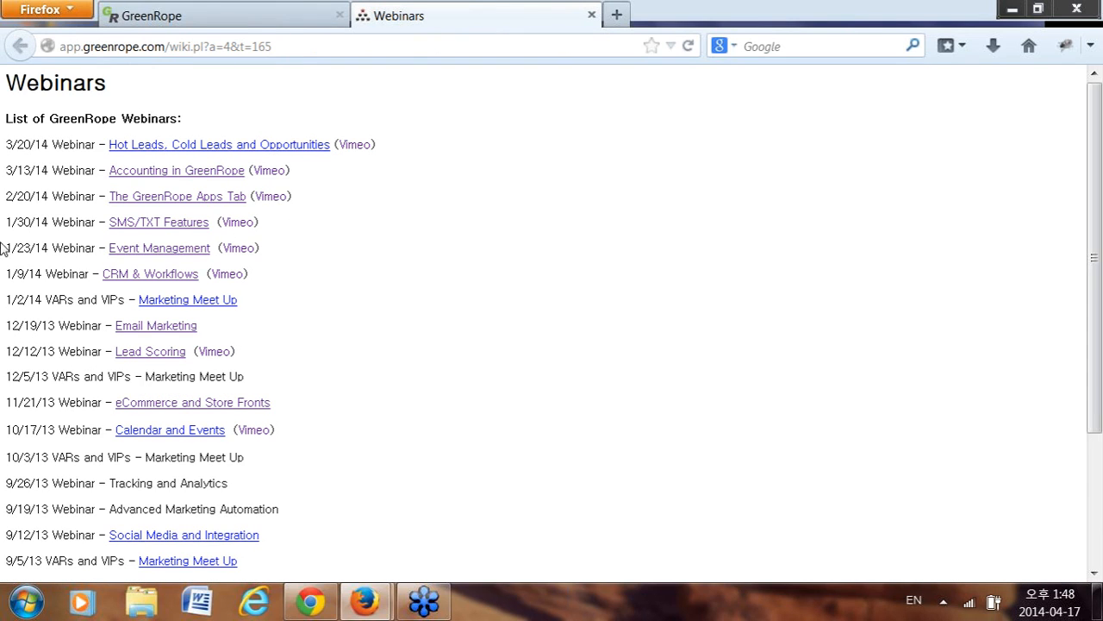
pyautogui.scroll(-2, 304, 258)
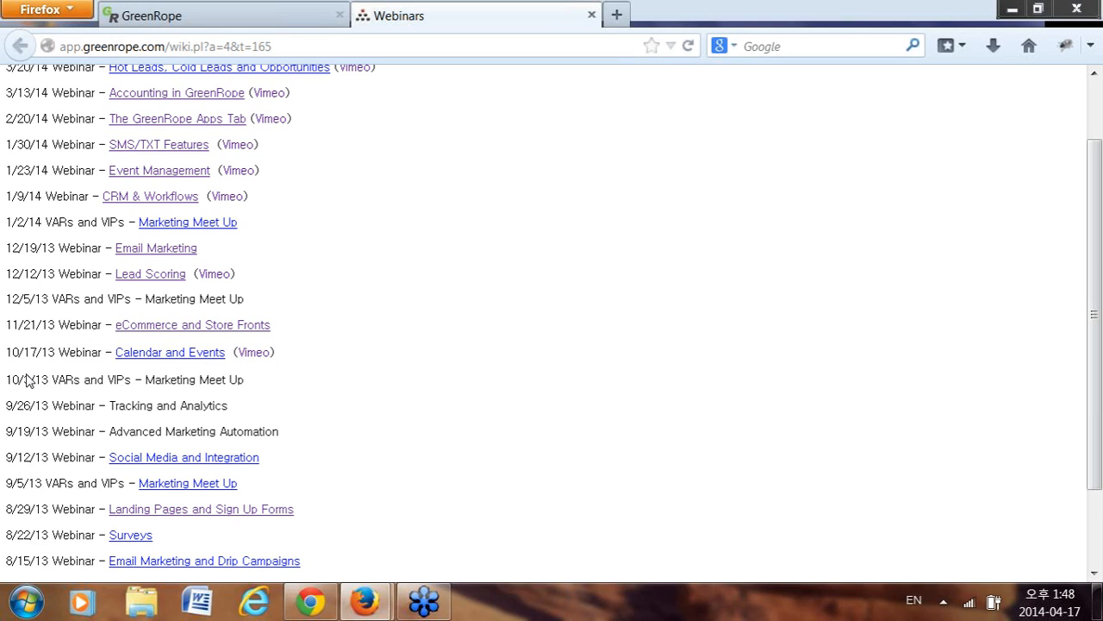
# - Close the webinar list and return to the beginning of the Help / Knowledge Base page
pyautogui.click(591, 17)
pyautogui.scroll(10, 154, 284)
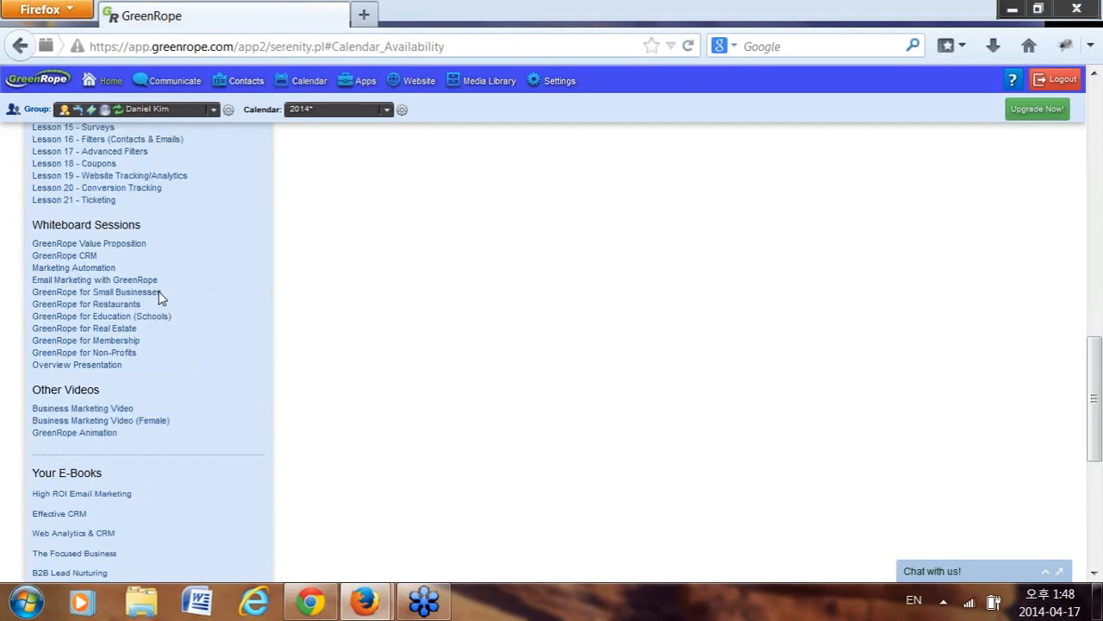
pyautogui.scroll(10, 160, 299)
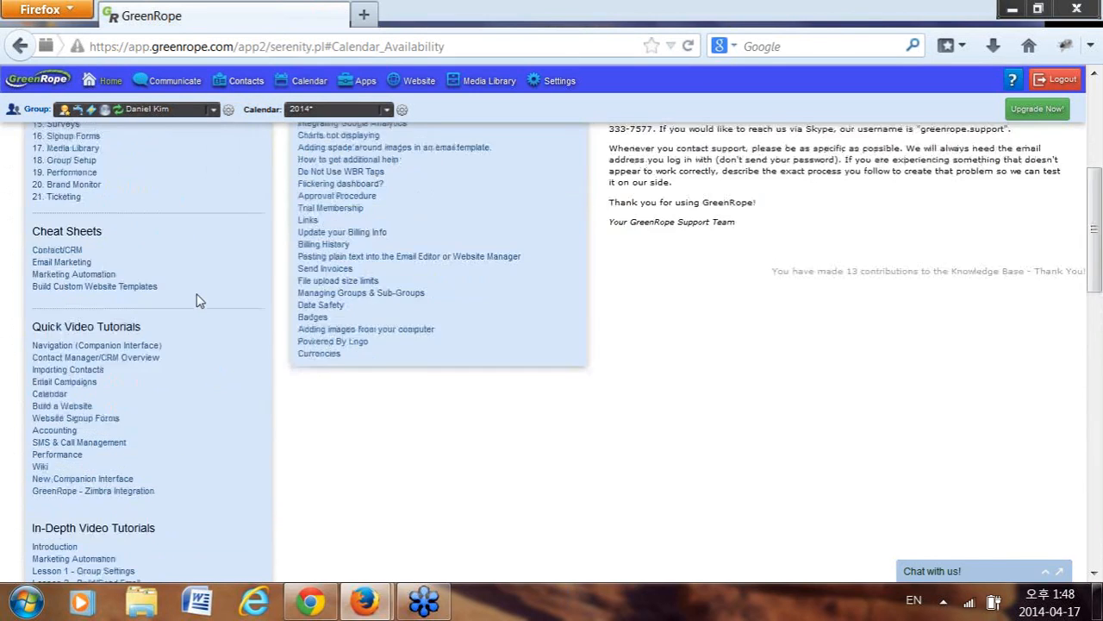
pyautogui.tripleClick(190, 144)
pyautogui.click(353, 147)
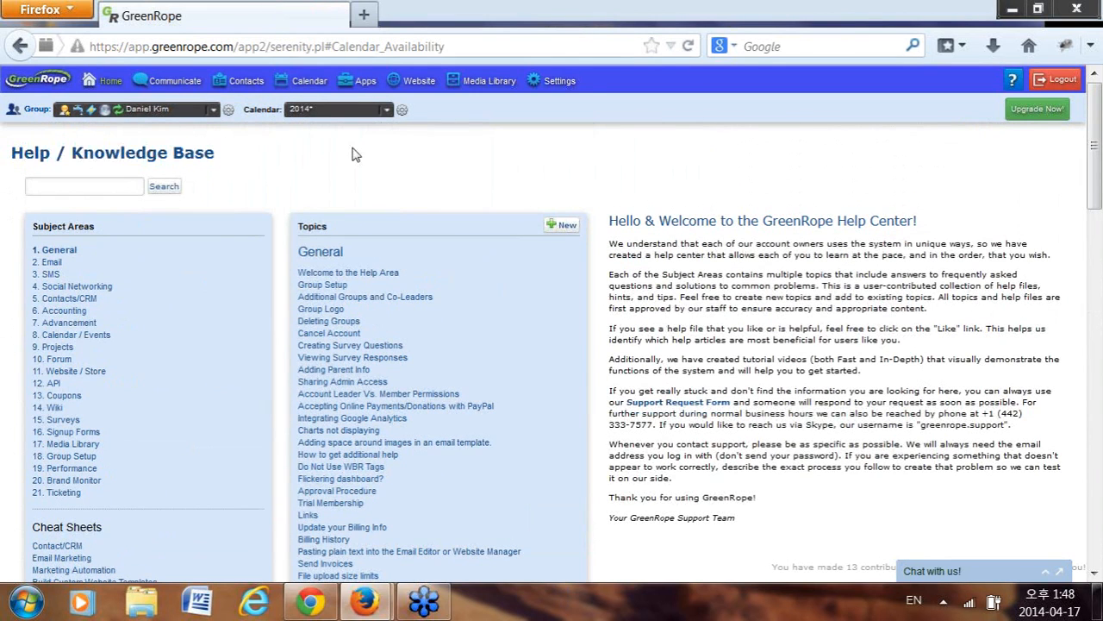
# - Look through the In-Depth Video Tutorials list on the Help / Knowledge Base page
pyautogui.scroll(-7, 241, 200)
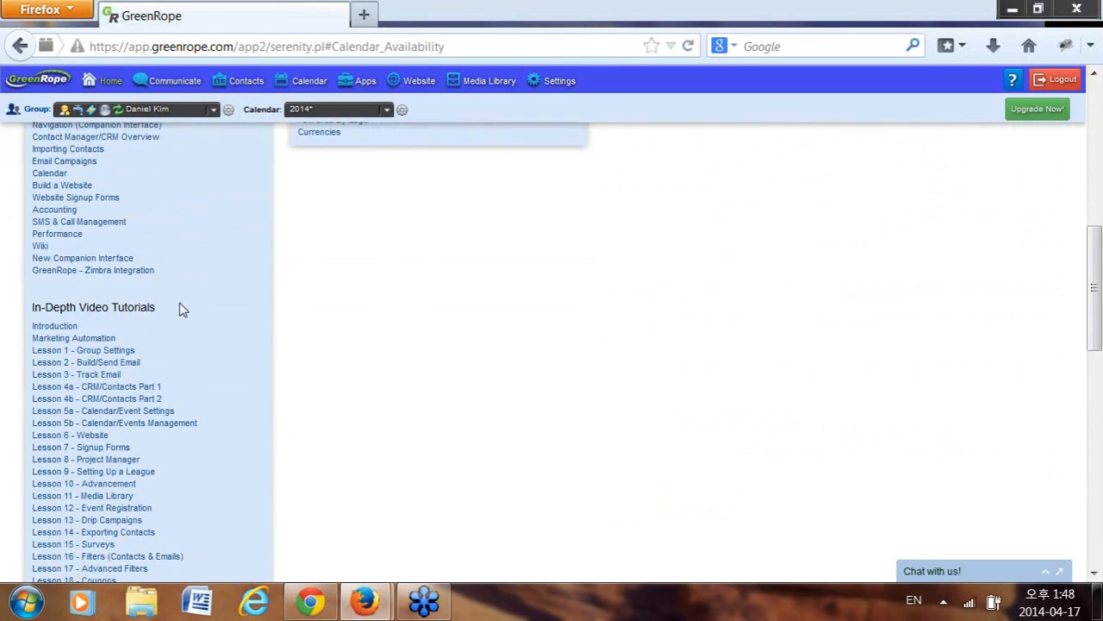
pyautogui.scroll(-2, 198, 308)
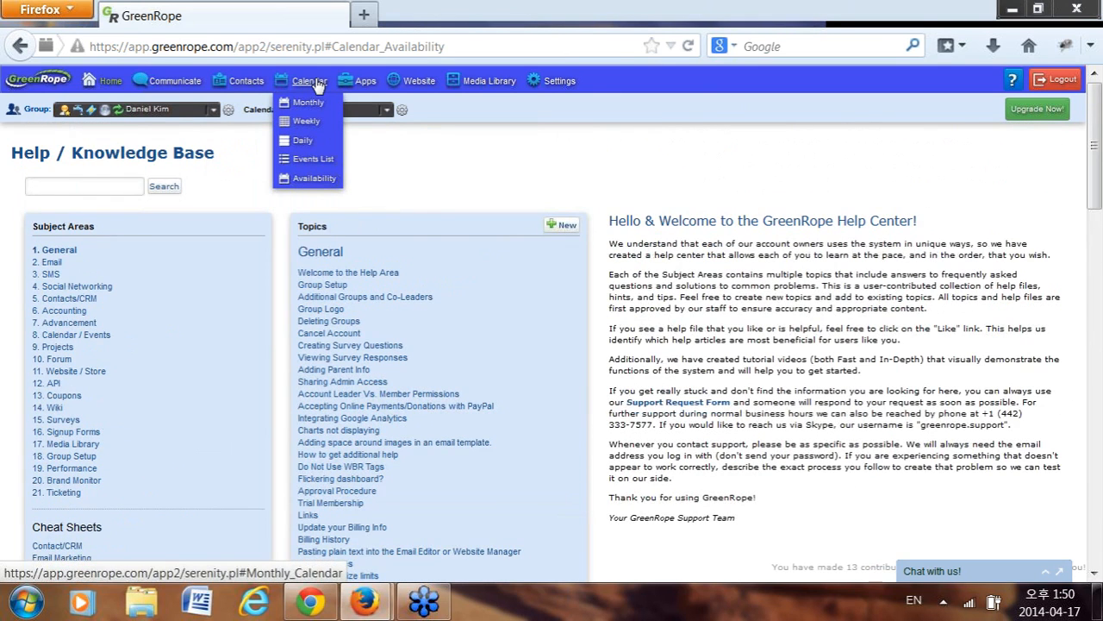
# - Open the monthly calendar, view the details of the April 18 test meeting, and close them without saving
pyautogui.click(313, 81)
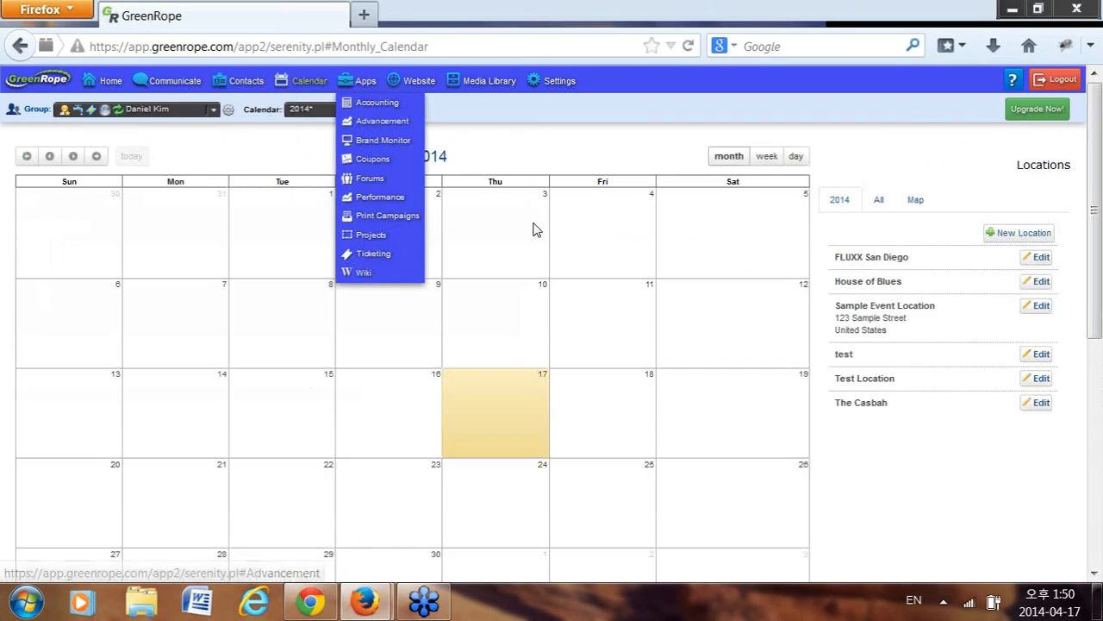
pyautogui.scroll(-4, 591, 214)
pyautogui.scroll(3, 569, 232)
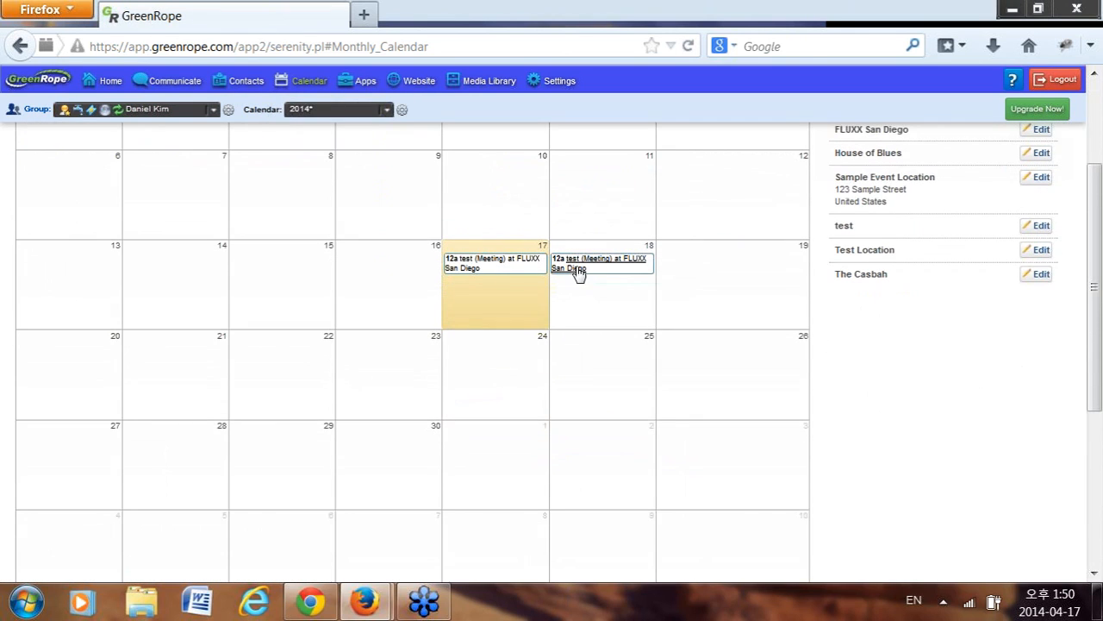
pyautogui.click(576, 266)
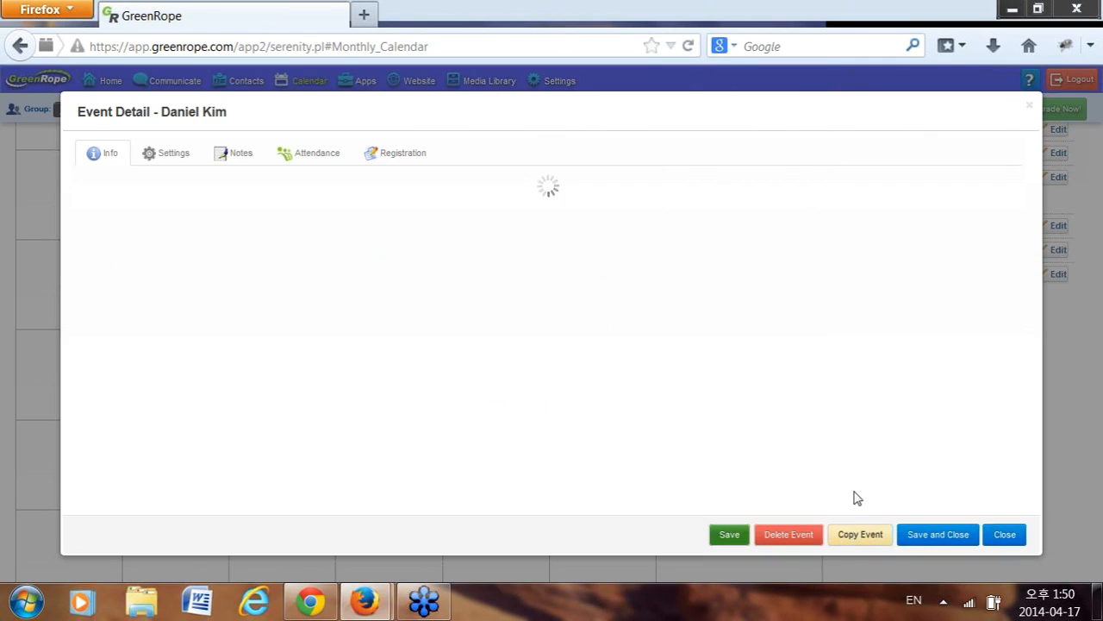
pyautogui.click(872, 540)
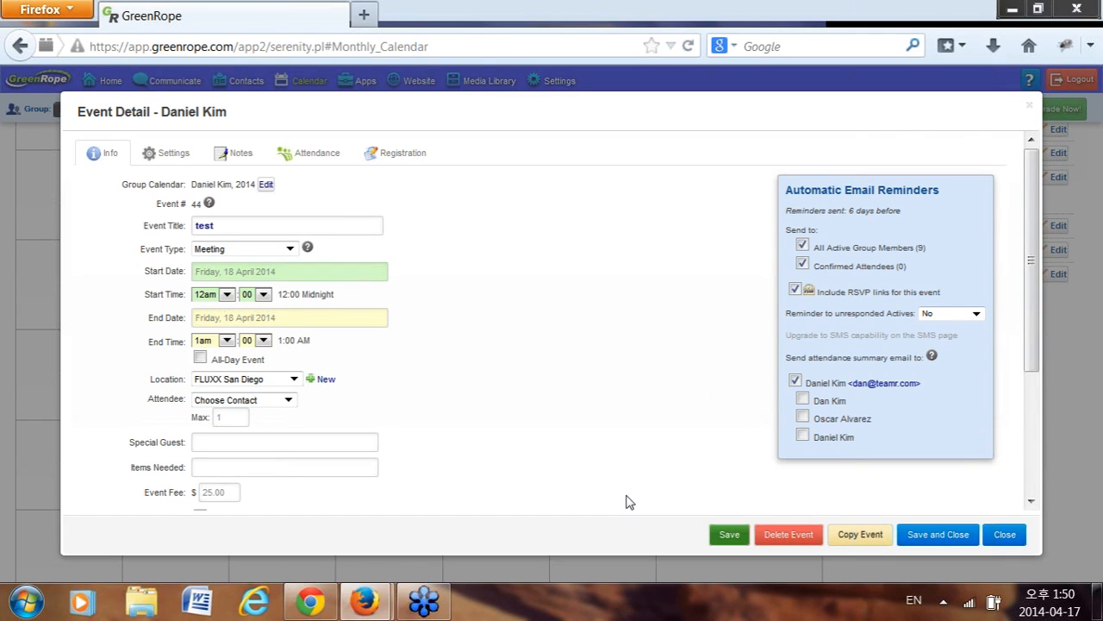
pyautogui.click(1005, 535)
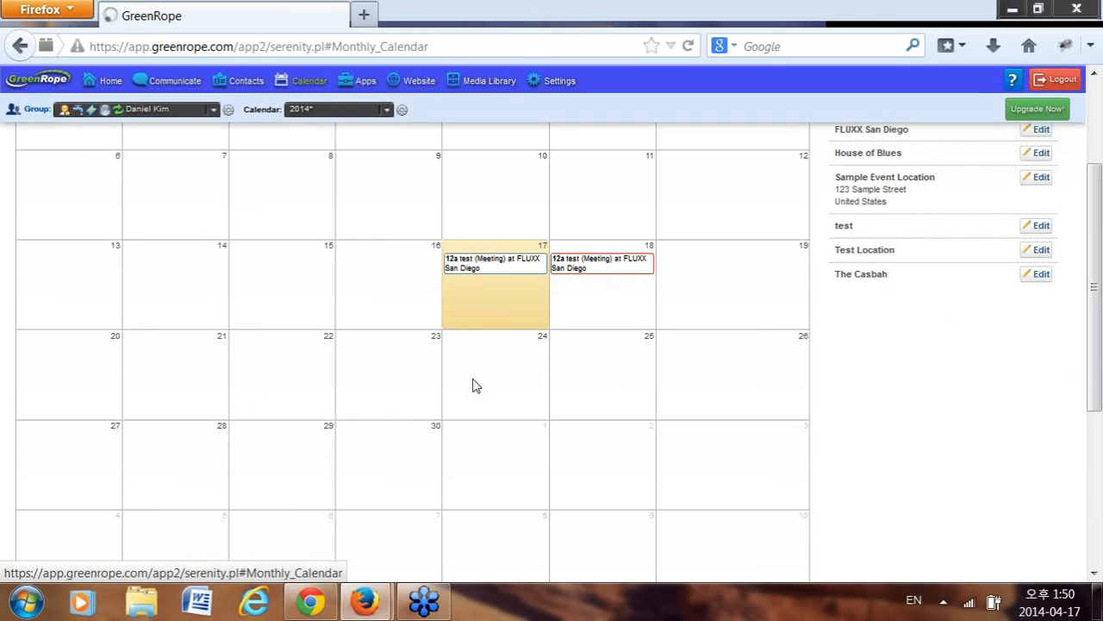
# - Open the setup for the 2014 calendar and view its Event Types and Description settings
pyautogui.scroll(3, 472, 385)
pyautogui.click(402, 111)
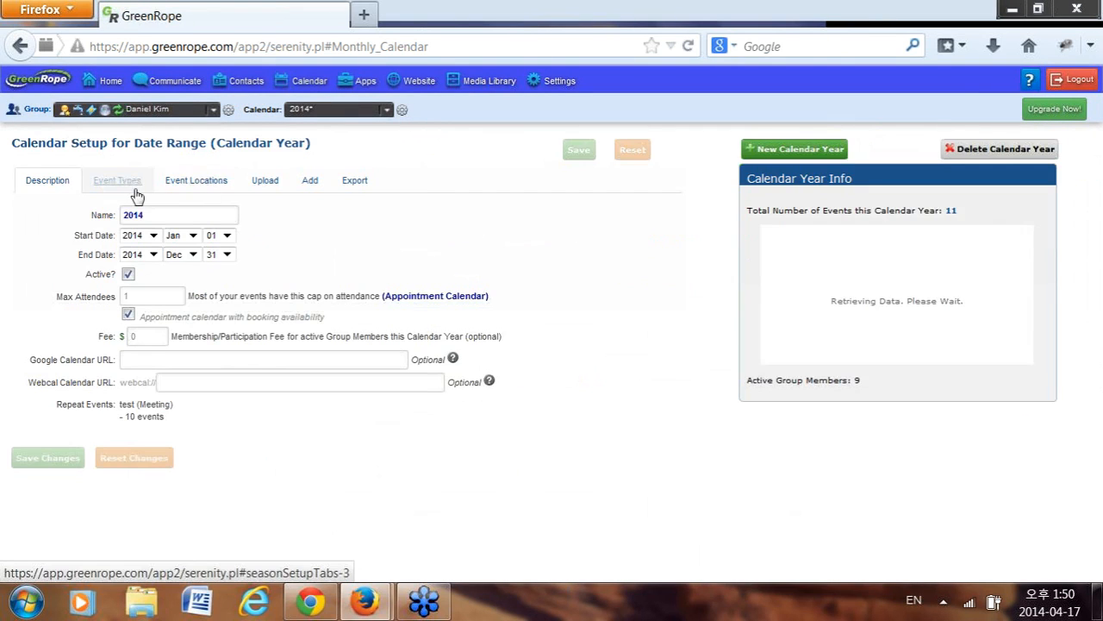
pyautogui.click(135, 195)
pyautogui.click(45, 187)
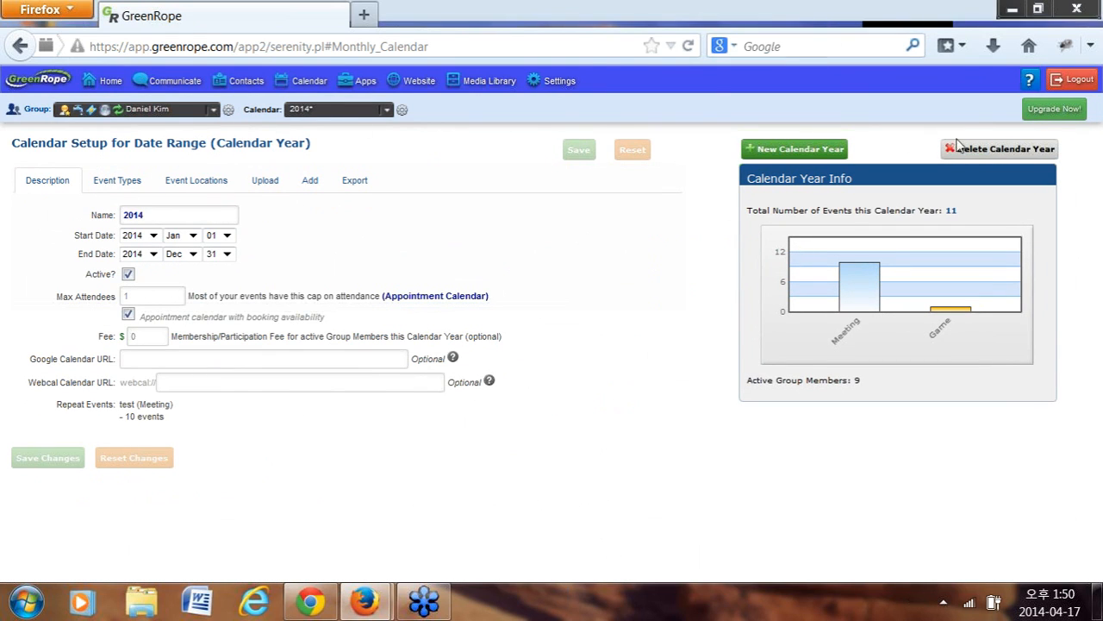
# - Open the group settings and review the Event Options, including event reminder emails, attendance confirmations and time zone
pyautogui.moveTo(545, 81)
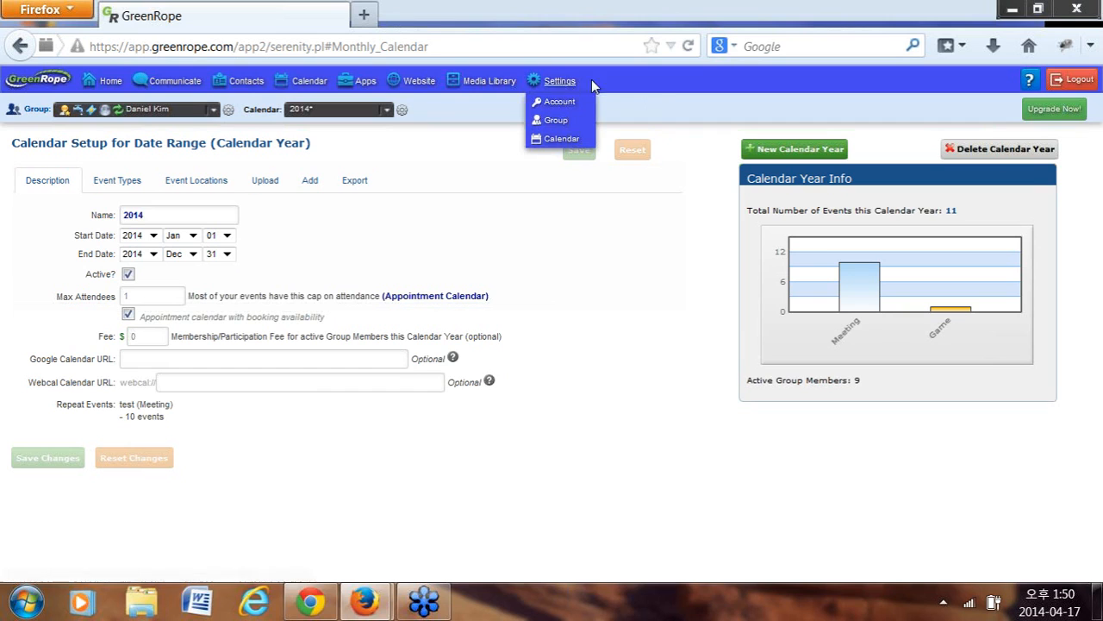
pyautogui.click(550, 125)
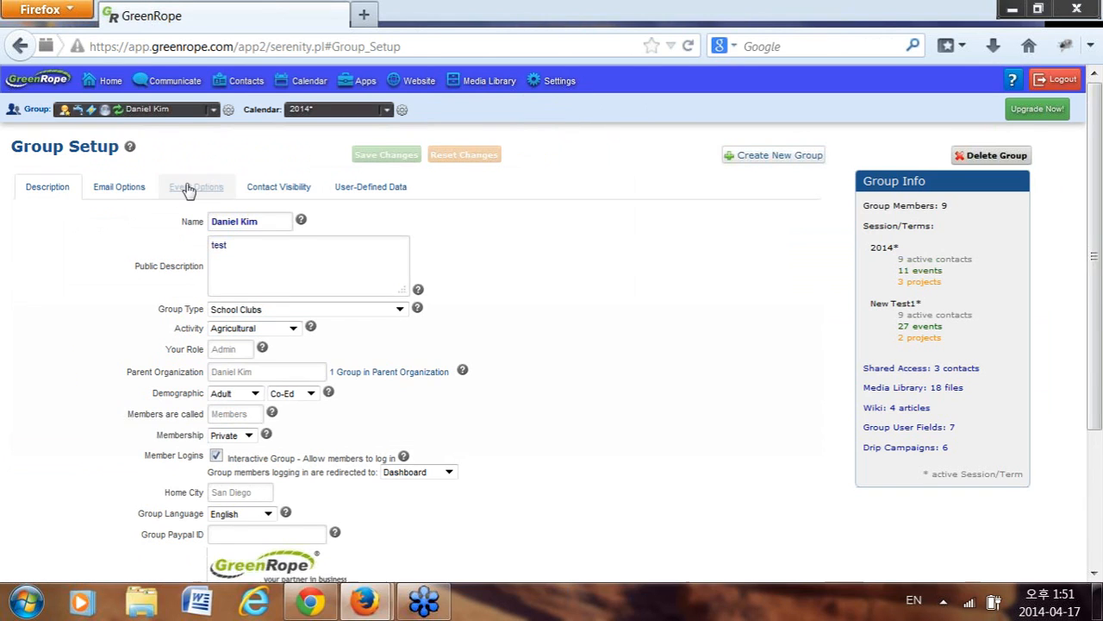
pyautogui.click(188, 186)
pyautogui.scroll(1, 316, 358)
pyautogui.scroll(-2, 316, 355)
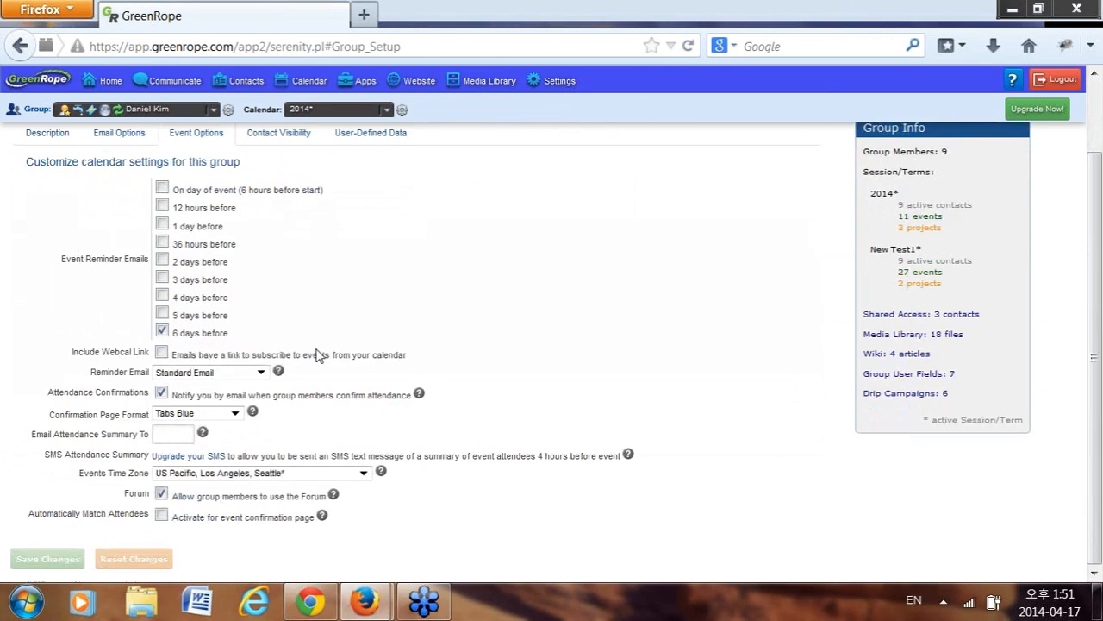
pyautogui.scroll(2, 315, 352)
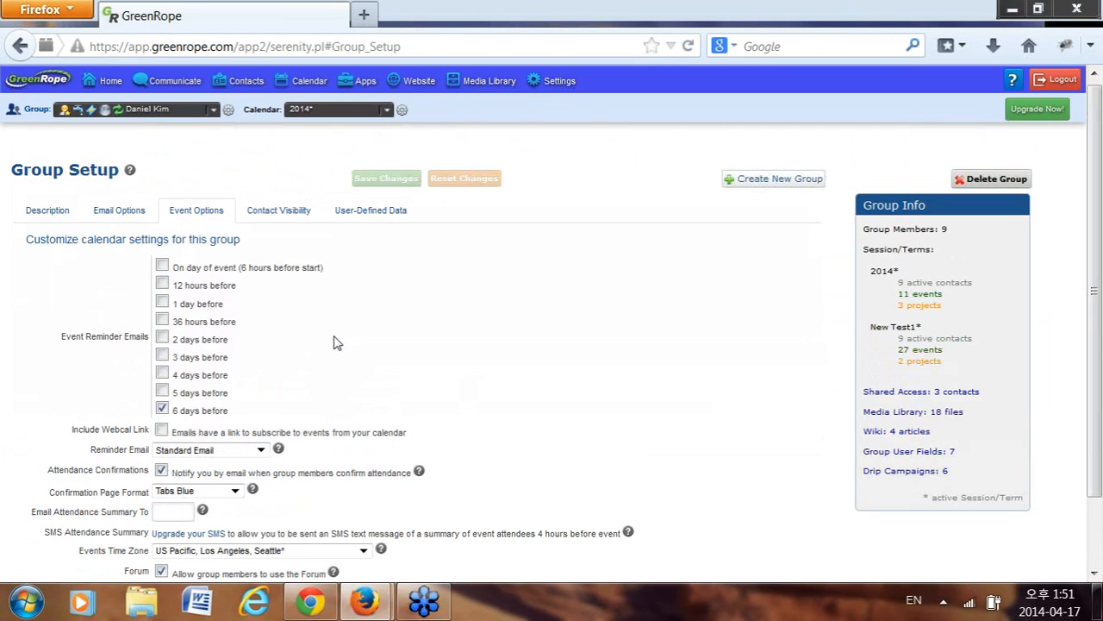
pyautogui.scroll(-2, 336, 343)
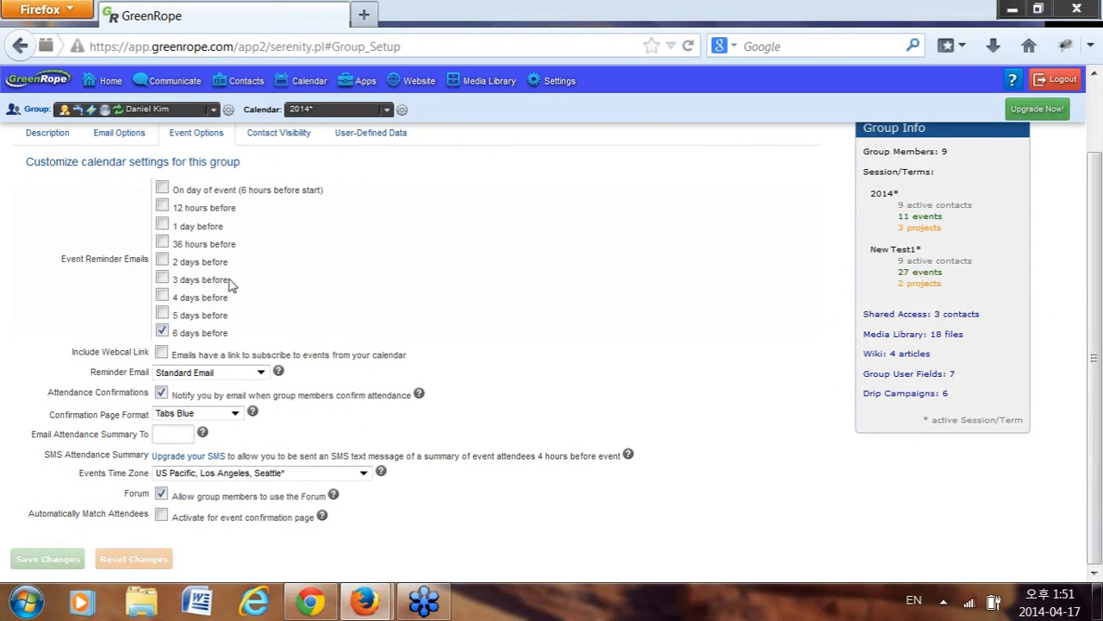
# - Look through the group's Email Options and return to the reminder settings in its Event Options
pyautogui.click(119, 136)
pyautogui.scroll(-3, 234, 318)
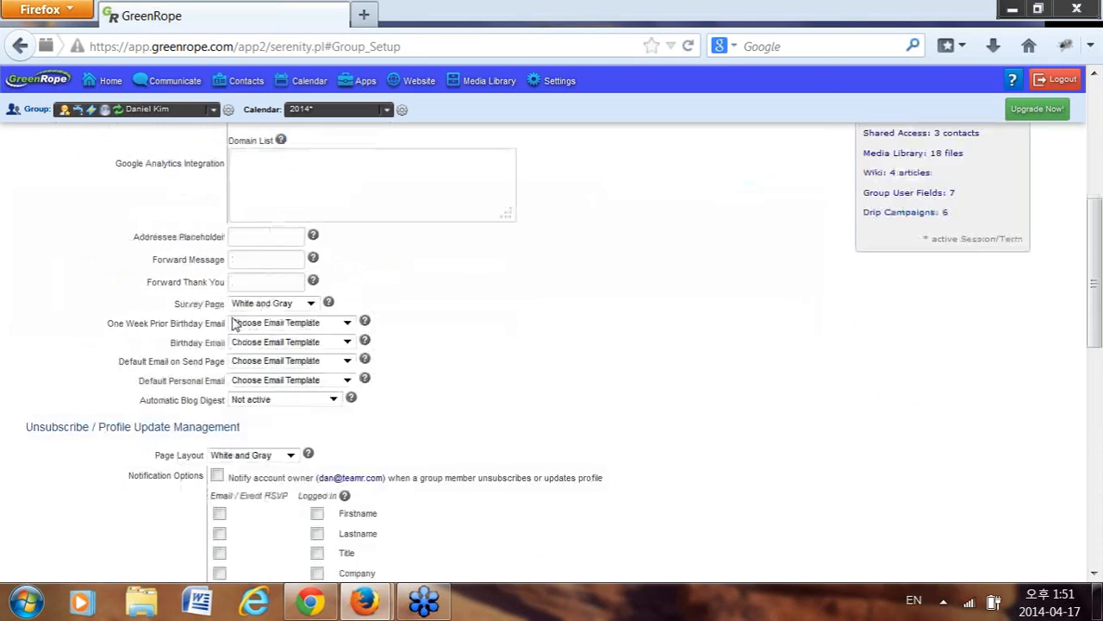
pyautogui.scroll(4, 198, 196)
pyautogui.click(196, 191)
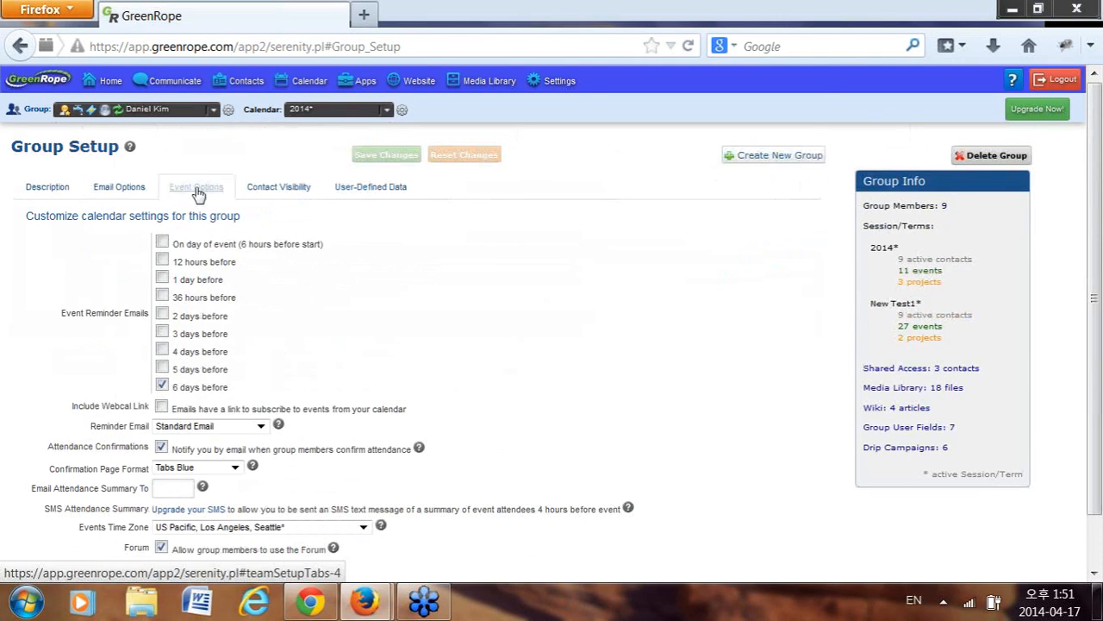
pyautogui.scroll(-1, 240, 390)
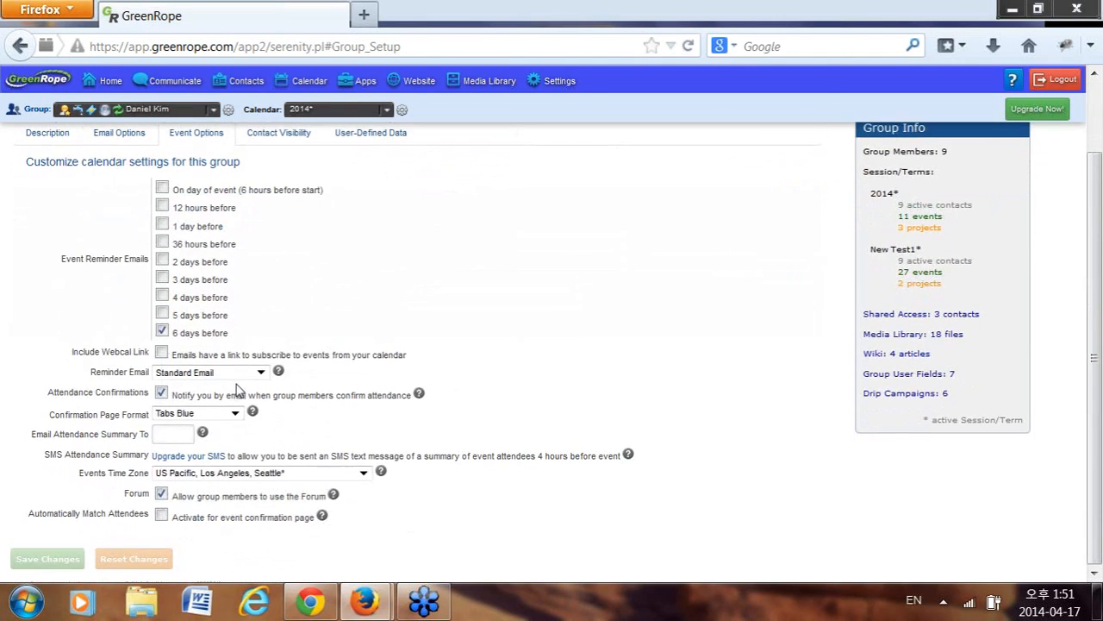